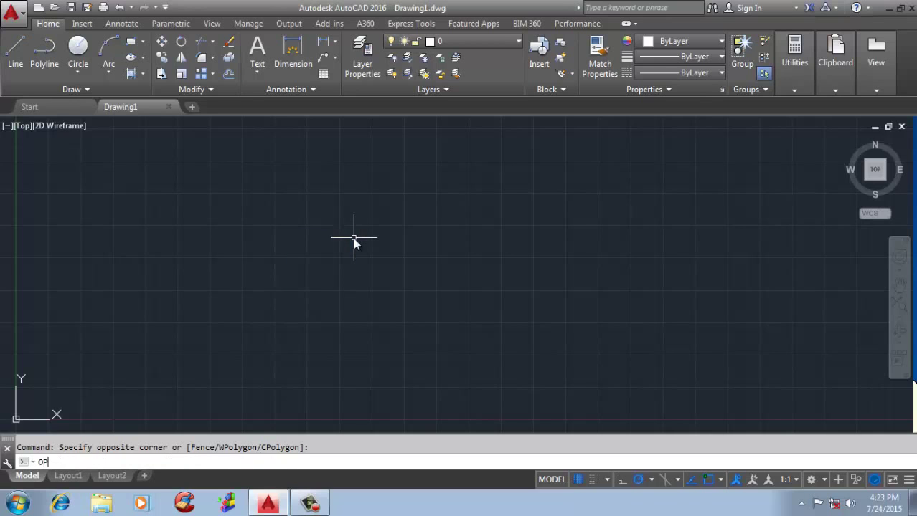
- Set the uniform background color of the 2D model space context to black in the display options
key("Return")
left_click(275, 94)
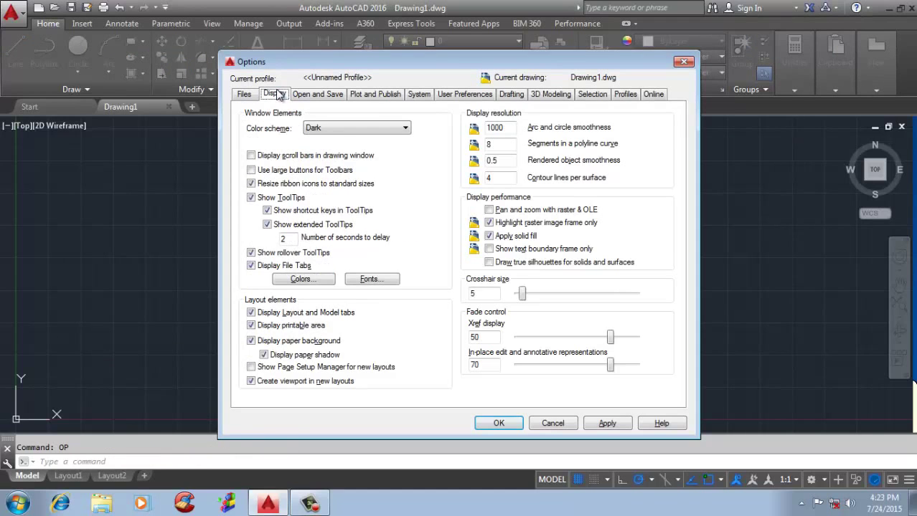
left_click(322, 283)
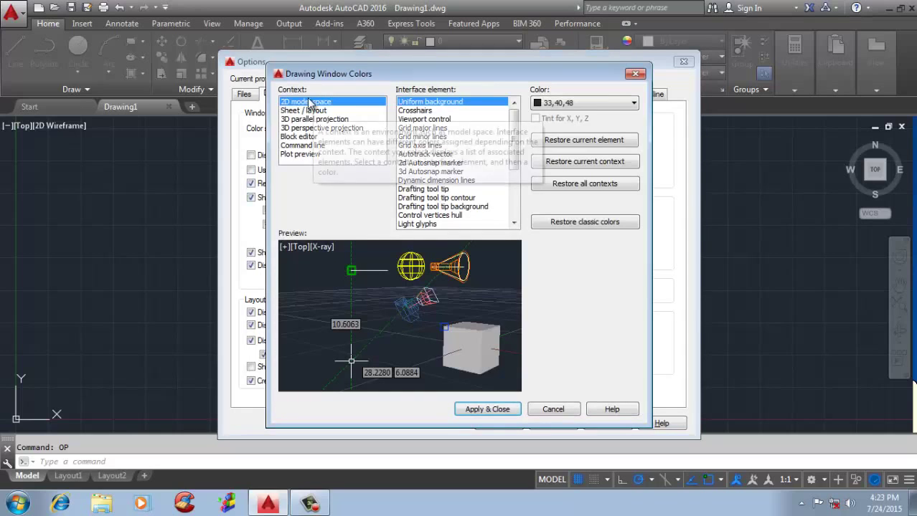
left_click(565, 104)
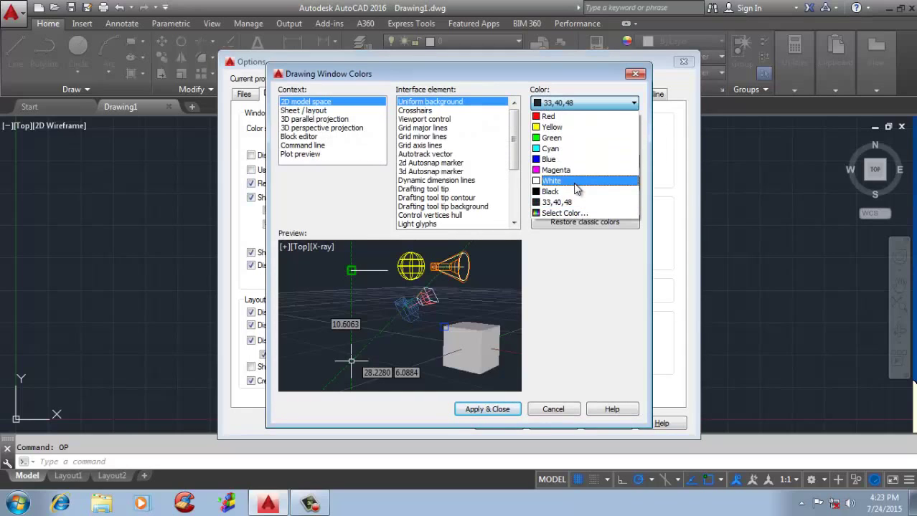
left_click(575, 182)
left_click(362, 119)
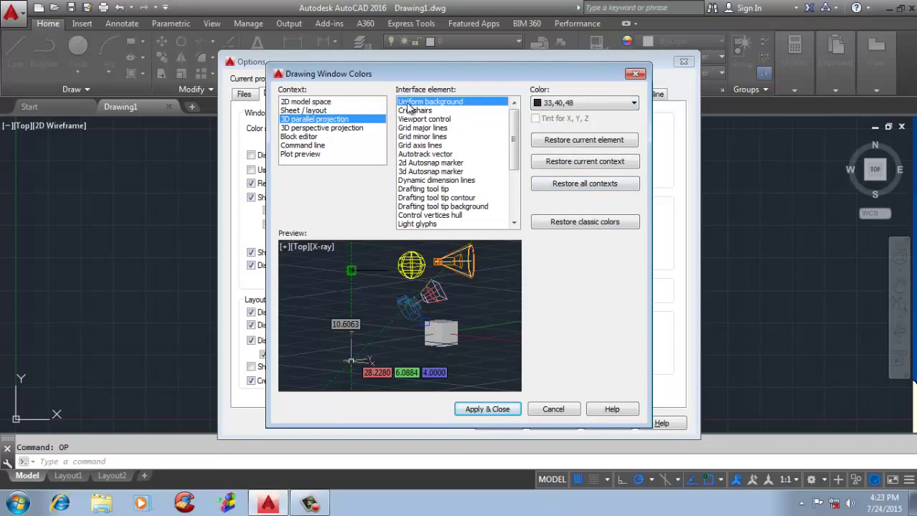
left_click(361, 104)
left_click(585, 103)
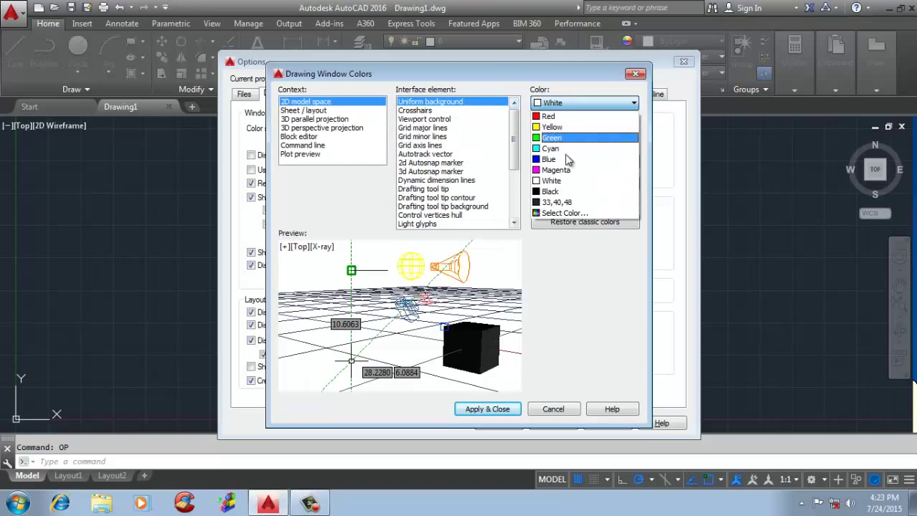
left_click(577, 200)
- Set the uniform background of the 3D parallel projection context to white and apply the window colors
left_click(357, 110)
left_click(356, 119)
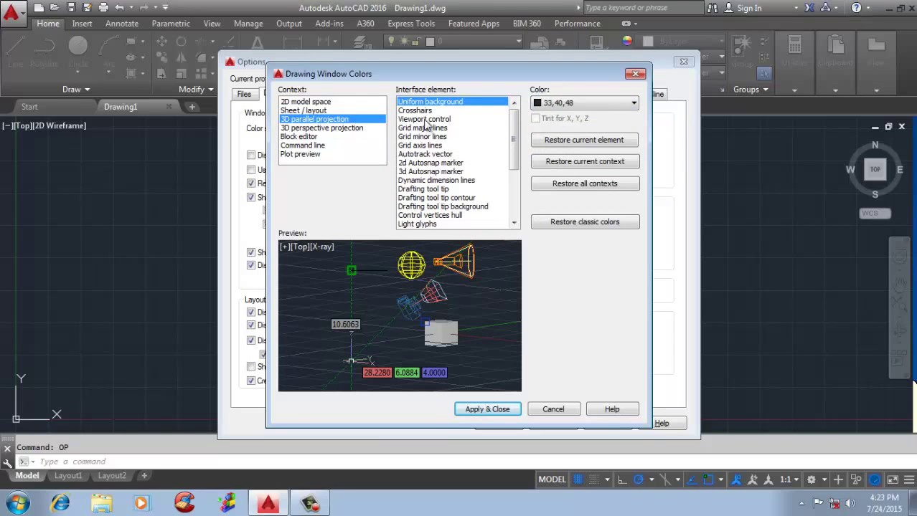
left_click(534, 106)
left_click(575, 182)
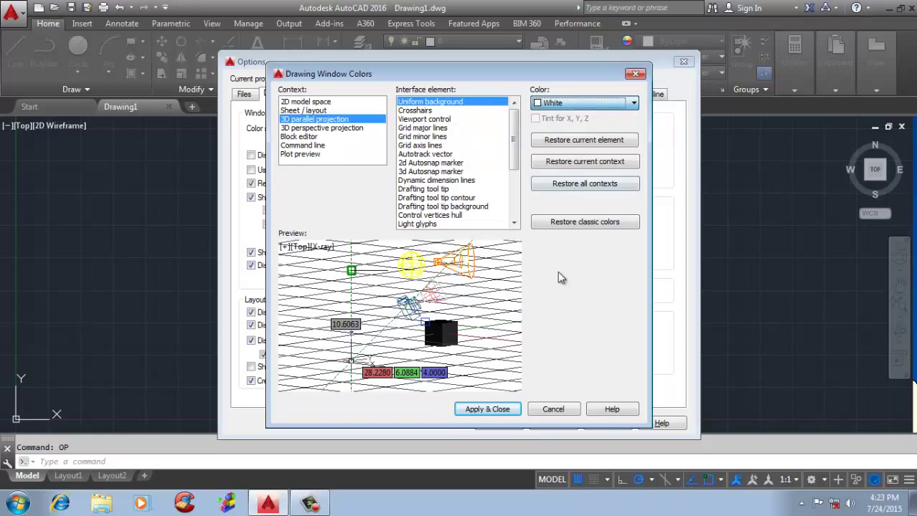
left_click(487, 410)
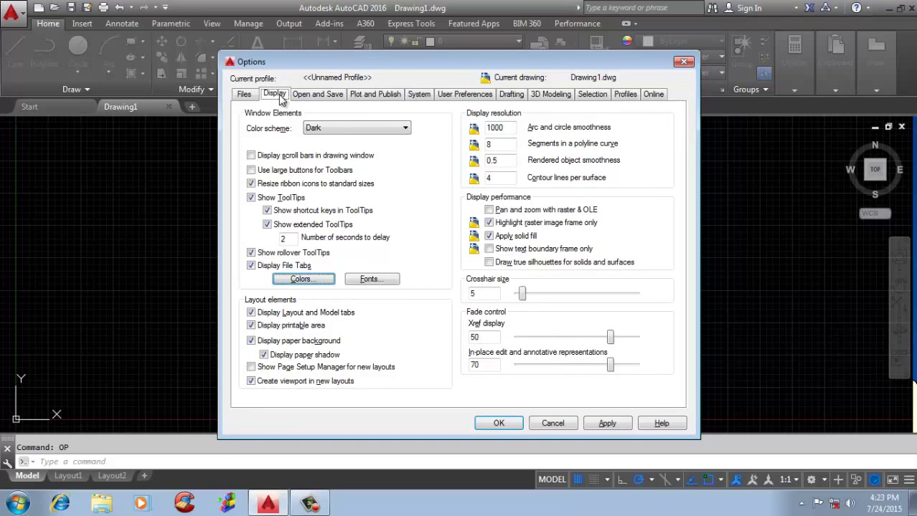
- Set the viewport control color of the 2D model space context to magenta
left_click(312, 280)
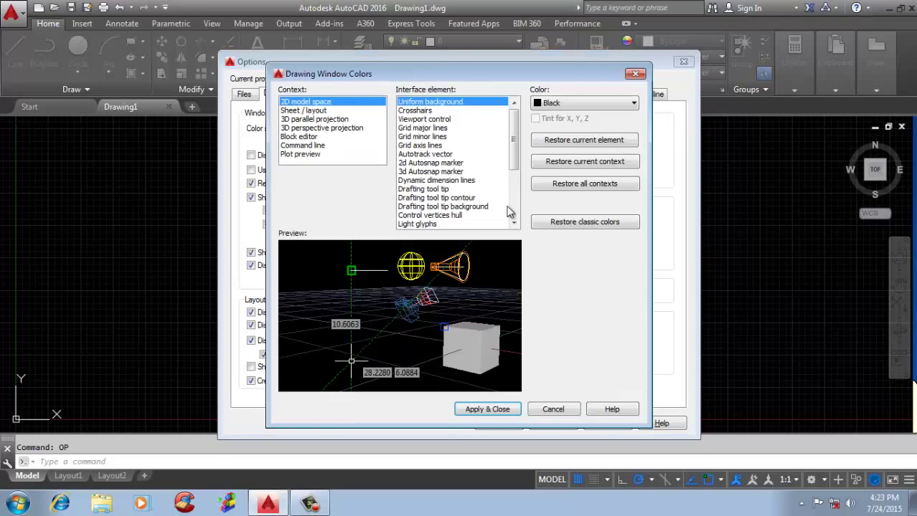
left_click(418, 119)
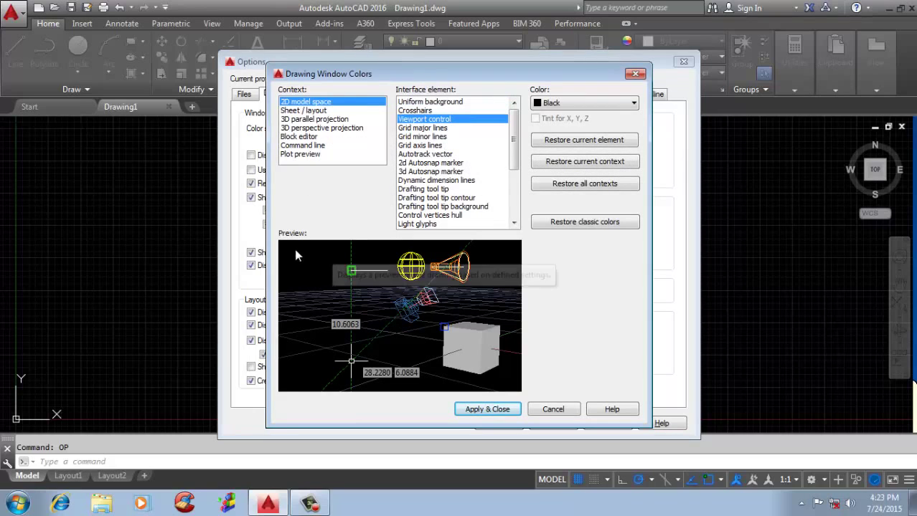
left_click(564, 103)
left_click(556, 170)
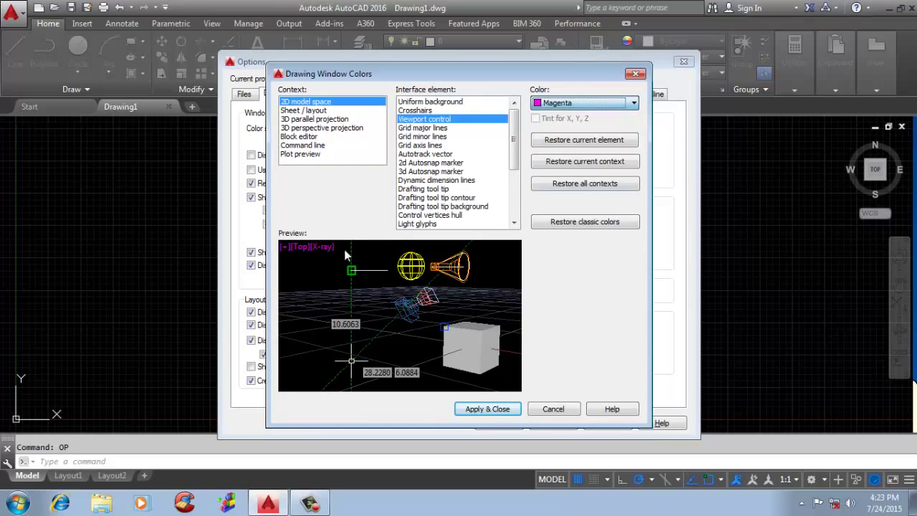
- Set the viewport control color of the 3D parallel projection context to magenta and accept the options
left_click(310, 119)
left_click(585, 104)
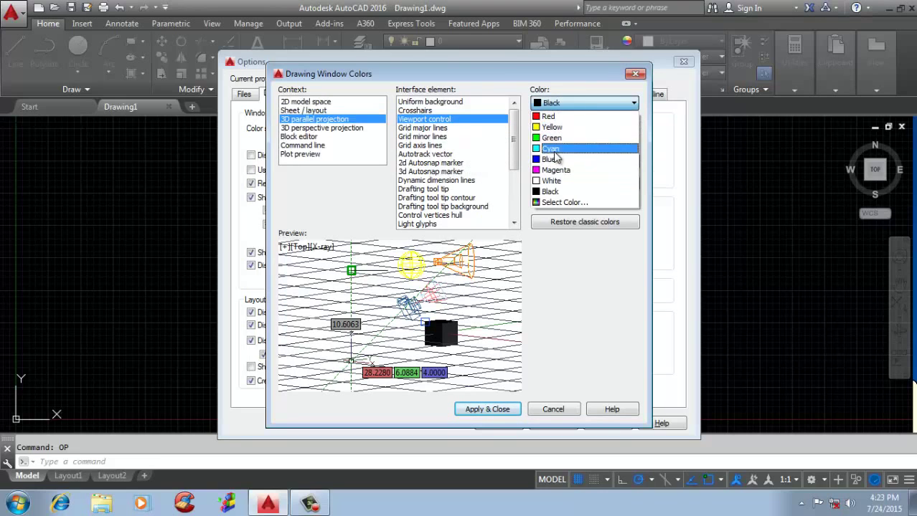
left_click(556, 170)
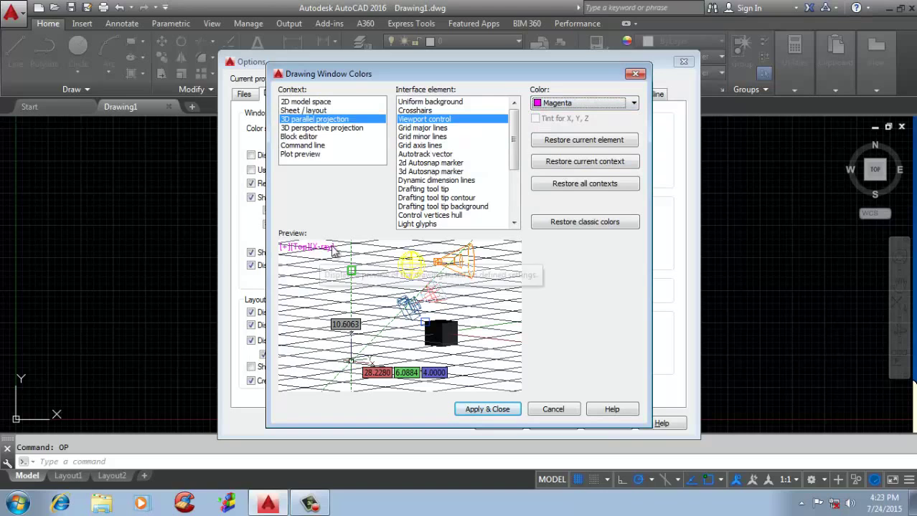
left_click(486, 410)
left_click(496, 424)
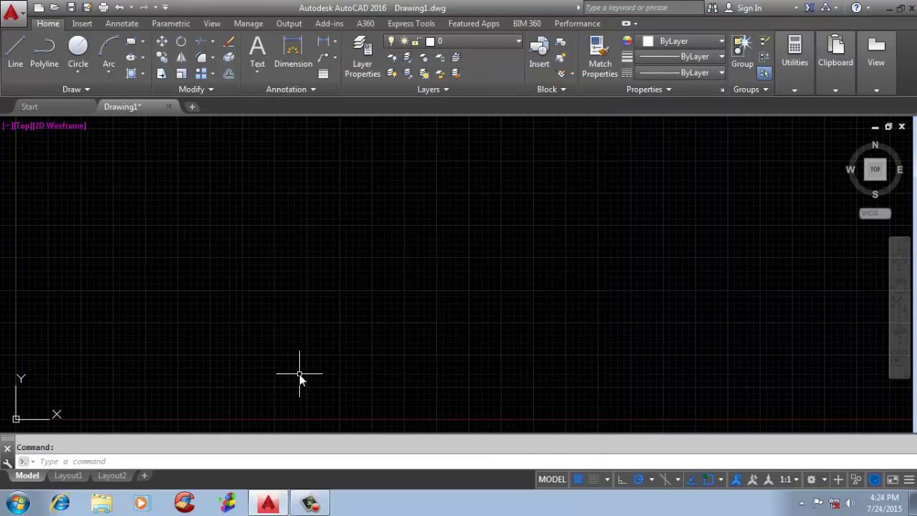
- Hide the drawing grid, and display the workspace selector to switch to the 3D Basics workspace
key("F7")
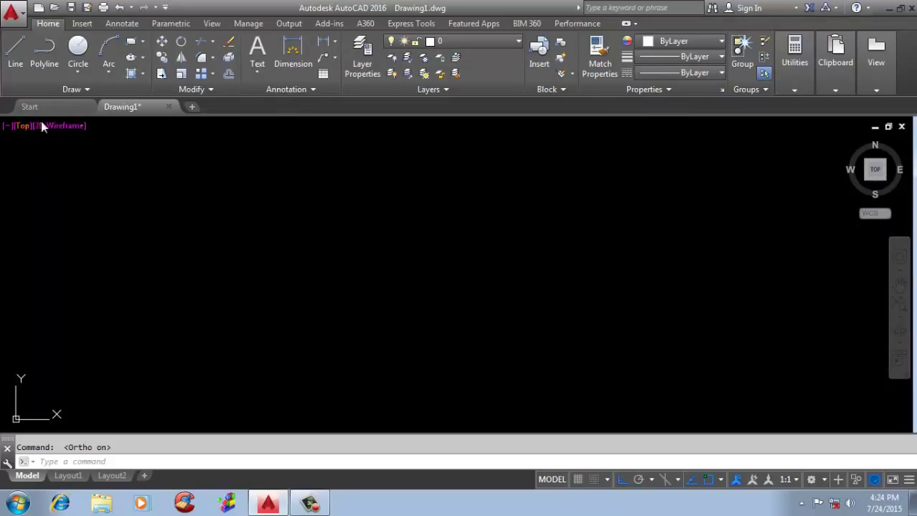
left_click(166, 7)
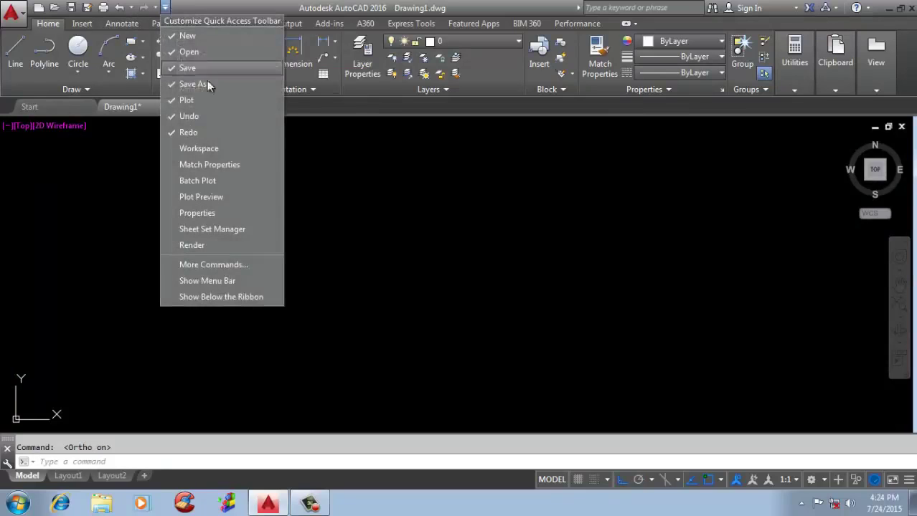
left_click(205, 148)
left_click(200, 9)
left_click(209, 36)
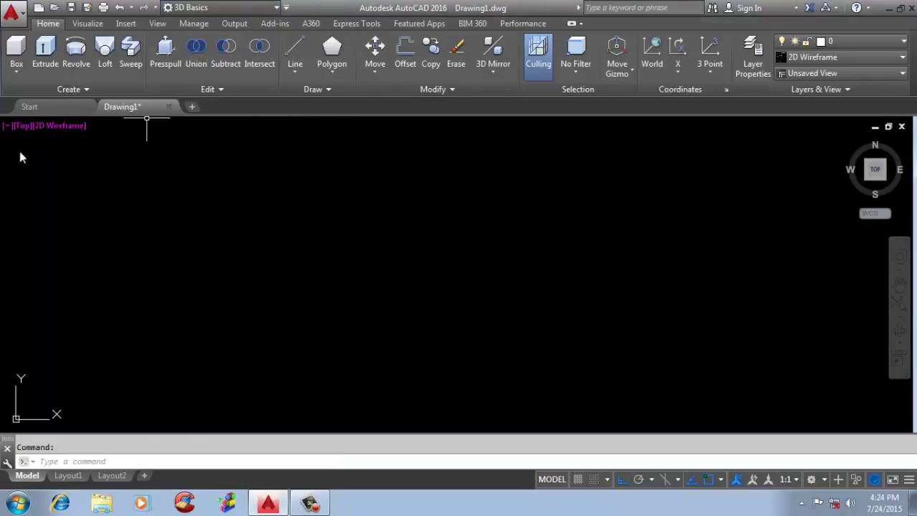
- Set the viewport to the SW Isometric view with the Conceptual visual style
left_click(27, 127)
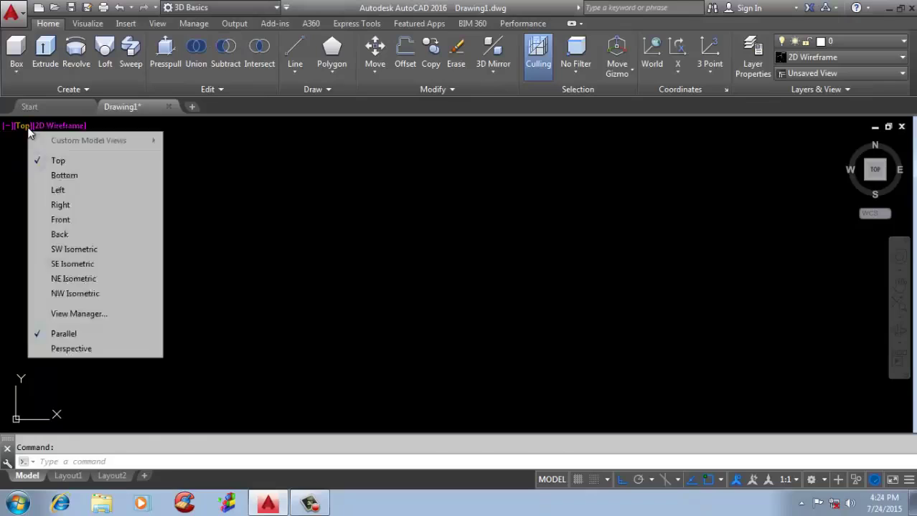
left_click(72, 246)
left_click(93, 128)
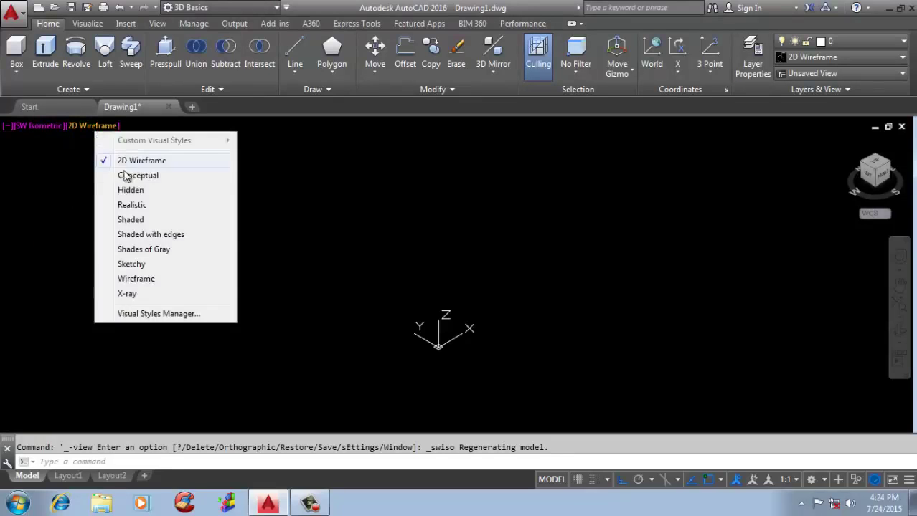
left_click(125, 177)
scroll(174, 264, "up", 6)
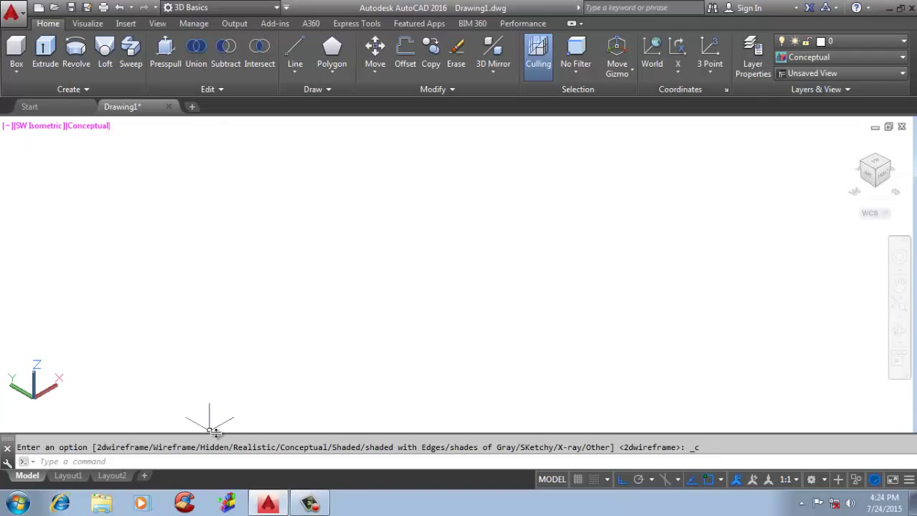
- Set the command line font to Monospac821 BT, bold italic, size 14, and accept the options
type("op")
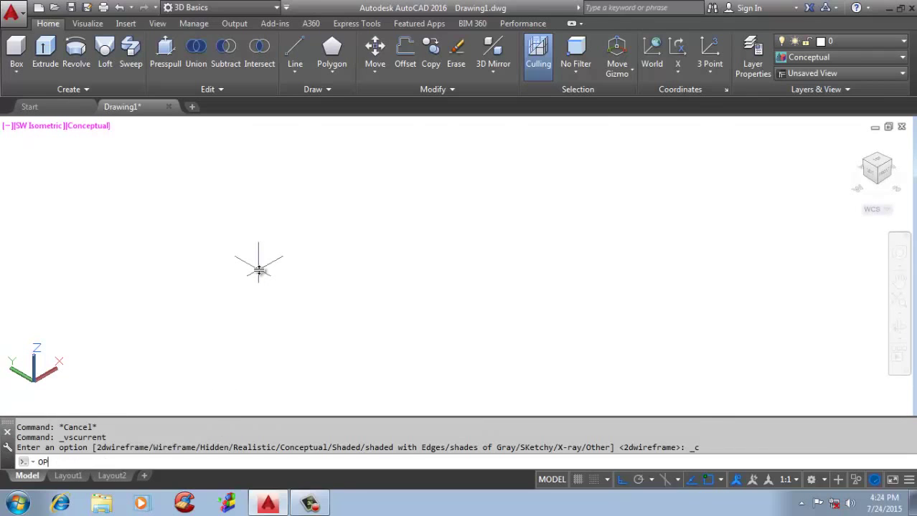
key("Return")
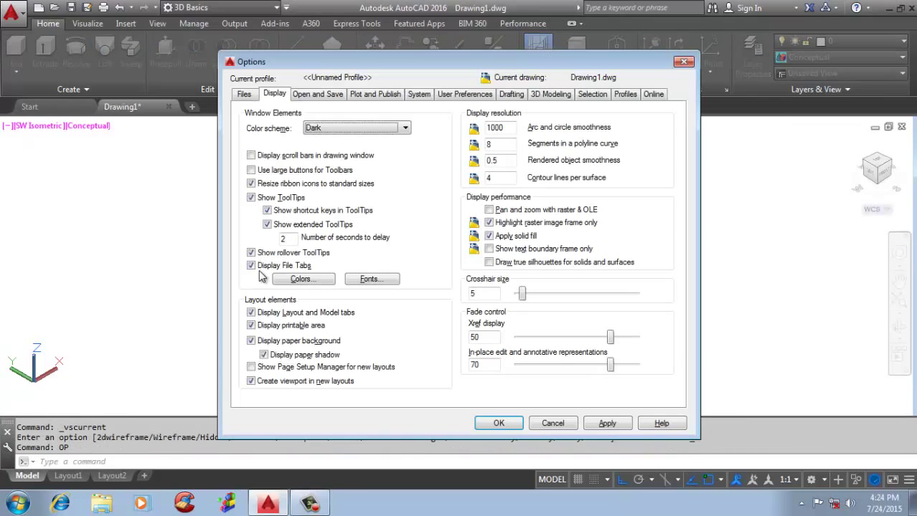
left_click(369, 285)
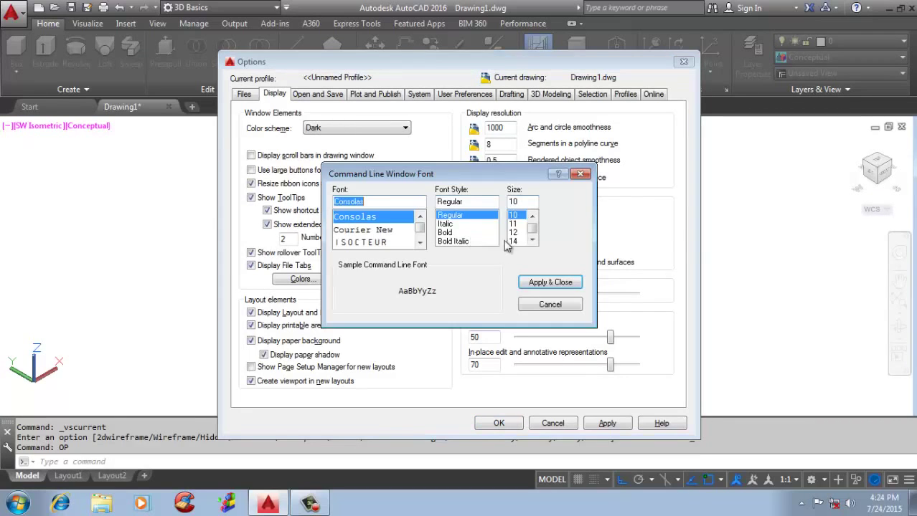
left_click(512, 241)
left_click(452, 241)
left_click(360, 243)
scroll(406, 246, "down", 3)
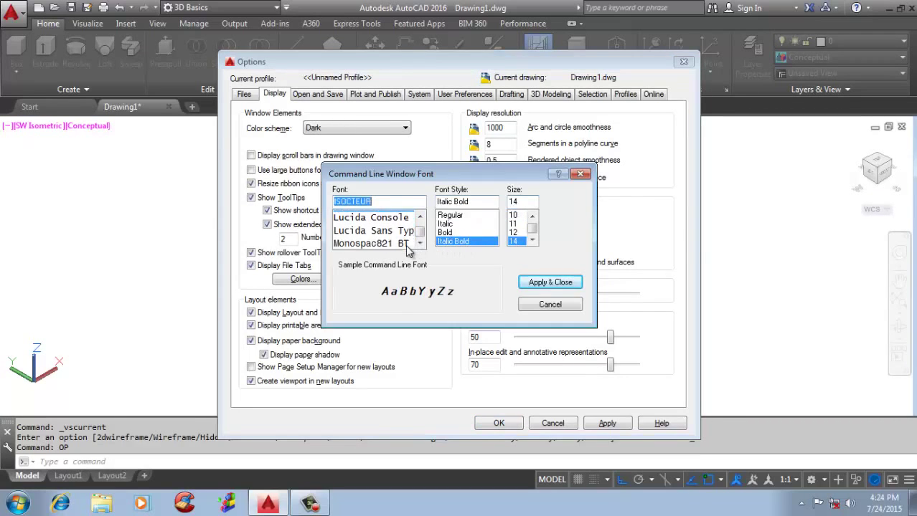
left_click(407, 245)
left_click(550, 283)
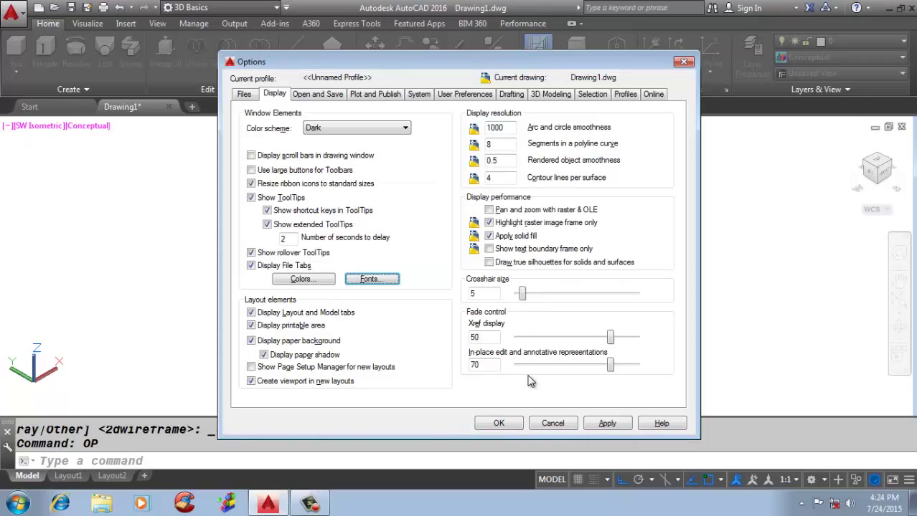
left_click(521, 422)
left_click(375, 313)
left_click(463, 241)
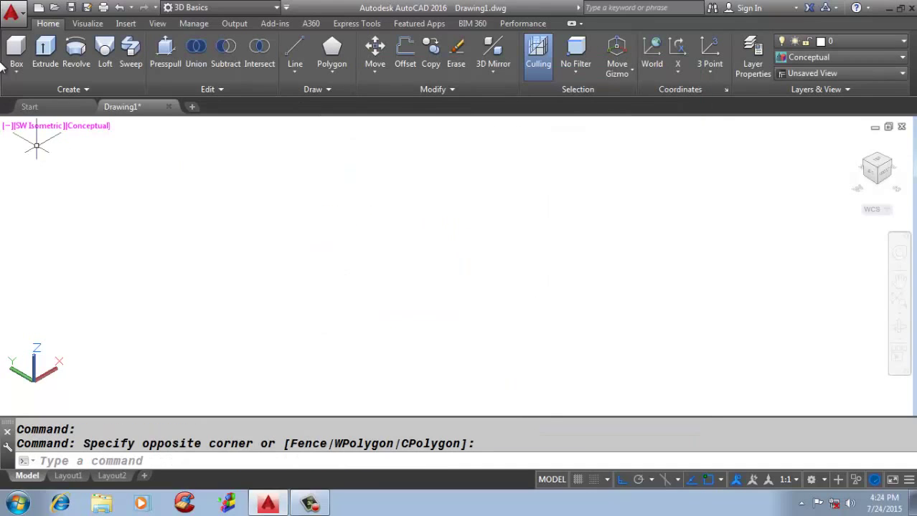
- Create a solid box about 0.12 long, 0.12 wide and 0.10 high in empty model space
left_click(16, 66)
left_click(27, 91)
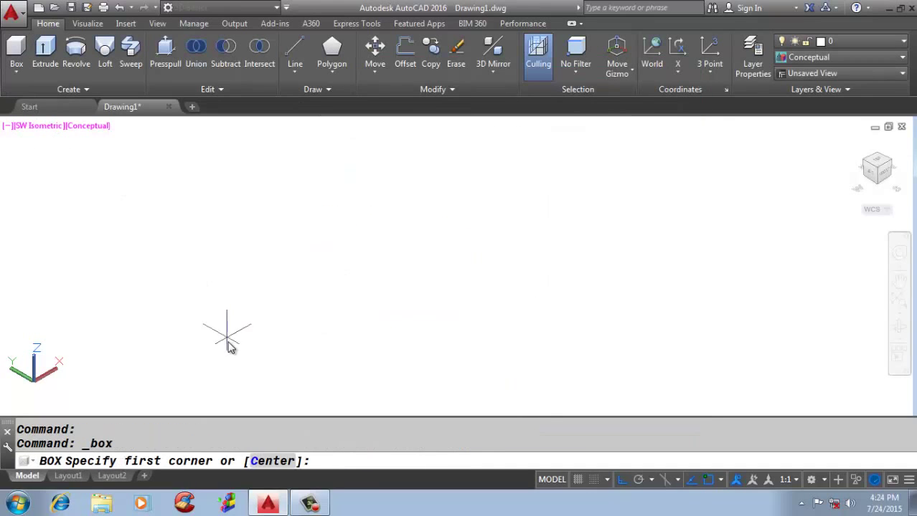
left_click(229, 346)
left_click(233, 267)
left_click(256, 194)
left_click(259, 246)
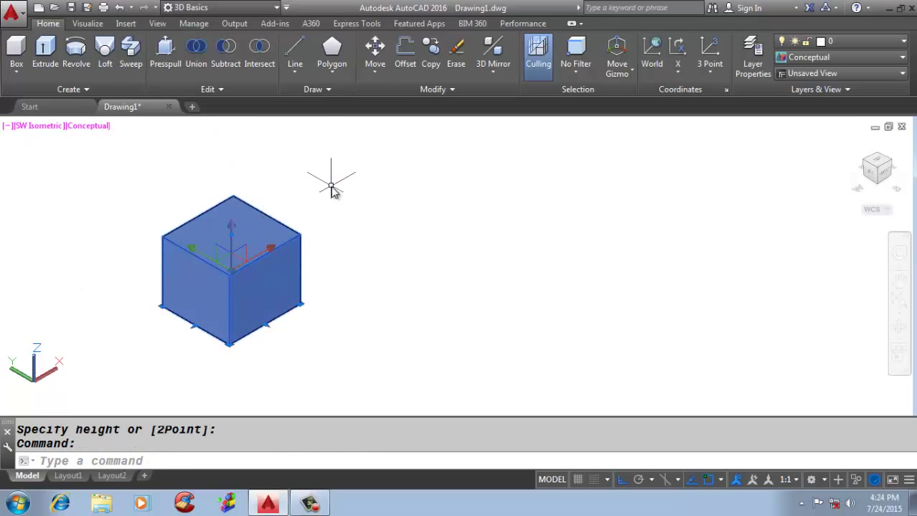
key("Escape")
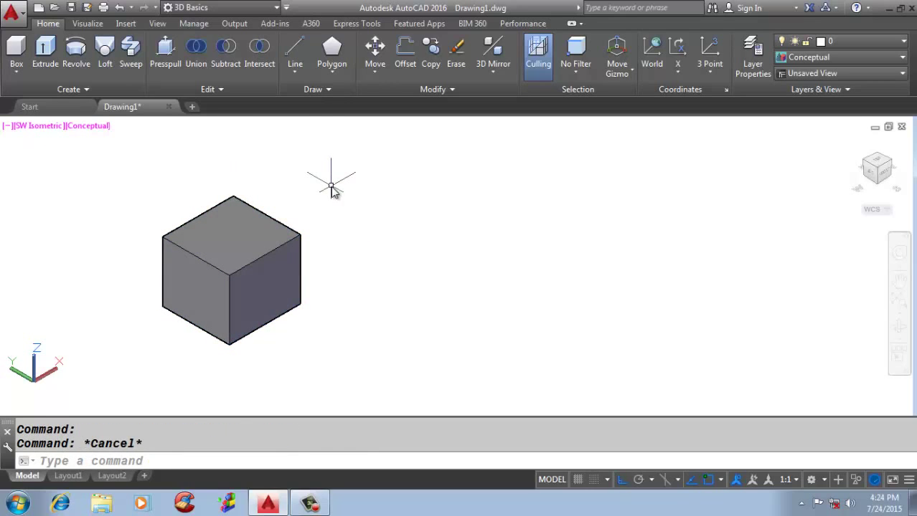
- Select the box, add the Quick Properties toggle to the status bar and turn Quick Properties on
left_click(340, 203)
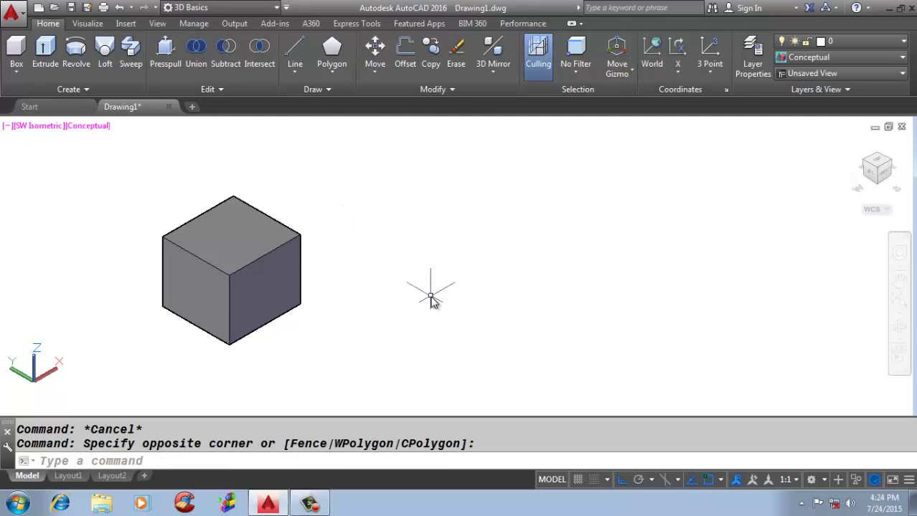
left_click(28, 278)
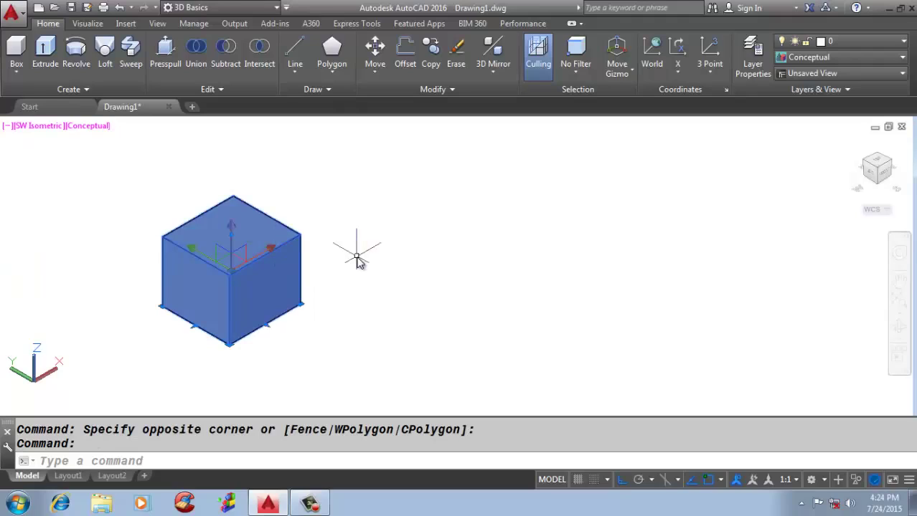
left_click(908, 480)
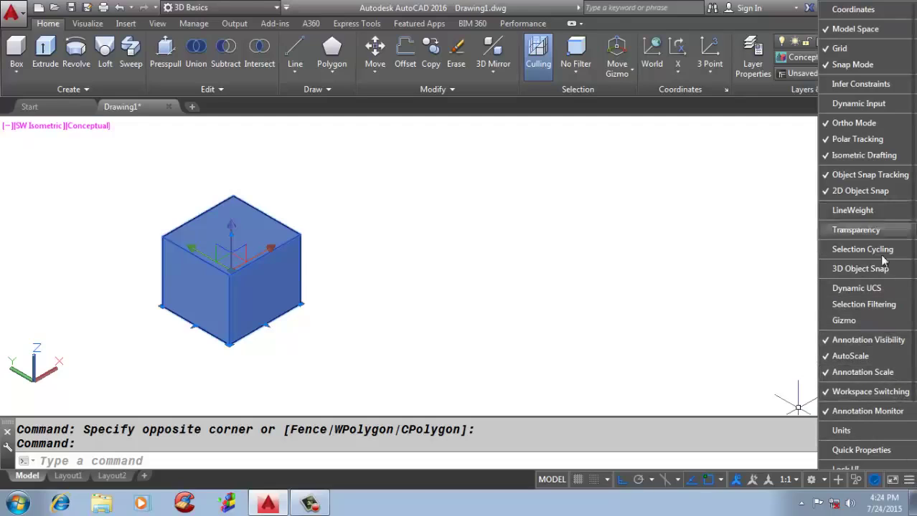
left_click(877, 448)
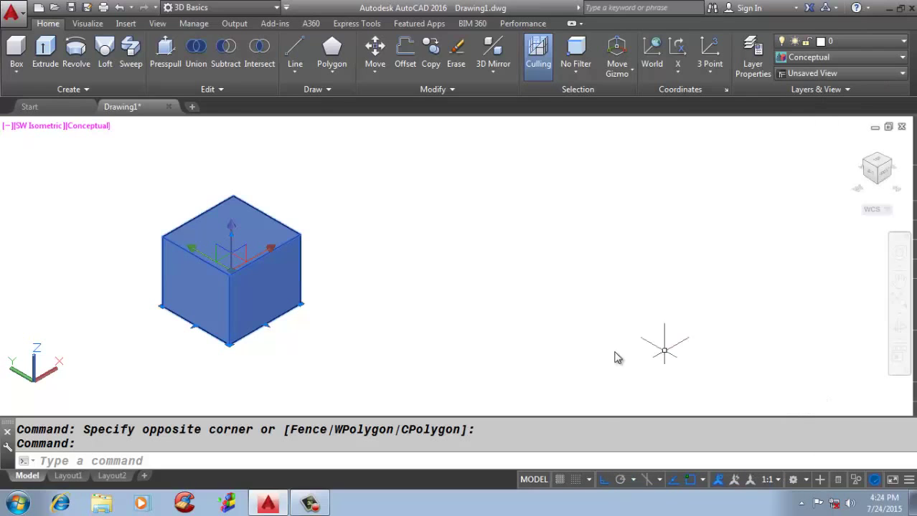
left_click(837, 479)
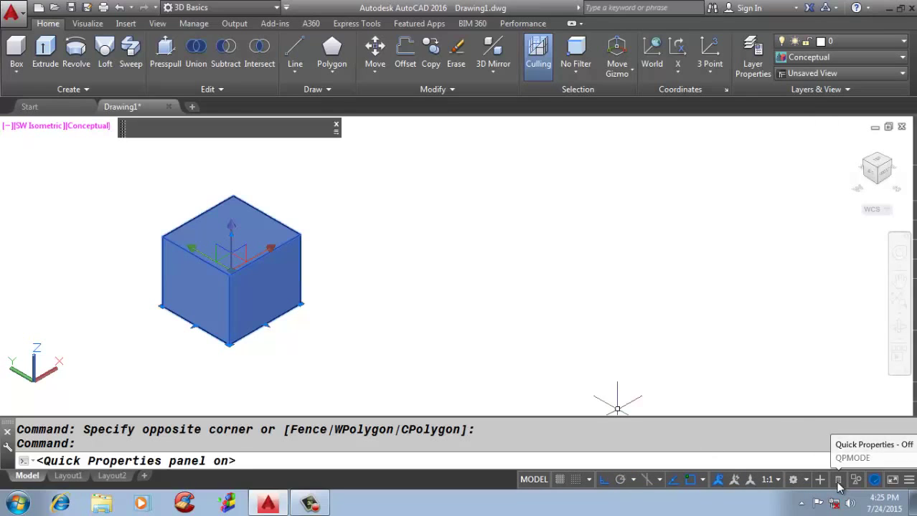
- Clear the selection and reselect the box to show its length, width and height in Quick Properties
key("Escape")
key("Escape")
left_click(225, 277)
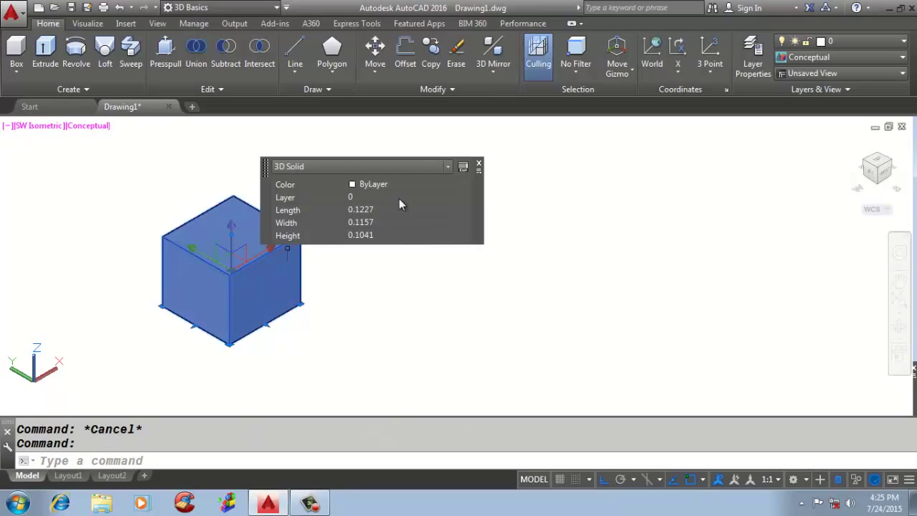
- Set the selected box's length, width and height to 10 each in Quick Properties and clear the selection
left_click(409, 210)
type("10")
key("Tab")
type("10")
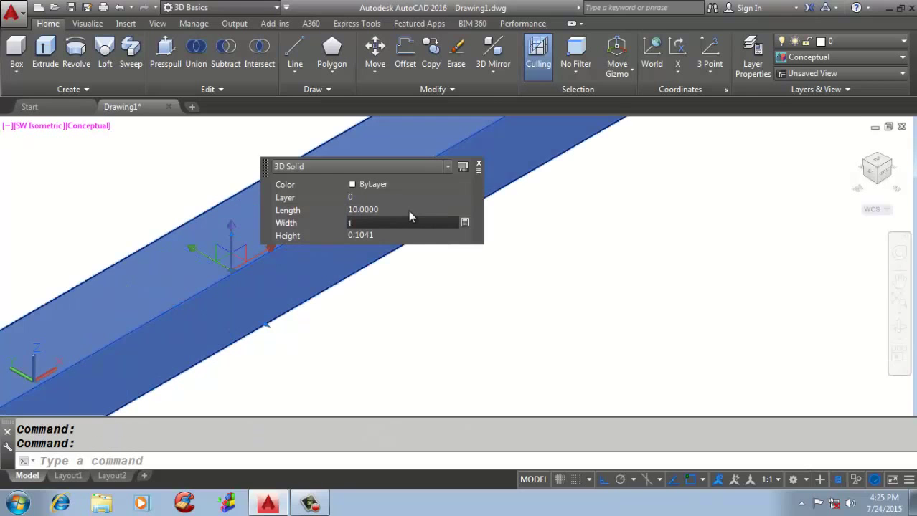
key("Tab")
type("10")
key("Return")
scroll(252, 257, "down", 6)
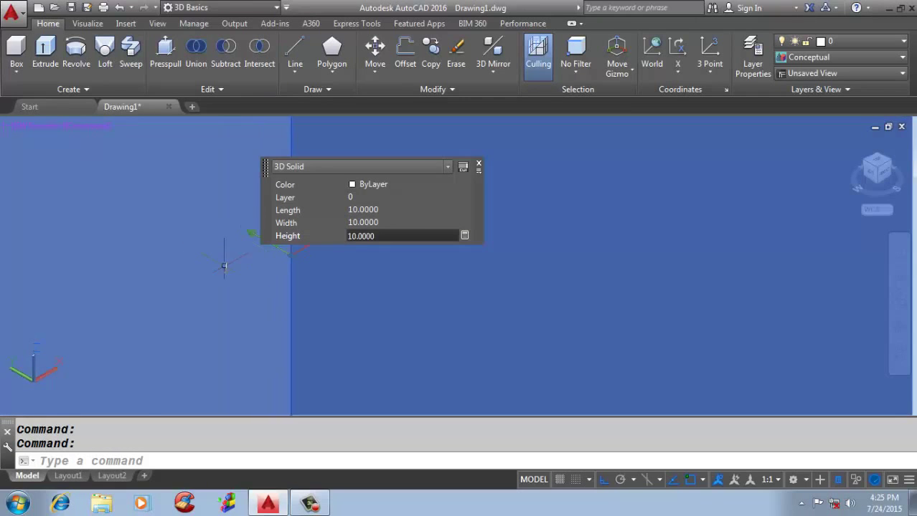
key("Escape")
key("Escape")
scroll(261, 245, "up", 2)
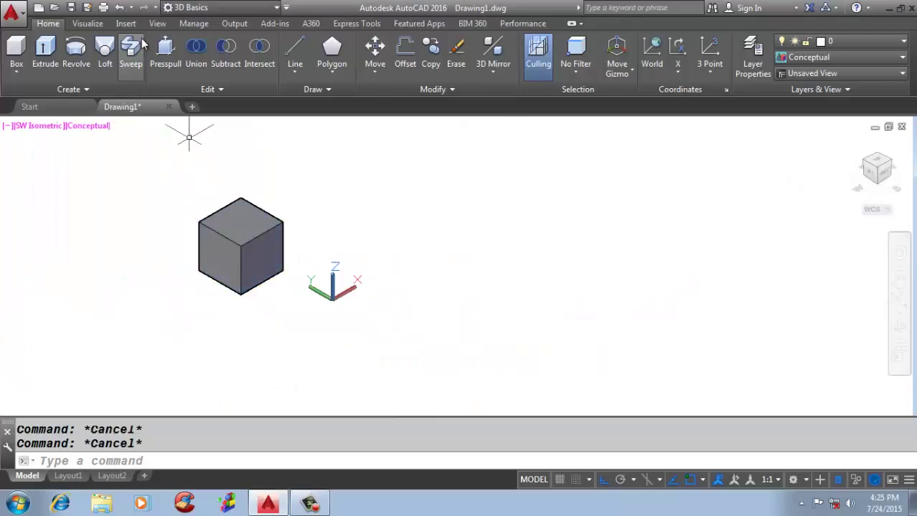
- Run UCSICON with the Noorigin option so the UCS icon stays in the viewport corner
type("UCSICON")
key("Return")
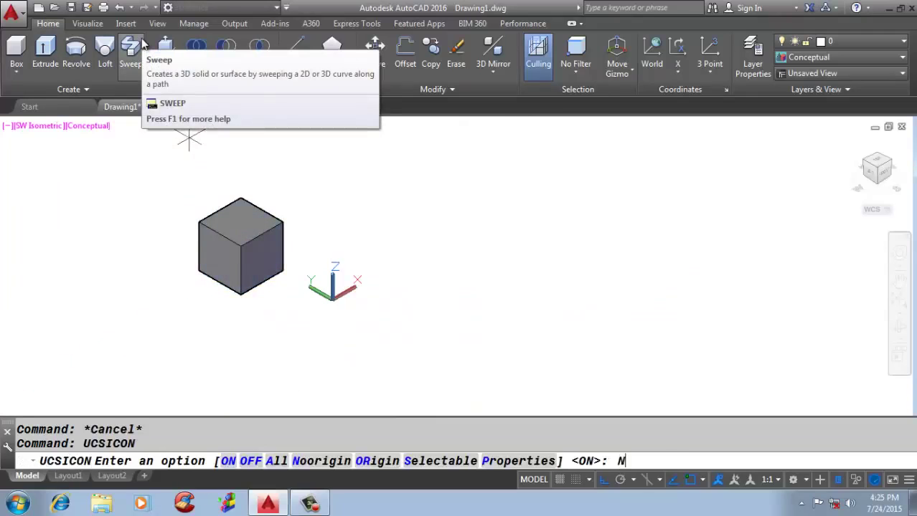
type("N")
key("Return")
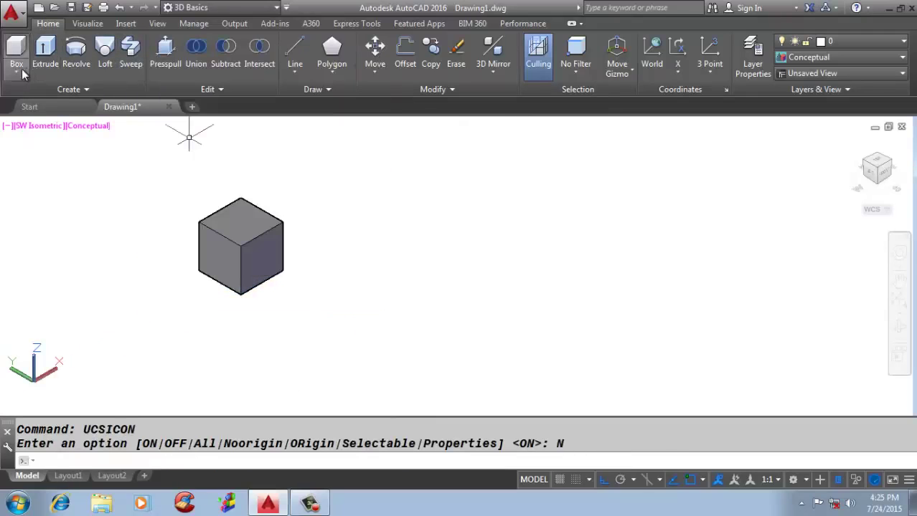
left_click(21, 71)
left_click(41, 130)
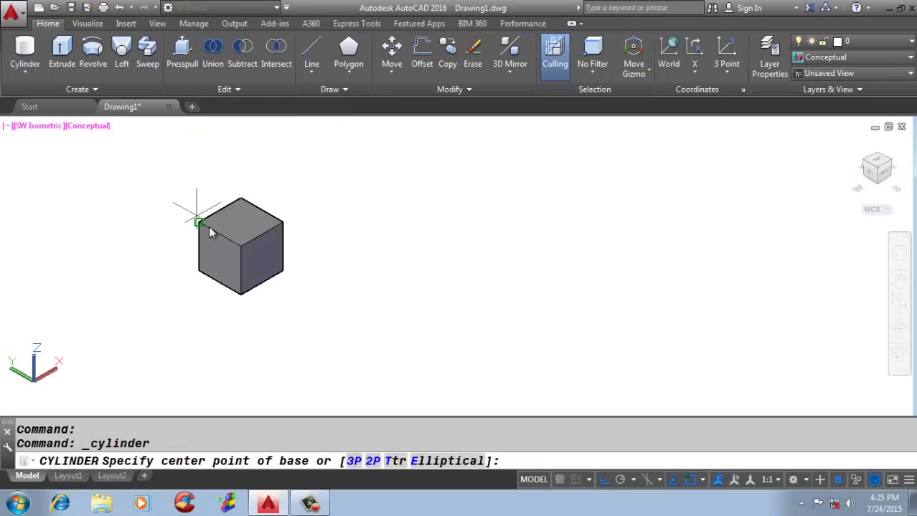
left_click(463, 320)
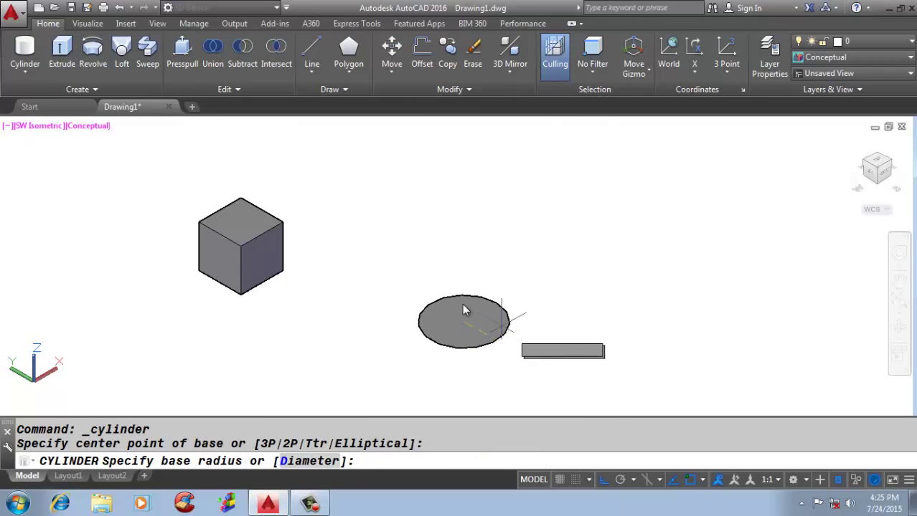
key("Escape")
key("Escape")
- Create a second solid box about 20 long, 13 wide and 11 high beside the cube and select it
left_click(39, 70)
left_click(36, 99)
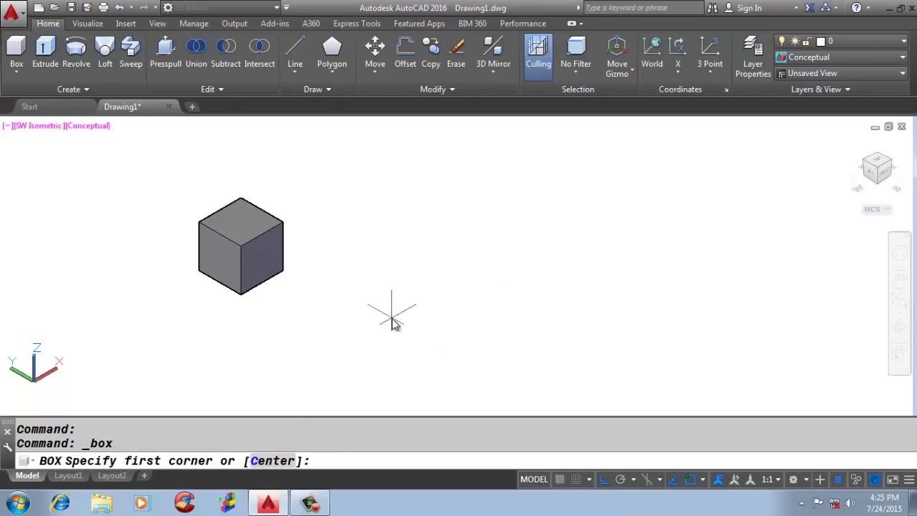
left_click(392, 317)
left_click(420, 242)
left_click(434, 198)
left_click(463, 212)
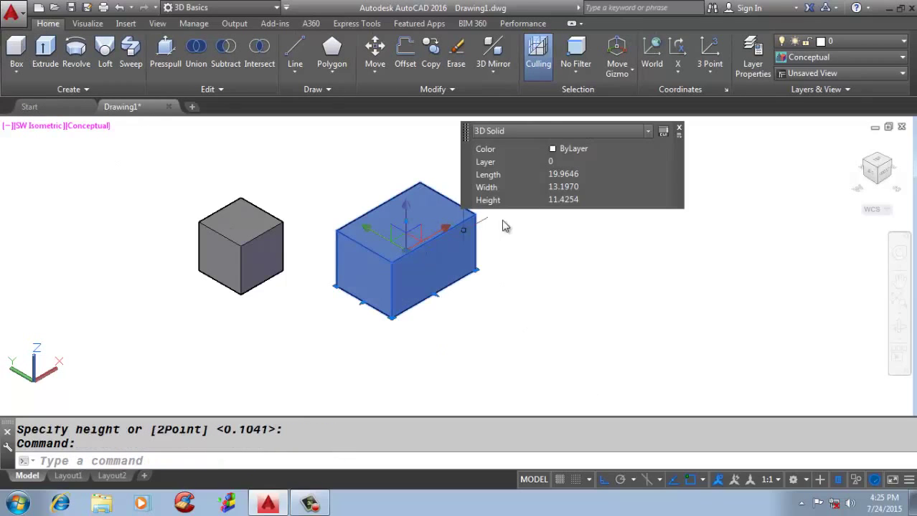
- Set the second box's length to 30, width to 20 and height to 10, and clear the selection
left_click(568, 175)
type("30")
left_click(573, 185)
type("3")
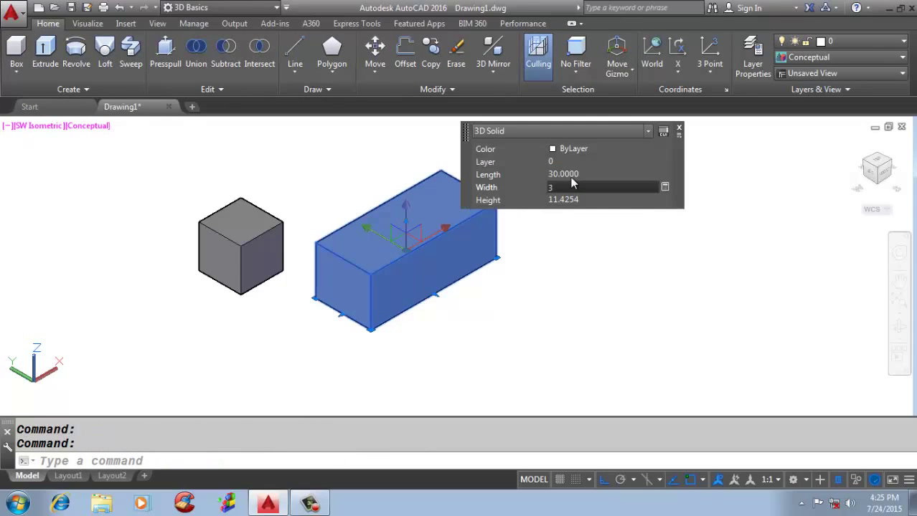
key("Return")
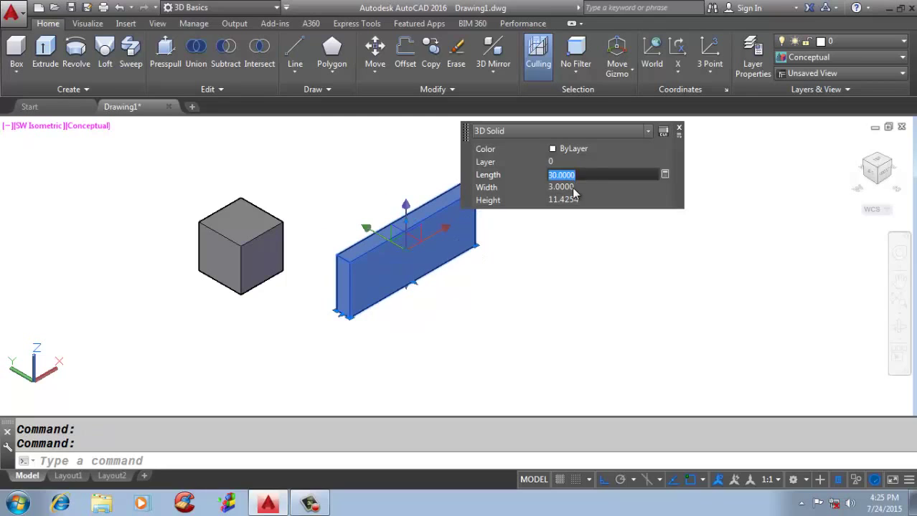
left_click(574, 187)
type("20")
key("Tab")
type("10")
key("Return")
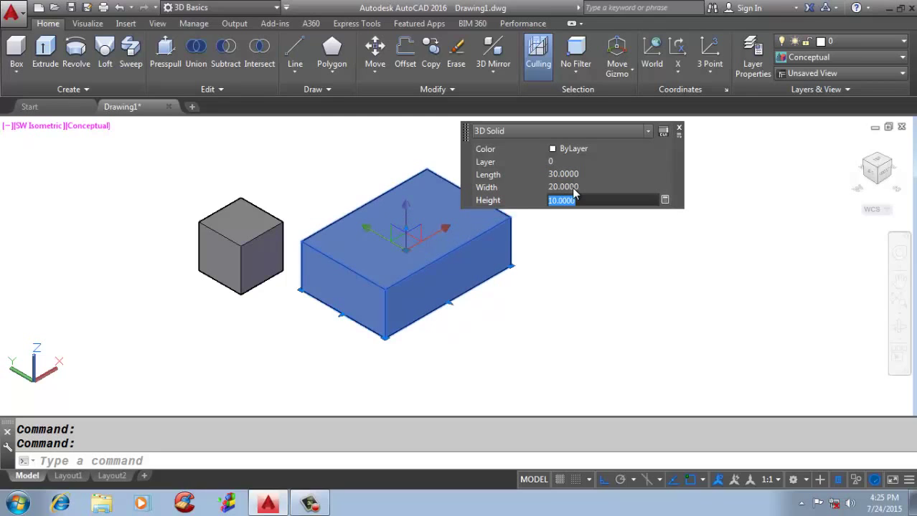
key("Escape")
key("Escape")
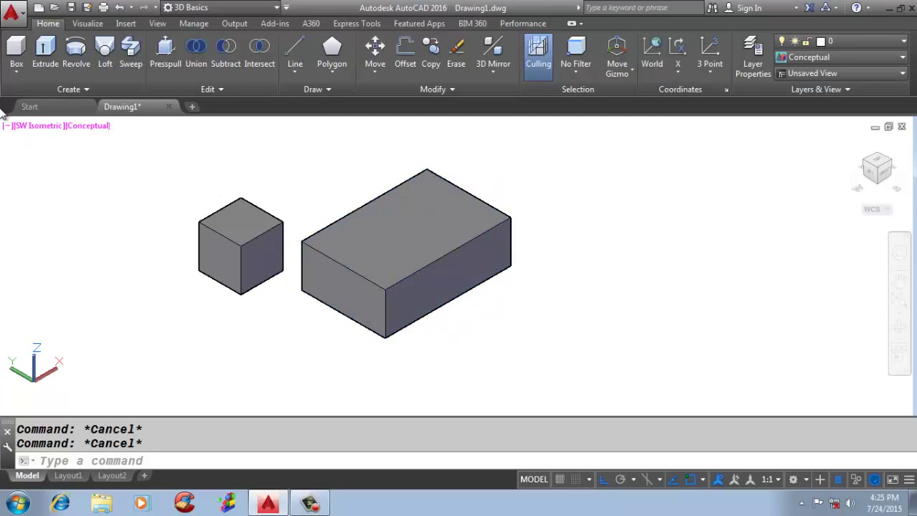
- Create a cylinder in empty space with base radius 10 and an axis endpoint 50 away along the X direction
left_click(16, 70)
left_click(41, 122)
scroll(68, 156, "down", 5)
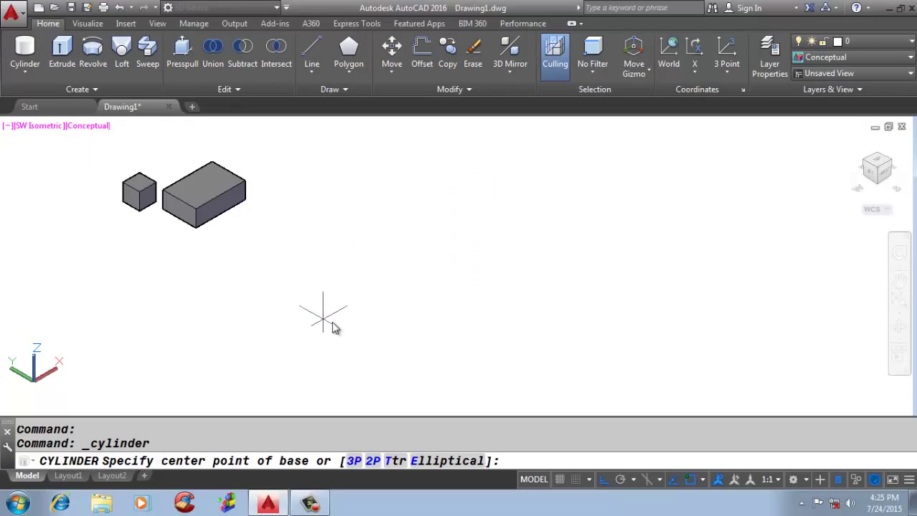
scroll(322, 345, "up", 2)
left_click(430, 251)
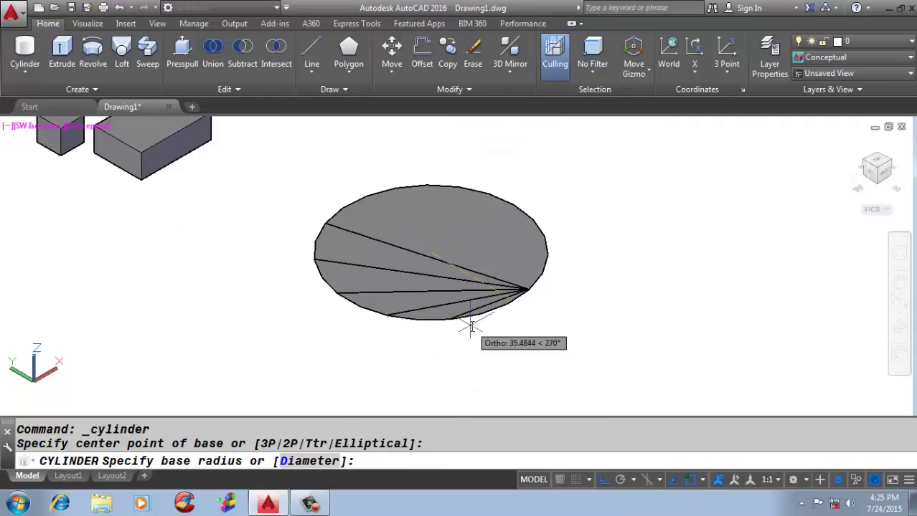
key("Return")
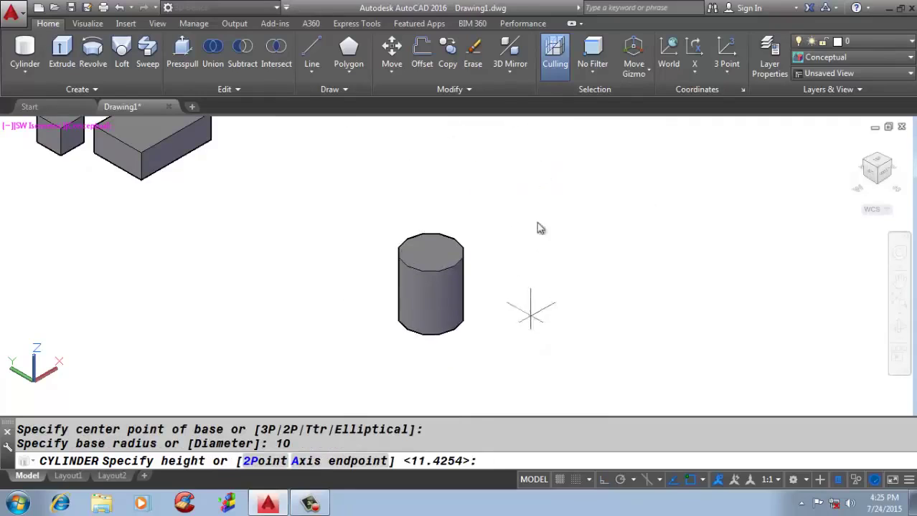
left_click(347, 466)
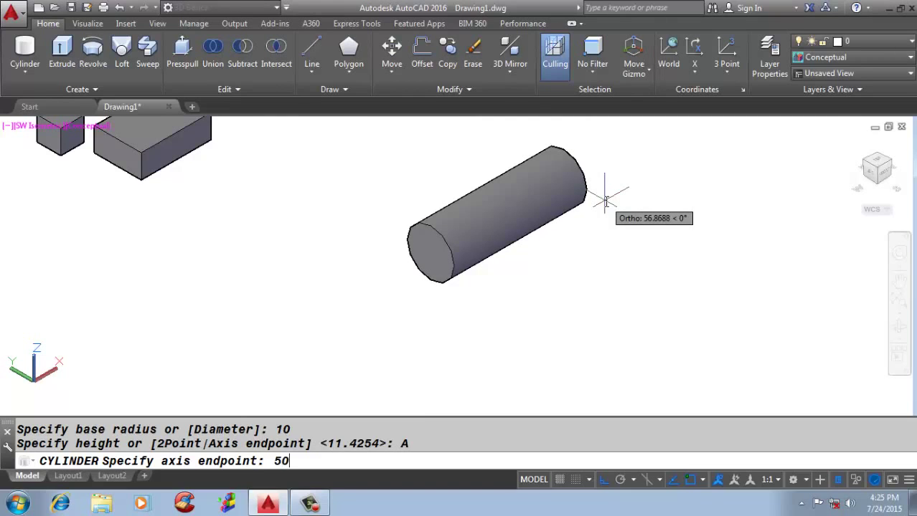
key("Return")
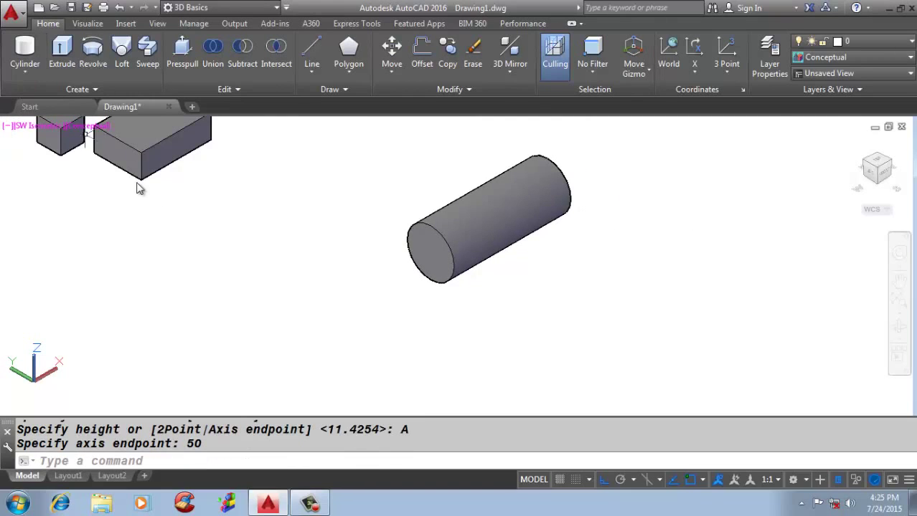
- Select the cylinder and set its radius to 5 and its height to 30 in Quick Properties
left_click(542, 246)
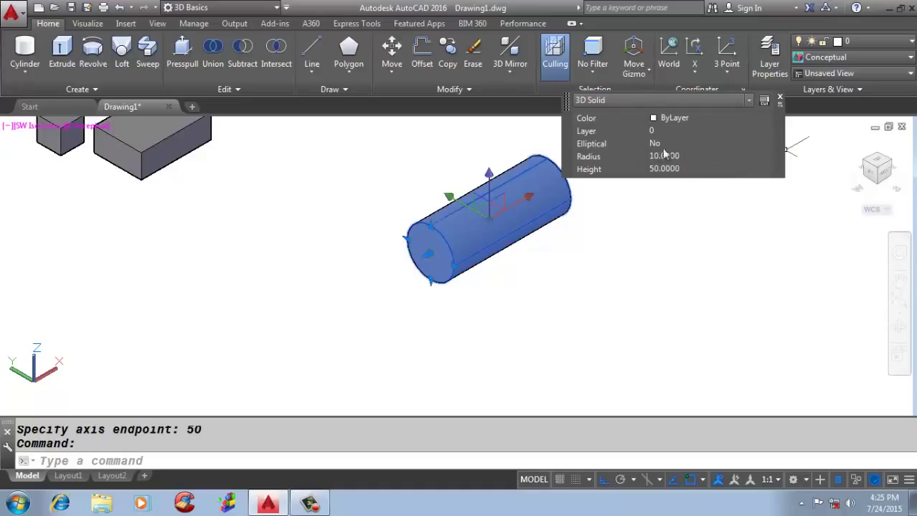
left_click(699, 153)
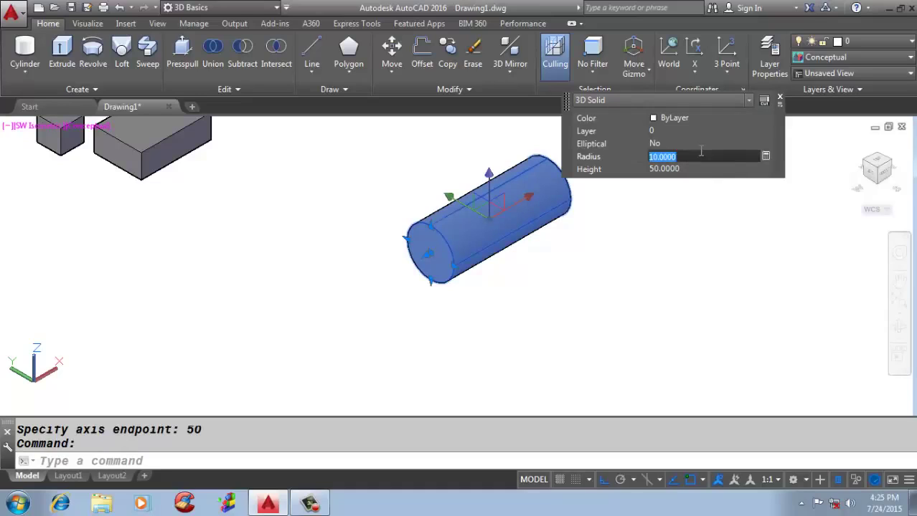
type("5")
key("Tab")
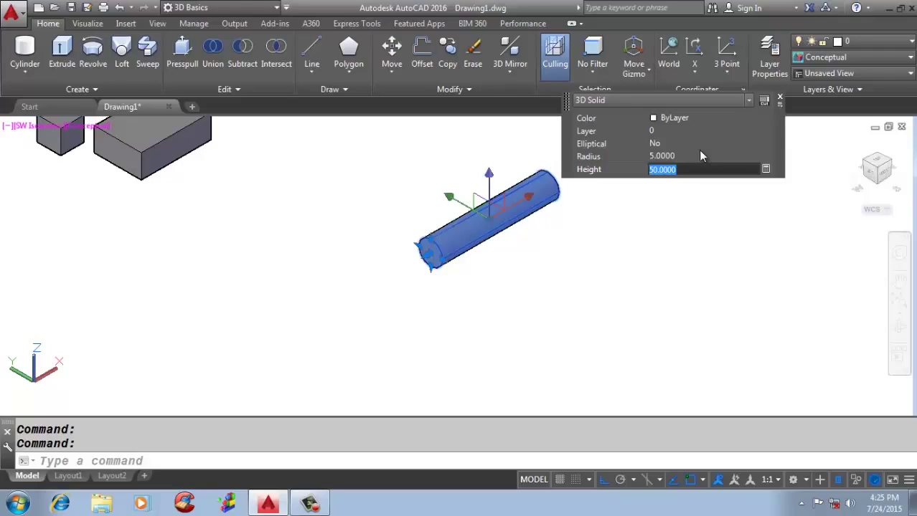
type("30")
key("Return")
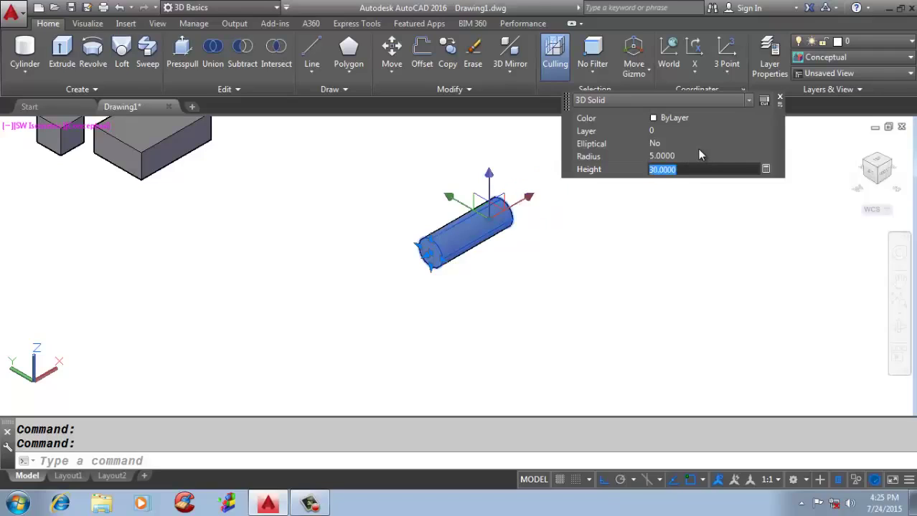
- Set the cylinder's Elliptical property to Yes
left_click(697, 146)
left_click(697, 147)
left_click(703, 169)
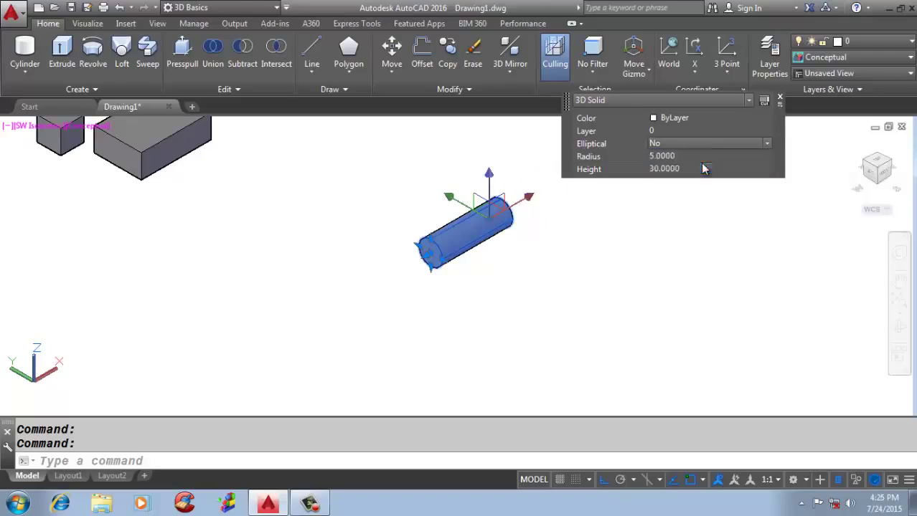
left_click(707, 146)
left_click(707, 155)
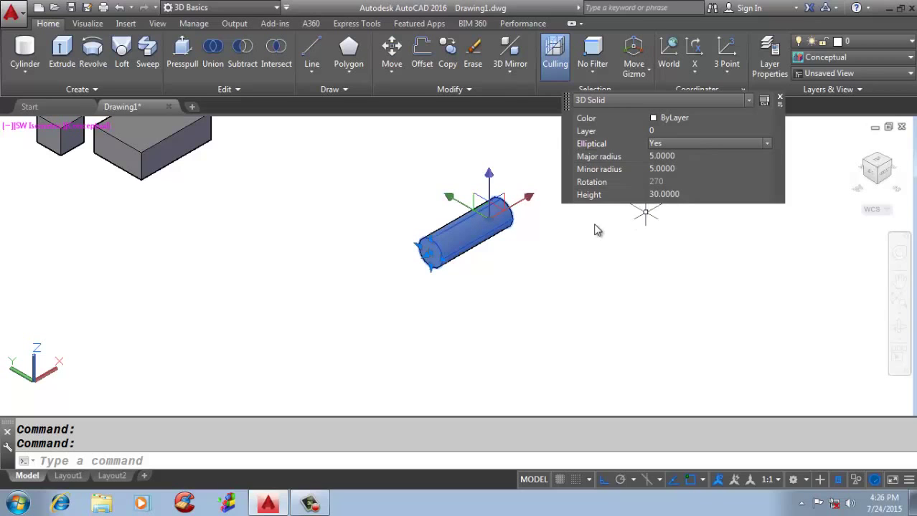
- Resize the cylinder with its grips to a height of about 34.55 and a radius of about 6.73
scroll(506, 242, "up", 3)
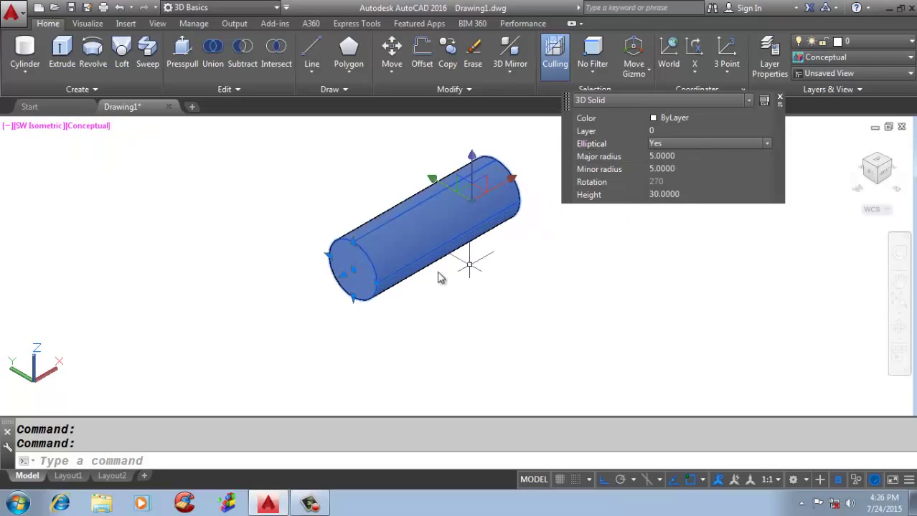
left_click(379, 286)
left_click(360, 319)
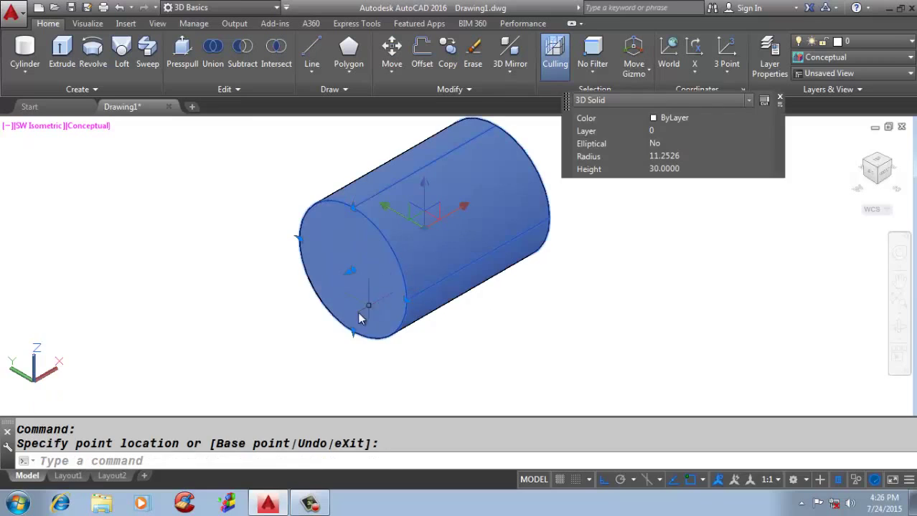
left_click(348, 282)
left_click(330, 295)
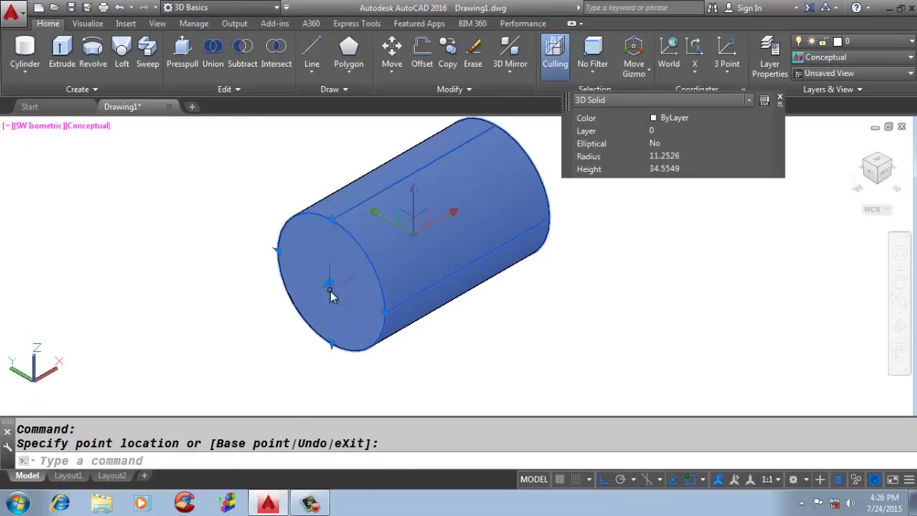
left_click(333, 248)
- Turn on the cylinder's Elliptical property and grip-stretch its base radius to about 11
left_click(683, 145)
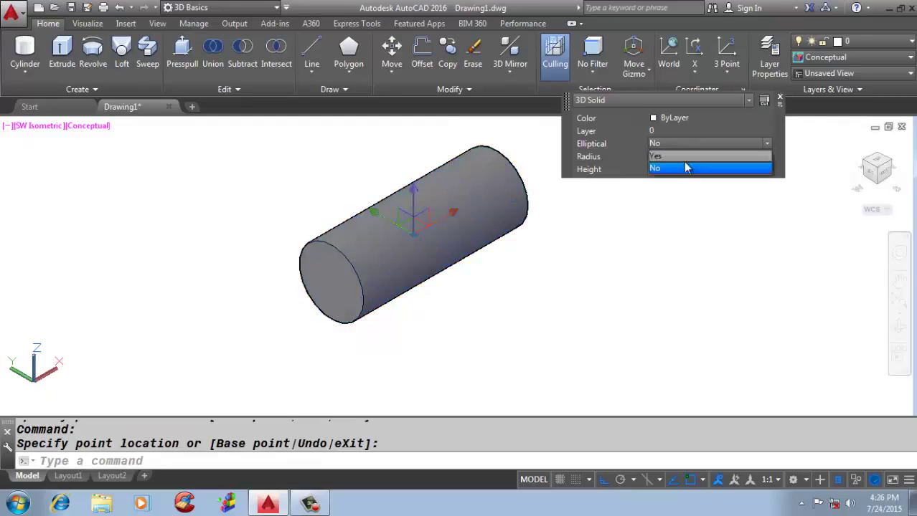
left_click(682, 145)
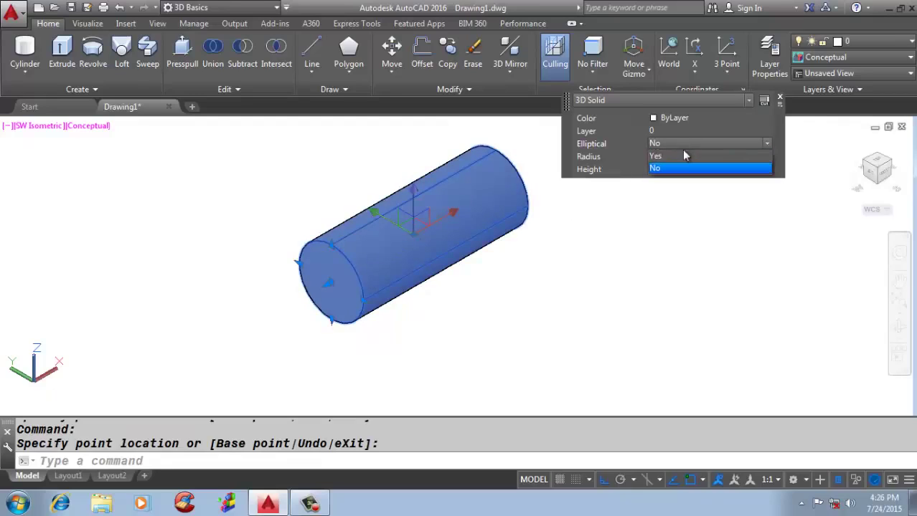
left_click(680, 155)
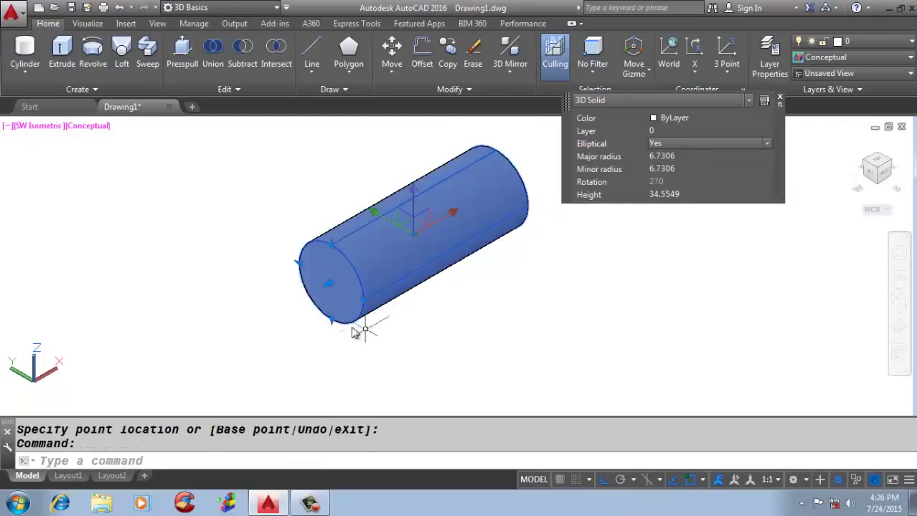
left_click(363, 300)
left_click(384, 313)
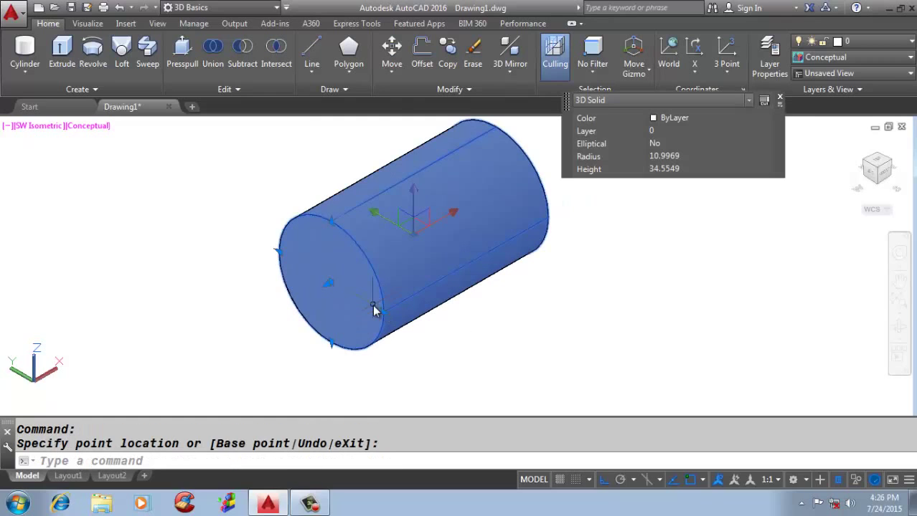
- Make the enlarged cylinder elliptical and set its minor radius to 5
left_click(698, 145)
left_click(695, 161)
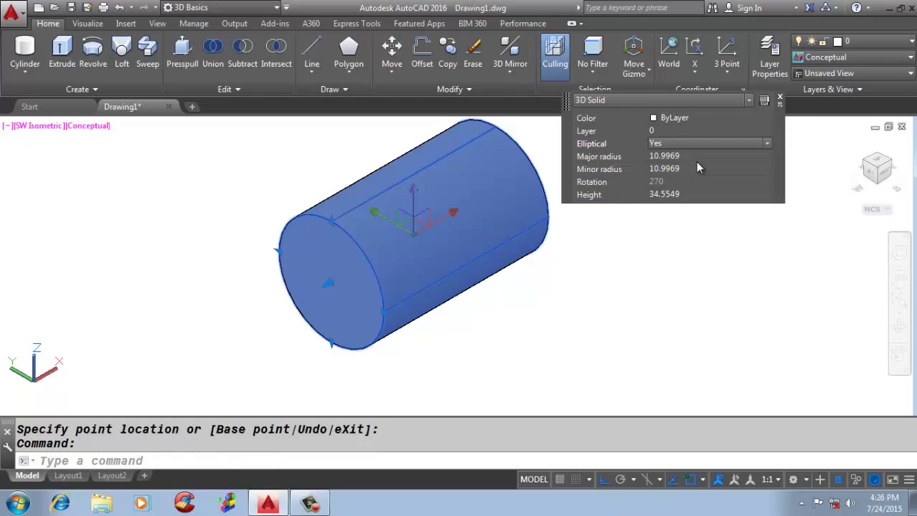
left_click(698, 157)
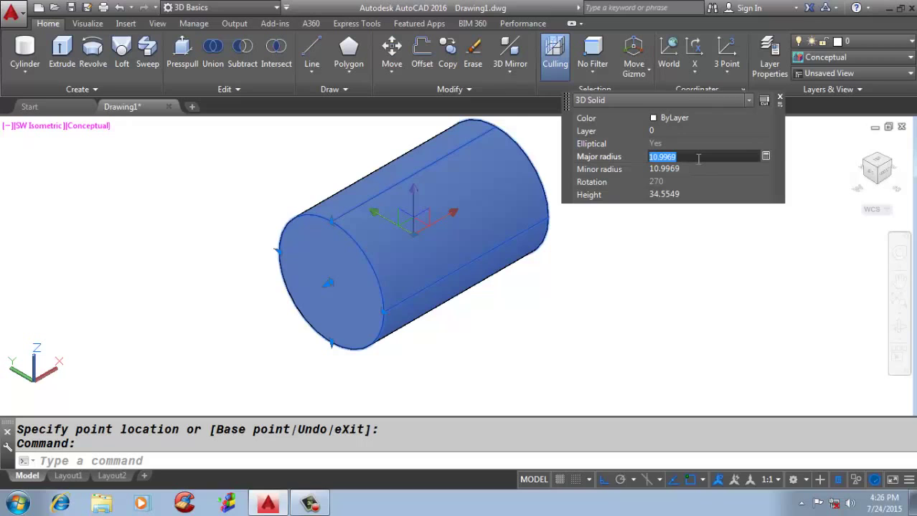
key("Return")
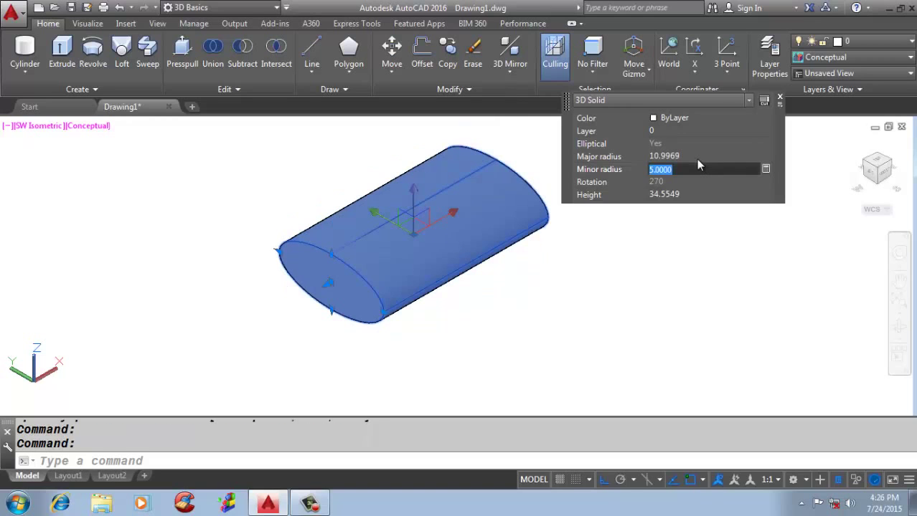
- Try the elliptical cylinder's base radius grips and erase the cylinder from the model
left_click(331, 256)
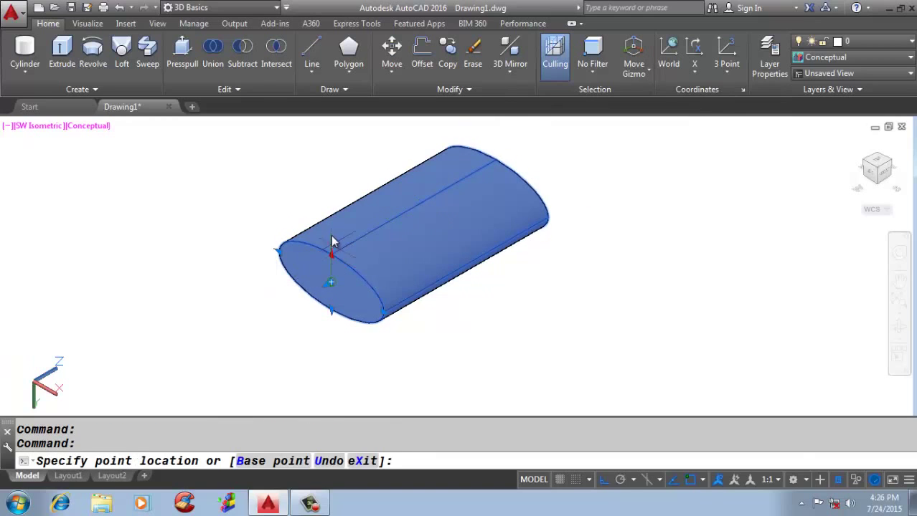
left_click(330, 249)
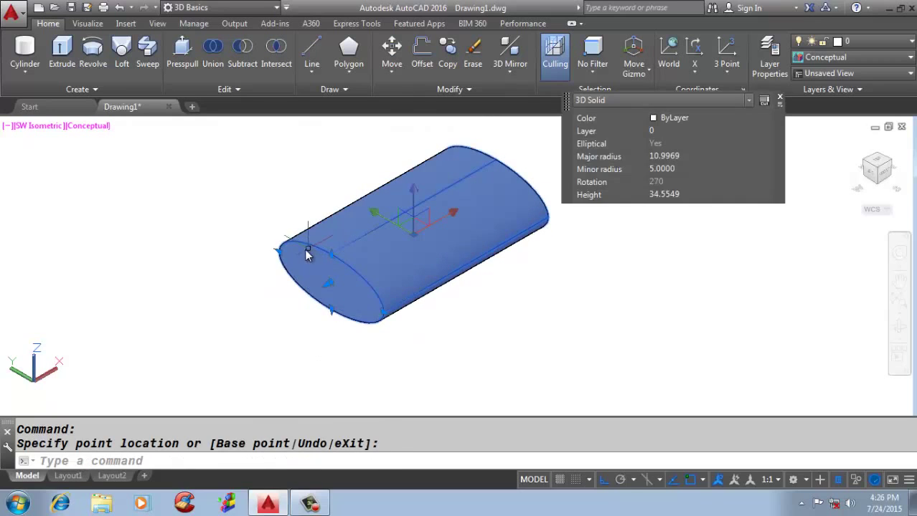
left_click(278, 252)
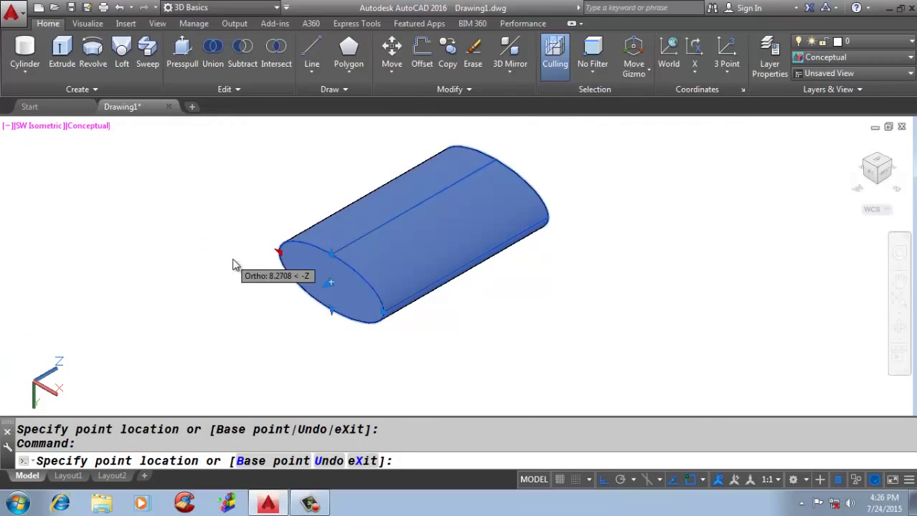
left_click(253, 231)
key("Delete")
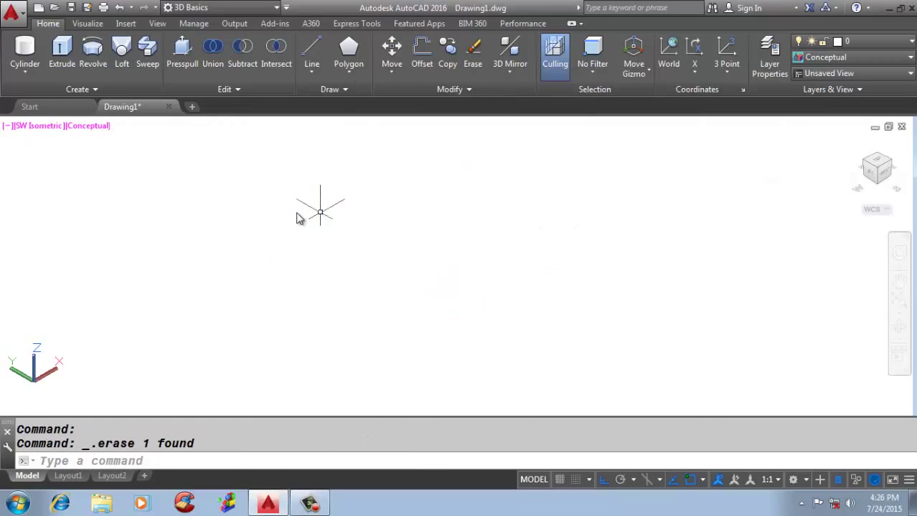
- Create a truncated cone in empty space with a base radius of 30, a top radius of 20 and a height of 40
left_click(24, 69)
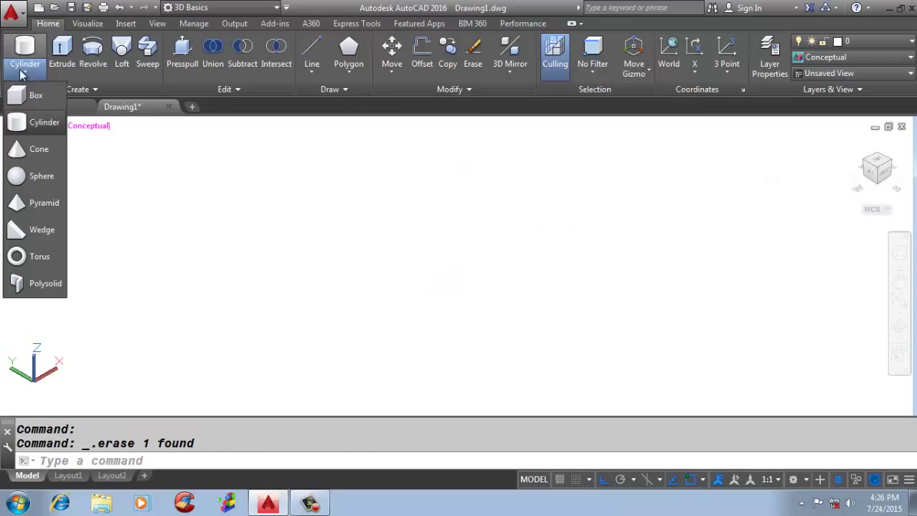
left_click(43, 148)
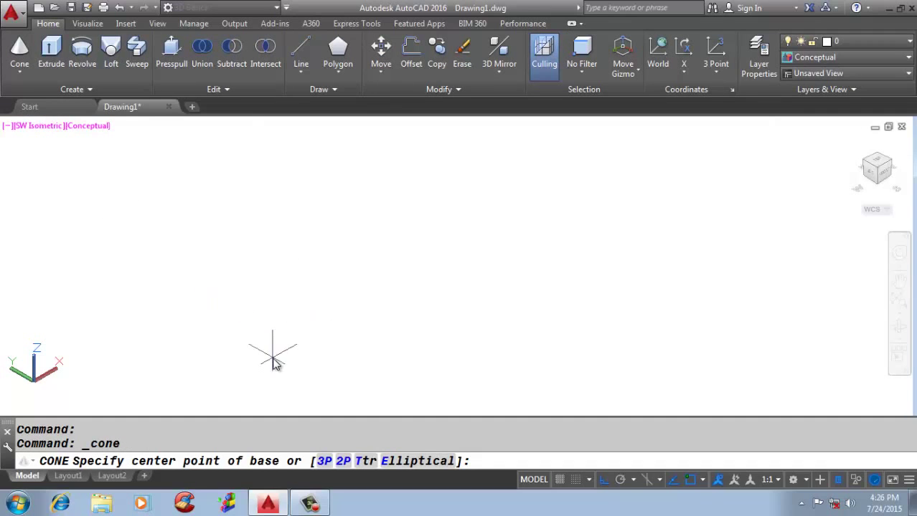
left_click(285, 334)
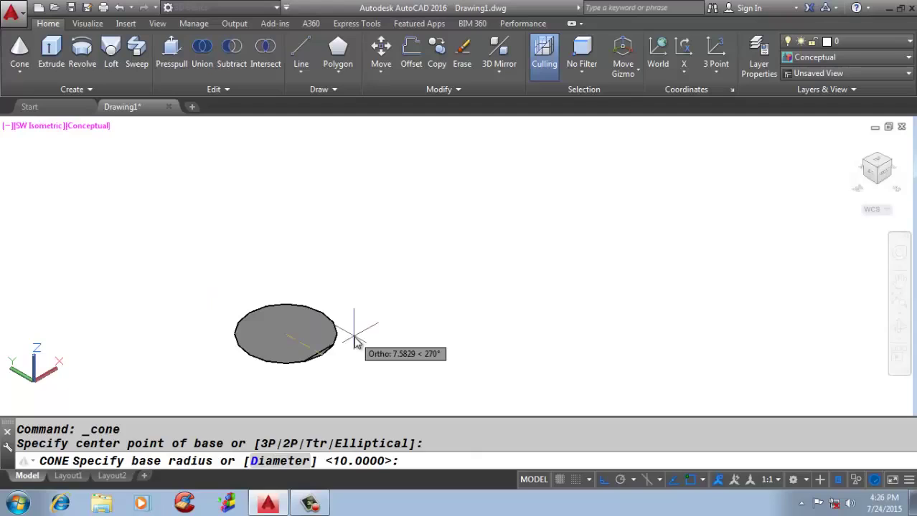
type("30")
key("Return")
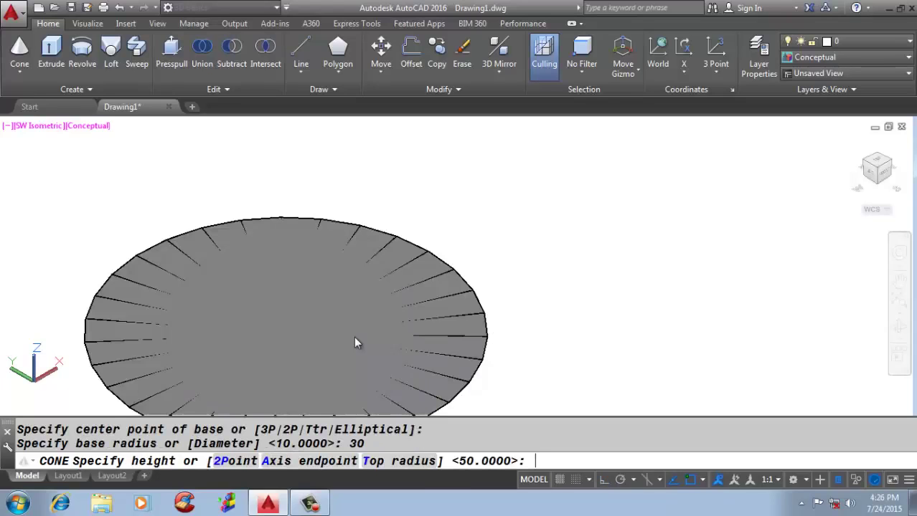
scroll(399, 255, "down", 5)
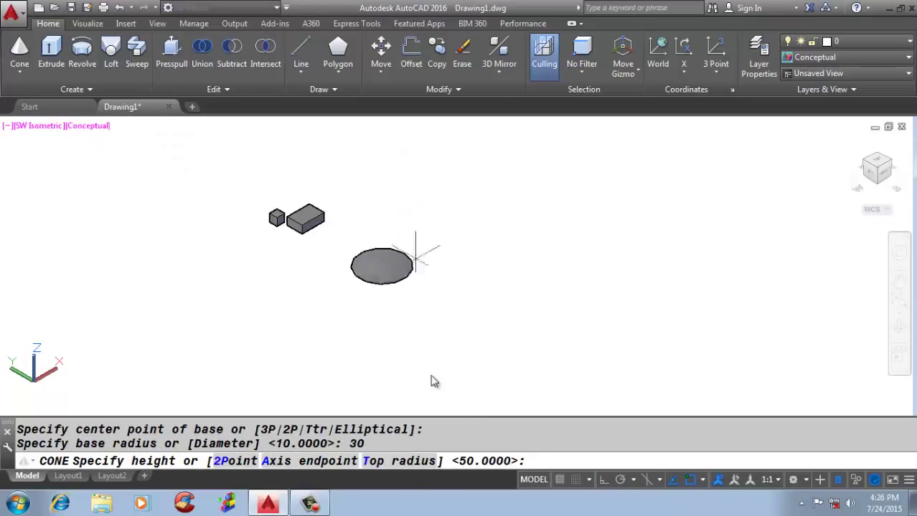
left_click(397, 463)
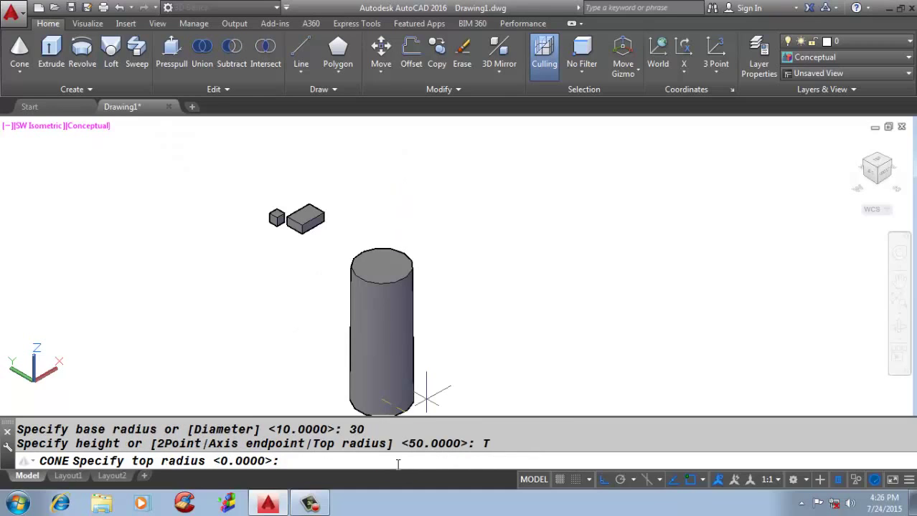
type("20")
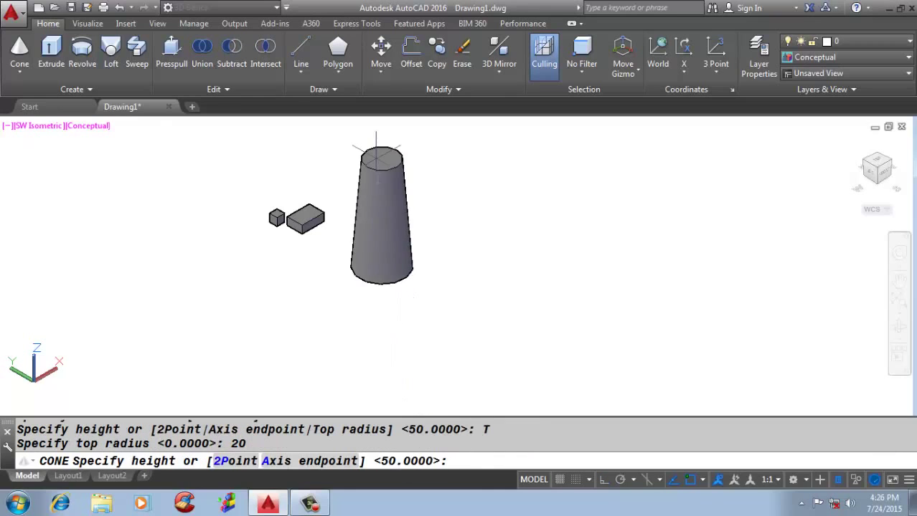
key("Return")
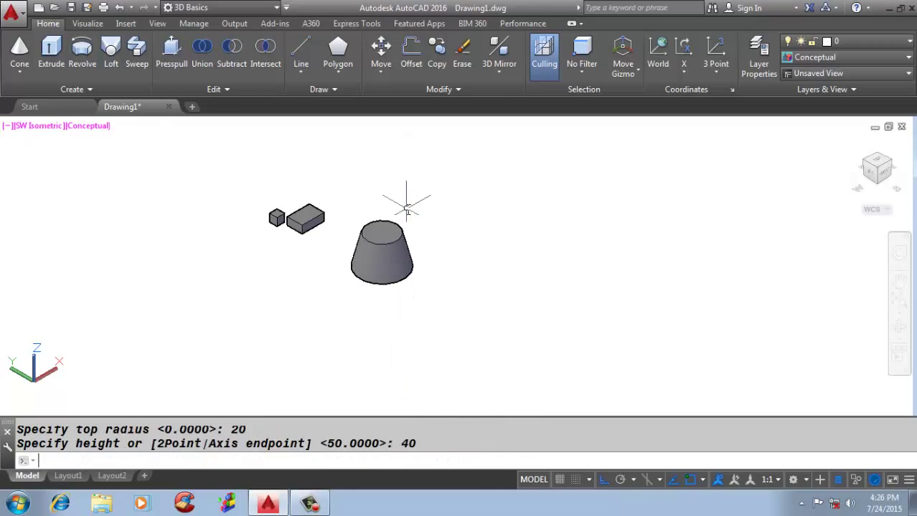
- Check the truncated cone's base radius, top radius and height in its Quick Properties
scroll(402, 222, "up", 3)
left_click(416, 270)
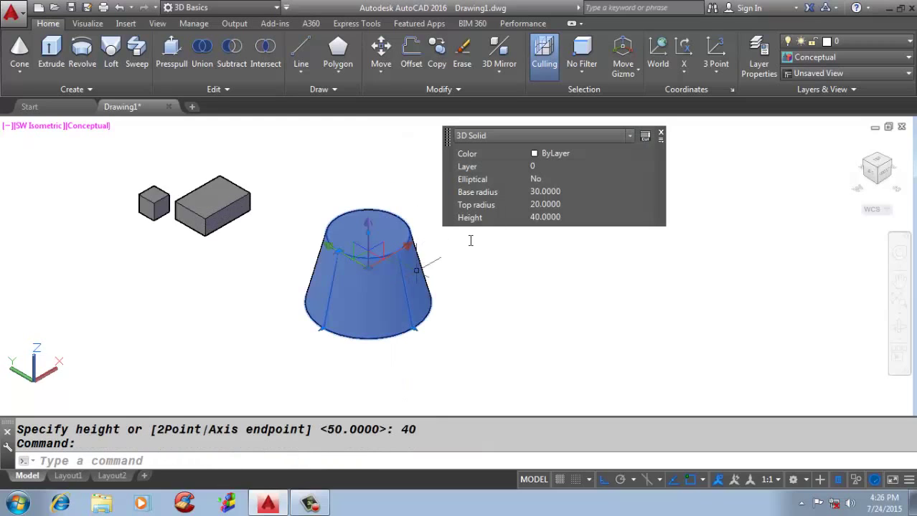
left_click(552, 192)
left_click(554, 205)
left_click(553, 217)
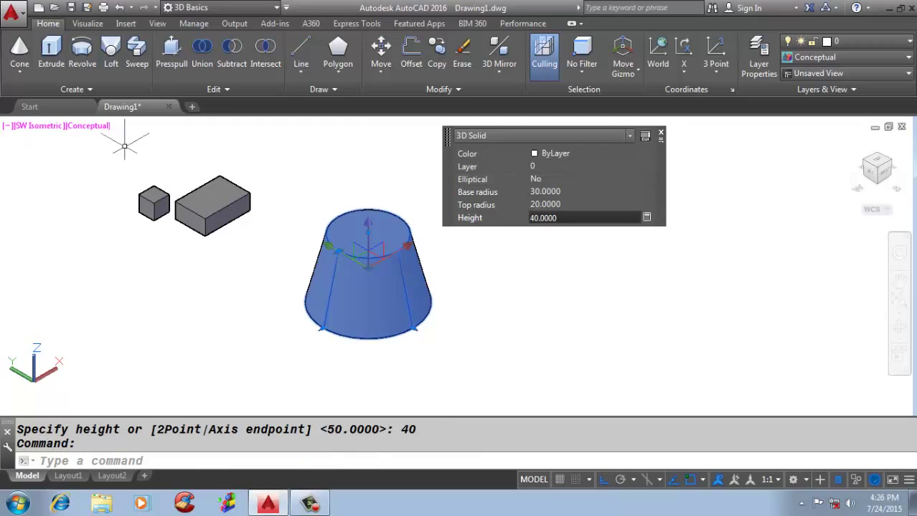
- Create a sphere with a radius of about 37.8 in the empty space beside the truncated cone
left_click(19, 80)
left_click(26, 180)
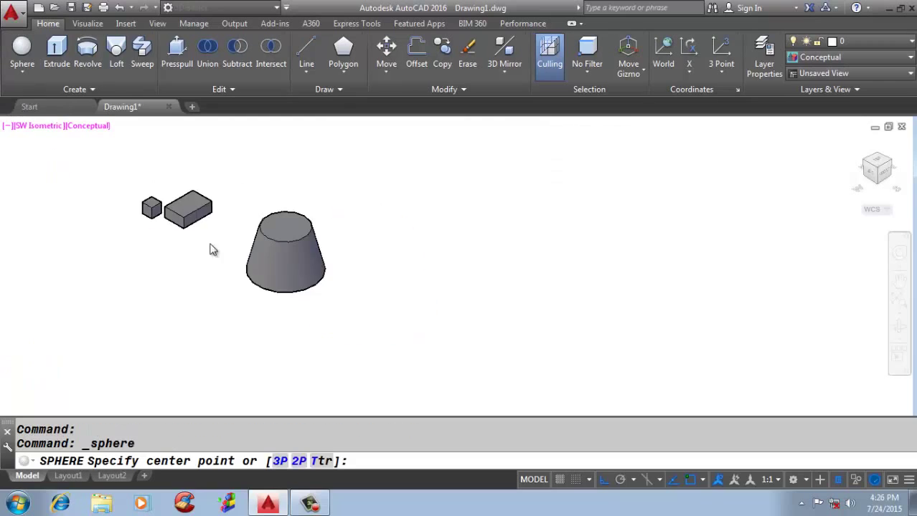
scroll(485, 281, "up", 2)
left_click(487, 285)
left_click(545, 317)
- Set the sphere's radius to 20 in Quick Properties and deselect it
left_click(549, 308)
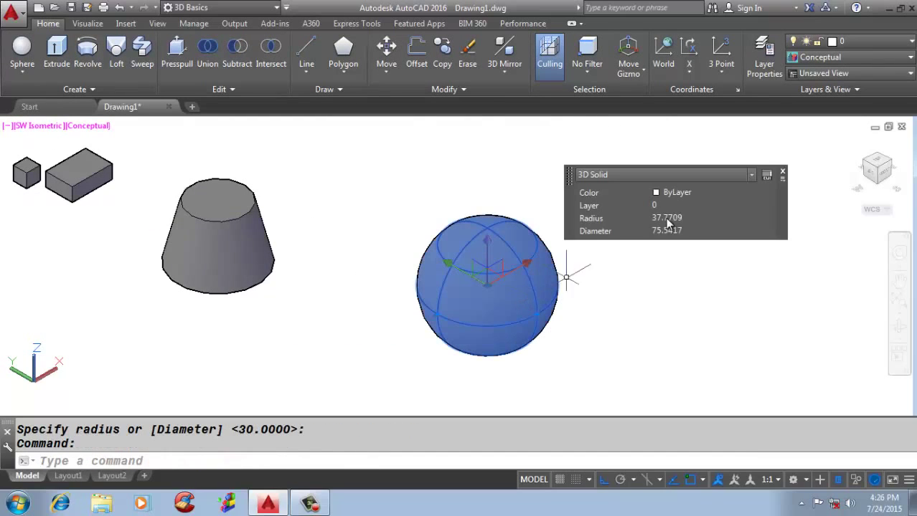
left_click(684, 219)
type("20")
key("Tab")
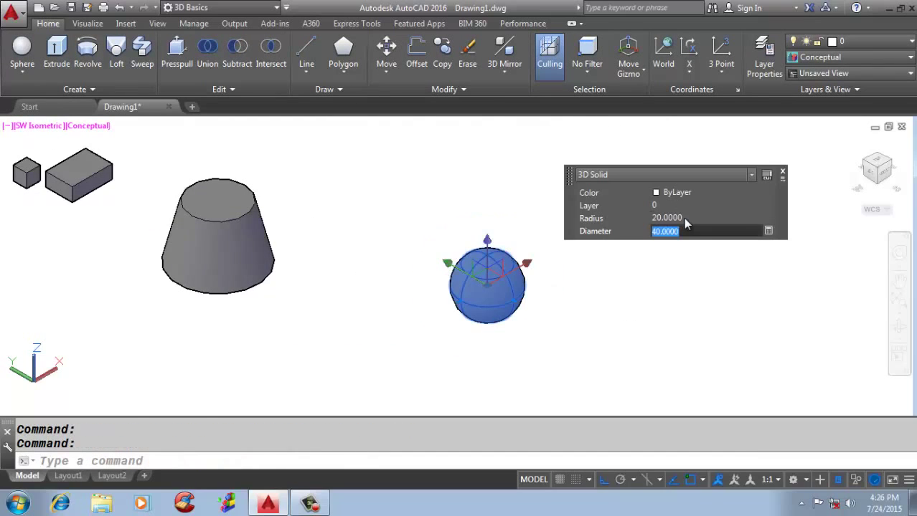
key("Escape")
- Start a six-sided circumscribed pyramid in an empty area with a base radius of 30
left_click(23, 74)
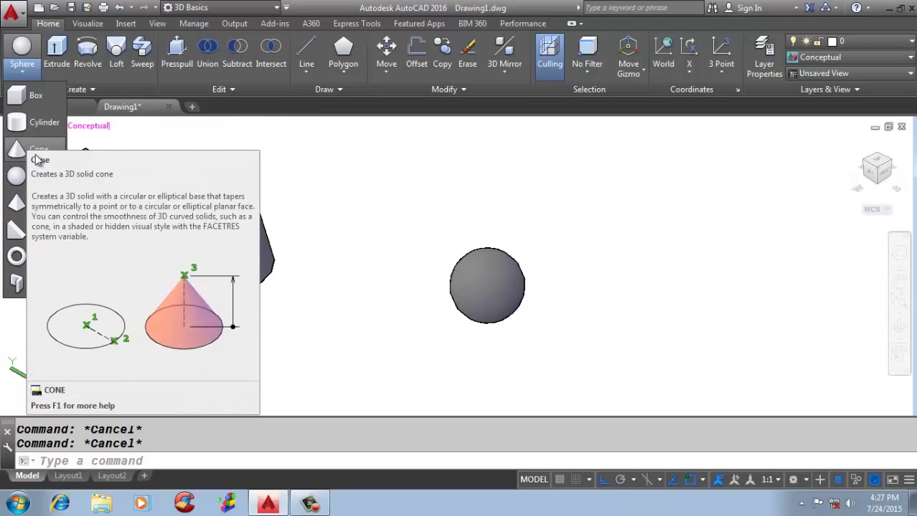
left_click(21, 208)
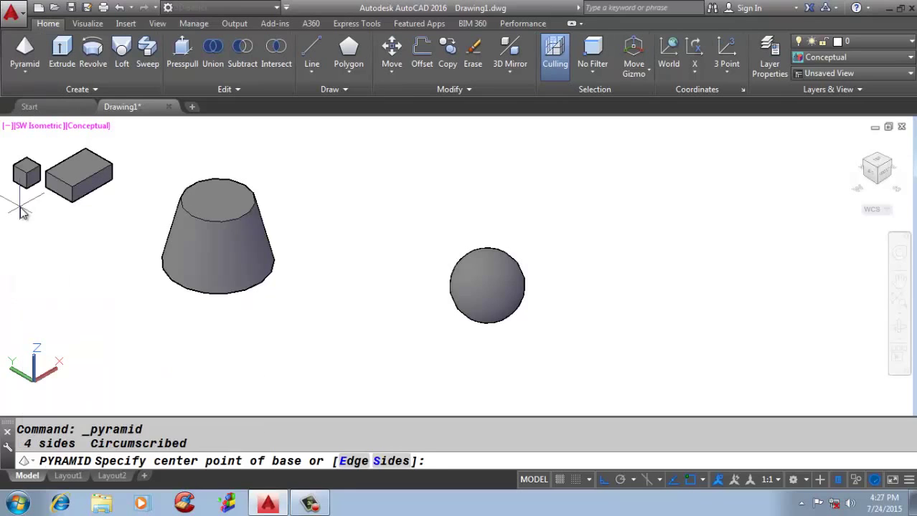
scroll(359, 260, "down", 5)
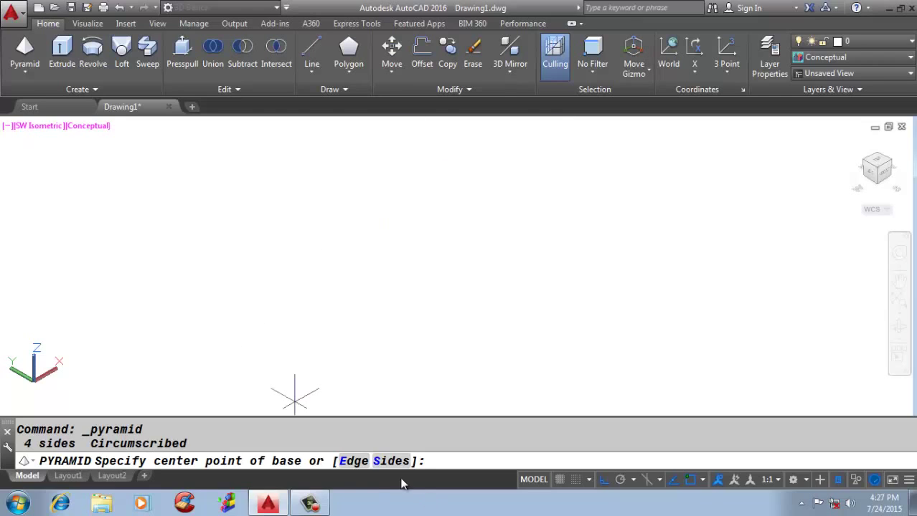
left_click(379, 464)
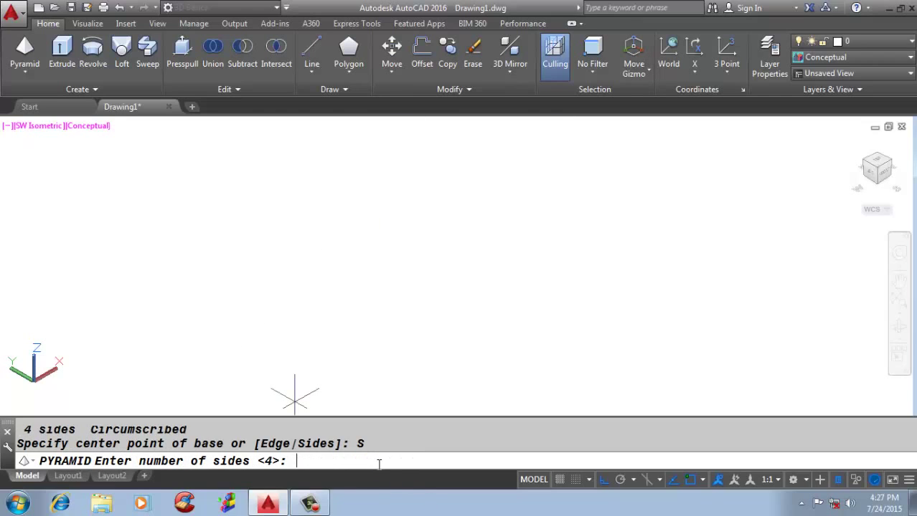
key("Return")
left_click(390, 299)
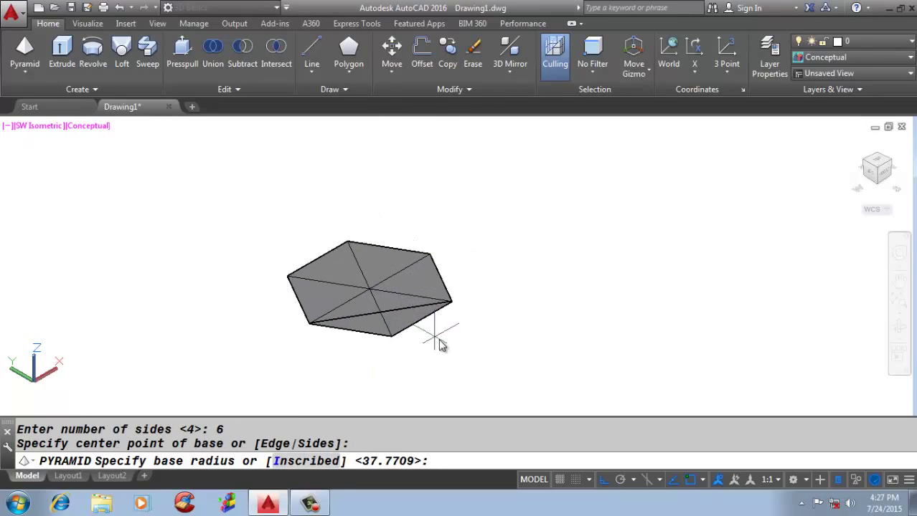
type("30")
key("Return")
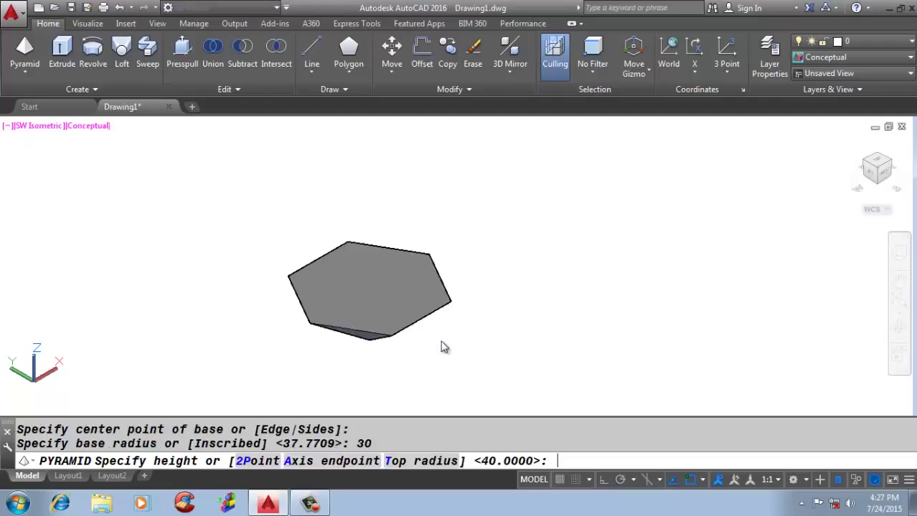
- Finish the pyramid as a truncated solid with a top radius of 20 and a height of 40
left_click(421, 462)
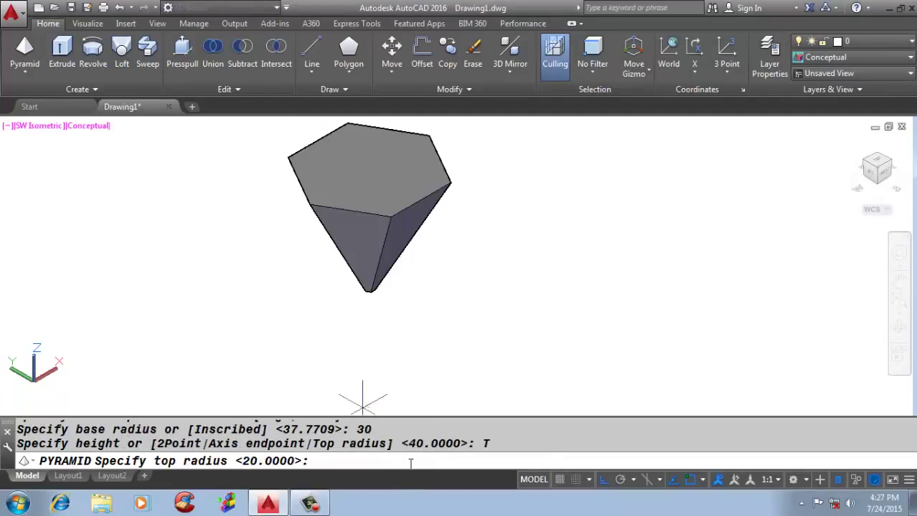
type("20")
key("Return")
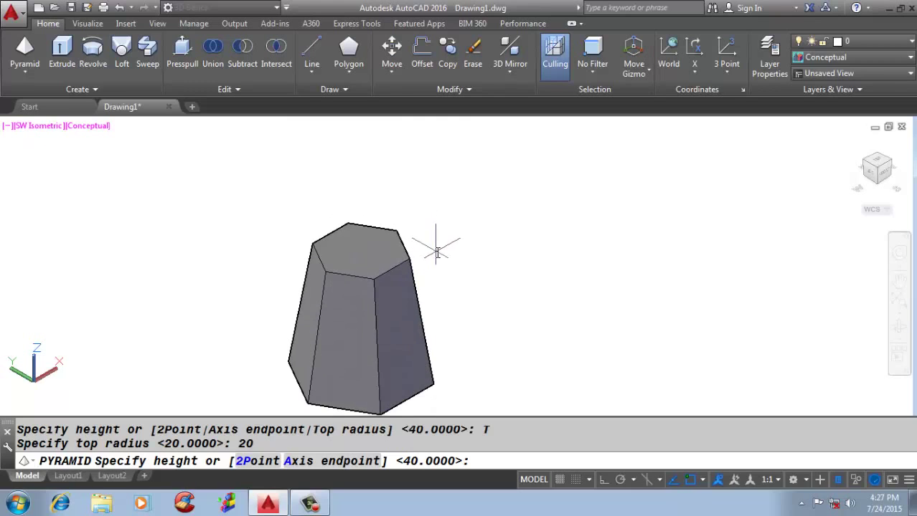
scroll(423, 357, "up", 2)
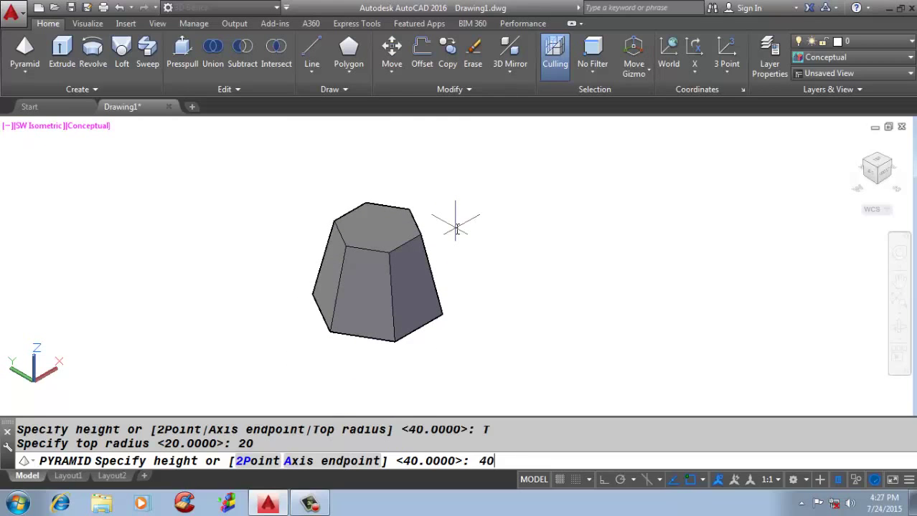
type("40")
key("Return")
scroll(430, 287, "up", 2)
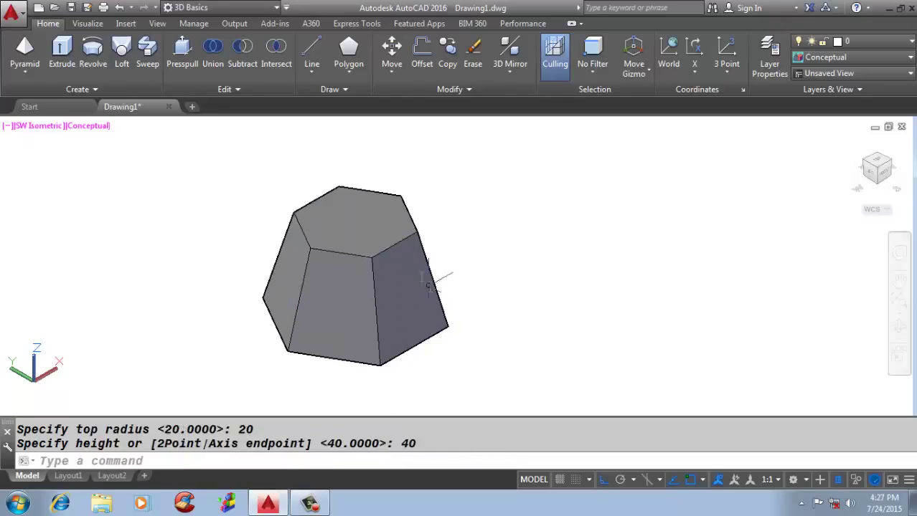
- Create a wedge beside the hexagonal pyramid, about 59.6 wide and 54.5 high
left_click(18, 63)
left_click(32, 229)
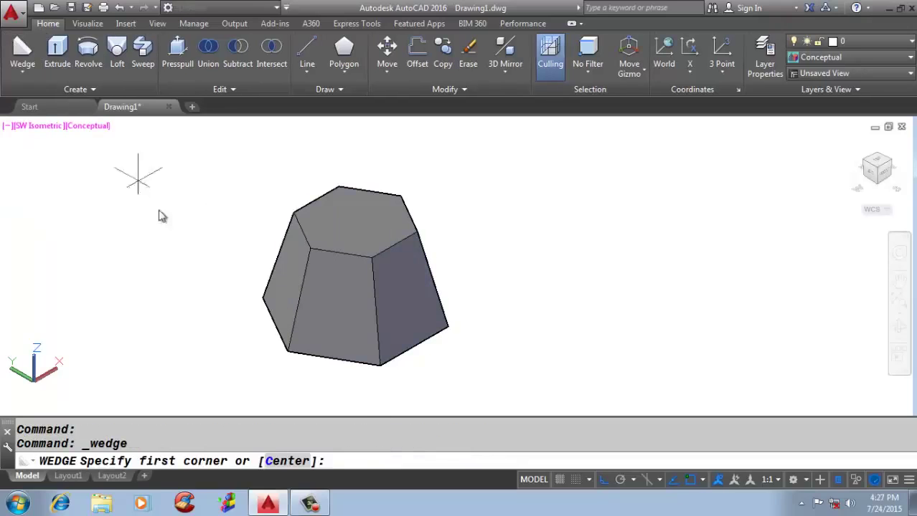
scroll(162, 215, "down", 5)
scroll(482, 302, "up", 2)
left_click(506, 321)
left_click(562, 214)
left_click(571, 147)
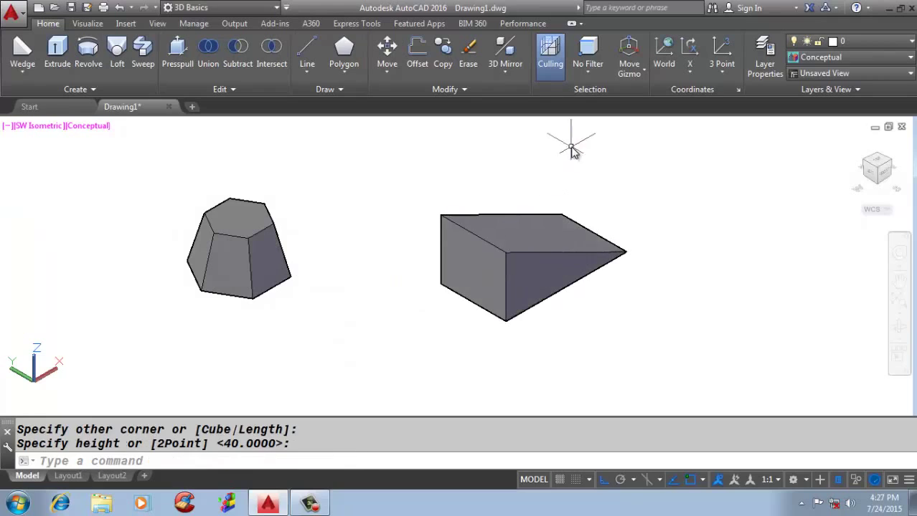
- Set the wedge's length to 30, width to 20 and height to 10 in Quick Properties and deselect it
left_click(538, 259)
left_click(673, 195)
type("3")
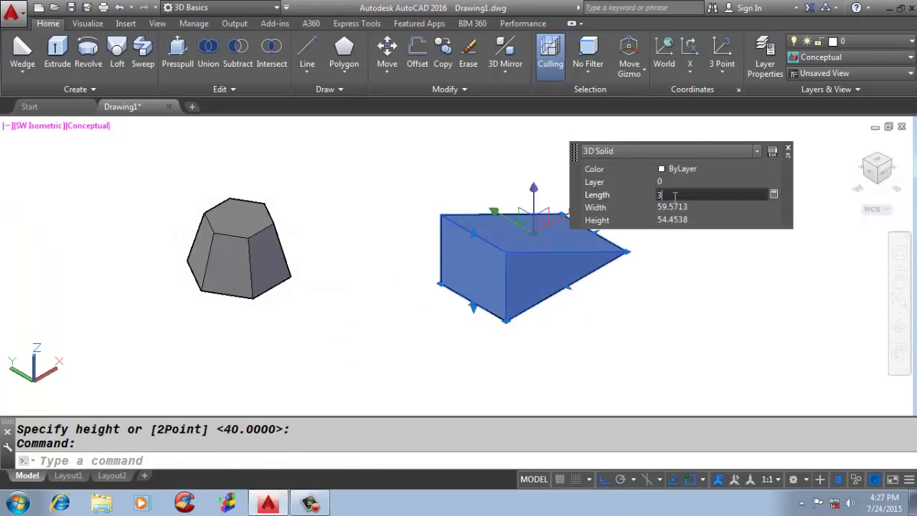
type("0")
key("Tab")
type("20")
key("Tab")
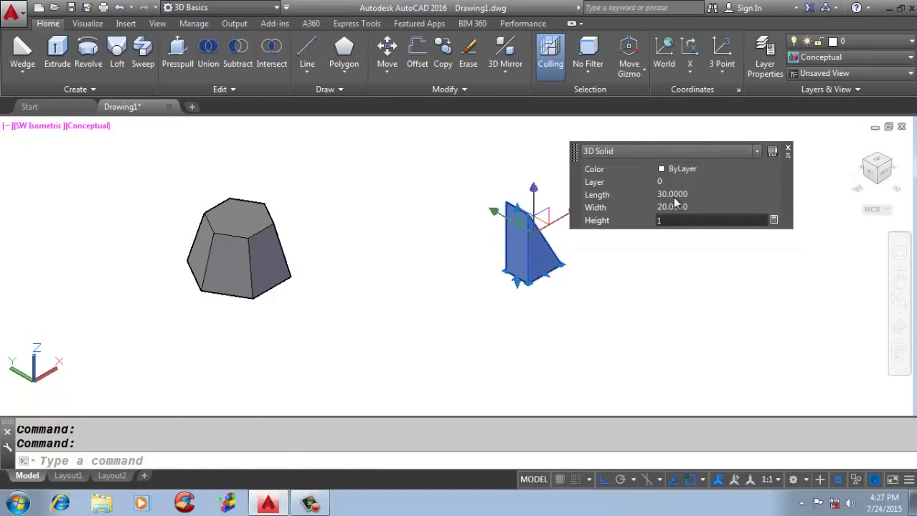
key("Return")
scroll(632, 273, "up", 5)
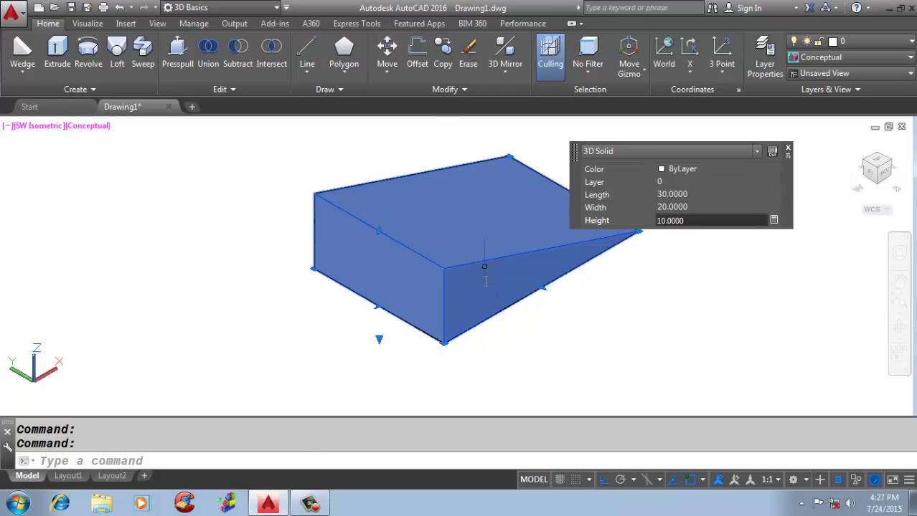
key("Escape")
key("Escape")
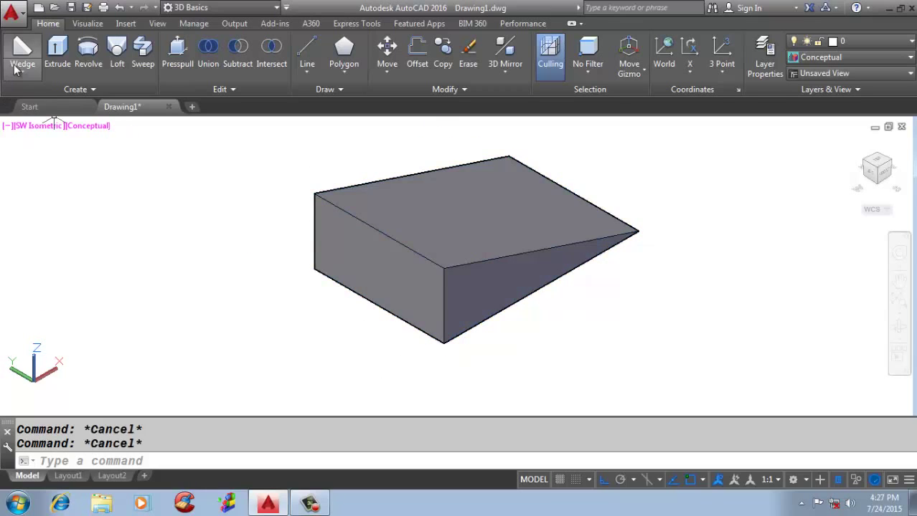
- Create a torus in an empty area with a radius of 20 and a tube radius of 5
left_click(23, 68)
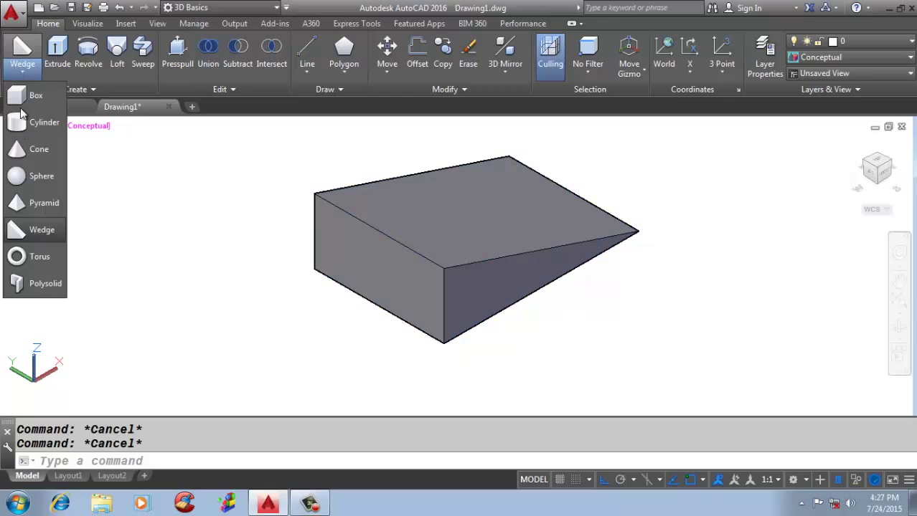
left_click(32, 253)
scroll(163, 190, "down", 6)
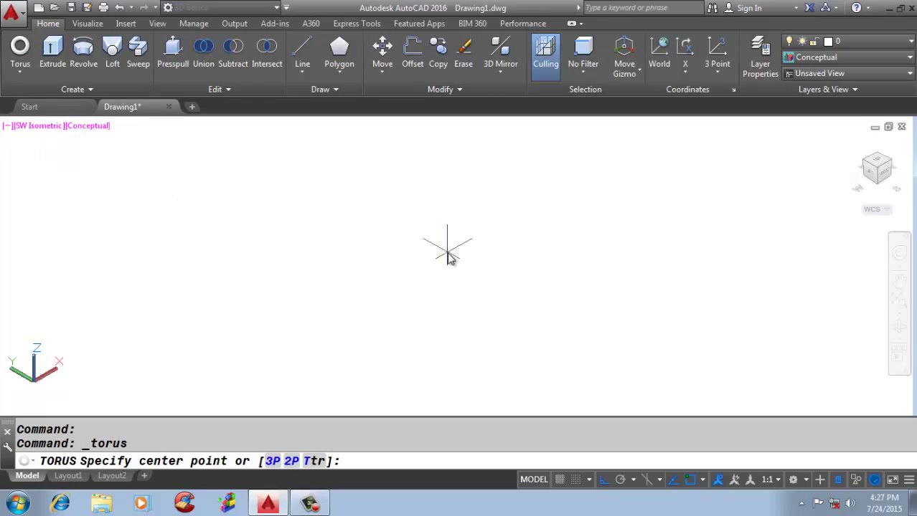
left_click(447, 256)
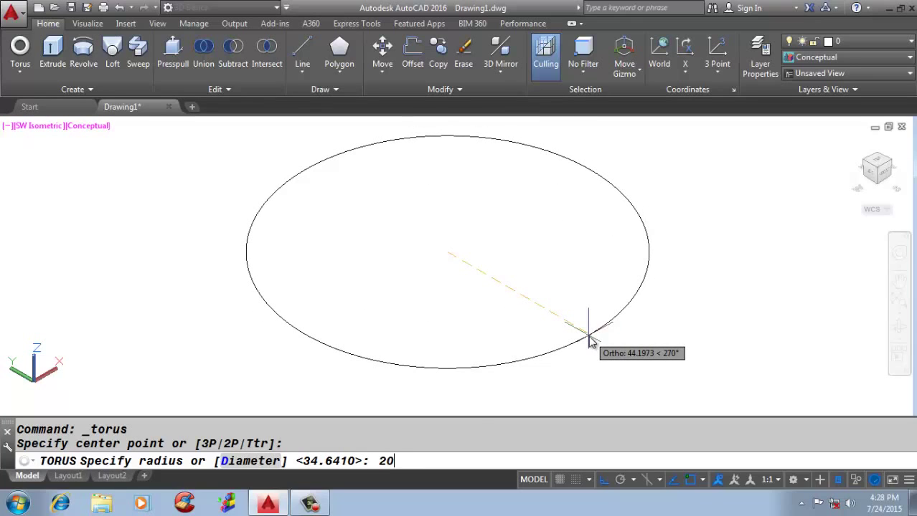
key("Return")
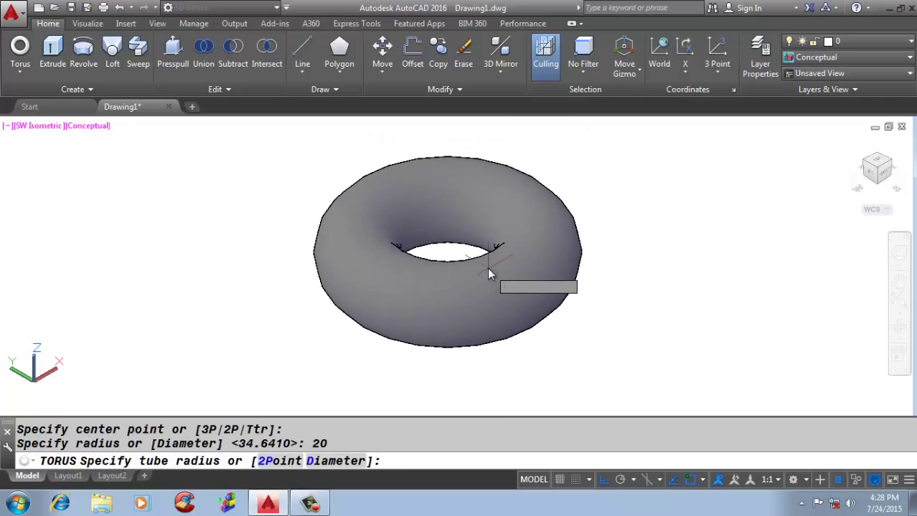
type("5")
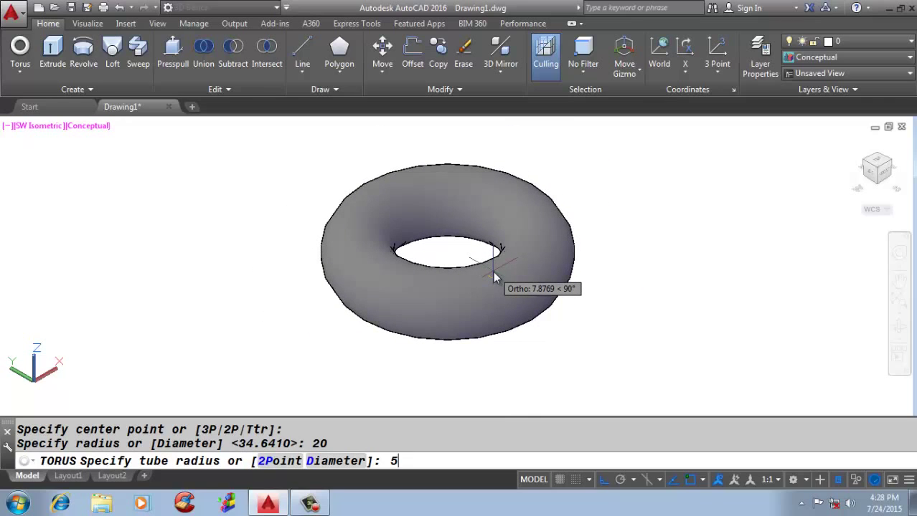
key("Return")
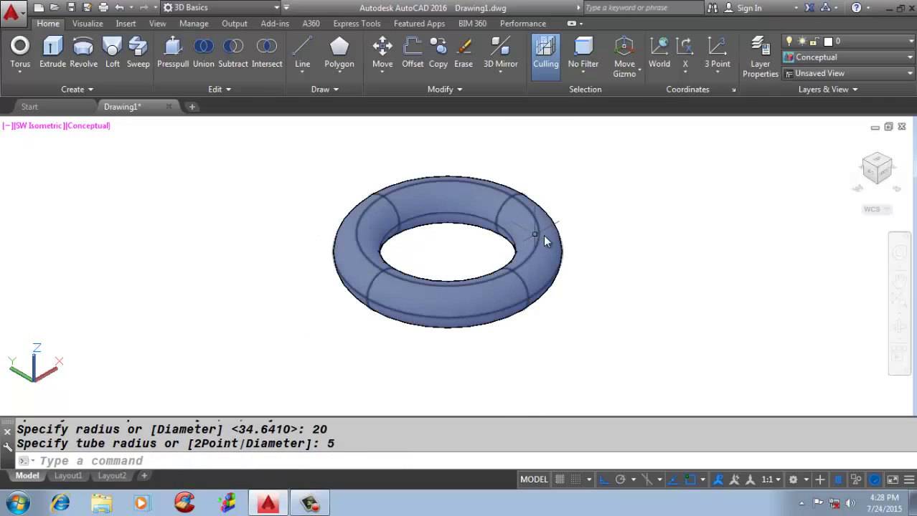
- Check the torus radius and tube radius in Quick Properties, and deselect the torus
left_click(543, 234)
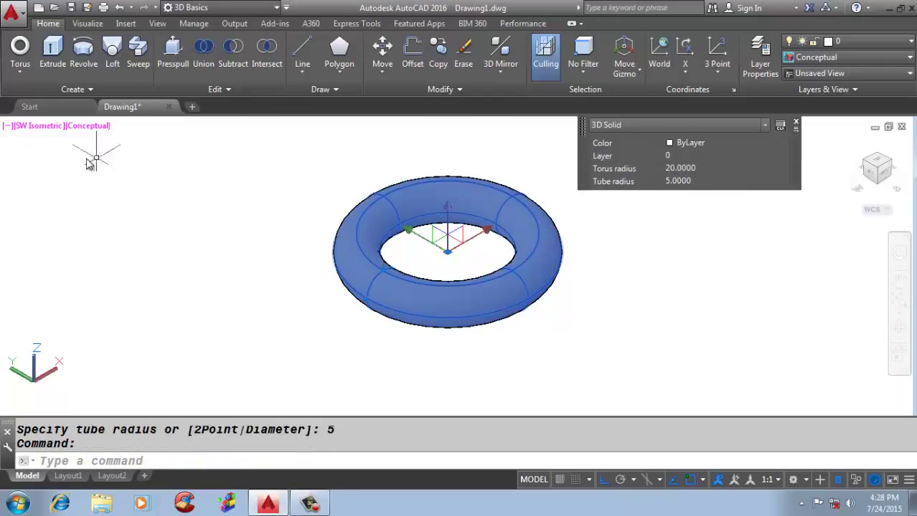
key("Escape")
key("Escape")
- Start a polysolid in an empty area with its height set to 10 and width to 1
left_click(27, 73)
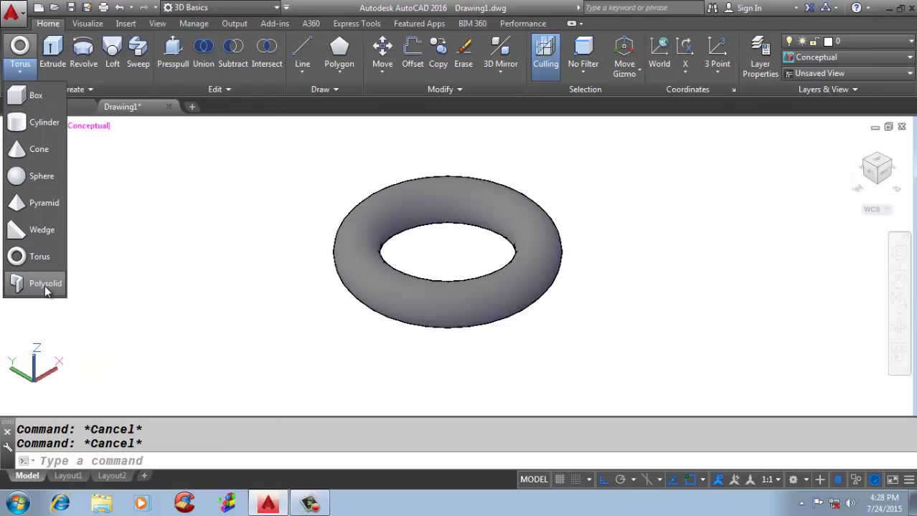
left_click(45, 284)
scroll(48, 170, "down", 15)
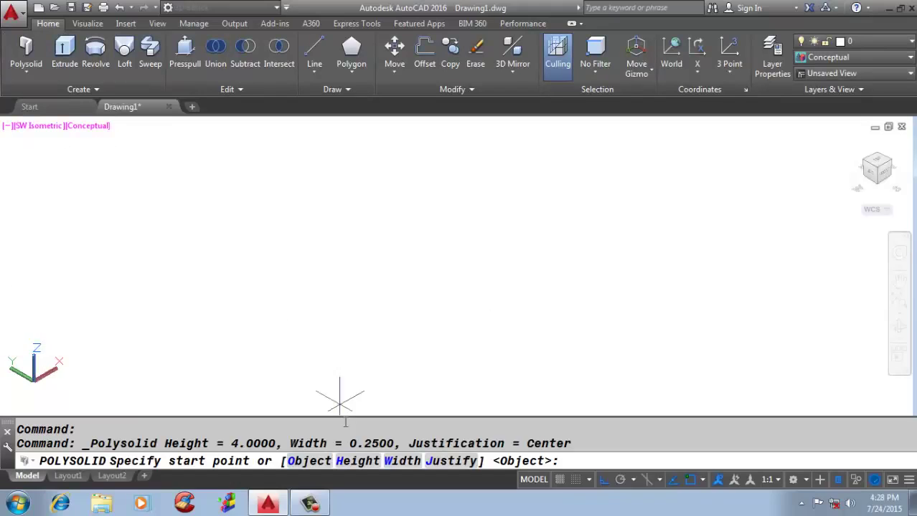
left_click(356, 461)
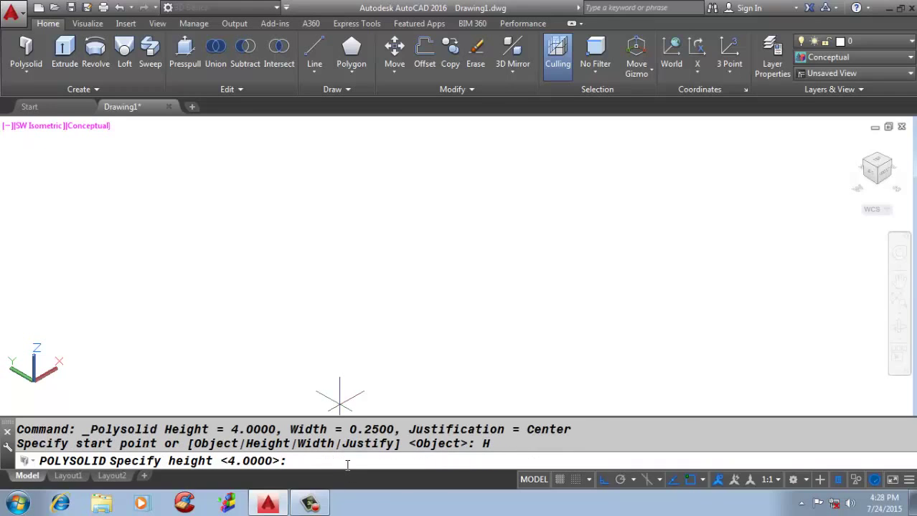
key("Return")
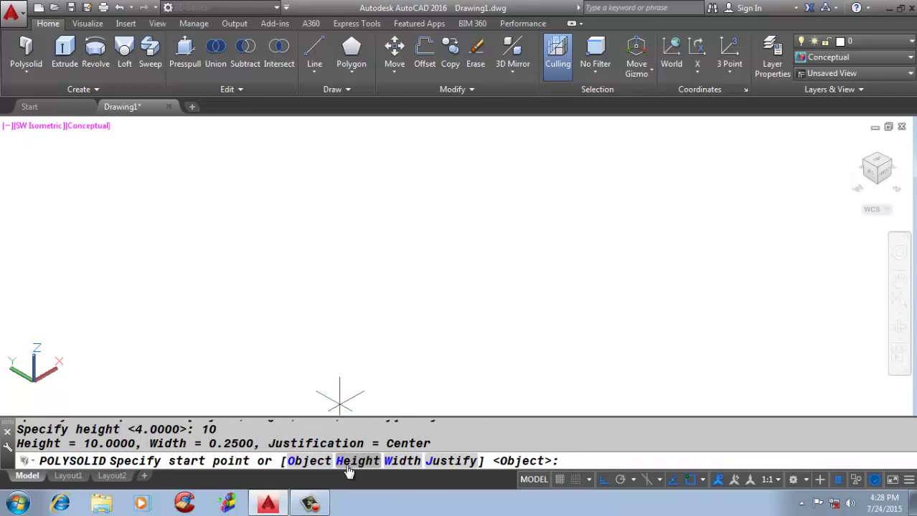
left_click(391, 461)
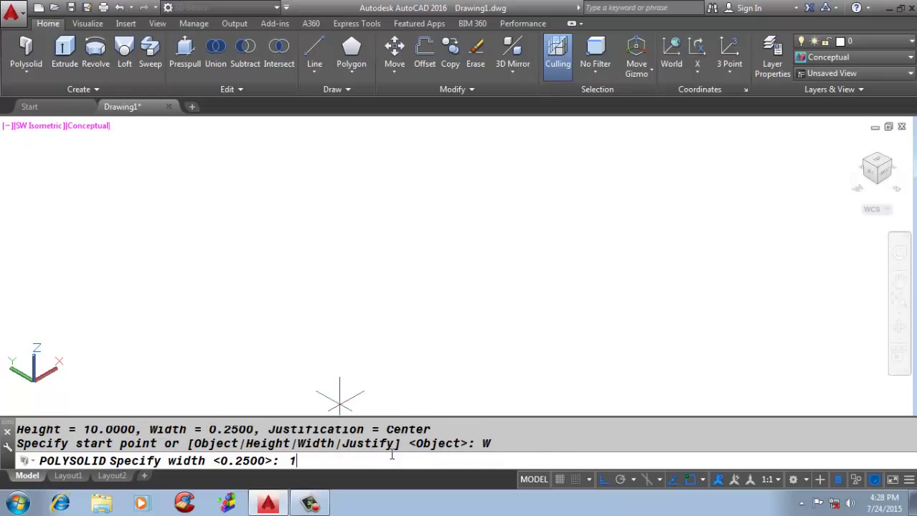
key("Return")
- Draw the polysolid as a closed wall of eight perpendicular segments with a stepped outline, the first about 34 long
left_click(155, 305)
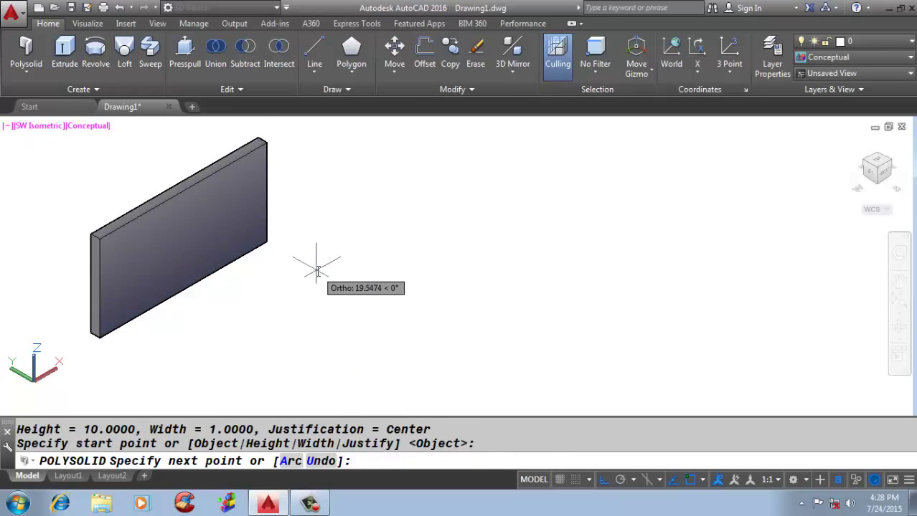
scroll(337, 248, "down", 2)
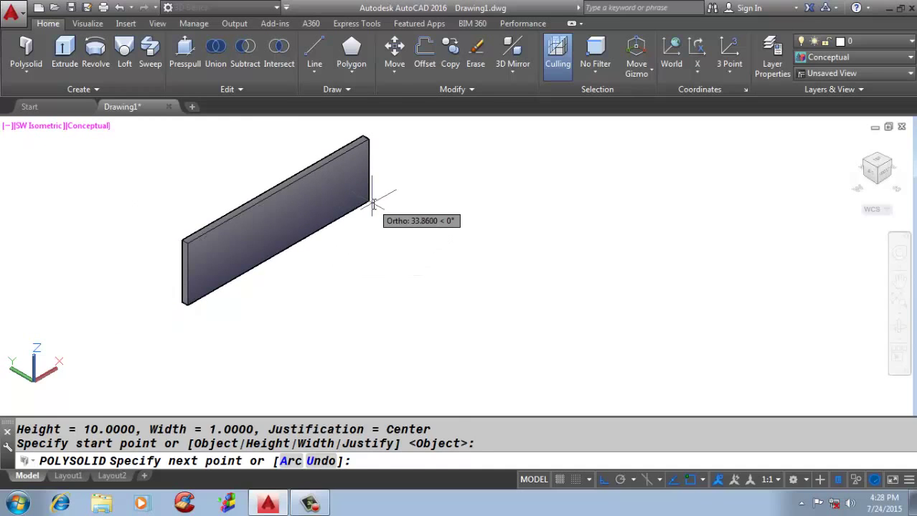
left_click(367, 205)
left_click(468, 261)
left_click(563, 212)
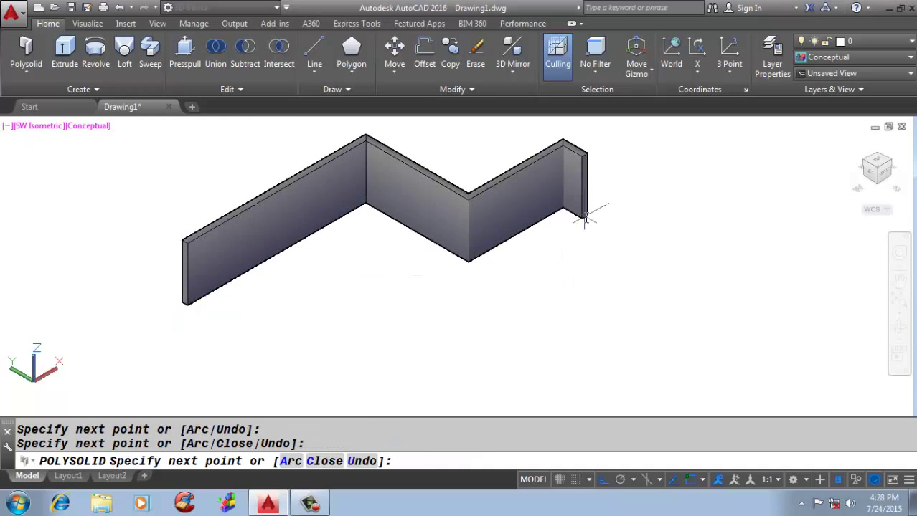
left_click(679, 338)
scroll(615, 308, "down", 2)
left_click(559, 347)
left_click(492, 319)
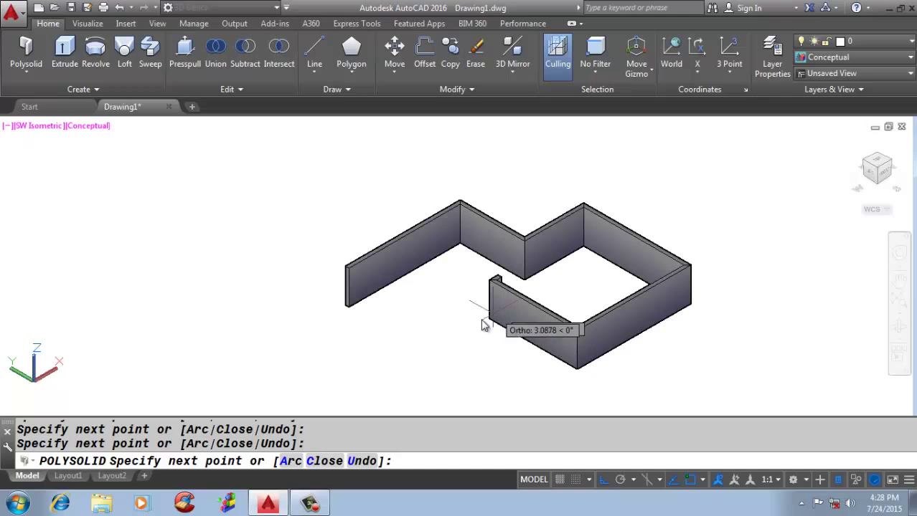
left_click(417, 348)
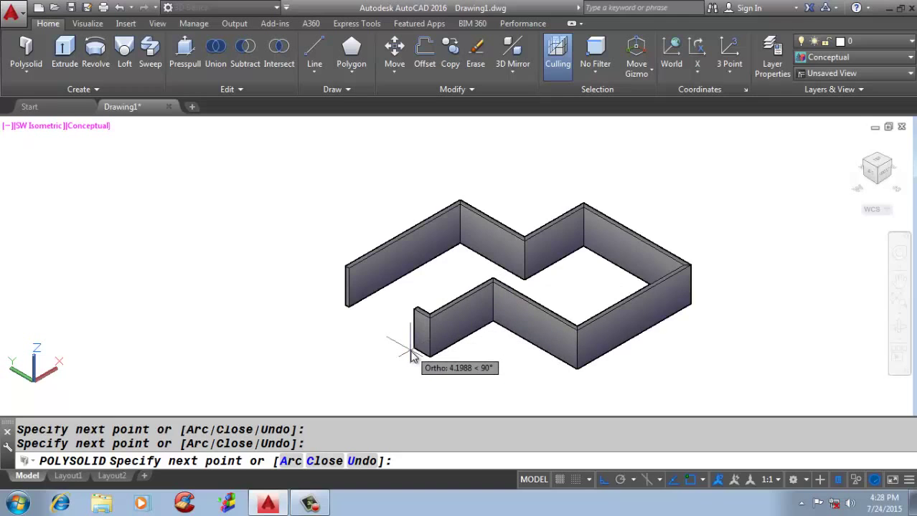
type("C")
key("Return")
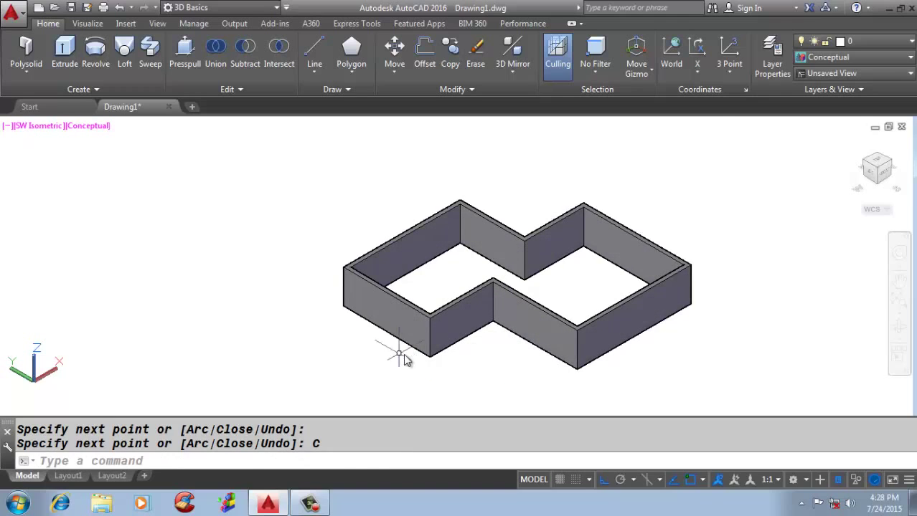
scroll(410, 356, "up", 4)
type("l")
key("Return")
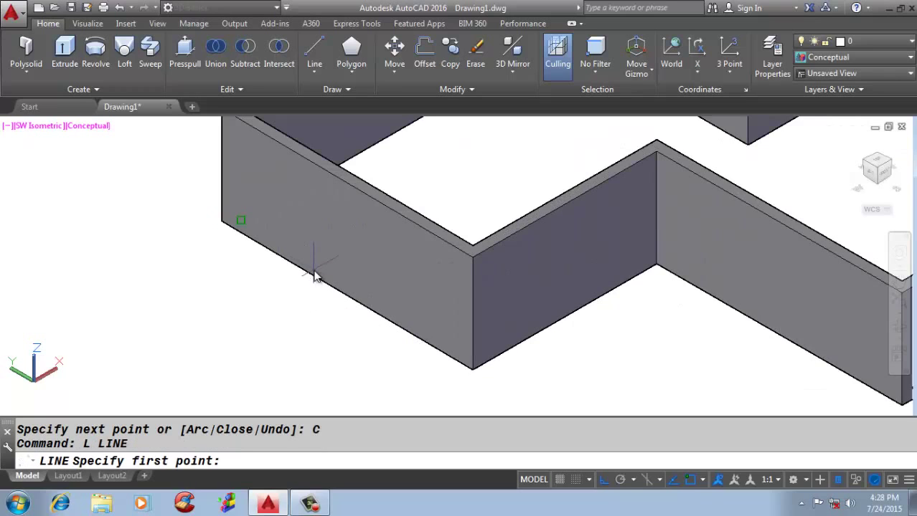
key("Escape")
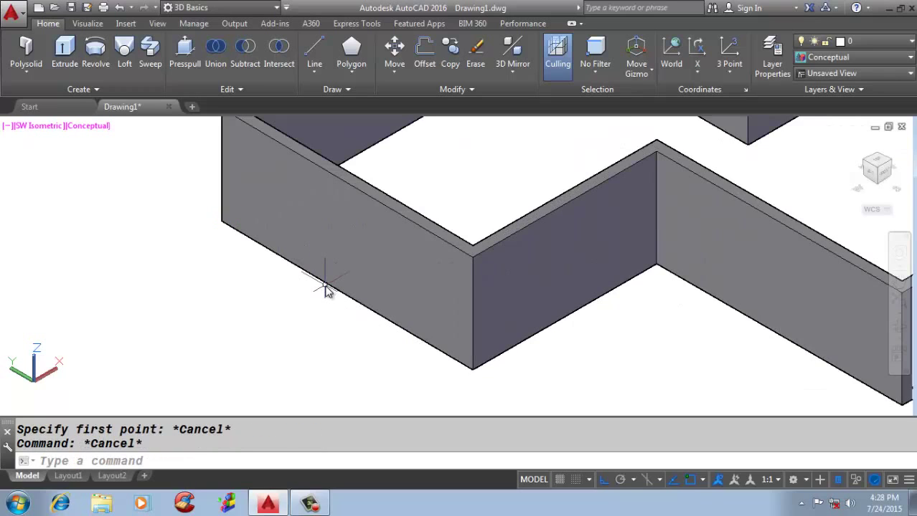
- Enable all object snap modes except Nearest, Parallel and Apparent intersection in the drafting settings
type("DS")
key("Return")
left_click(434, 122)
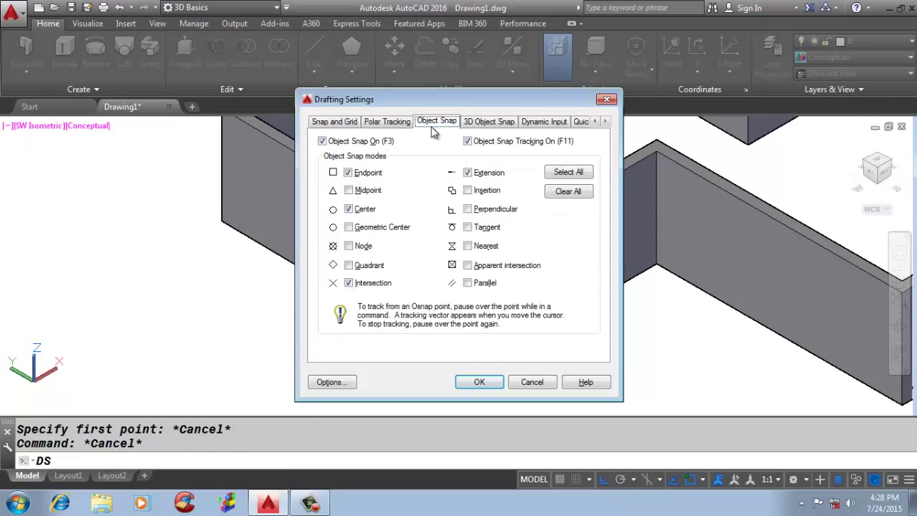
left_click(568, 173)
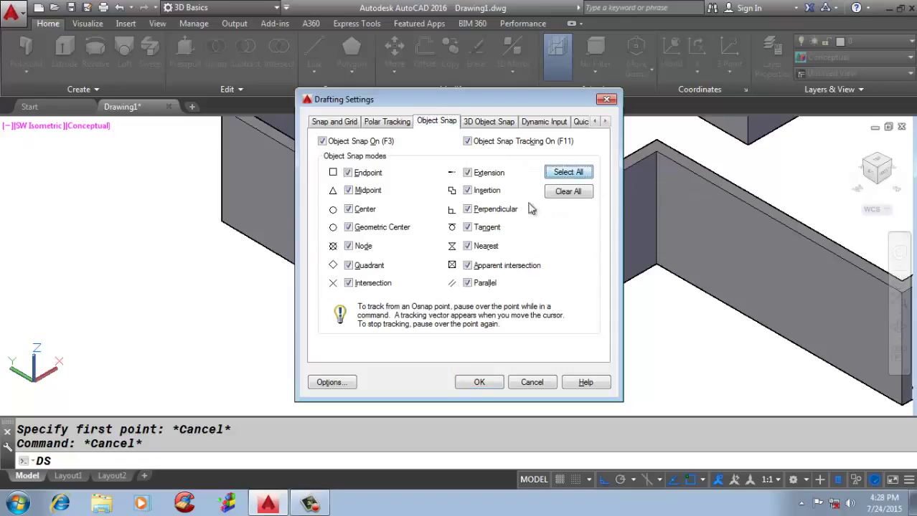
left_click(491, 269)
left_click(483, 380)
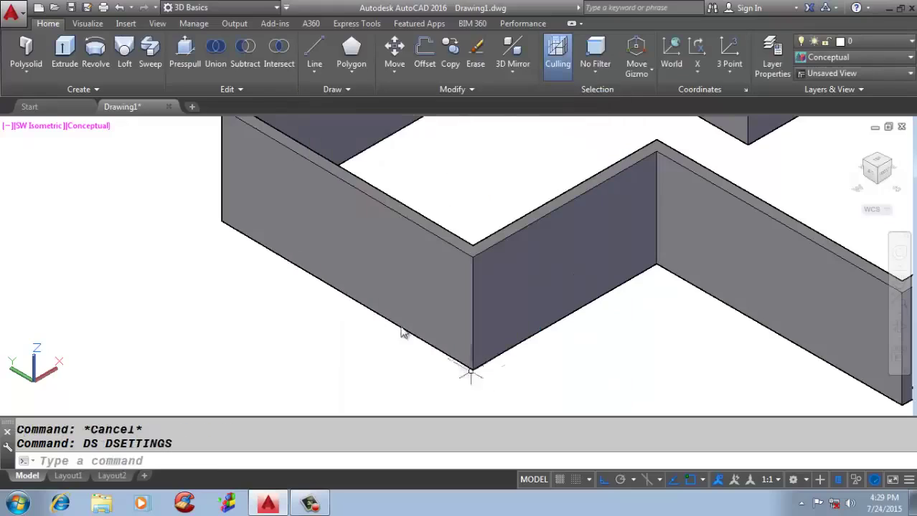
- Draw a three-line doorway outline on the front wall face, starting at the midpoint of its bottom edge
type("L")
key("Return")
left_click(342, 300)
scroll(362, 215, "up", 2)
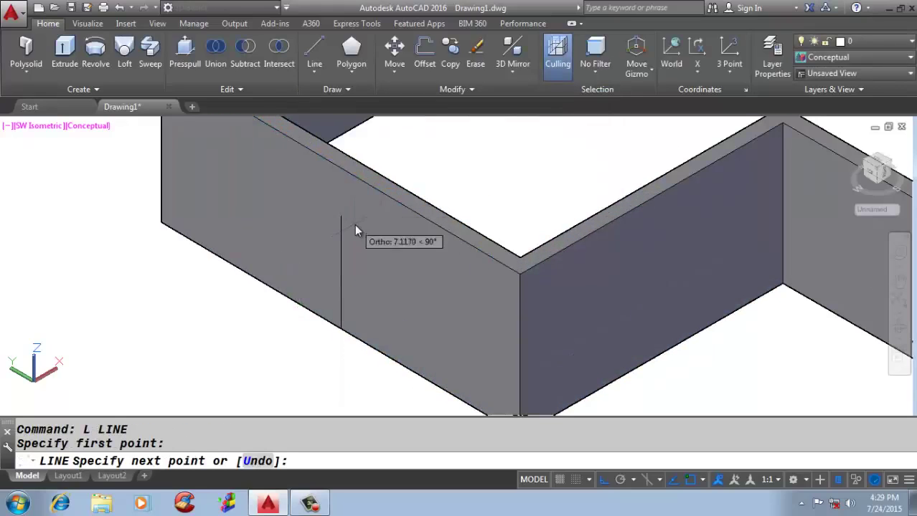
left_click(354, 227)
left_click(413, 271)
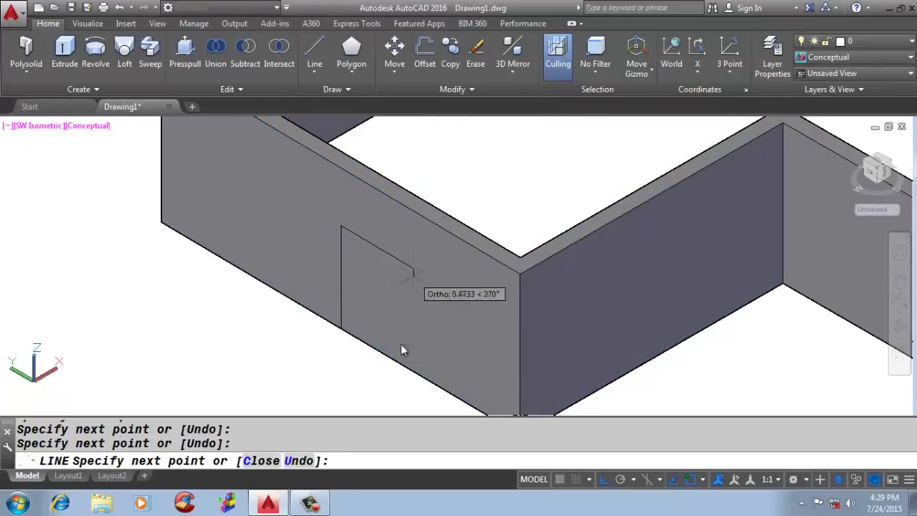
left_click(413, 407)
key("Return")
- Cut a doorway through the wall by using Presspull on the area bounded by the outline
left_click(185, 51)
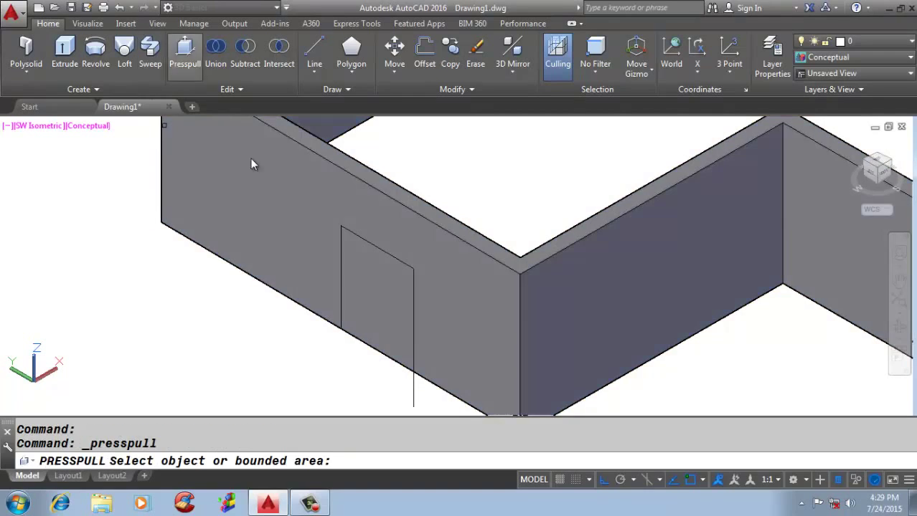
left_click(365, 296)
scroll(367, 285, "down", 1)
scroll(414, 186, "up", 2)
left_click(410, 188)
scroll(401, 193, "down", 4)
key("Escape")
key("Escape")
key("Escape")
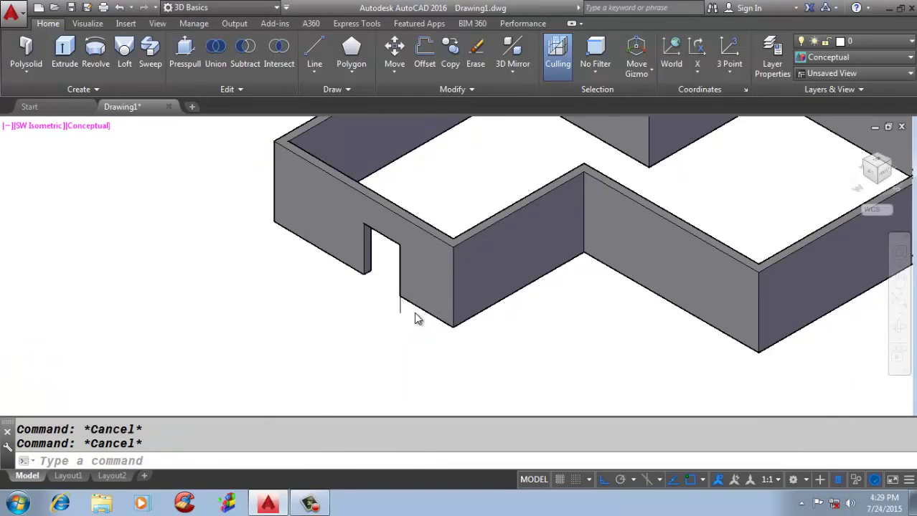
- Erase the polysolid wall together with the leftover doorway lines
scroll(415, 314, "down", 4)
left_click(432, 319)
type("e")
key("Return")
left_click(447, 315)
left_click(355, 245)
key("e")
key("Return")
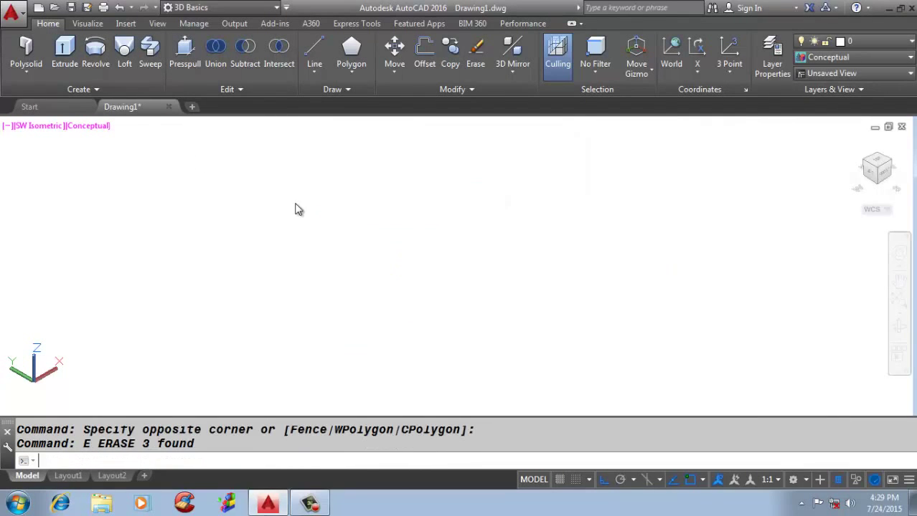
left_click(26, 69)
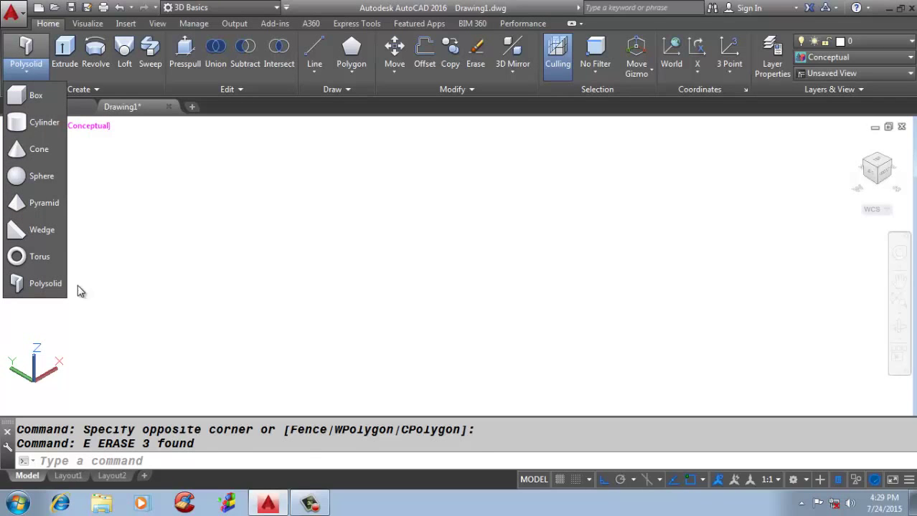
left_click(45, 284)
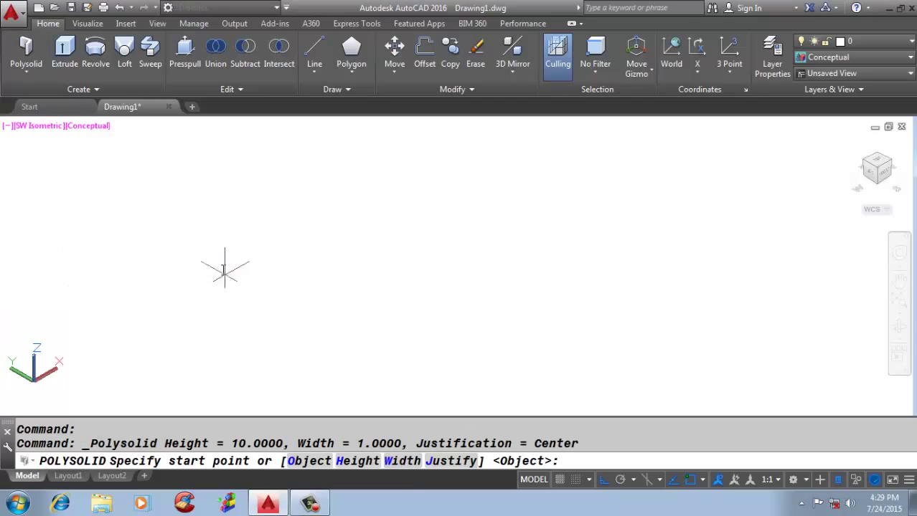
key("Escape")
- Draw a single straight line about 80.4 long parallel to the X axis
type("L")
key("Return")
left_click(124, 282)
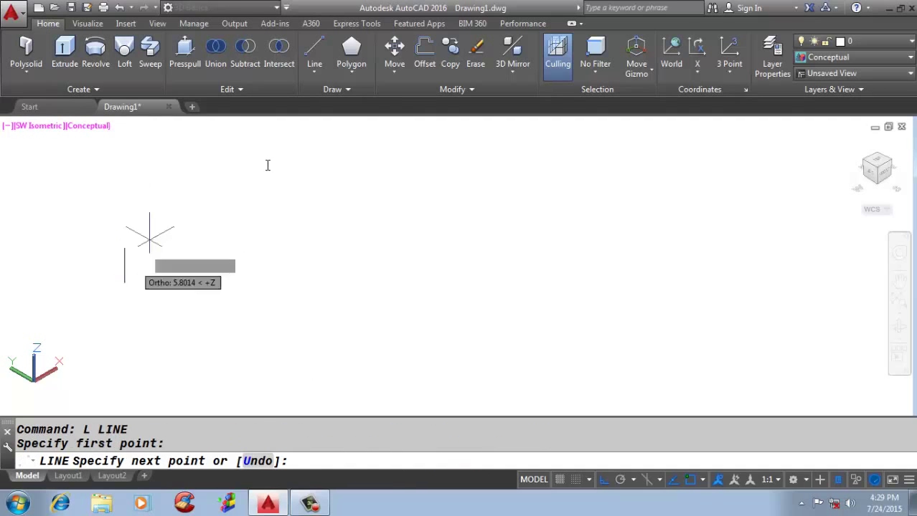
left_click(357, 168)
key("Return")
- Copy the line twice along the Y direction to make three parallel, spaced lines
left_click(281, 231)
left_click(232, 204)
type("C")
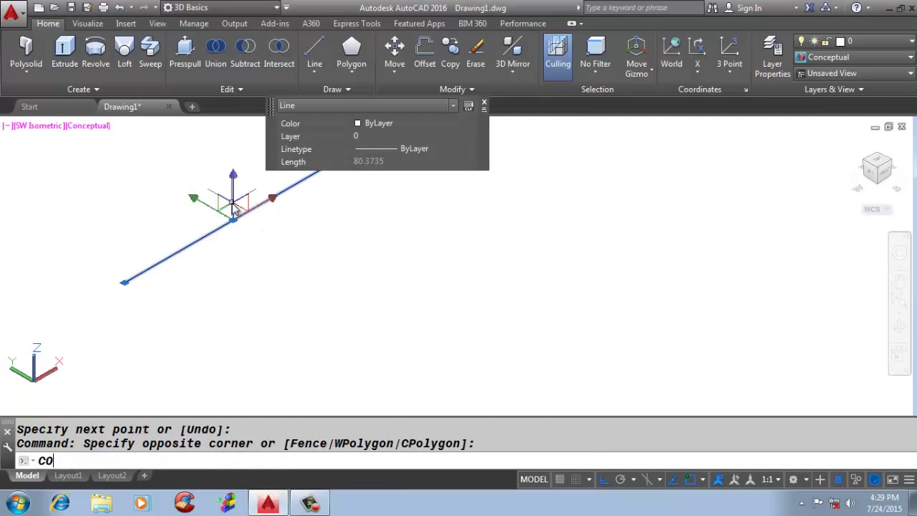
type("O")
key("Return")
left_click(302, 227)
left_click(379, 272)
left_click(469, 324)
key("Return")
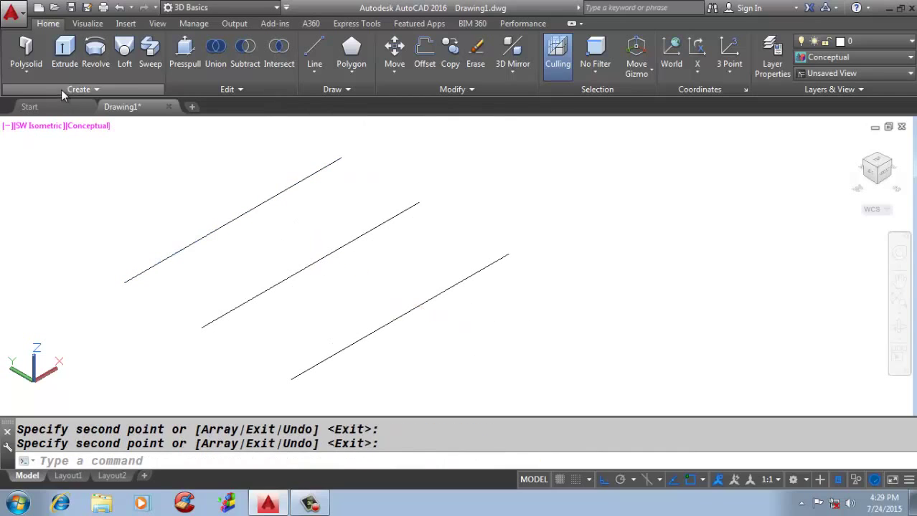
- Create a left-justified polysolid wall 10 high and 1 wide from the first line's midpoint along its direction
left_click(26, 72)
left_click(33, 281)
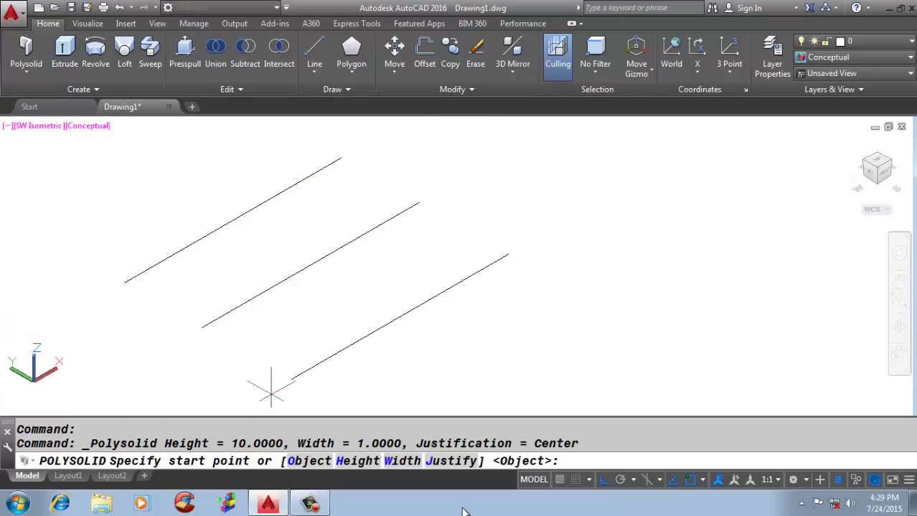
left_click(452, 461)
type("L")
key("Return")
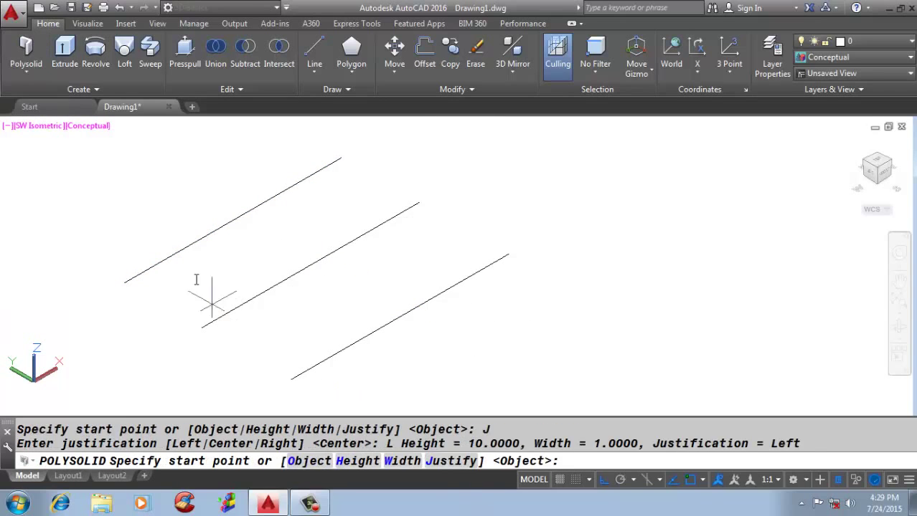
left_click(233, 220)
left_click(346, 190)
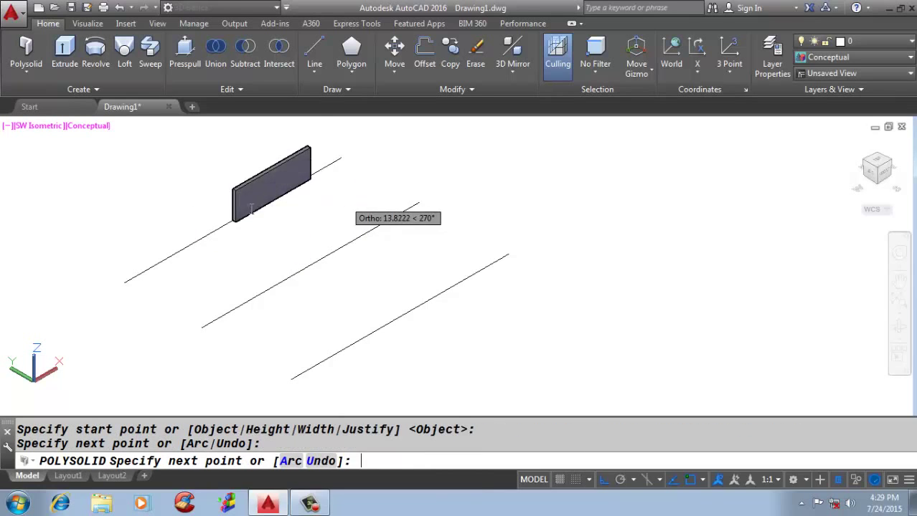
key("Return")
scroll(251, 208, "up", 6)
scroll(251, 209, "down", 6)
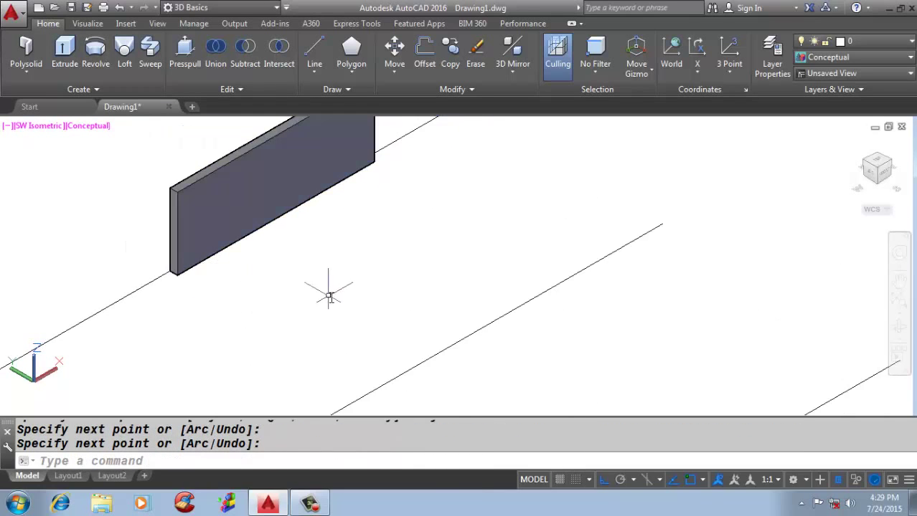
- Create a center-justified polysolid wall 10 high and 1 wide from the middle line's midpoint along its direction
key("Return")
left_click(452, 461)
left_click(324, 462)
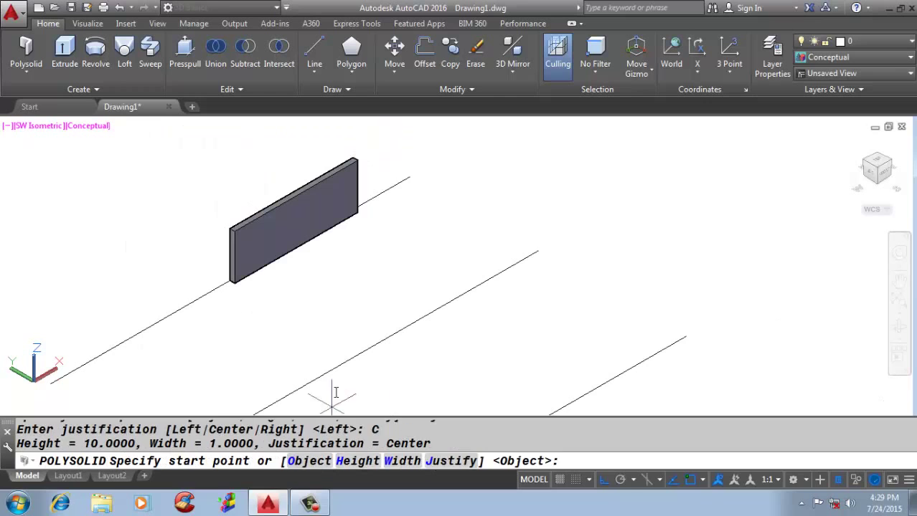
left_click(348, 364)
left_click(458, 327)
key("Return")
scroll(375, 370, "up", 5)
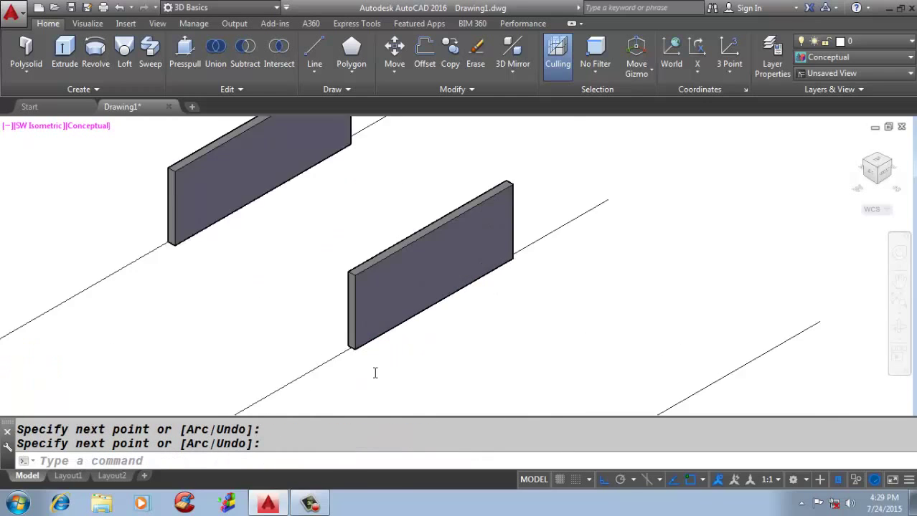
scroll(375, 406, "down", 6)
scroll(429, 321, "up", 4)
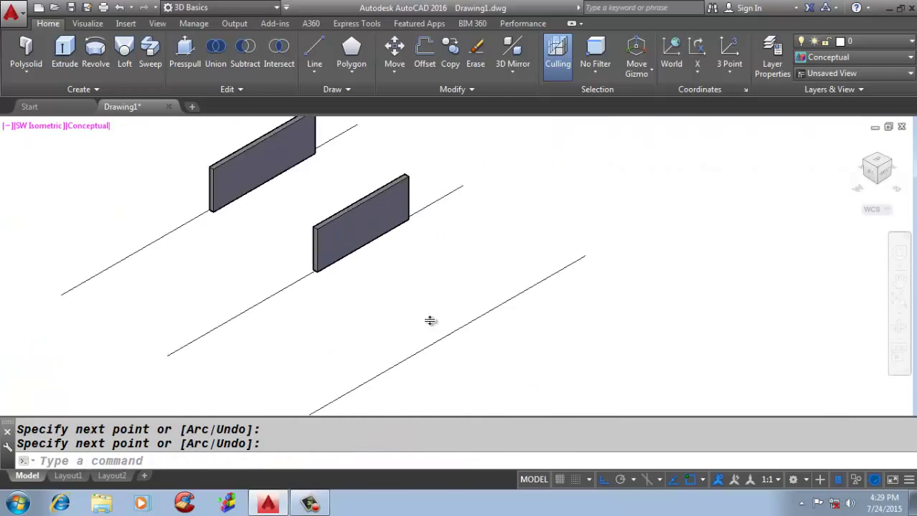
- Create a right-justified polysolid wall 10 high and 1 wide from the third line's midpoint along its direction
key("Return")
scroll(457, 350, "down", 3)
type("j")
key("Return")
type("r")
key("Return")
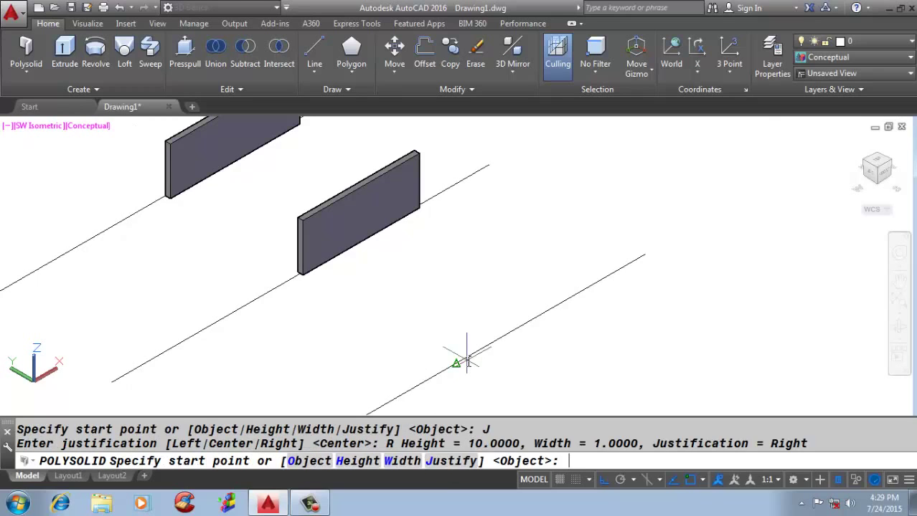
left_click(457, 363)
left_click(574, 243)
key("Return")
scroll(355, 155, "down", 5)
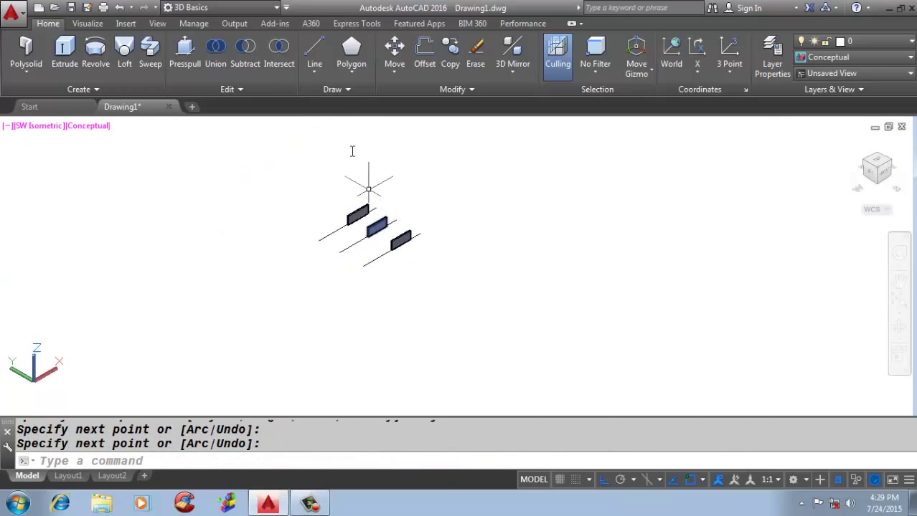
- Draw a 10-sided polygon inscribed in a circle in the empty area beside the three lines
left_click(340, 70)
left_click(366, 100)
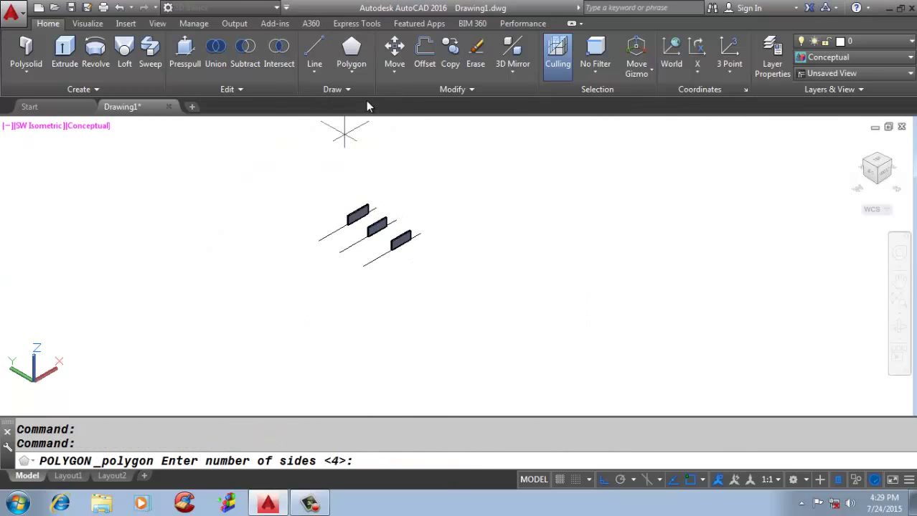
type("10")
key("Return")
left_click(177, 253)
key("Return")
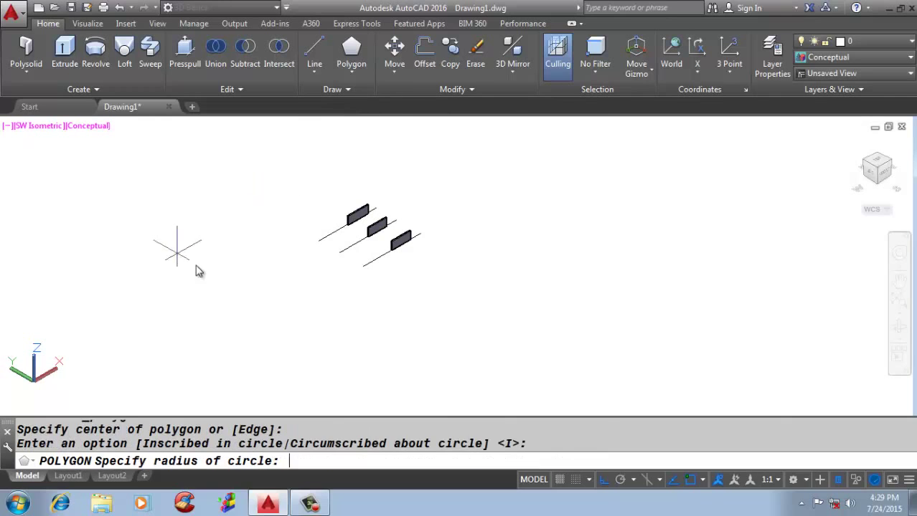
left_click(221, 294)
scroll(276, 175, "up", 2)
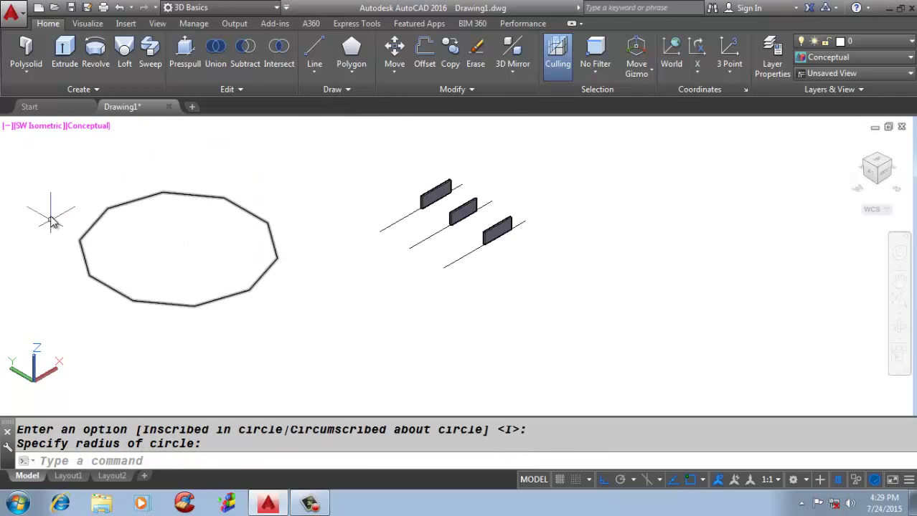
- Convert the 10-sided polygon into a closed polysolid wall with the Object option
scroll(61, 214, "up", 3)
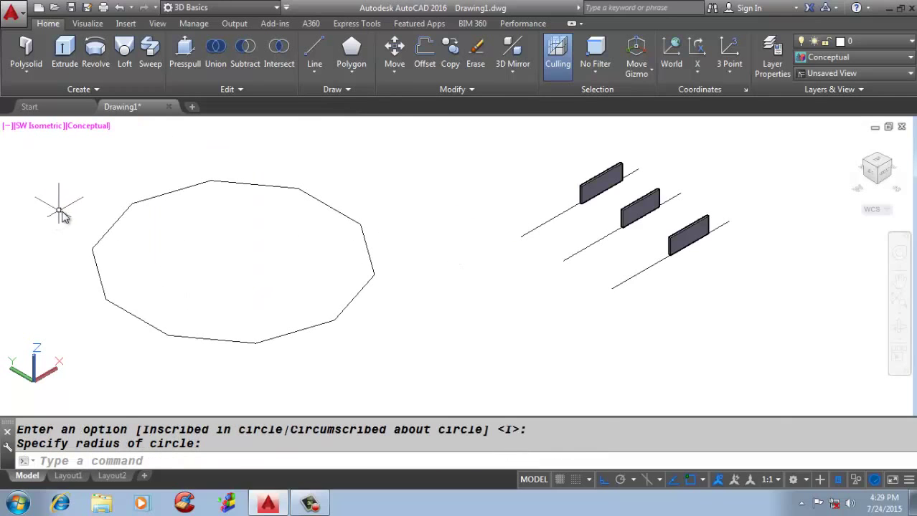
left_click(26, 50)
left_click(309, 461)
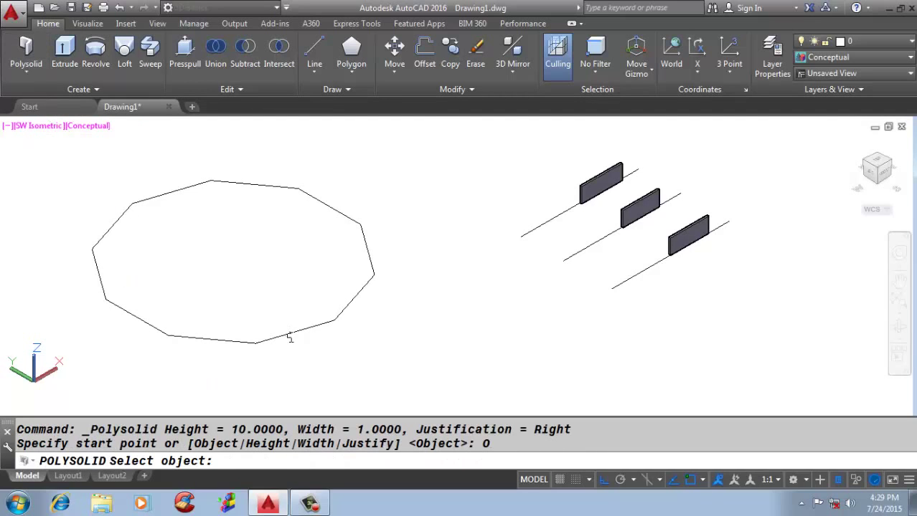
left_click(290, 337)
scroll(307, 300, "up", 3)
scroll(338, 240, "down", 5)
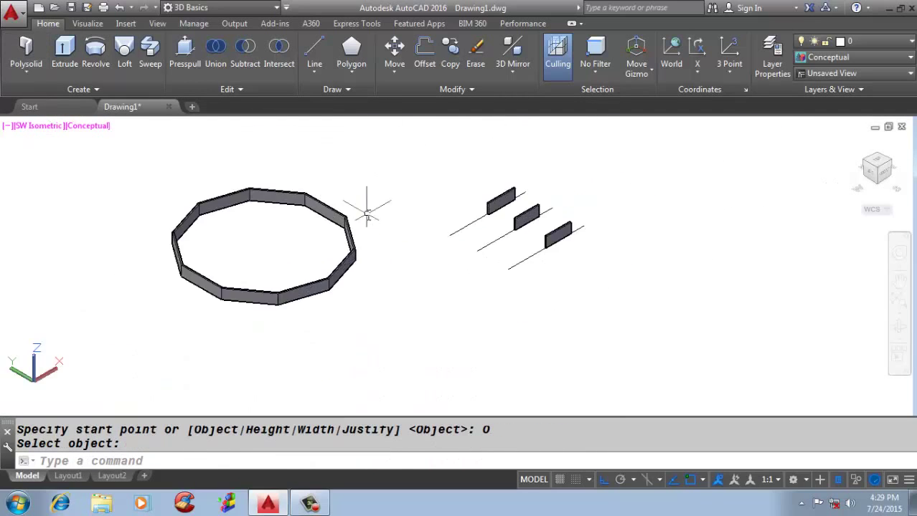
- Erase the 10-sided polysolid, and the three lines with their polysolid walls
scroll(366, 214, "up", 3)
left_click(364, 221)
left_click(230, 328)
scroll(230, 327, "down", 4)
type("e")
key("Return")
left_click(545, 378)
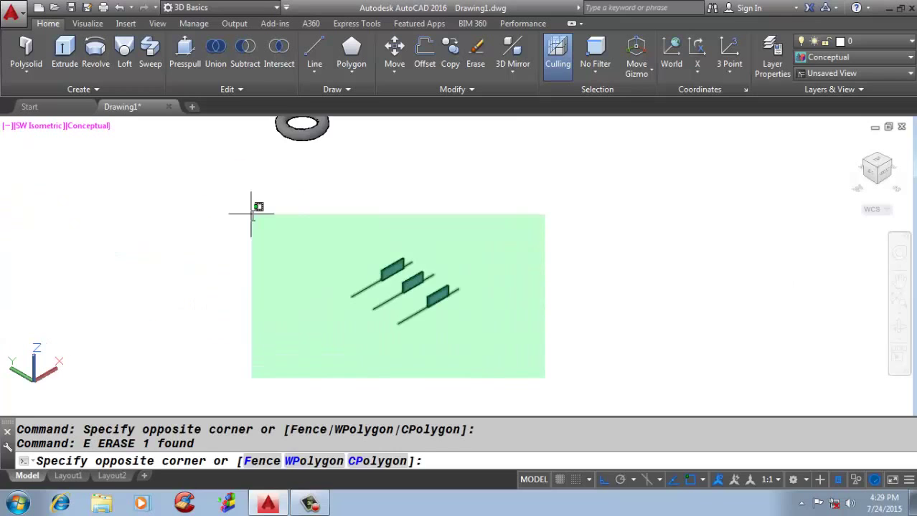
left_click(251, 214)
key("Return")
- Zoom to the drawing extents, regenerate the display and erase all the remaining solids
type("Z")
key("Return")
type("E")
key("Return")
type("RE")
key("Return")
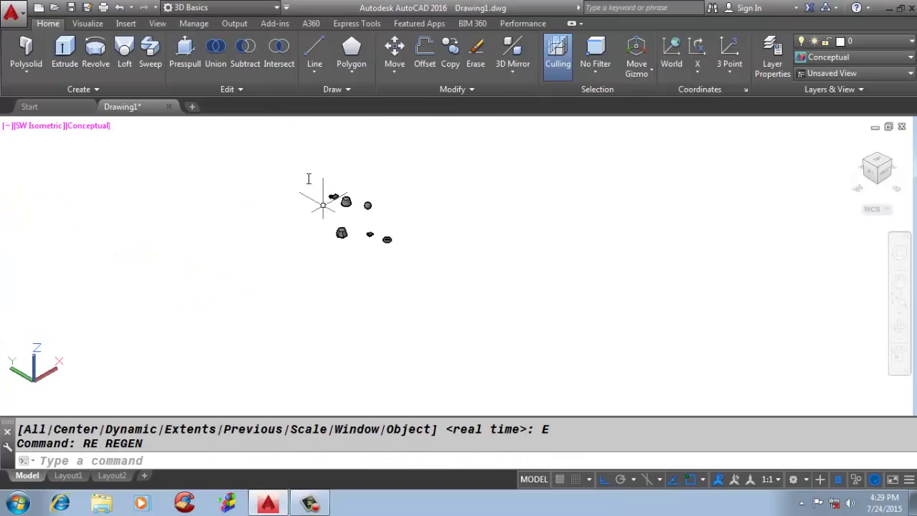
left_click(307, 174)
left_click(522, 350)
type("E")
key("Return")
left_click(39, 69)
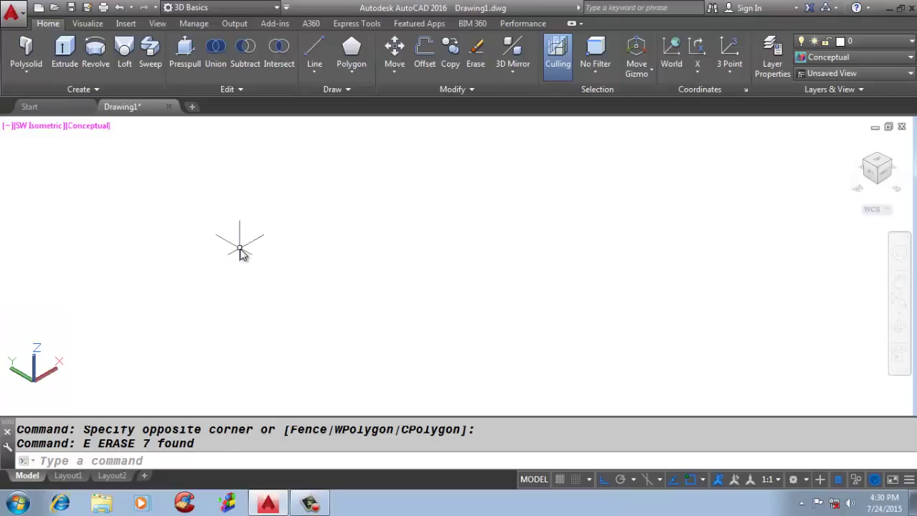
- Draw a helix with base radius 10 and top radius 20, placing its axis endpoint about 960 straight above the base
type("LIX")
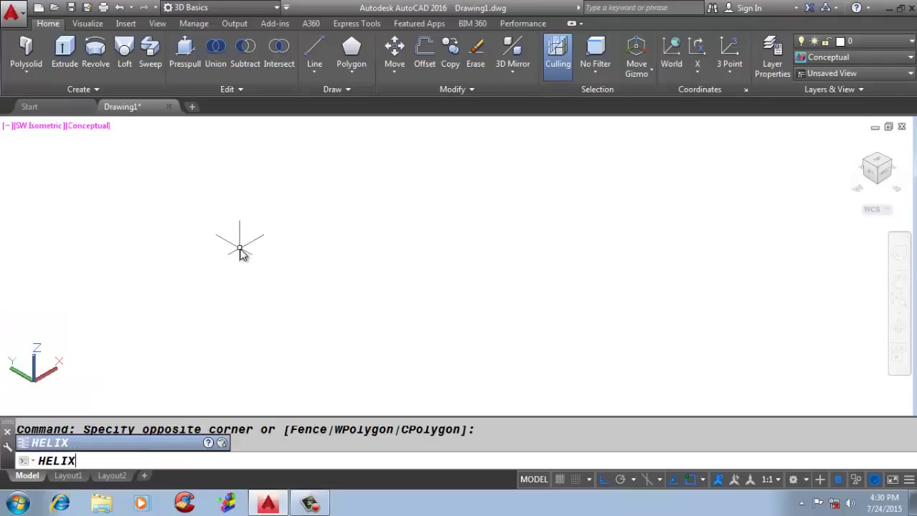
key("Return")
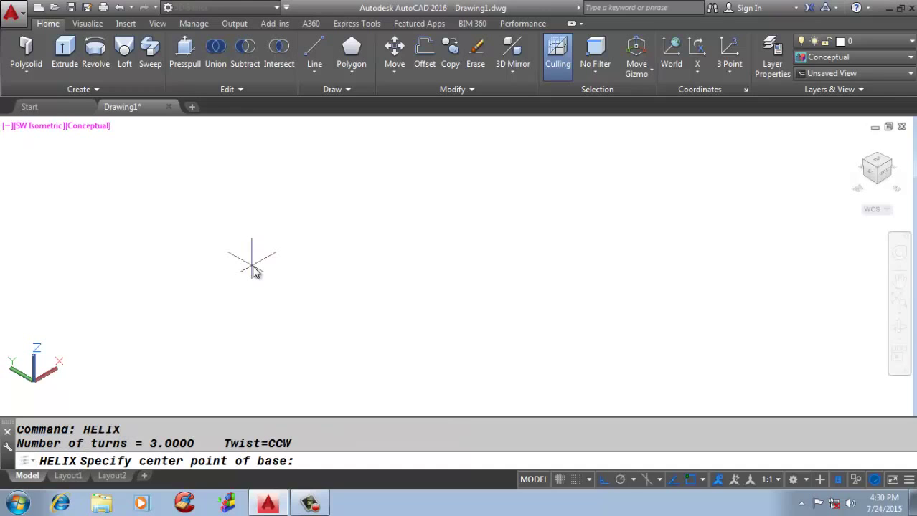
left_click(283, 328)
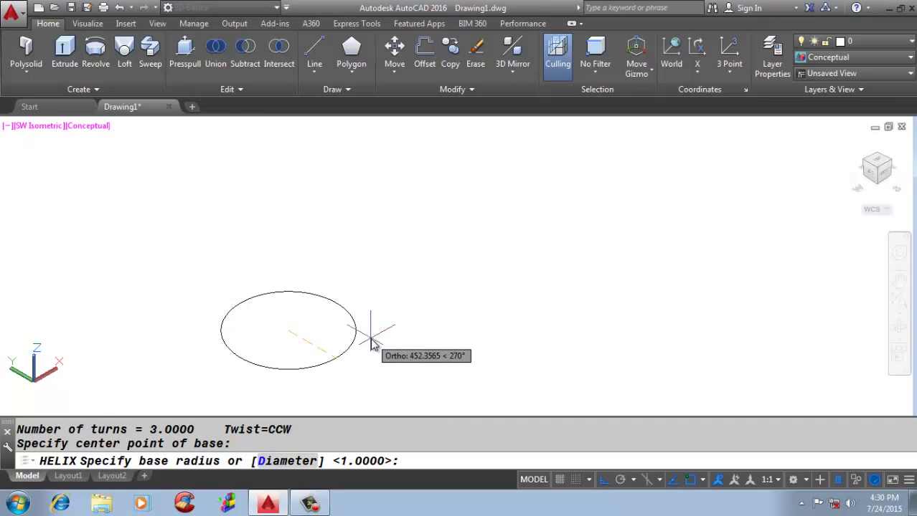
type("10")
key("Return")
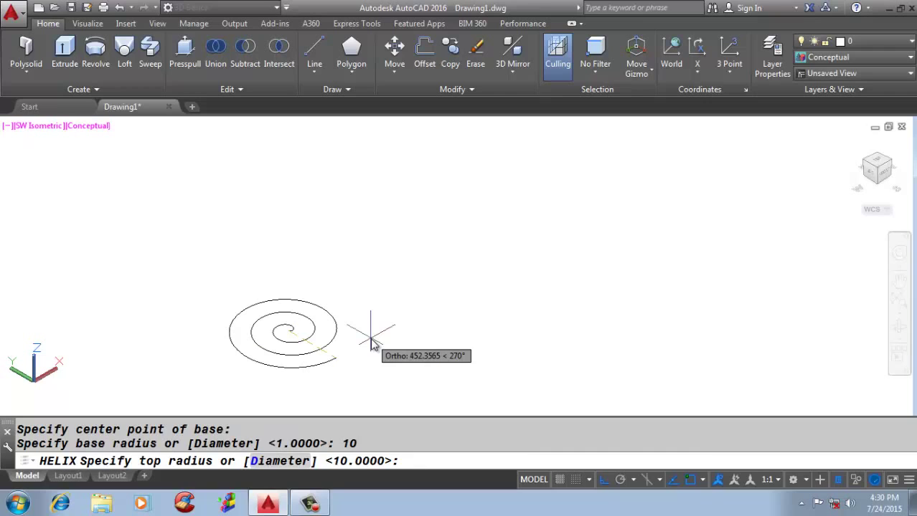
type("20")
key("Return")
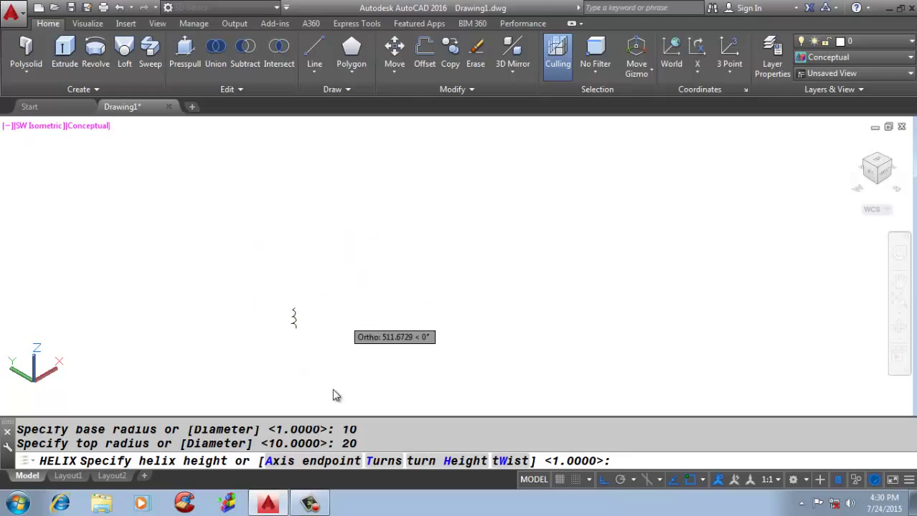
type("A")
key("Return")
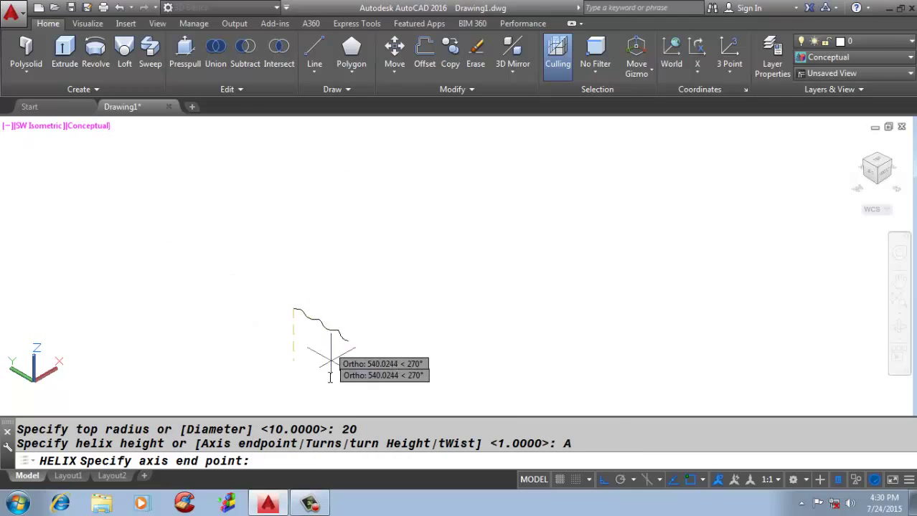
left_click(292, 208)
scroll(328, 300, "up", 2)
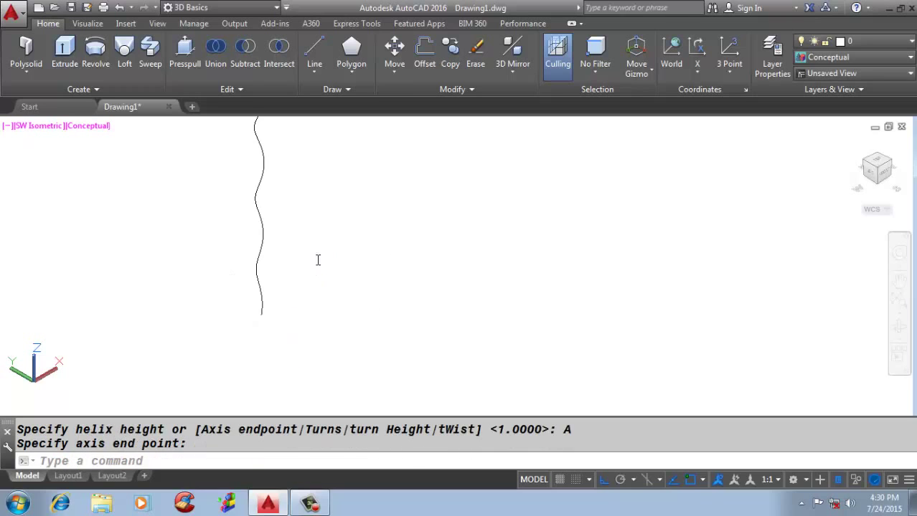
- Set the helix's height to 100 in its quick properties
left_click(314, 259)
left_click(229, 214)
scroll(245, 308, "down", 1)
scroll(217, 151, "up", 1)
scroll(129, 213, "down", 2)
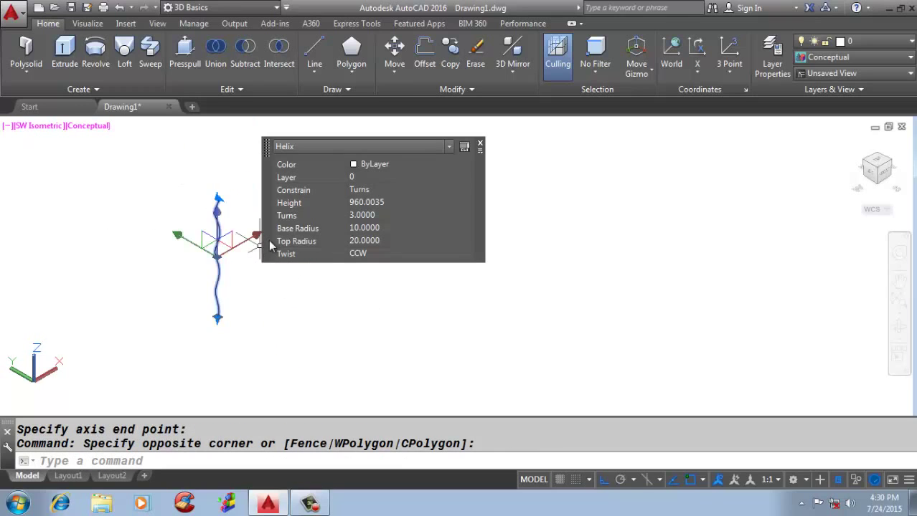
scroll(269, 242, "up", 3)
left_click(387, 204)
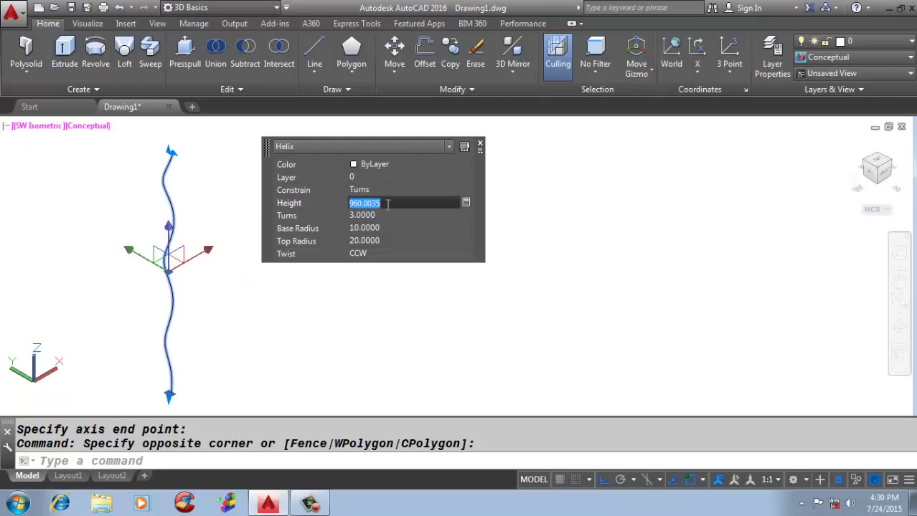
type("100")
key("Return")
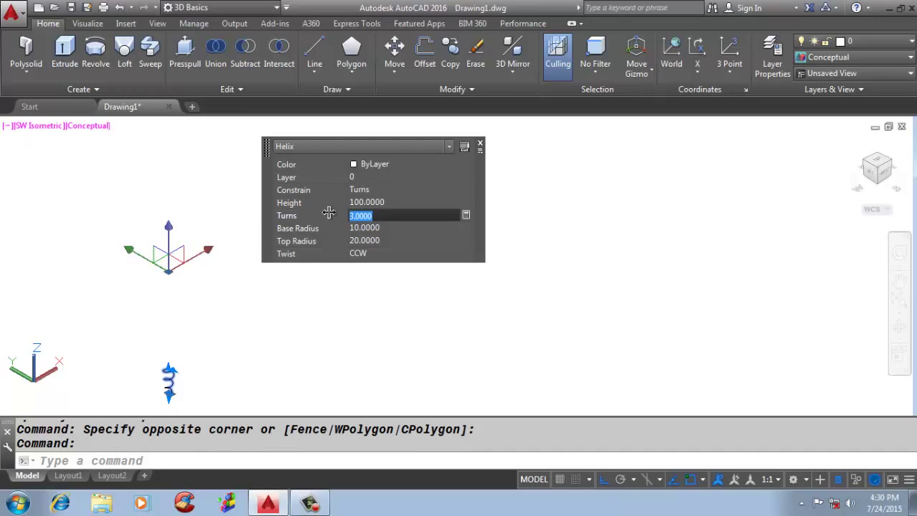
- Set the helix to 10 turns, and stretch its top grip upward to a height of about 212.7
scroll(192, 408, "up", 2)
scroll(185, 407, "up", 3)
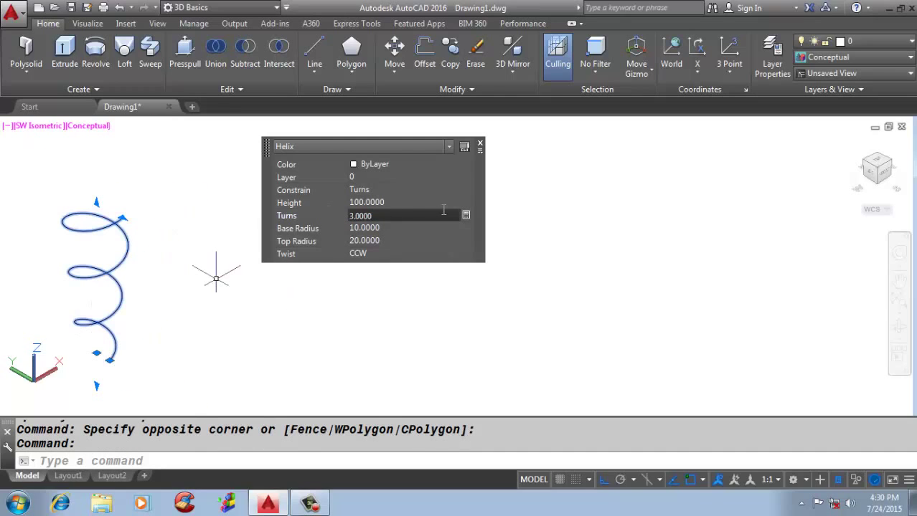
type("10")
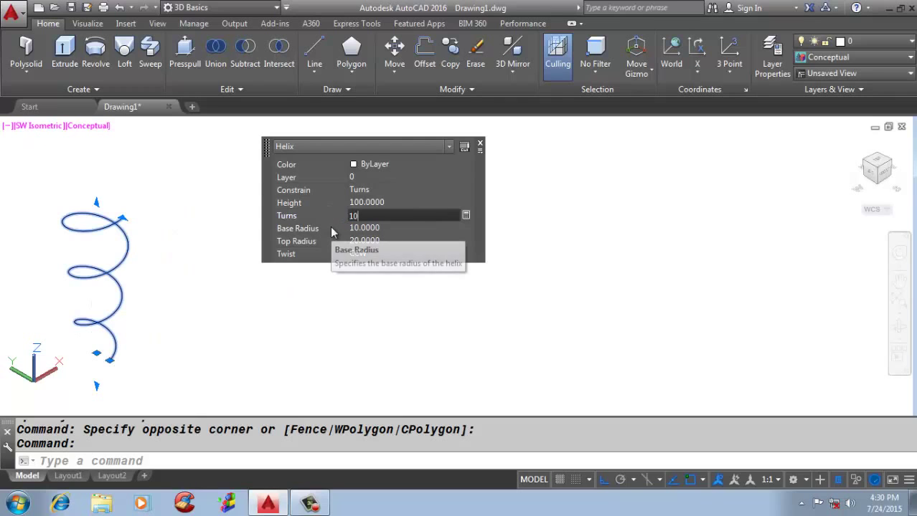
key("Return")
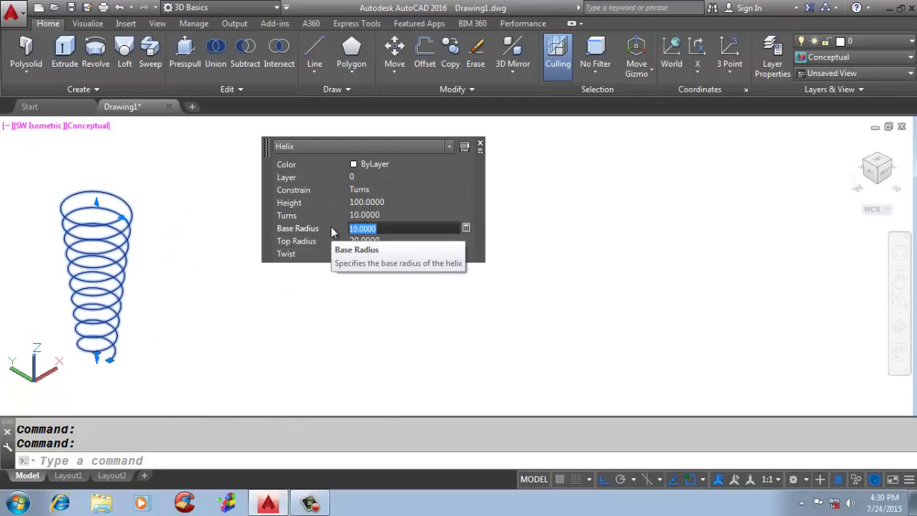
left_click(101, 209)
left_click(108, 167)
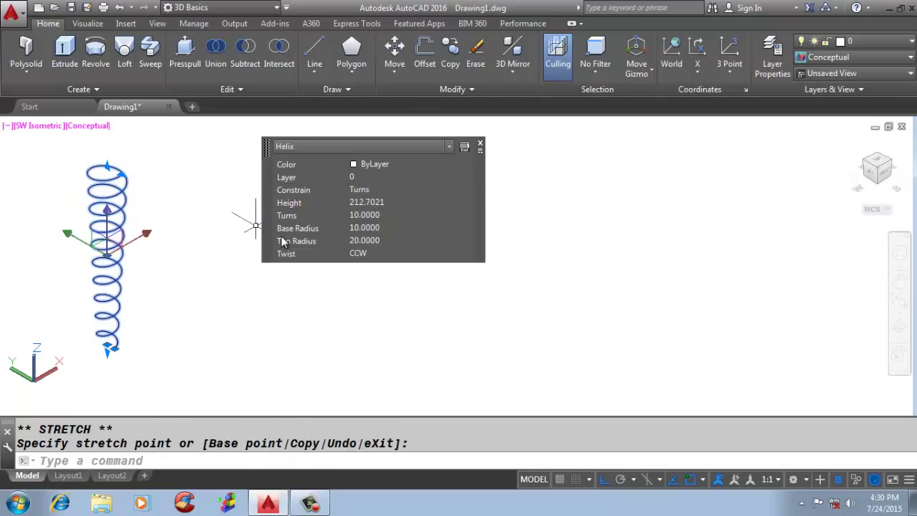
- Set the helix's base radius to 2 and its top radius to 5
left_click(388, 228)
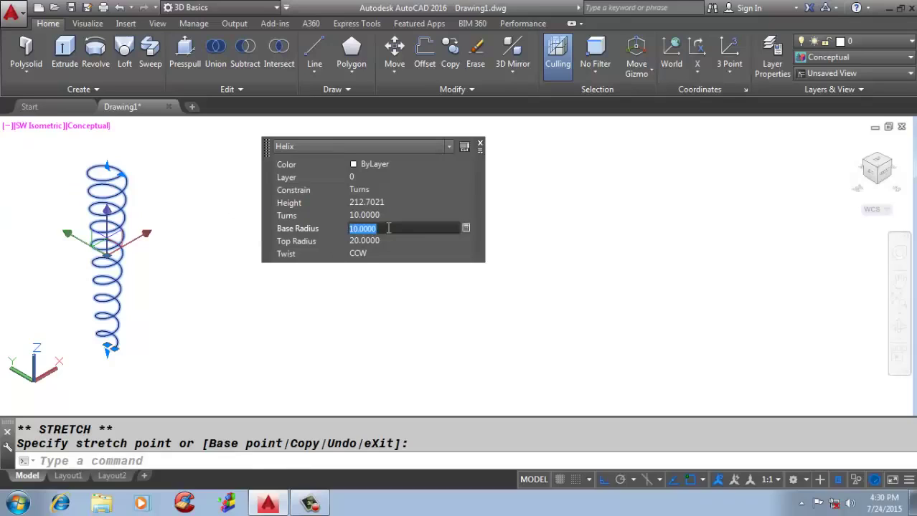
key("Tab")
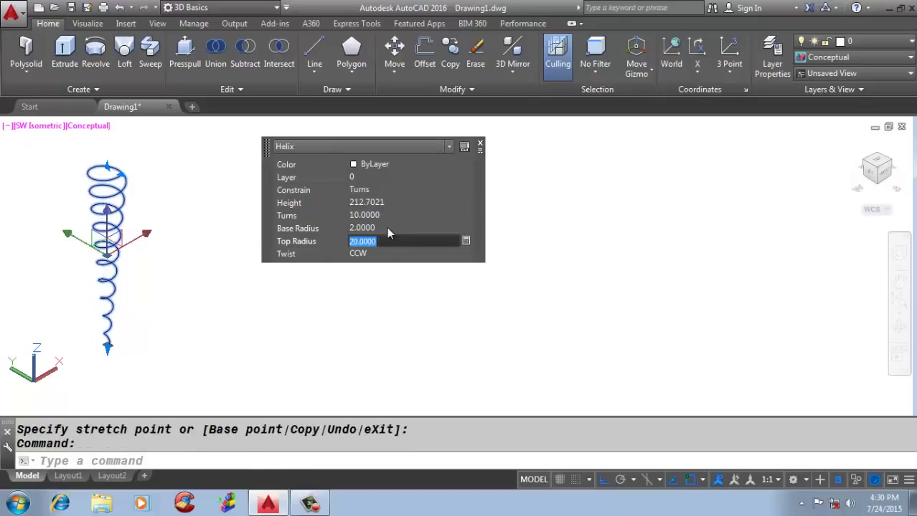
type("5")
key("Tab")
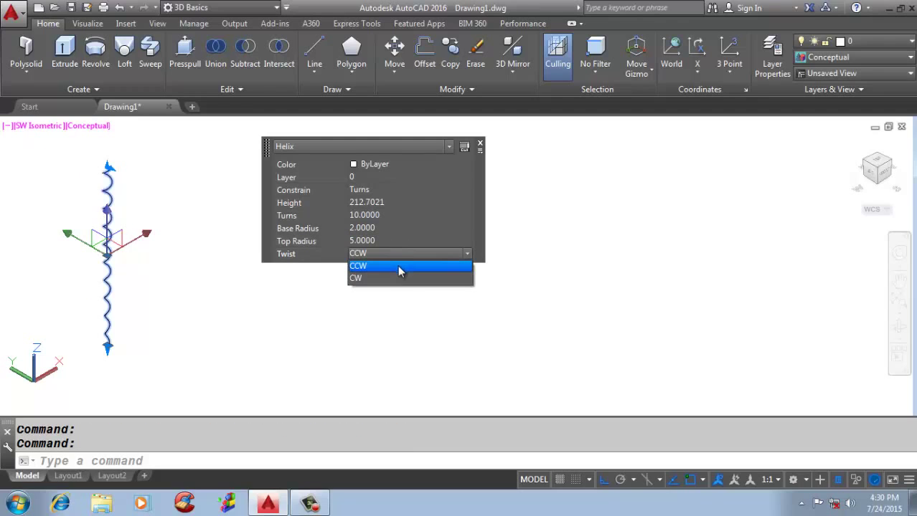
- Set the helix's base radius to 10, leaving its twist list without choosing another direction
left_click(333, 331)
scroll(75, 350, "up", 3)
scroll(125, 338, "up", 3)
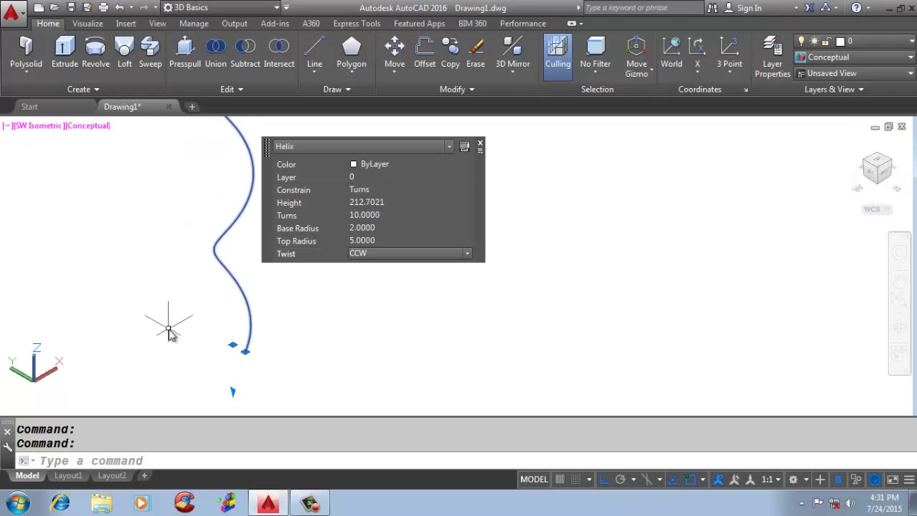
left_click(385, 228)
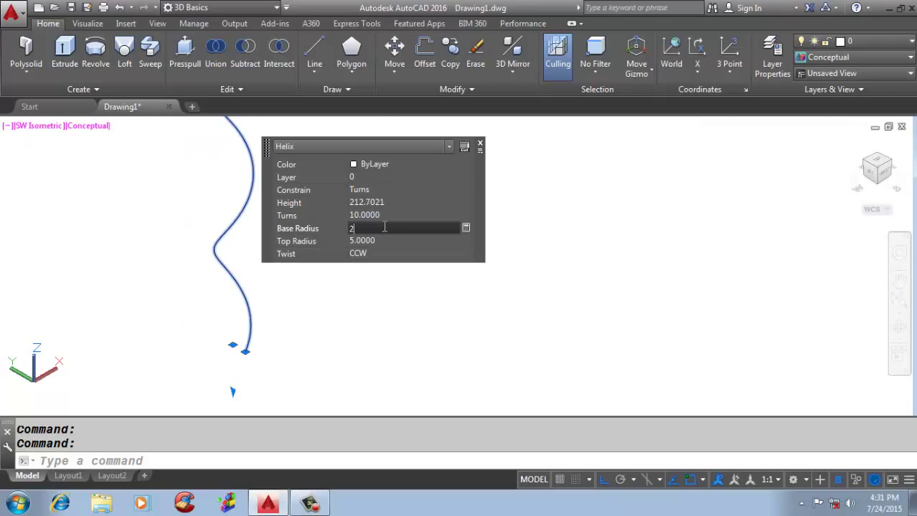
type("10")
key("Tab")
- Switch the helix's twist to CW and back to CCW
left_click(391, 253)
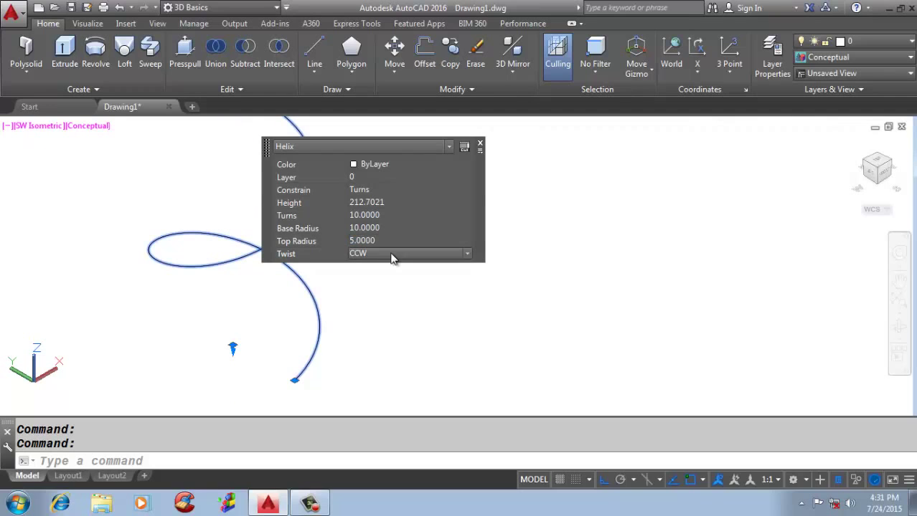
left_click(391, 255)
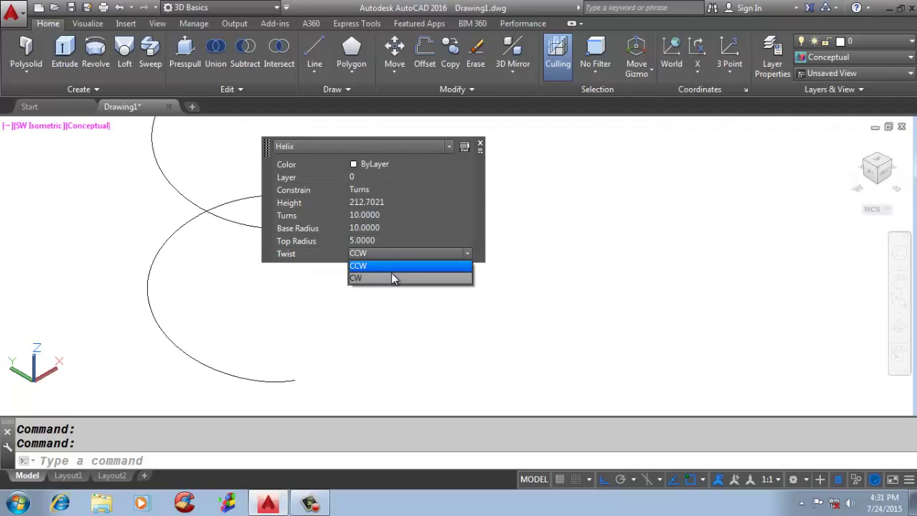
left_click(392, 276)
left_click(433, 257)
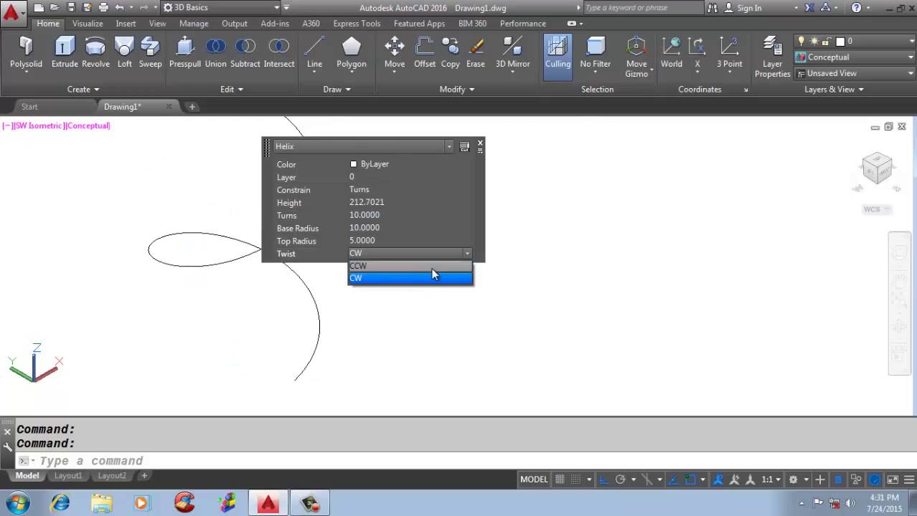
left_click(431, 267)
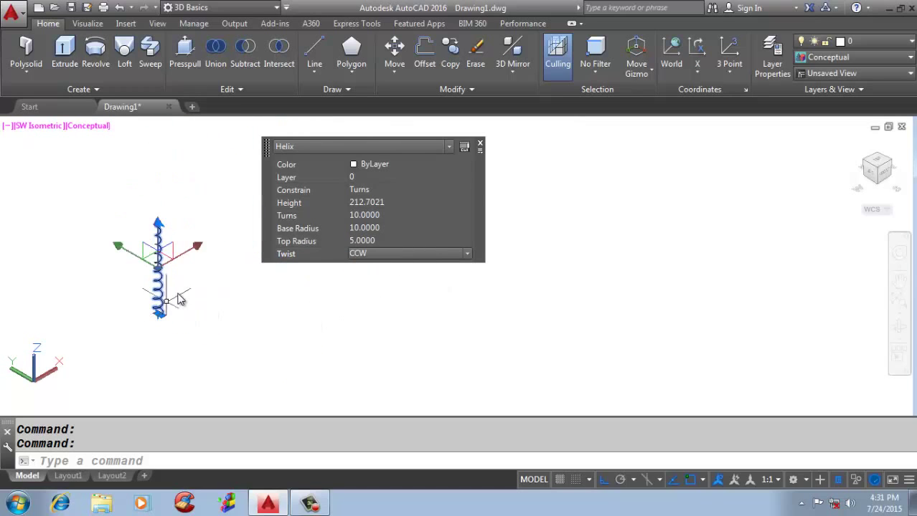
- Erase the helix from the drawing
key("Escape")
left_click(190, 305)
left_click(152, 252)
type("e")
key("Return")
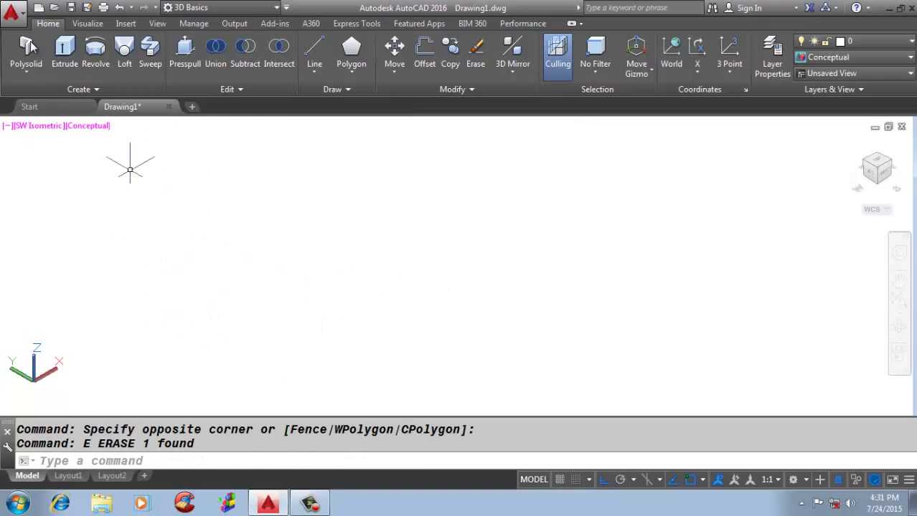
left_click(29, 81)
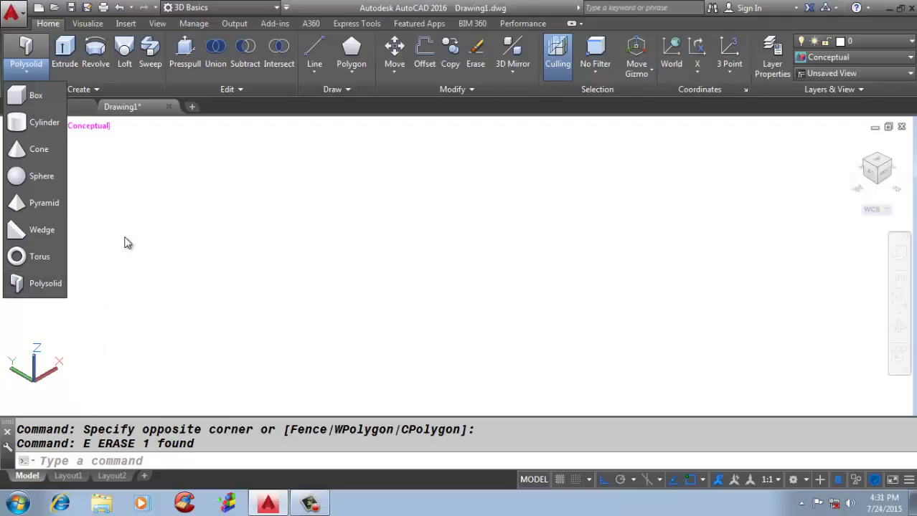
key("Escape")
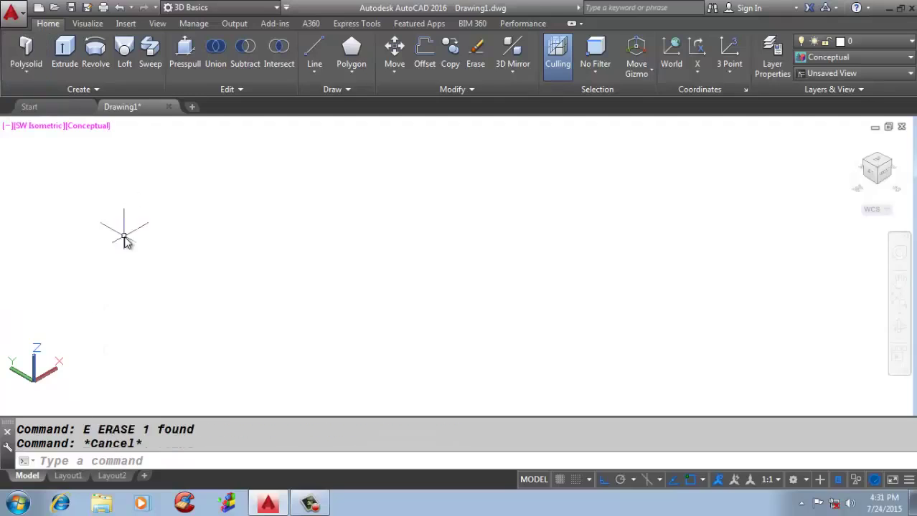
type("HELIX")
key("Return")
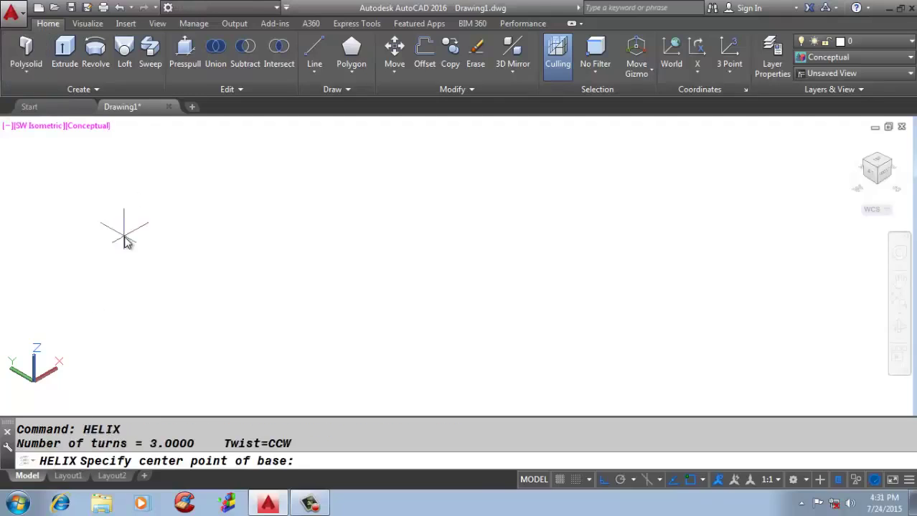
key("Escape")
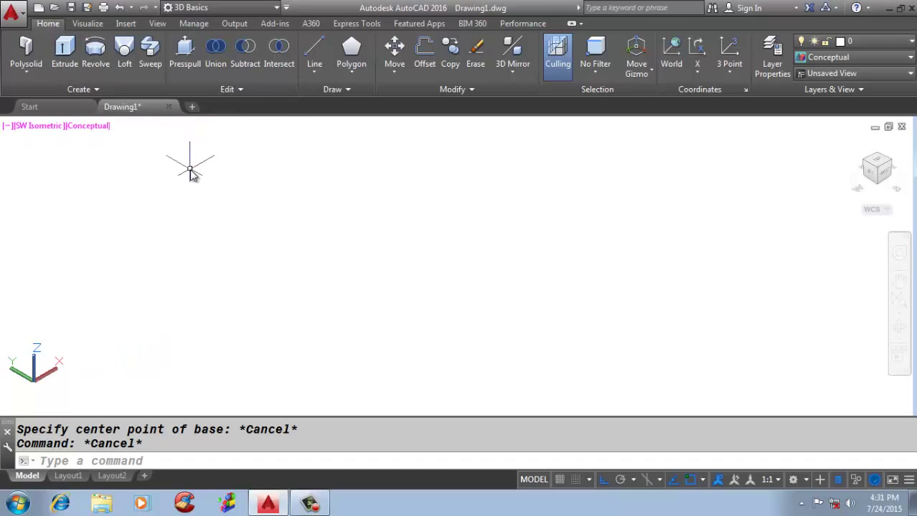
type("c")
key("Return")
key("Escape")
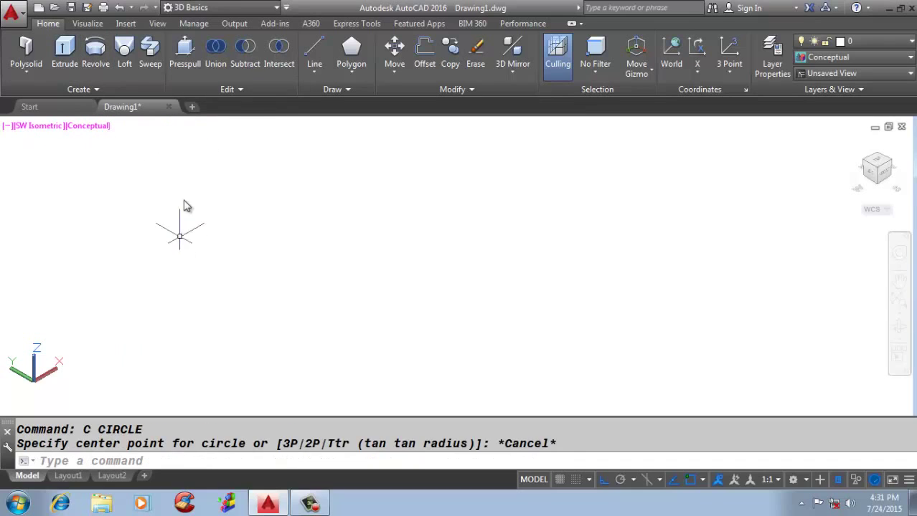
left_click(353, 82)
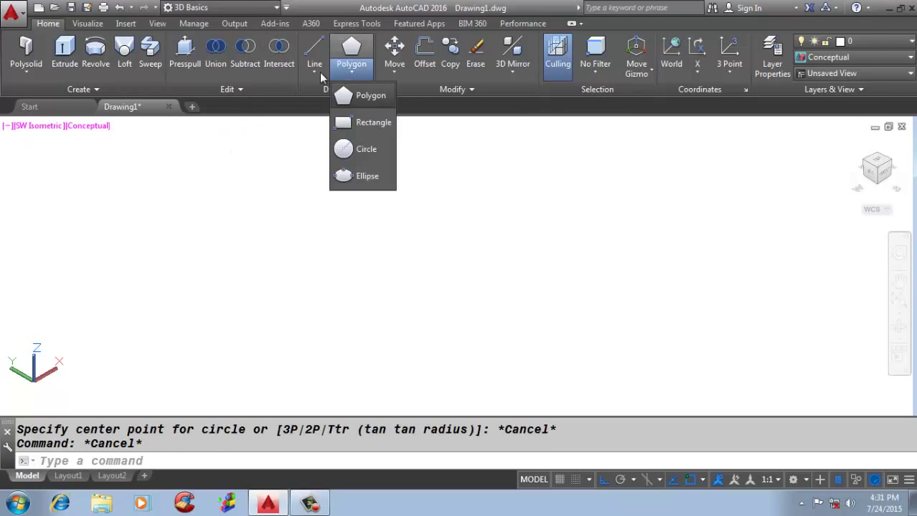
left_click(279, 54)
- Draw a closed, roughly L-shaped outline from seven separate lines, ending the last one at the starting point
left_click(314, 71)
left_click(333, 94)
left_click(140, 212)
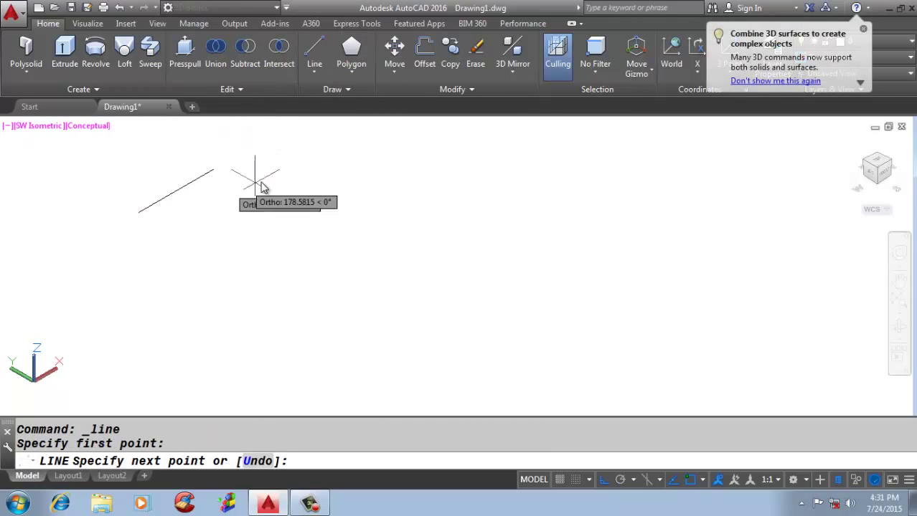
left_click(228, 162)
left_click(334, 224)
left_click(288, 250)
left_click(223, 214)
left_click(94, 289)
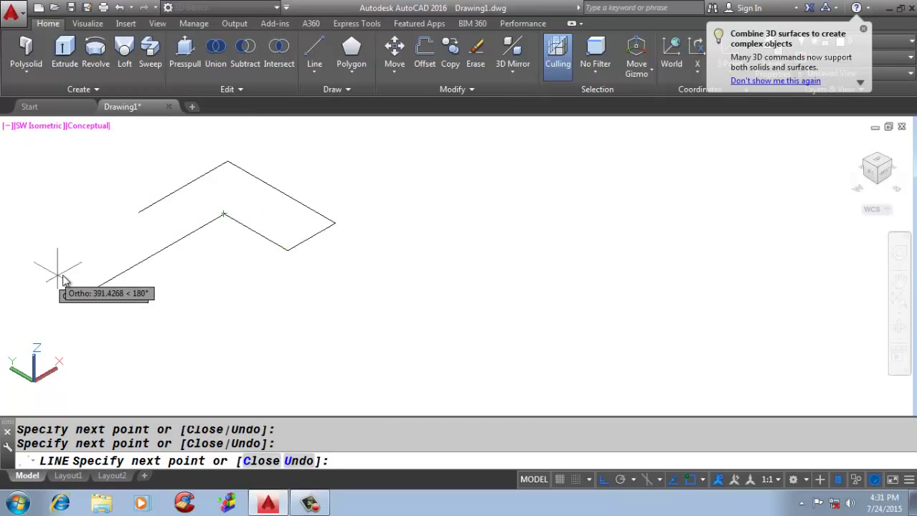
left_click(20, 247)
left_click(139, 212)
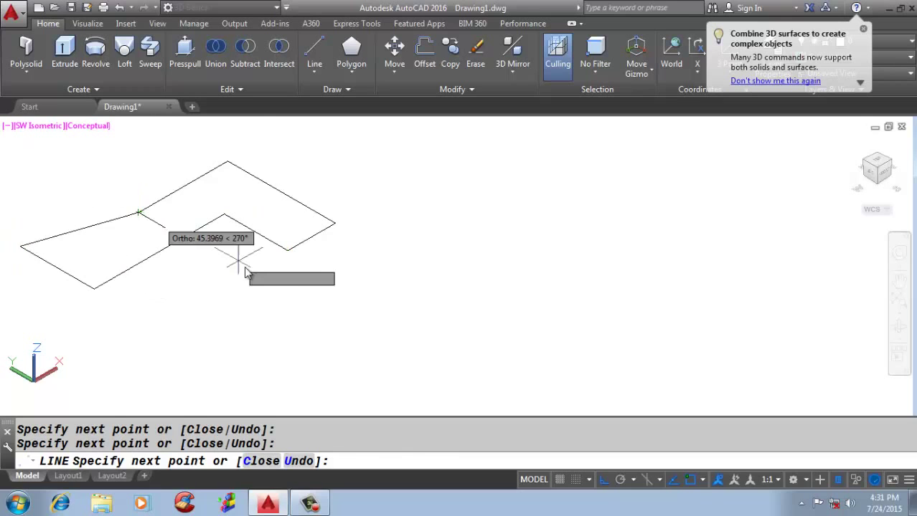
key("Return")
- Copy the whole seven-line outline once, about 605 units along the 270° direction
scroll(247, 271, "down", 2)
left_click(354, 193)
left_click(78, 330)
right_click(188, 315)
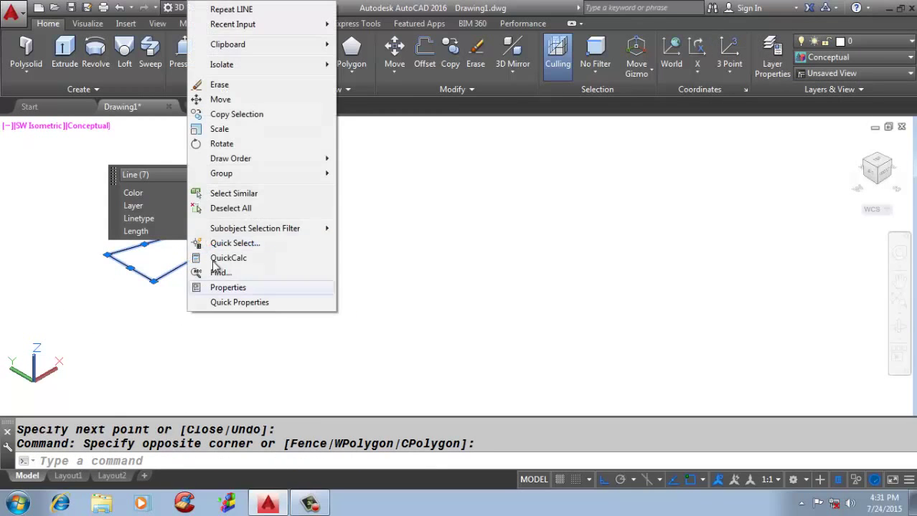
left_click(237, 114)
left_click(232, 214)
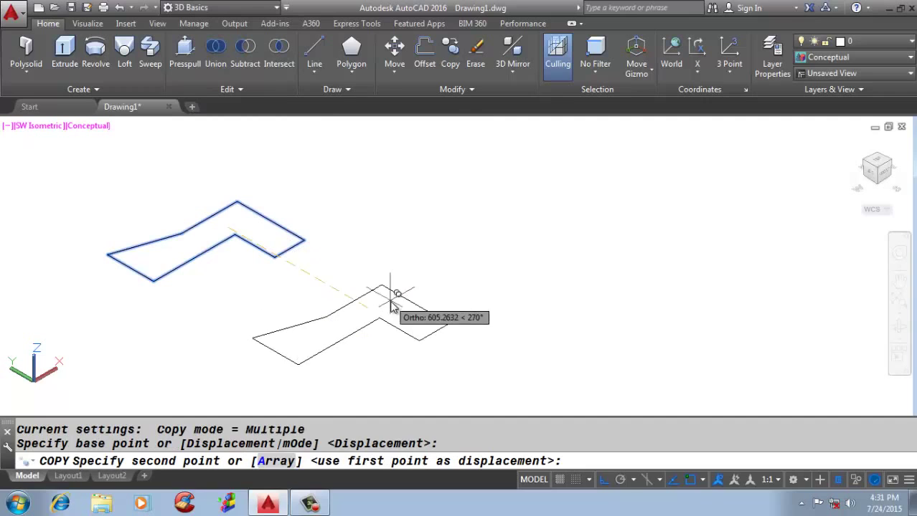
left_click(412, 296)
key("Escape")
key("Escape")
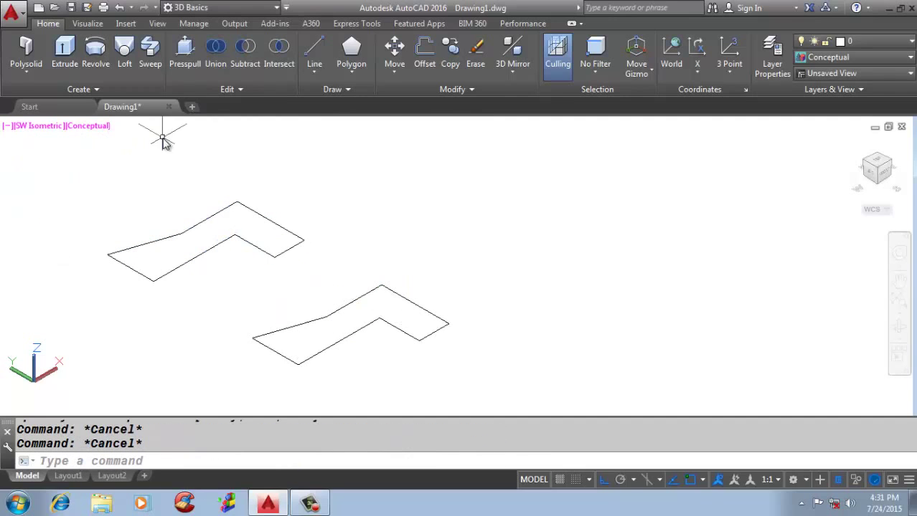
- Extrude the seven lines of the original outline to a height of 10
left_click(76, 55)
left_click(273, 185)
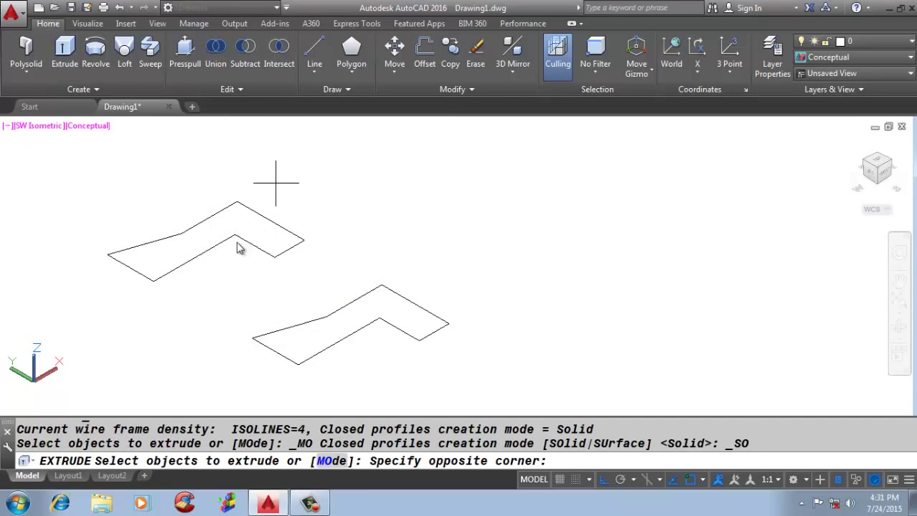
left_click(105, 286)
key("Return")
scroll(157, 237, "up", 3)
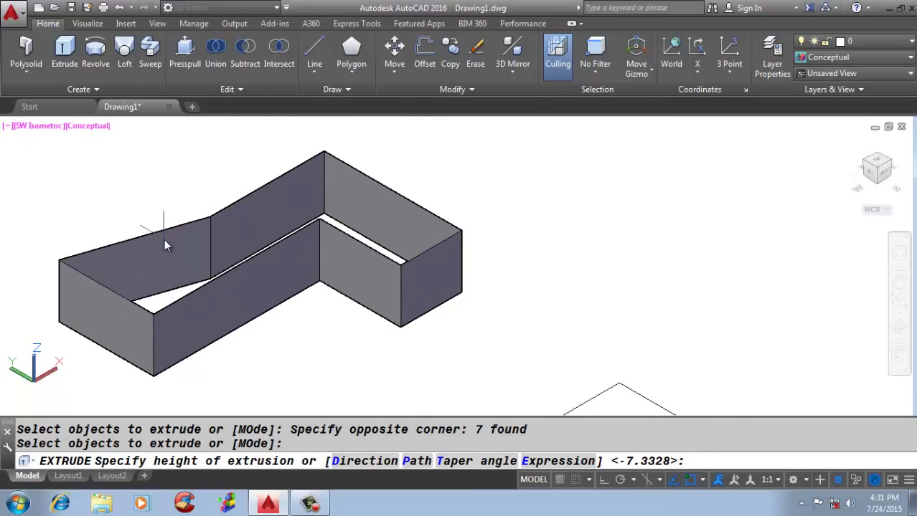
type("10")
key("Return")
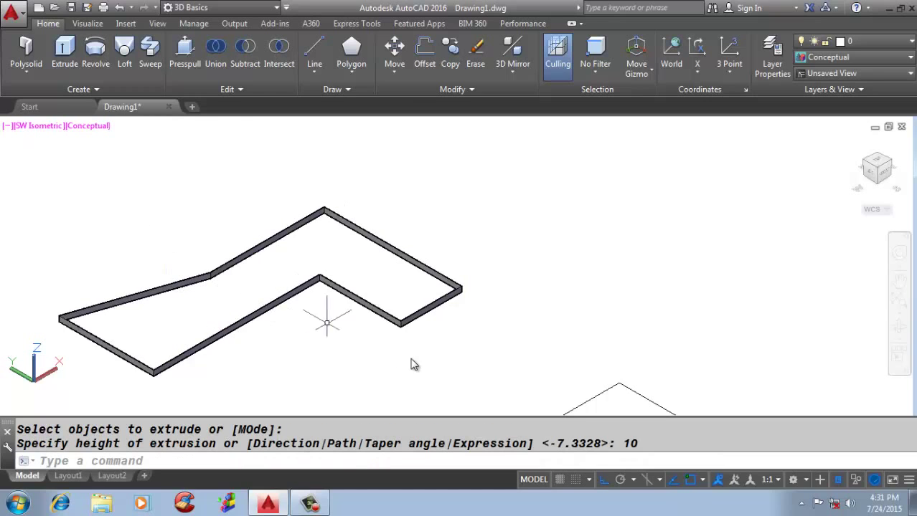
- Convert the seven lines of the copied outline into a single region
scroll(495, 273, "up", 3)
scroll(317, 215, "down", 5)
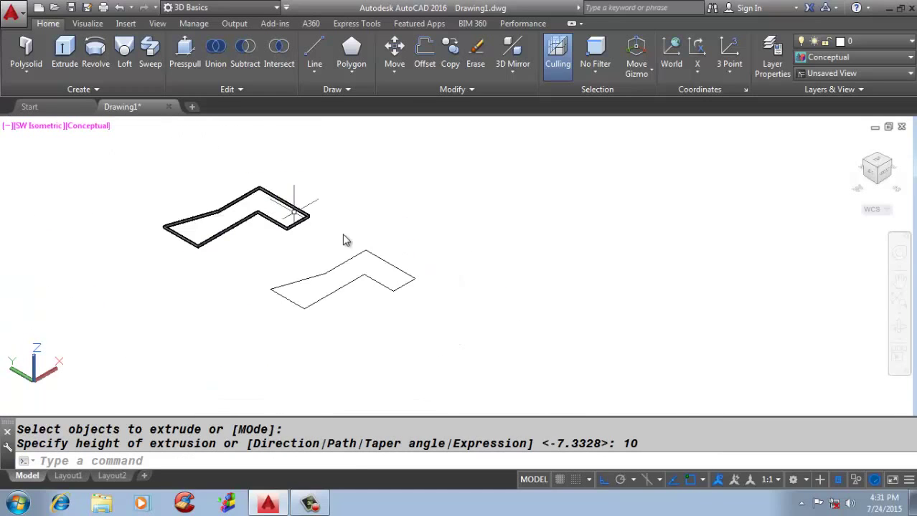
scroll(406, 290, "up", 2)
type("REG")
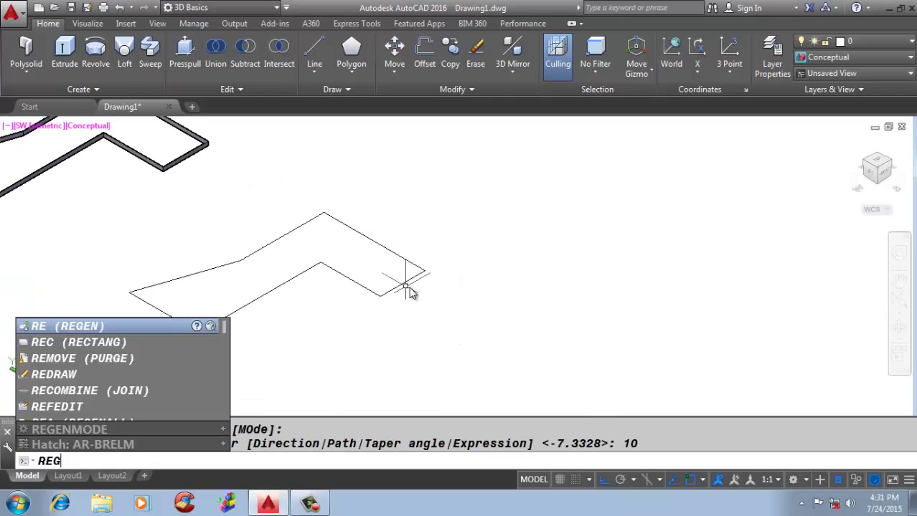
key("Return")
left_click(432, 219)
left_click(129, 357)
key("Return")
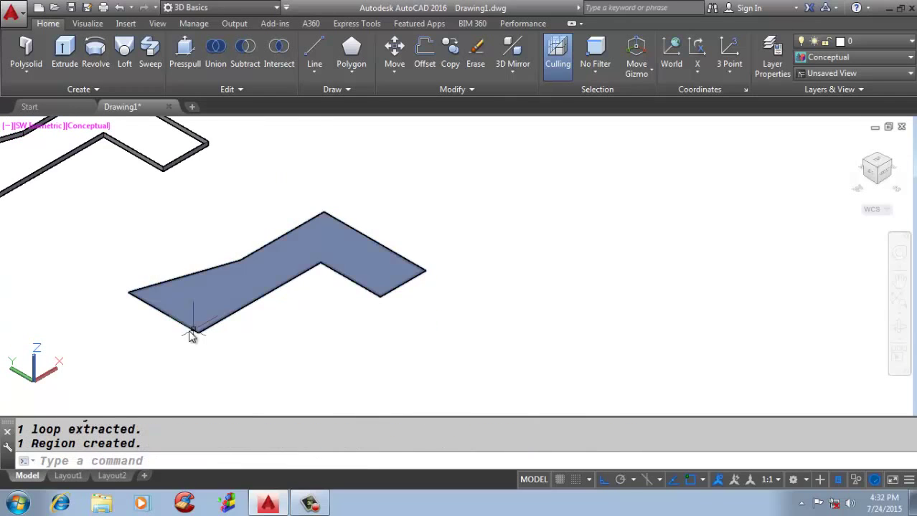
- Extrude the new region upward into a solid, picking its height freehand
left_click(194, 301)
left_click(70, 63)
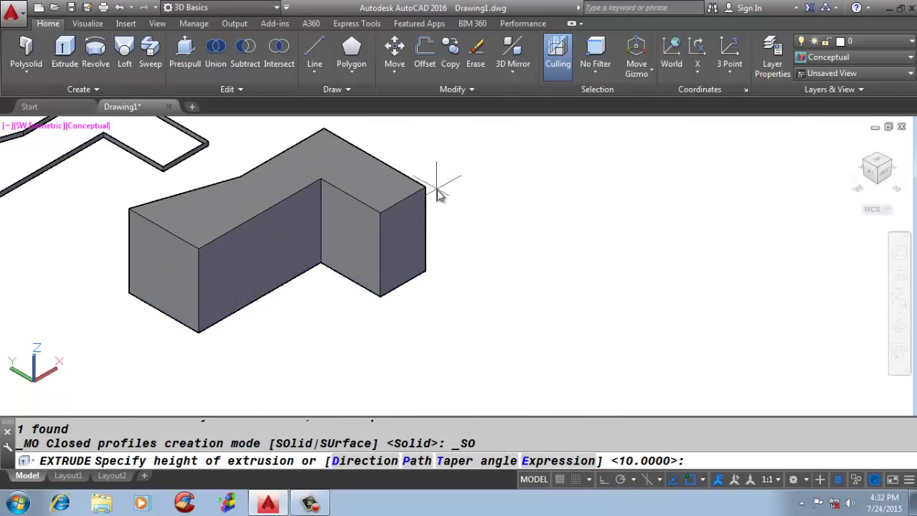
scroll(461, 222, "up", 3)
left_click(489, 224)
- Erase the solid extruded from the region
scroll(492, 239, "down", 2)
left_click(468, 342)
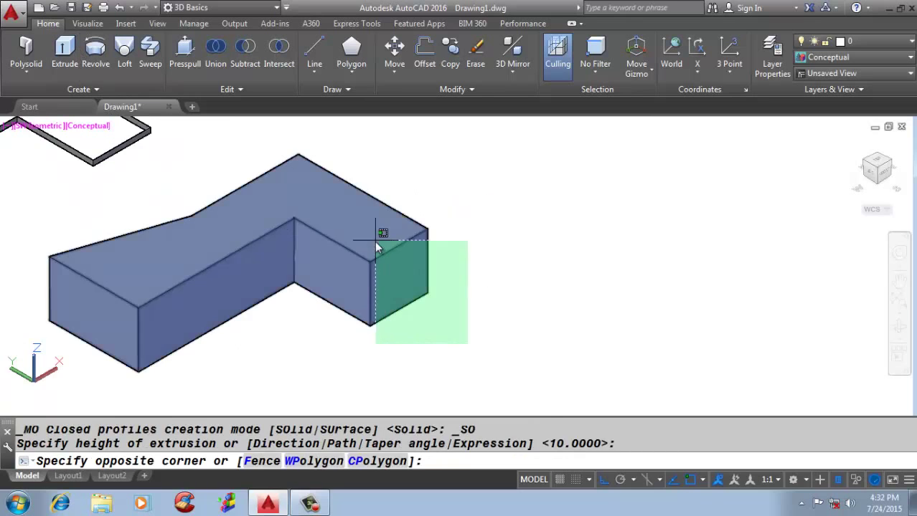
left_click(374, 242)
scroll(374, 241, "down", 4)
type("E")
key("Return")
- Examine the object type and quick properties of one wall extruded from the original outline
left_click(381, 295)
left_click(319, 234)
scroll(301, 216, "up", 4)
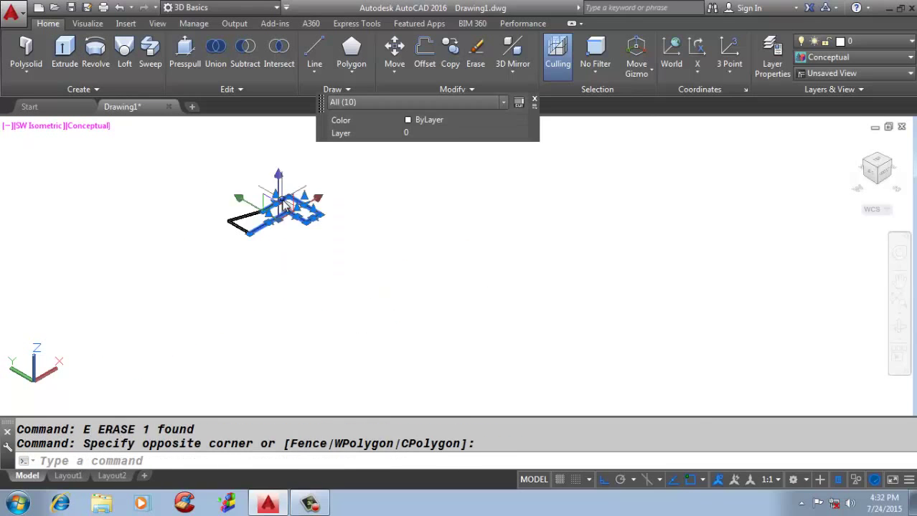
key("Escape")
left_click(285, 213)
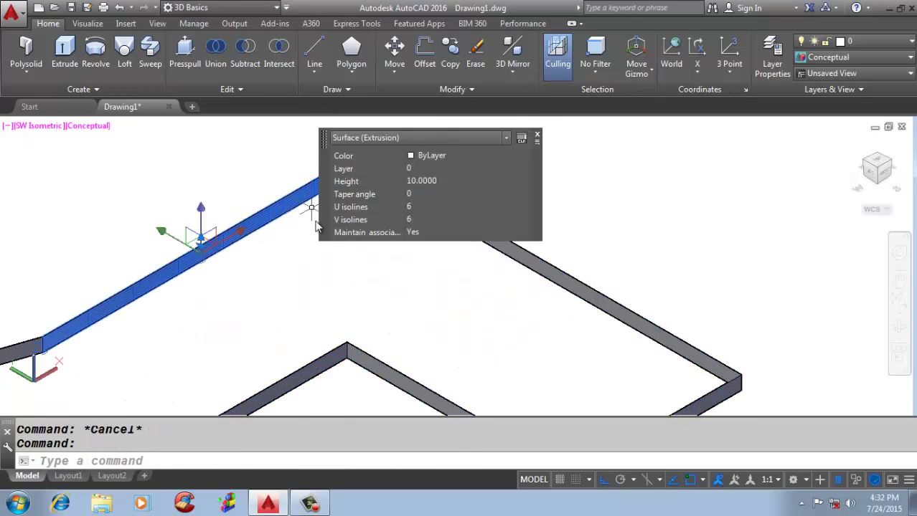
scroll(287, 215, "down", 3)
key("Escape")
- Erase all the walls extruded from the original outline and regenerate the display at the drawing extents
left_click(318, 217)
left_click(117, 317)
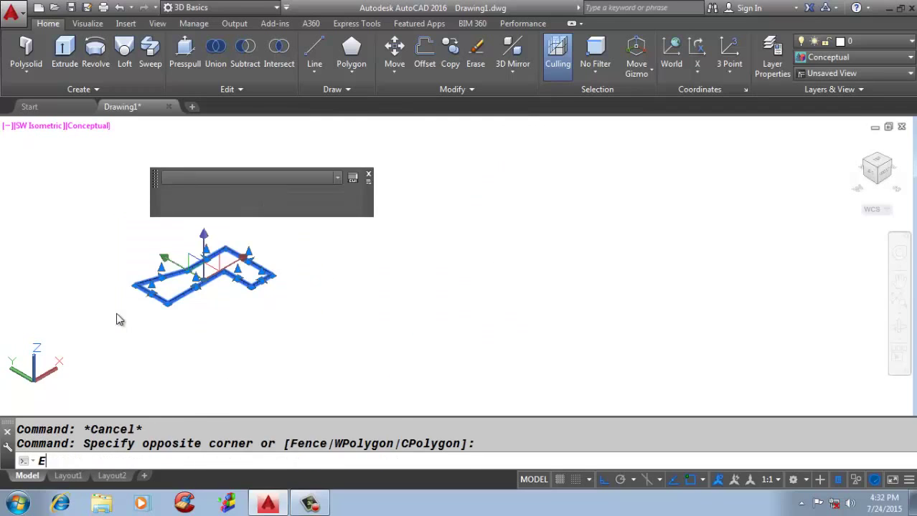
type("e")
key("Return")
type("z")
key("Return")
type("e")
key("Return")
type("re")
key("Return")
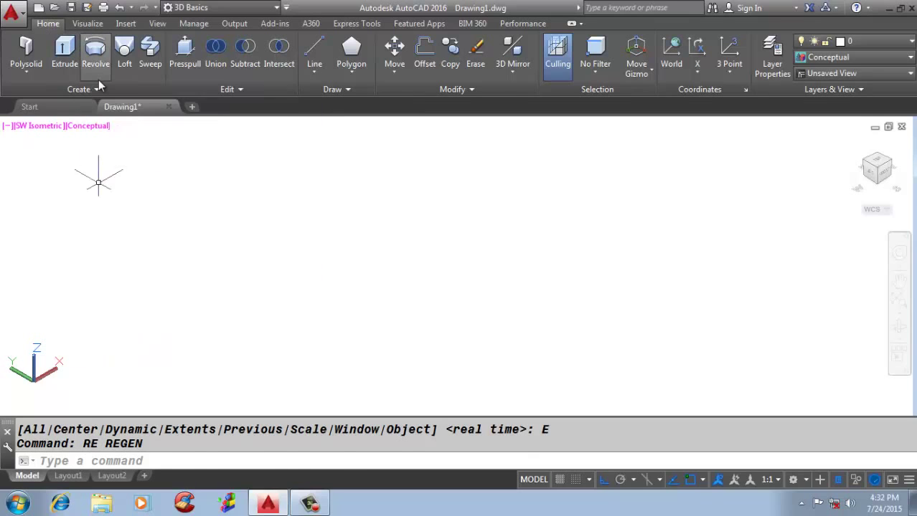
- Draw a single straight line about 1469 units long along the 270° direction in the empty drawing
left_click(98, 81)
key("Escape")
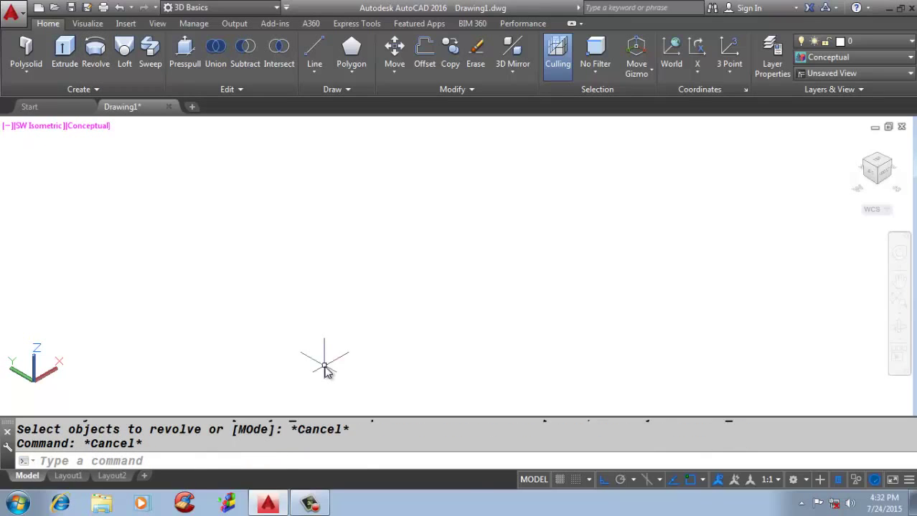
type("L")
key("Return")
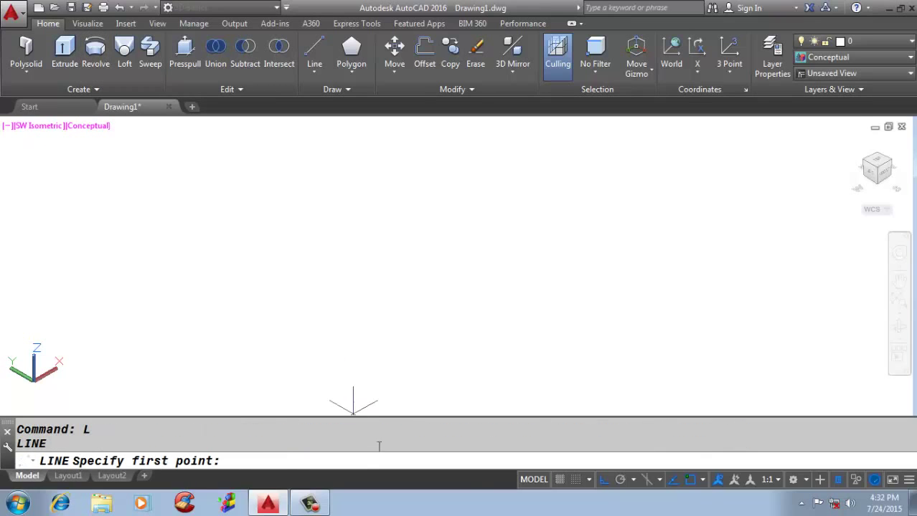
left_click(279, 231)
left_click(495, 358)
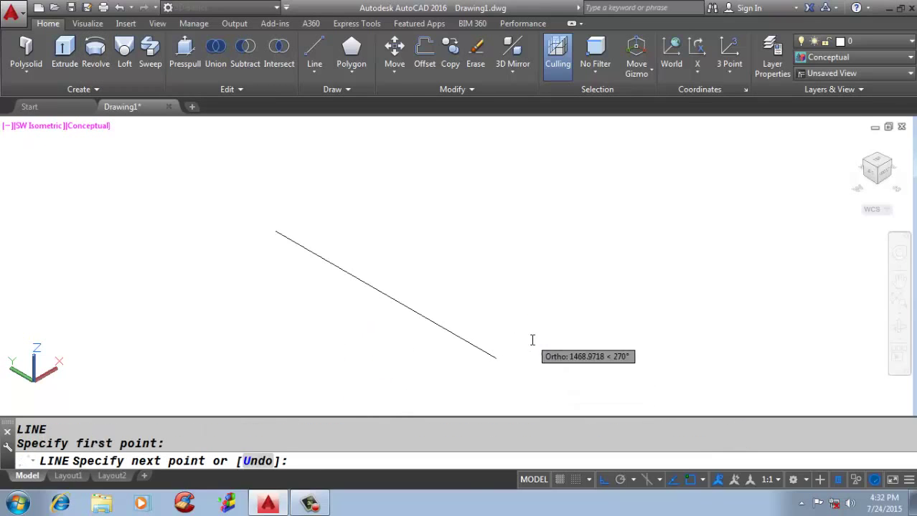
key("Return")
scroll(291, 230, "down", 2)
scroll(361, 271, "up", 2)
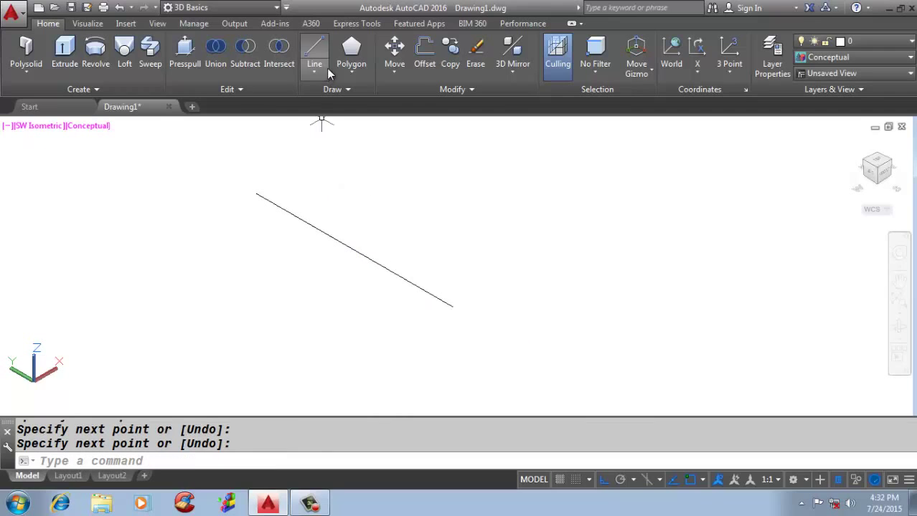
- Draw a long, narrow rectangle parallel to the line and clear of it, to serve as a revolve profile
left_click(359, 80)
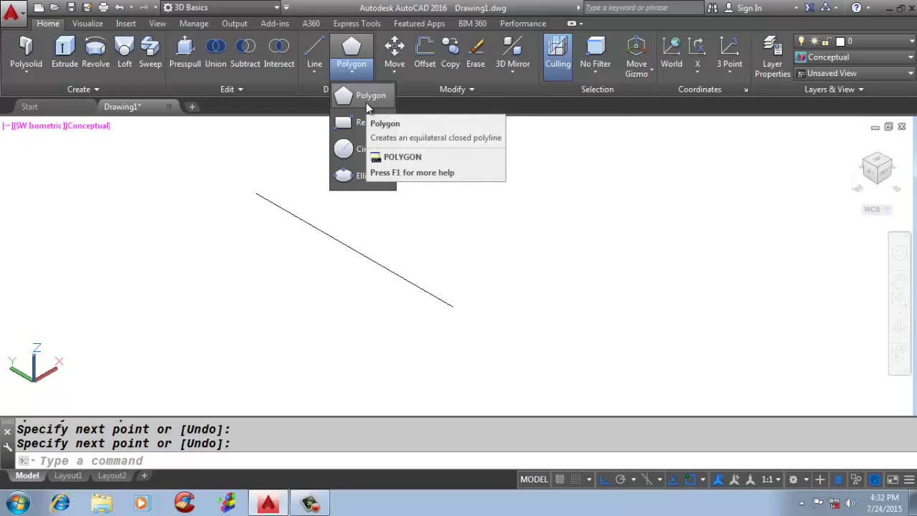
left_click(359, 122)
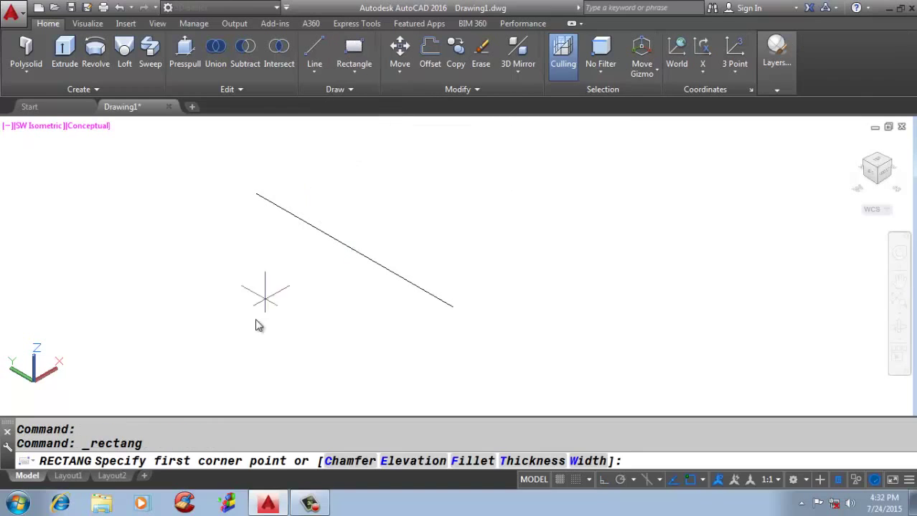
left_click(220, 253)
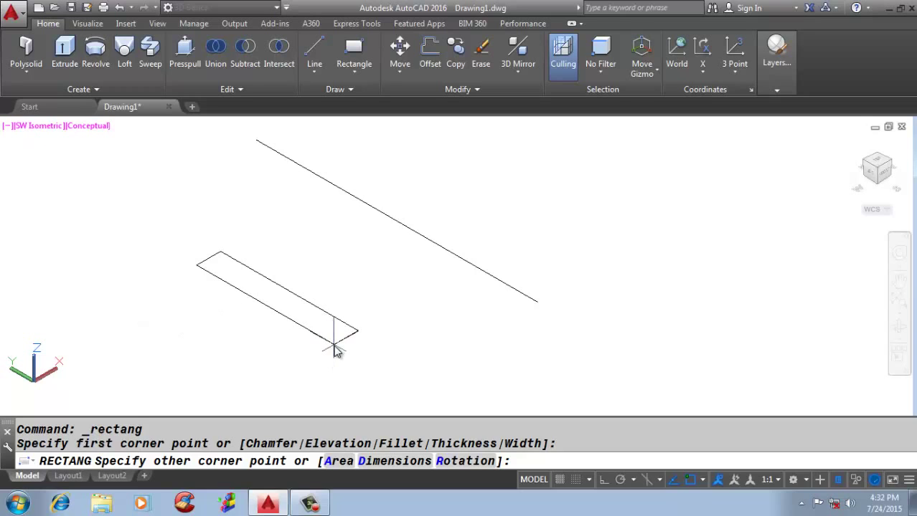
left_click(334, 347)
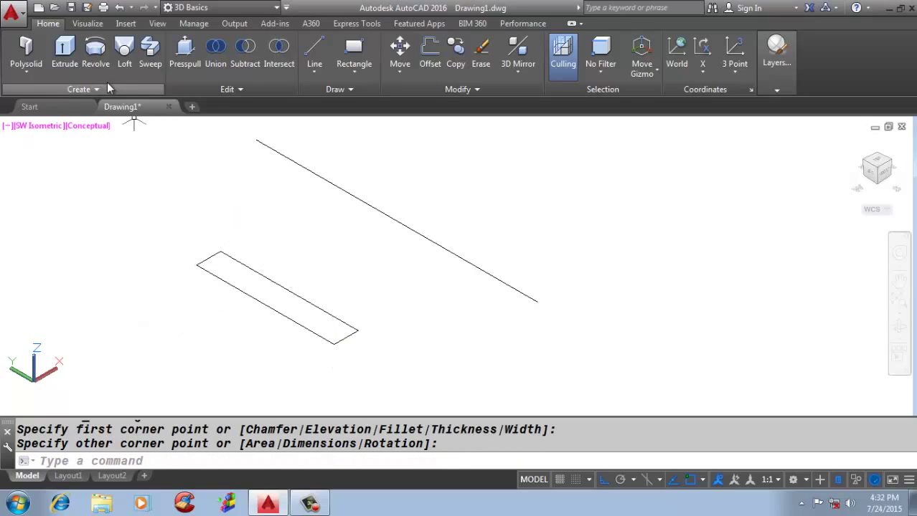
- Revolve the rectangle 360° into a solid, using the two endpoints of the line as the axis
left_click(95, 51)
left_click(284, 234)
left_click(223, 312)
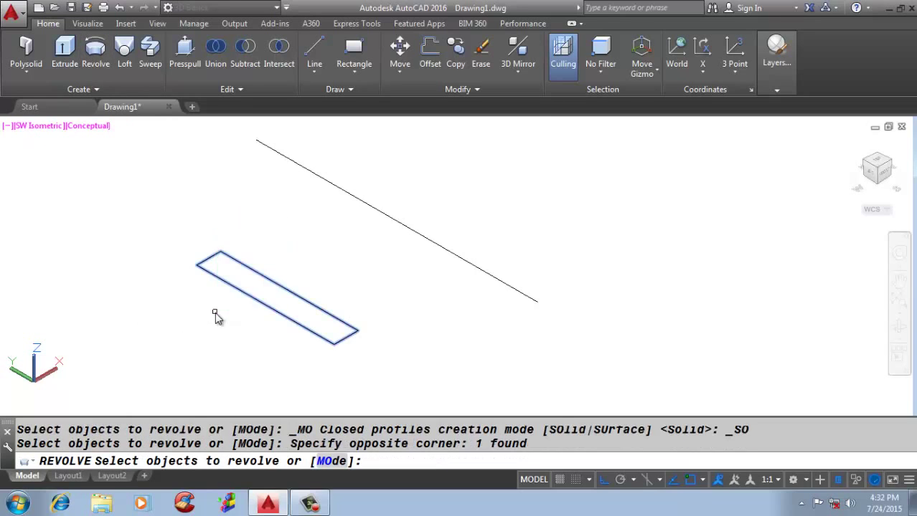
scroll(221, 308, "down", 2)
key("Return")
left_click(250, 206)
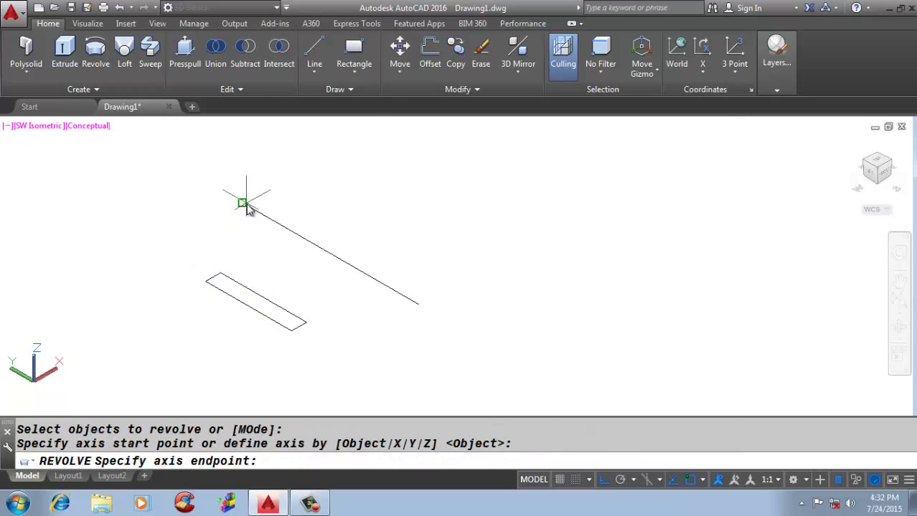
left_click(419, 305)
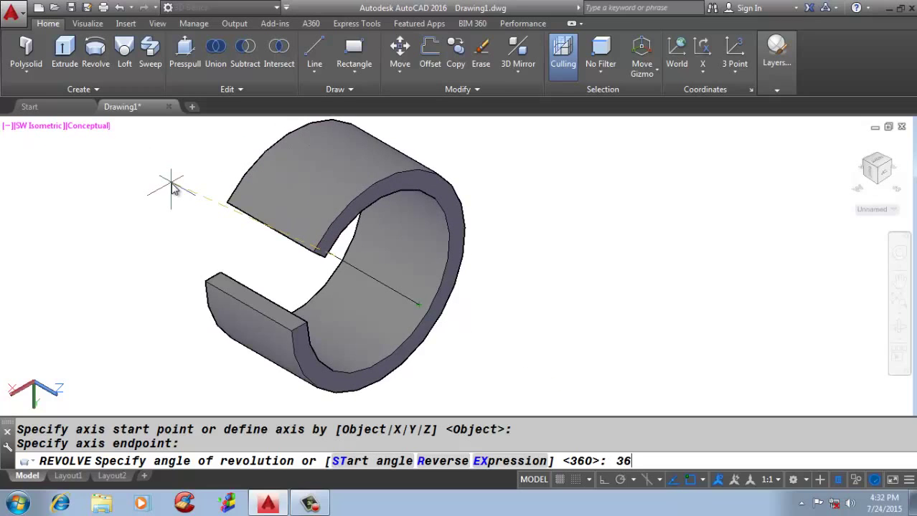
type("360")
key("Return")
- Reduce the ring's angle of revolution in its quick properties so that it becomes a partial revolution
left_click(354, 180)
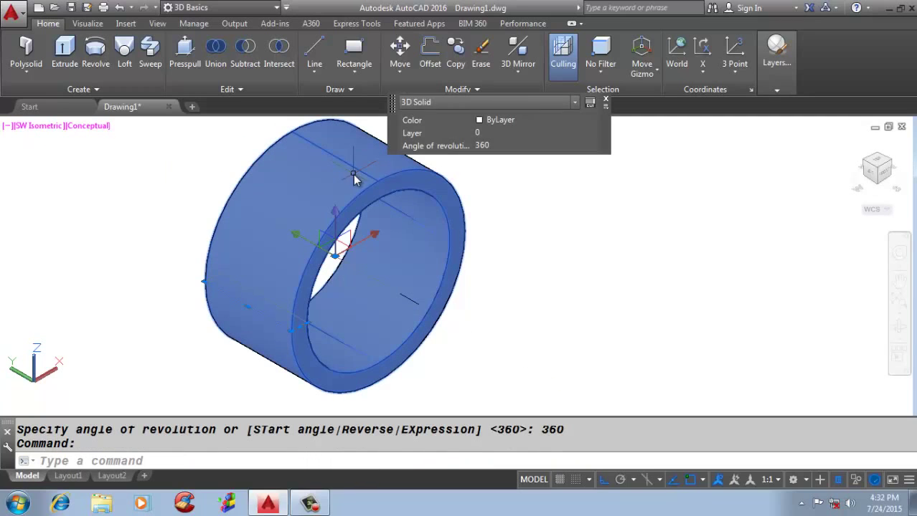
left_click(521, 146)
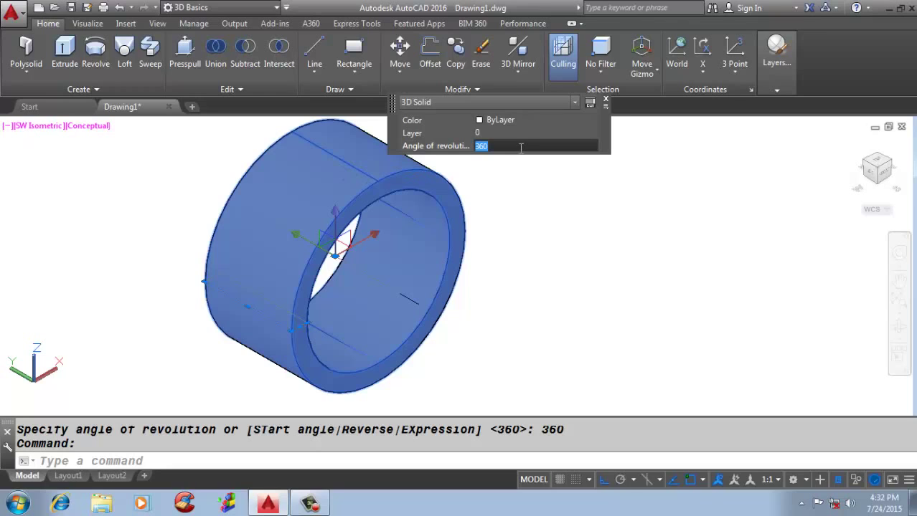
key("Return")
key("Escape")
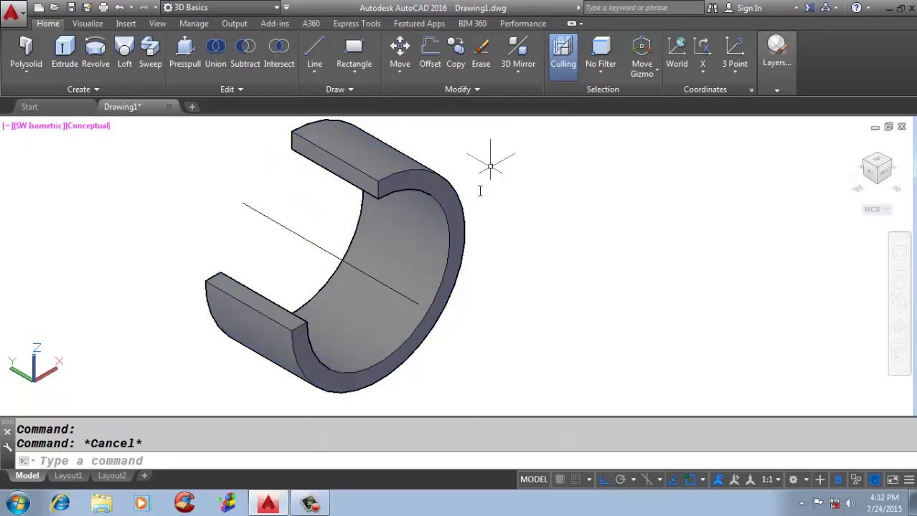
- Erase the partially revolved ring, keeping the axis line
left_click(463, 233)
type("e")
key("Return")
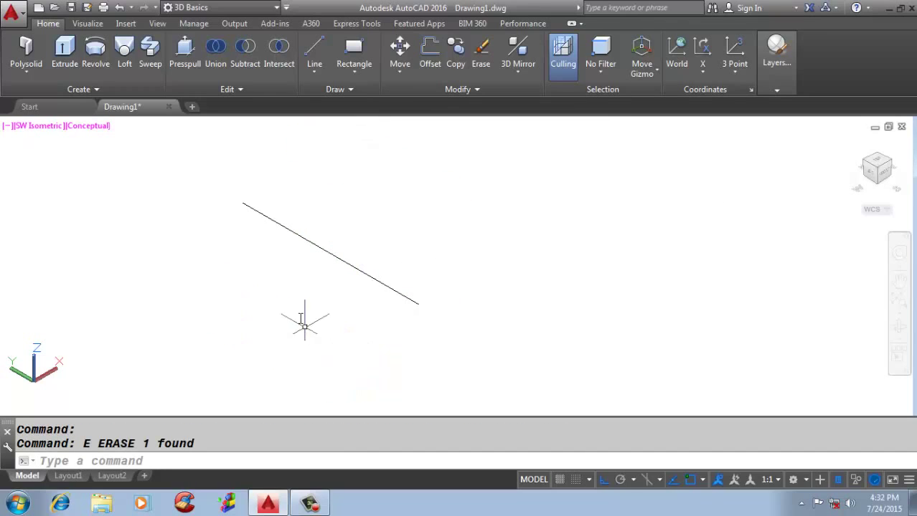
- Draw a three-point arc beside the axis line, with its middle bulging toward the line
type("a")
key("Return")
left_click(173, 223)
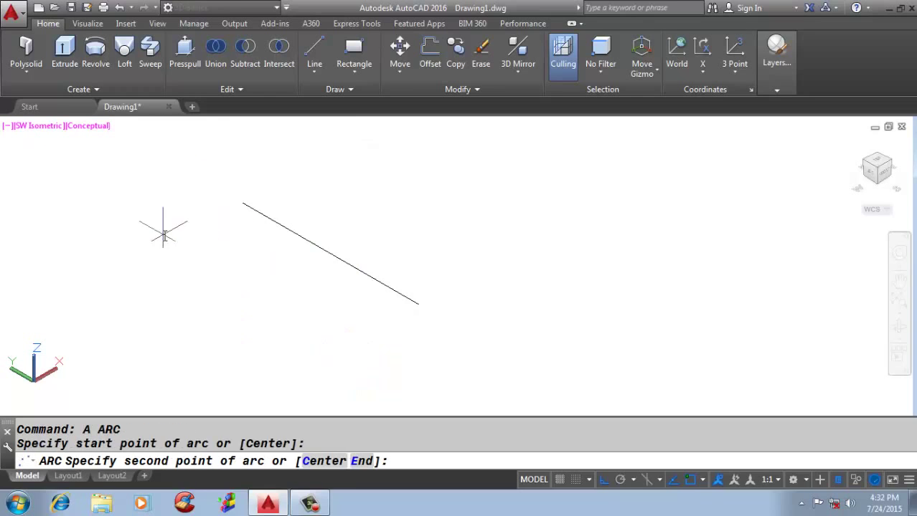
left_click(277, 249)
left_click(358, 353)
- Revolve the arc about the line into a surface with an angle of about 243°
type("re")
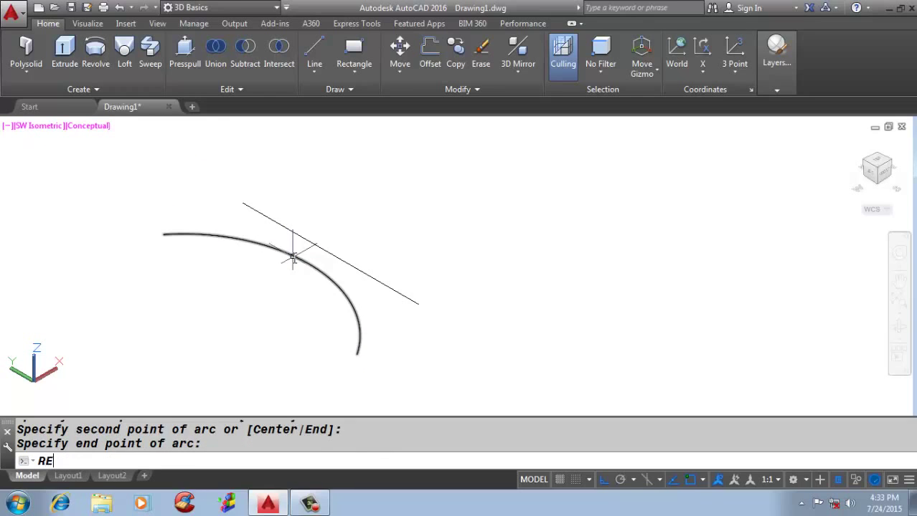
type("v")
key("Return")
left_click(319, 280)
key("Return")
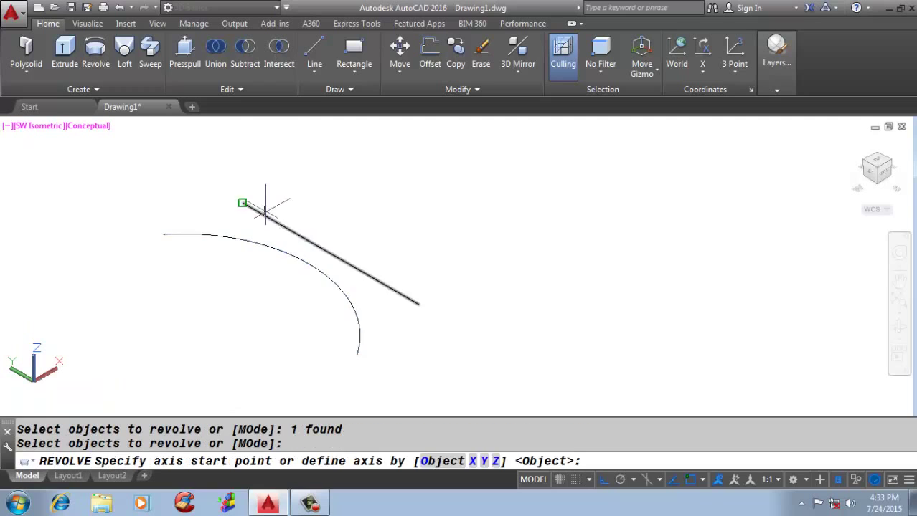
left_click(242, 203)
left_click(406, 296)
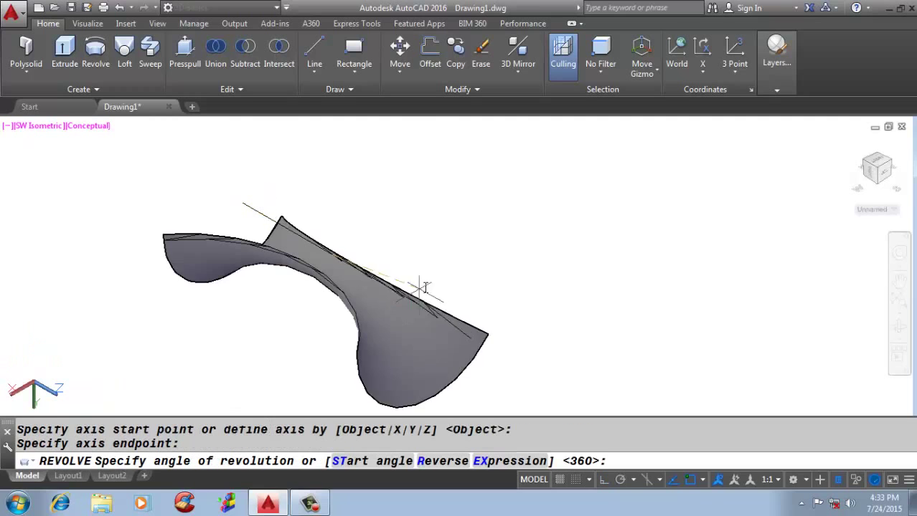
left_click(364, 166)
left_click(365, 208)
left_click(334, 262)
key("Return")
type("E")
key("Escape")
key("Escape")
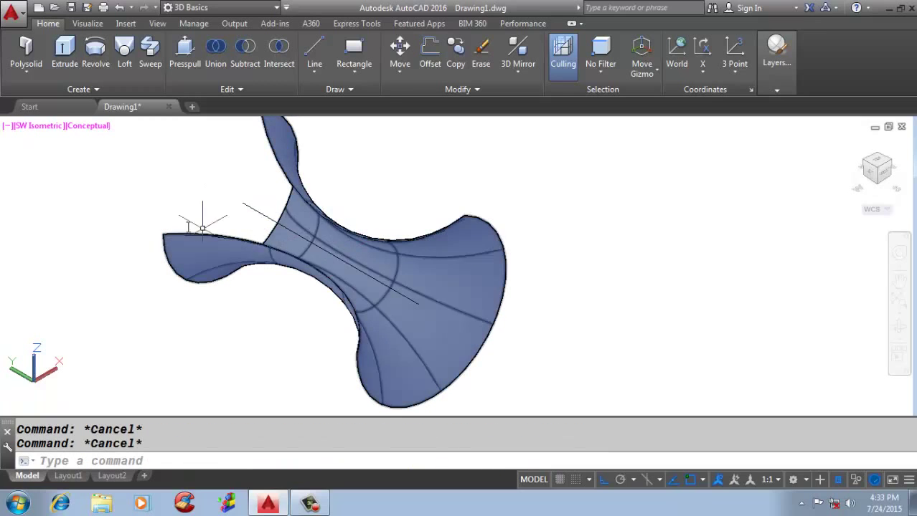
- Stretch the arc's midpoint away from the axis along the 180° direction to reshape the associated revolved surface
left_click(307, 275)
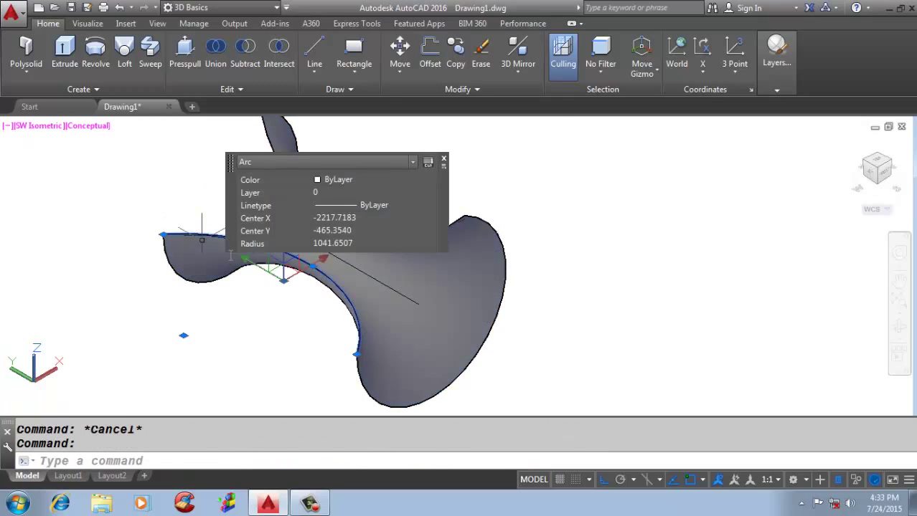
left_click(312, 267)
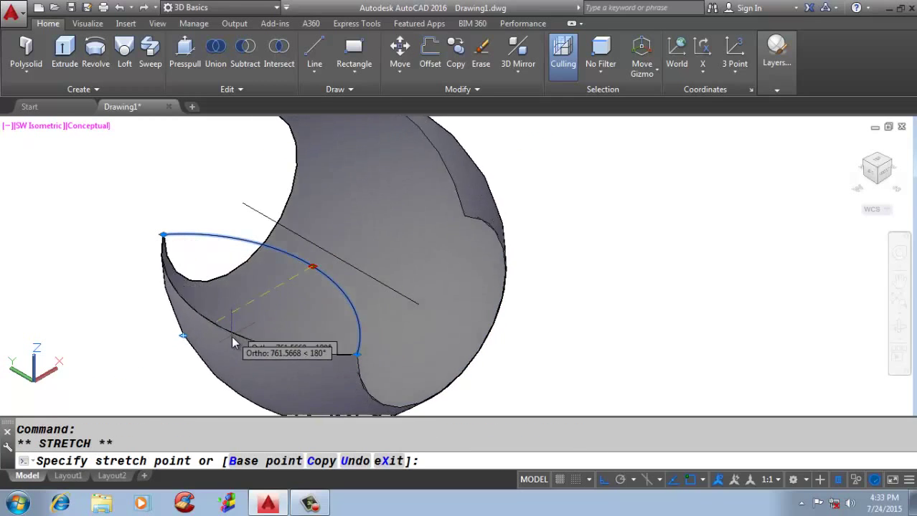
left_click(215, 343)
key("Escape")
- Erase the revolved surface, the axis line and the arc to empty the drawing
left_click(334, 373)
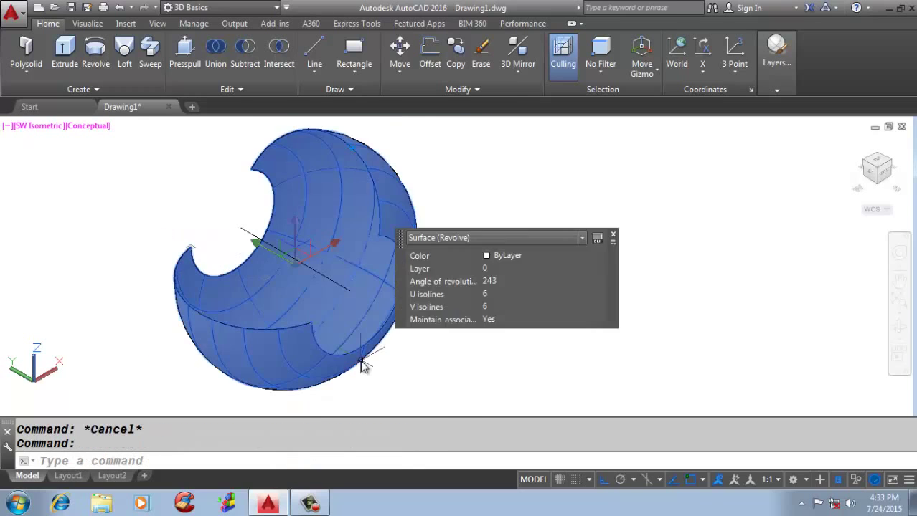
type("e")
key("Return")
left_click(333, 290)
left_click(239, 190)
key("e")
key("Return")
left_click(237, 283)
left_click(163, 367)
type("e")
key("Return")
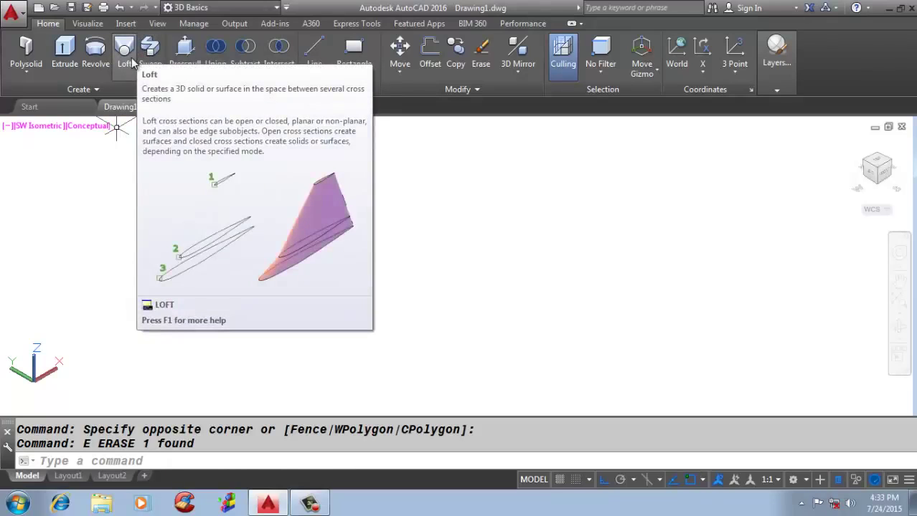
- Draw a roughly square rectangle in the empty drawing as the lowest loft cross section
type("REC")
key("Return")
left_click(318, 220)
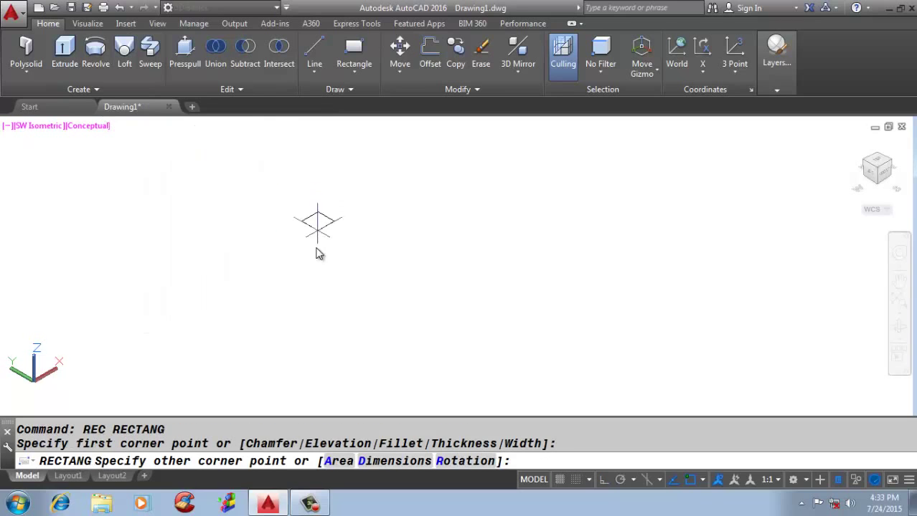
left_click(313, 388)
scroll(287, 312, "down", 2)
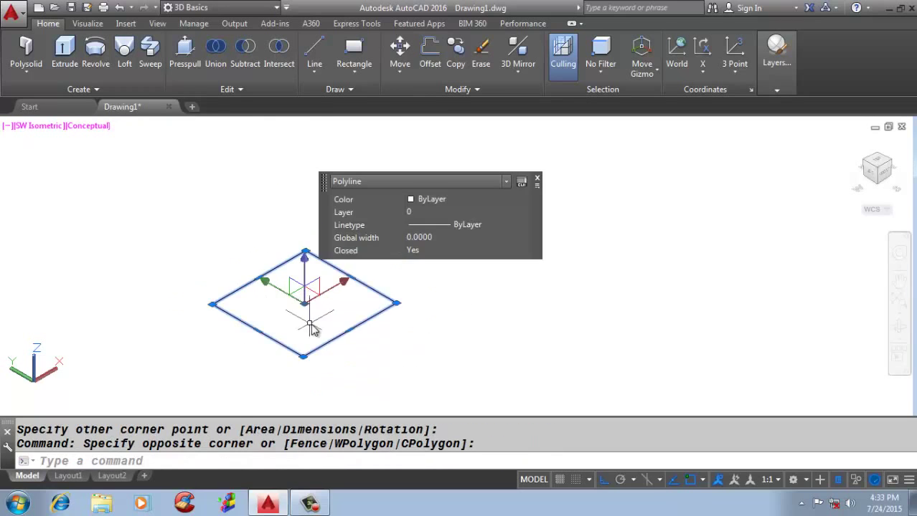
key("Escape")
- Draw a circle centred inside the square, smaller than its outline
type("c")
key("Return")
left_click(304, 309)
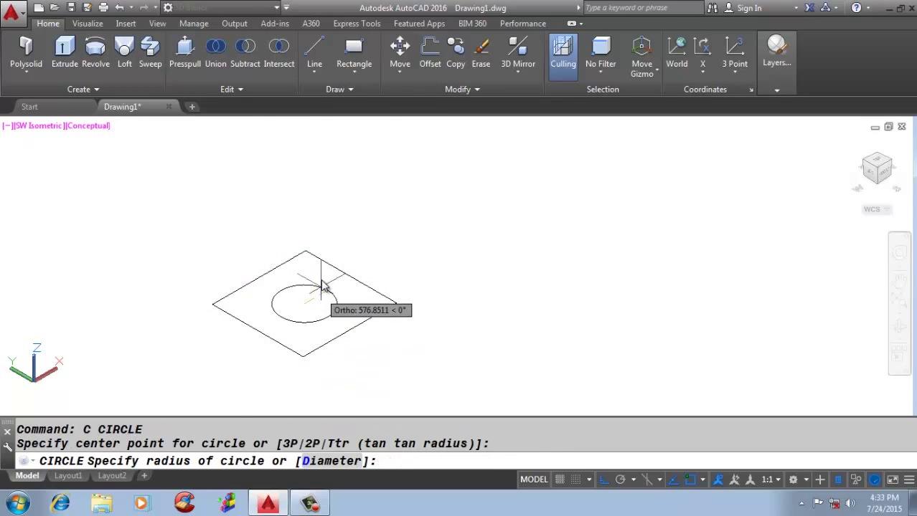
left_click(327, 303)
- Move the circle straight up along +Z so that it sits above the square
left_click(321, 282)
scroll(322, 283, "down", 2)
type("m")
key("Return")
left_click(414, 341)
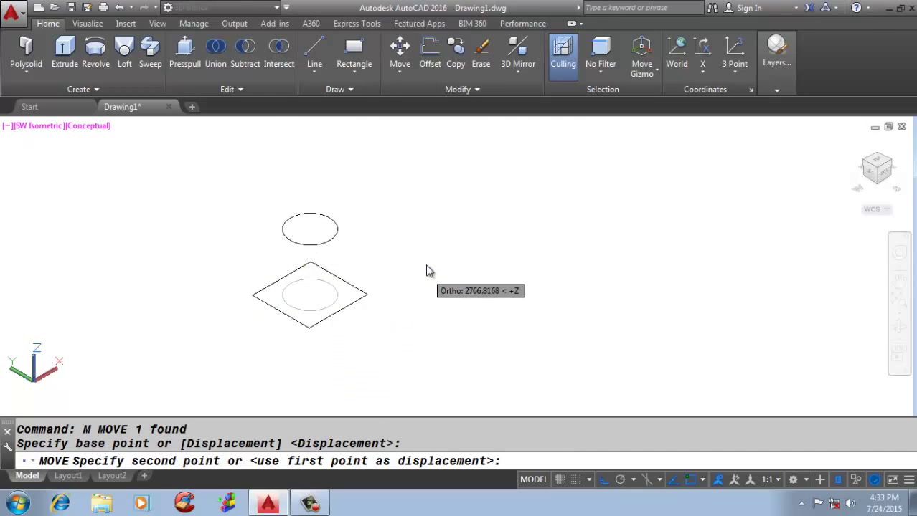
left_click(425, 249)
- Copy the square about 8340 units up along +Z, above the circle
left_click(352, 288)
left_click(398, 316)
type("c")
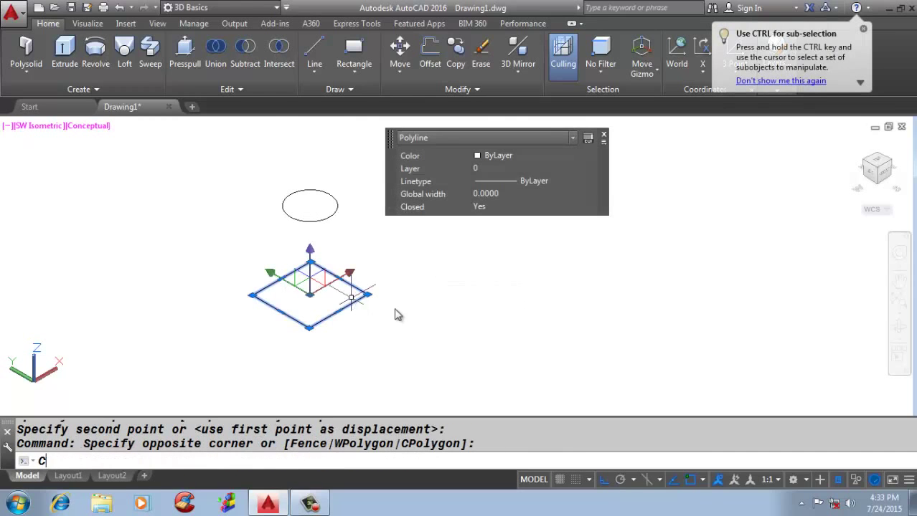
key("Return")
left_click(428, 310)
scroll(425, 286, "down", 2)
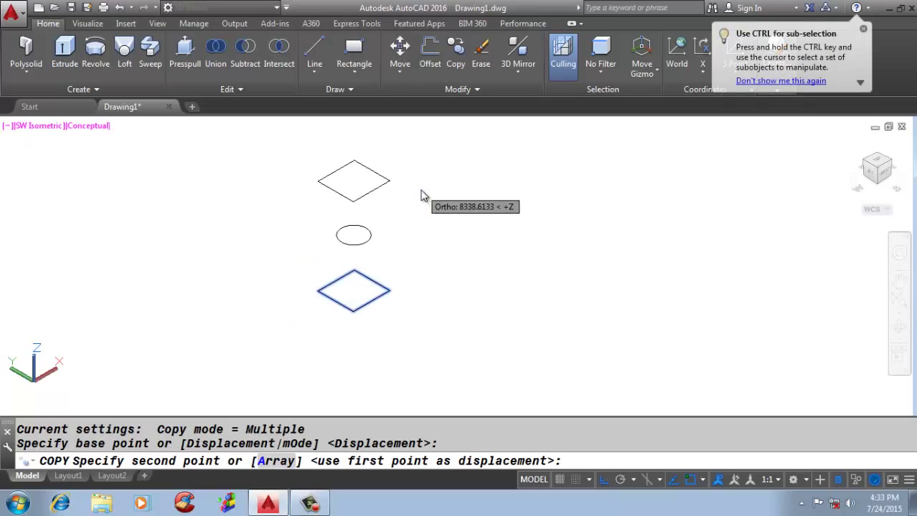
left_click(422, 191)
key("Return")
- Copy the circle about 9360 units up along +Z, above the upper square
left_click(388, 218)
left_click(365, 249)
scroll(382, 262, "down", 2)
key("Return")
left_click(419, 249)
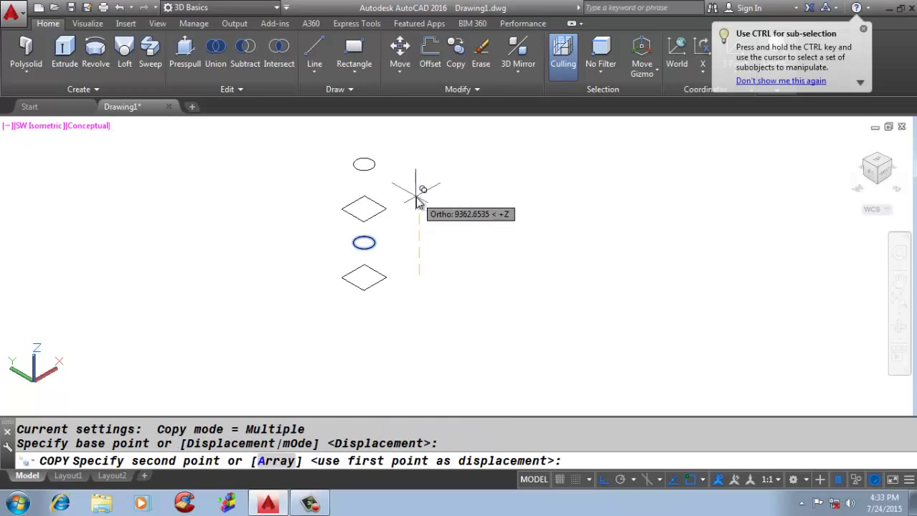
left_click(420, 184)
key("Return")
- Copy the upper square and upper circle together along +Z to add a third pair on top of the stack
left_click(399, 199)
left_click(384, 226)
left_click(380, 168)
left_click(368, 175)
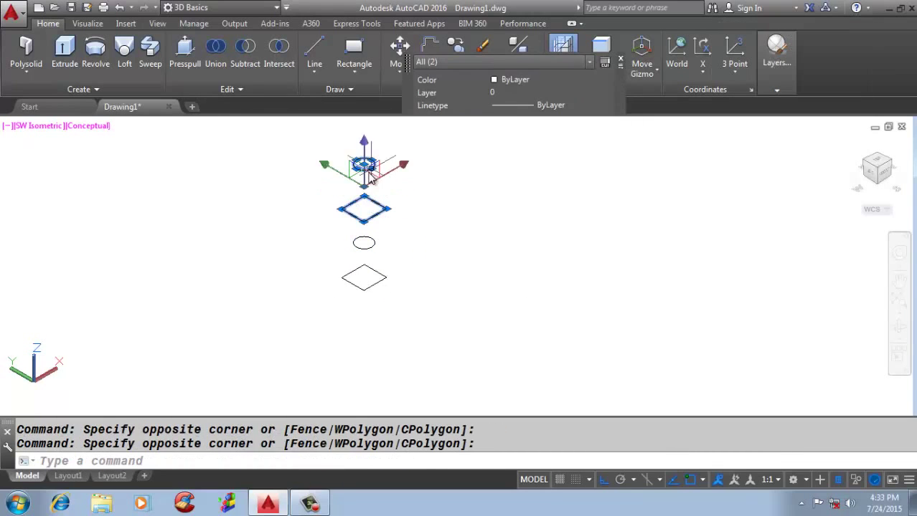
scroll(368, 293, "down", 2)
key("Return")
left_click(417, 289)
left_click(420, 228)
key("Return")
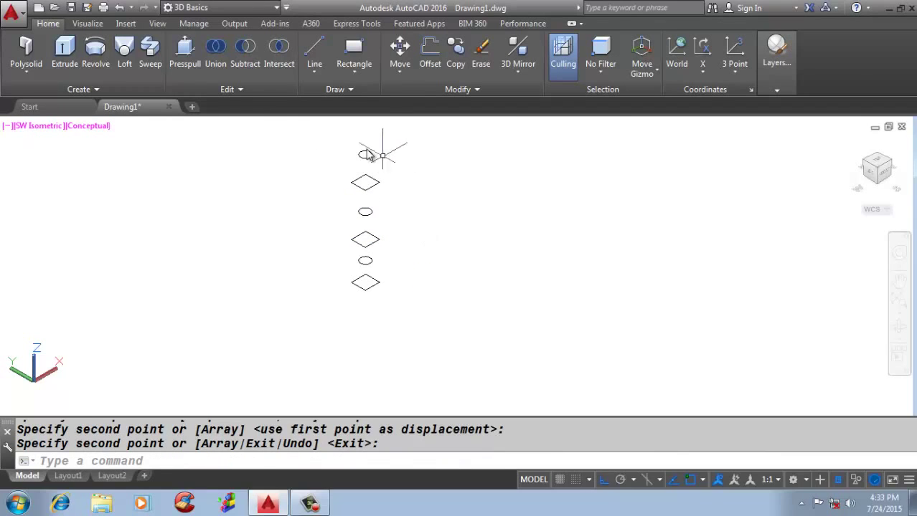
- Loft a solid through the six alternating circles and squares, selecting the cross sections in order from the top circle to the bottom square
left_click(145, 60)
left_click(126, 57)
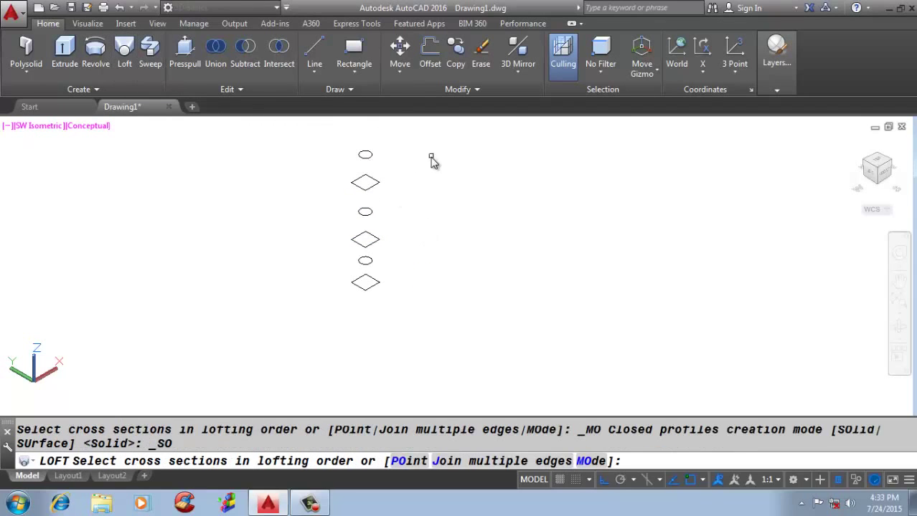
scroll(370, 156, "up", 1)
left_click(369, 158)
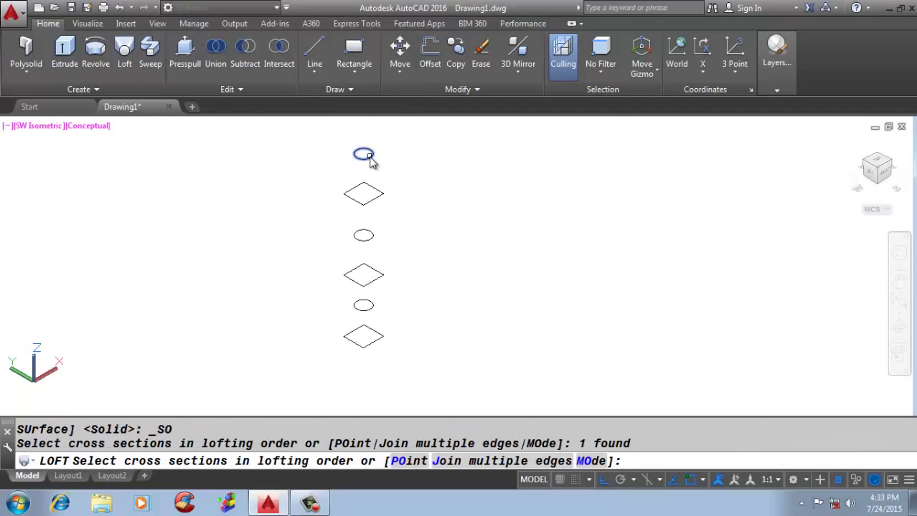
left_click(375, 201)
left_click(373, 238)
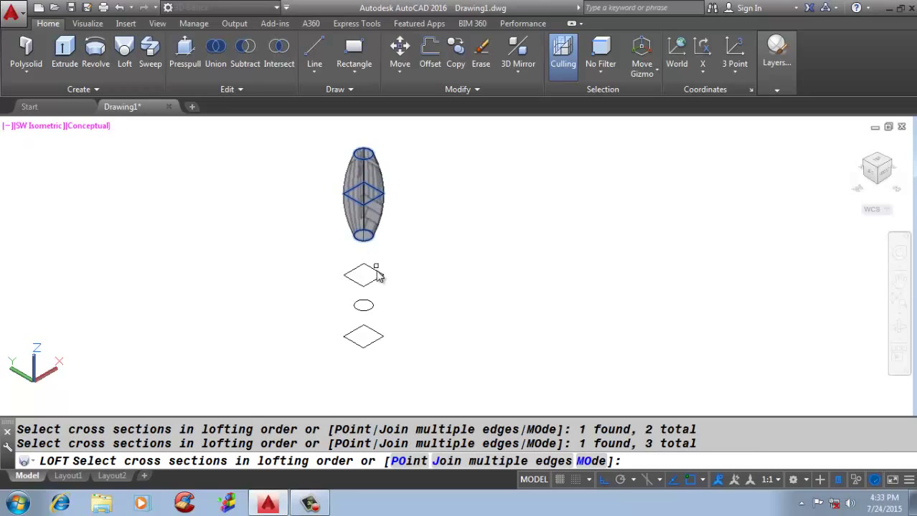
left_click(375, 275)
left_click(379, 307)
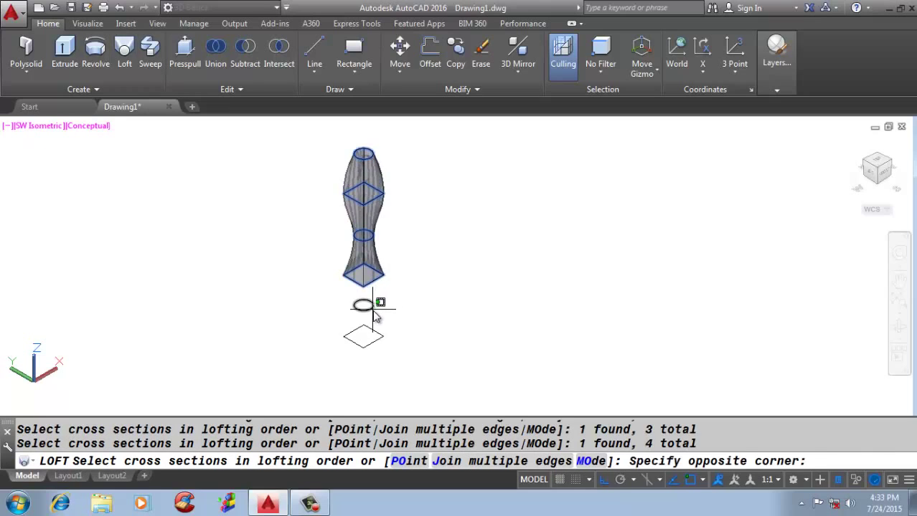
left_click(371, 325)
left_click(378, 339)
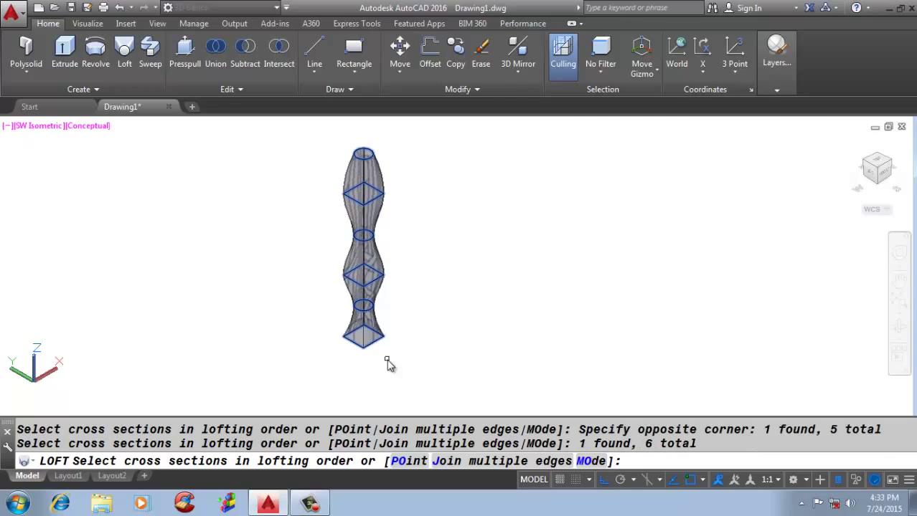
key("Return")
key("Return")
scroll(387, 294, "up", 3)
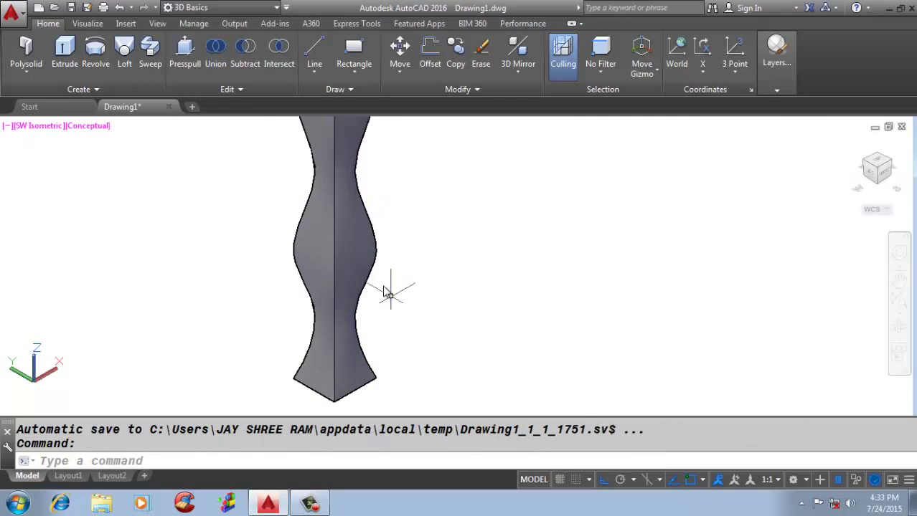
- Stretch one edge of the lofted solid's topmost square cross section outward along the +X direction
left_click(353, 263)
scroll(121, 317, "down", 2)
scroll(303, 133, "up", 3)
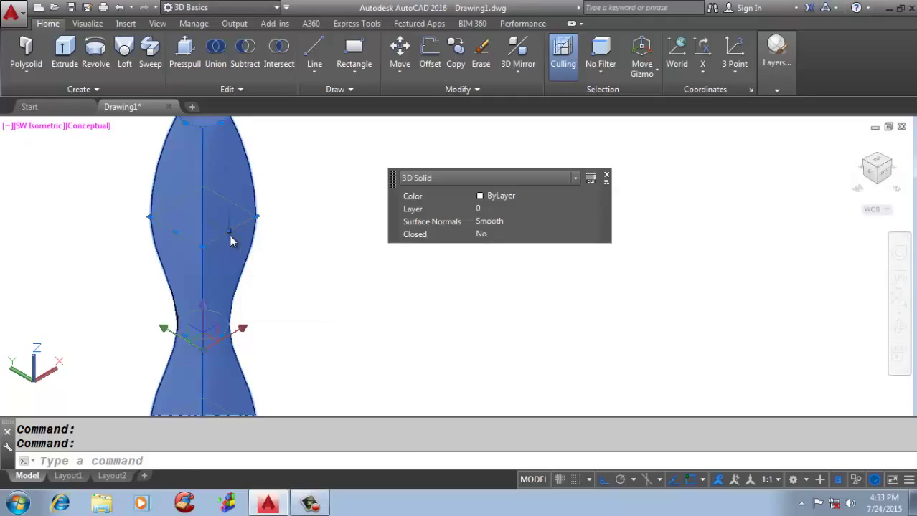
left_click(229, 232)
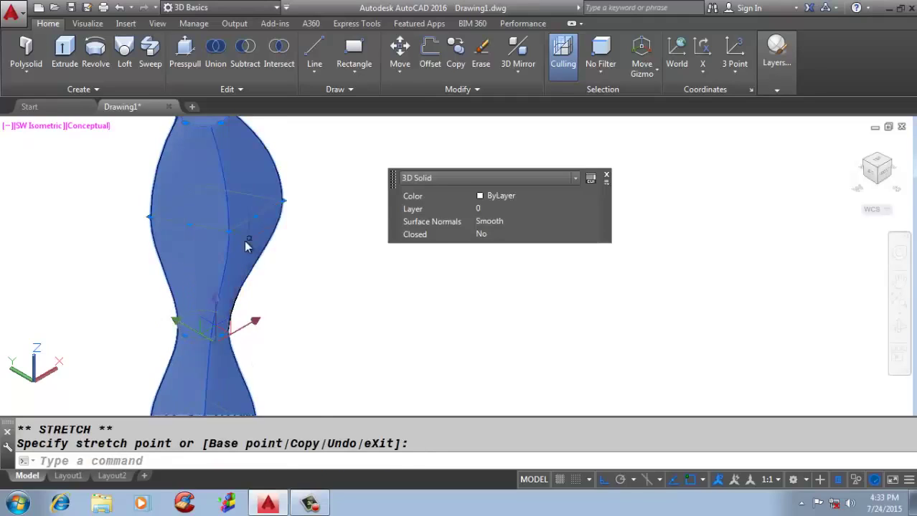
- Change the loft's surface normals from its top circle to the Draft Angle option
scroll(230, 234, "down", 2)
scroll(226, 128, "up", 7)
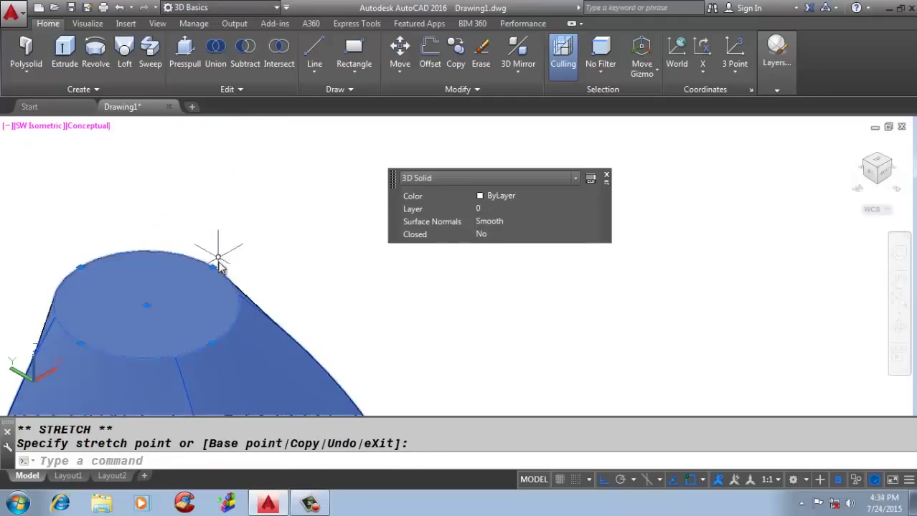
scroll(286, 180, "down", 4)
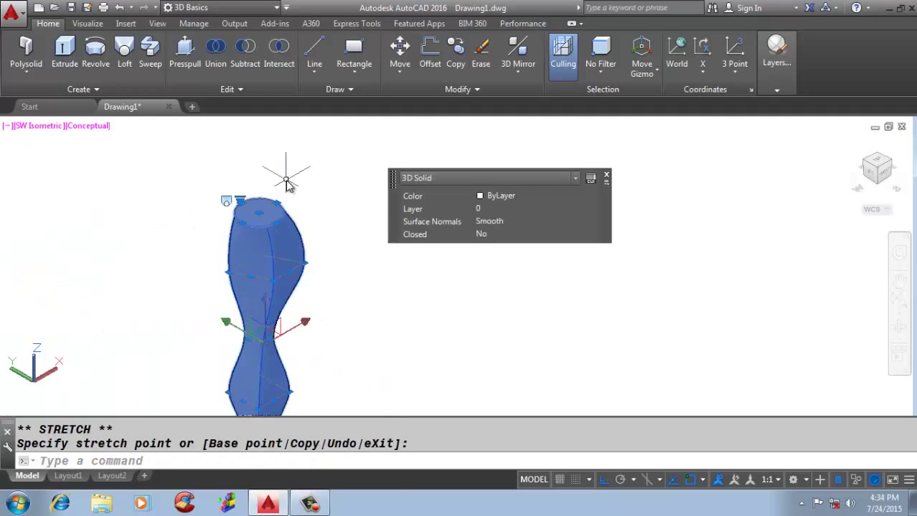
left_click(240, 201)
left_click(241, 203)
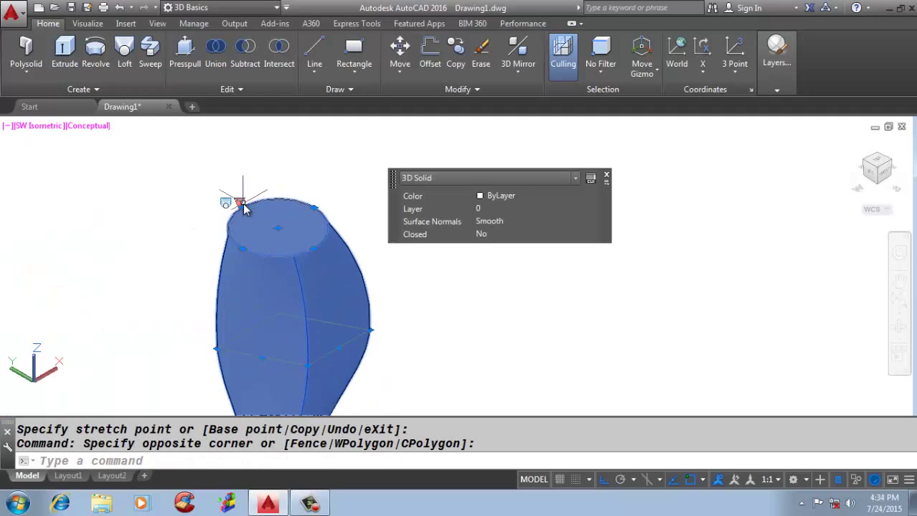
left_click(240, 203)
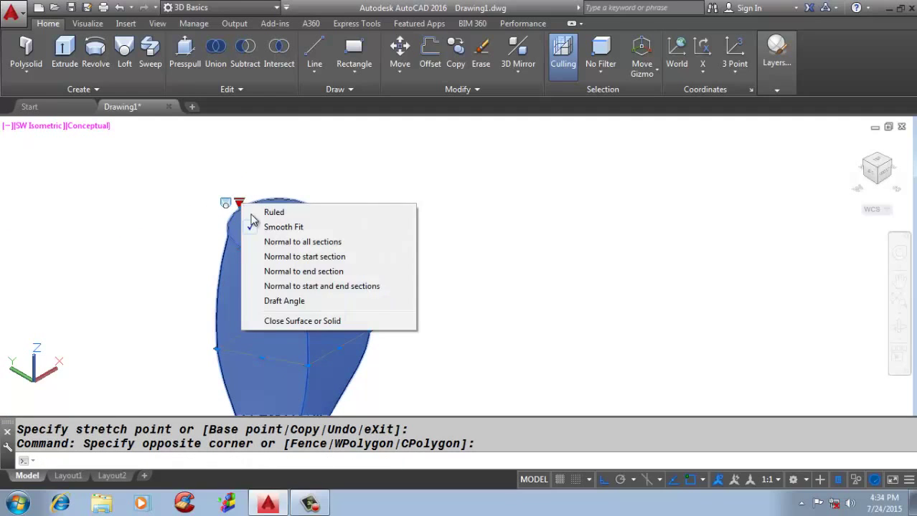
left_click(286, 299)
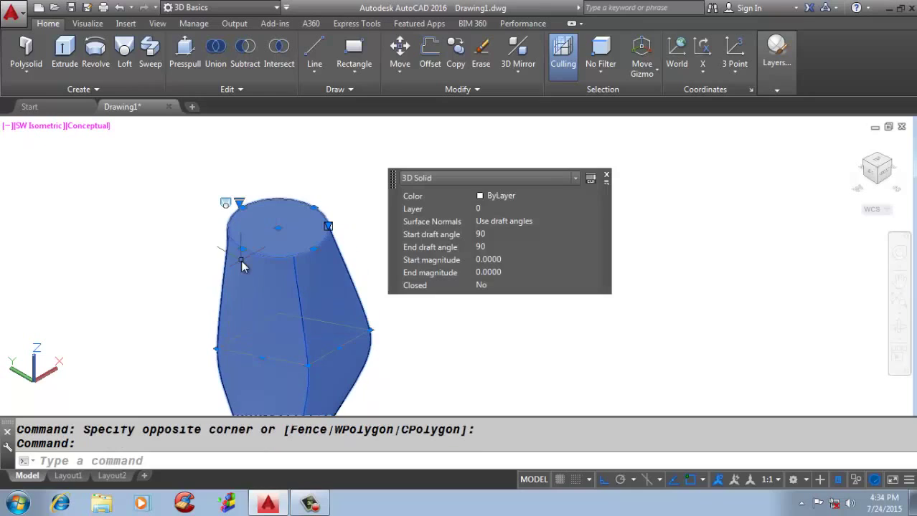
- Rotate the draft handle at the top circle to set the loft's start draft angle to 4
left_click(329, 227)
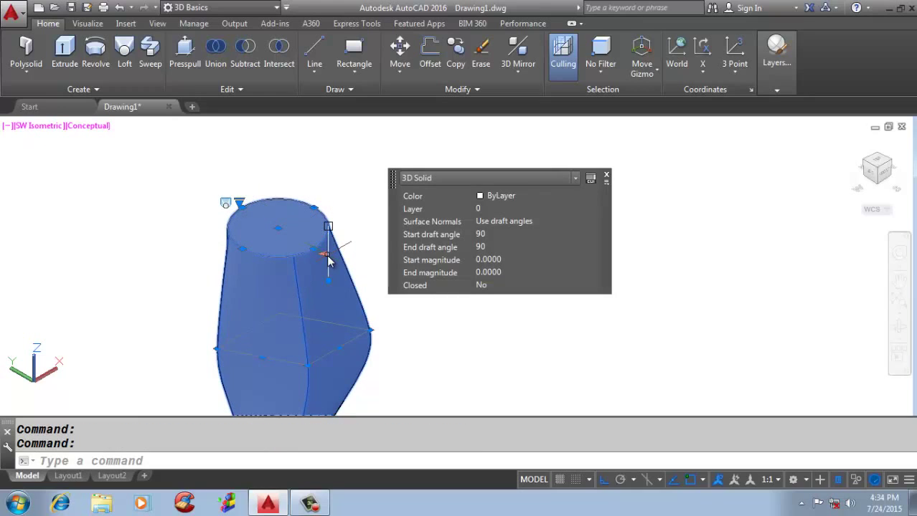
left_click(327, 257)
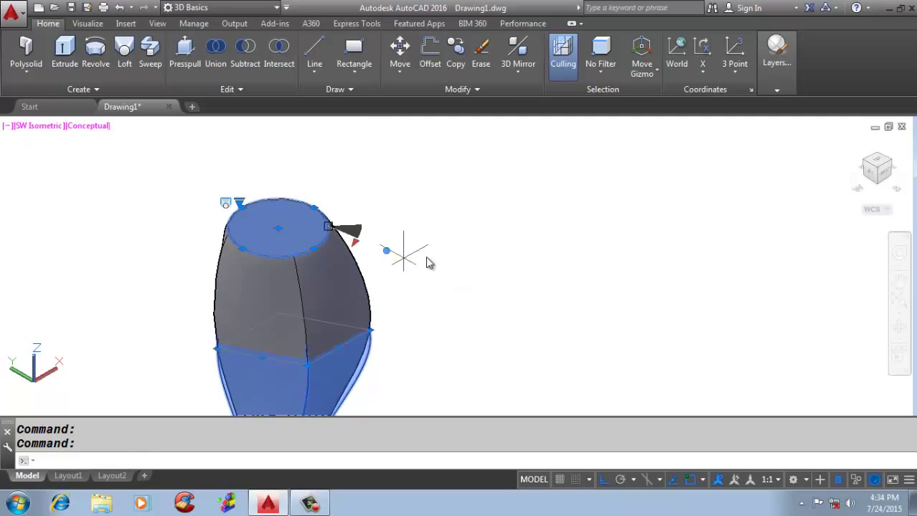
left_click(434, 226)
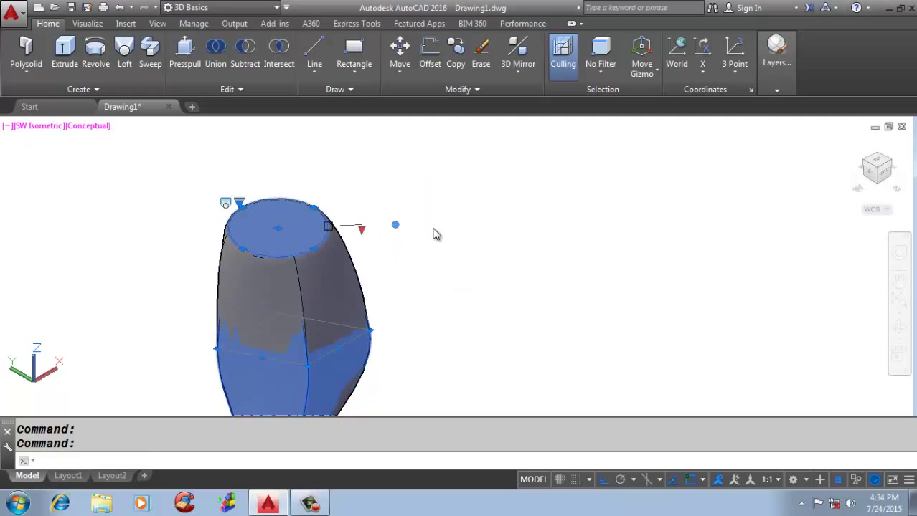
- Try to adjust the end draft angle at the loft's bottom square section
scroll(326, 176, "down", 6)
scroll(340, 334, "up", 5)
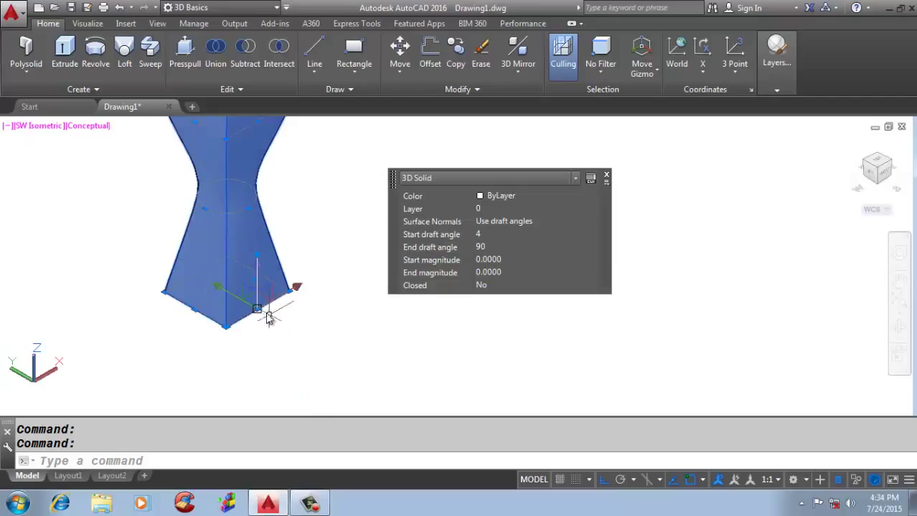
left_click(256, 286)
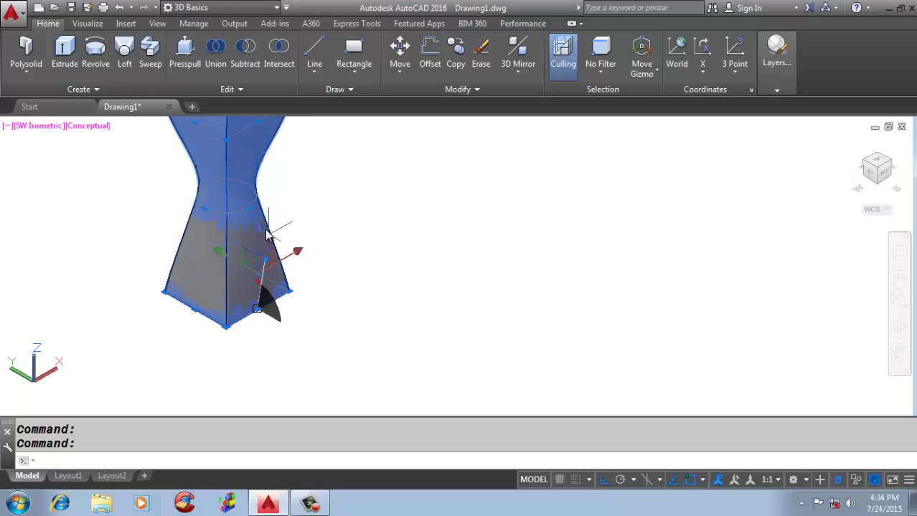
key("Escape")
key("Escape")
- Erase the lofted solid from the drawing
scroll(242, 319, "down", 5)
scroll(199, 156, "up", 5)
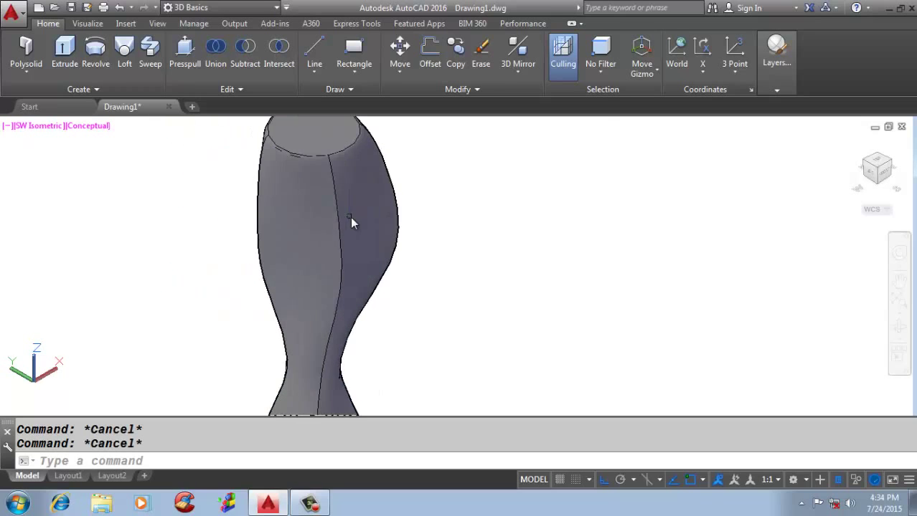
left_click(350, 218)
scroll(303, 241, "down", 3)
type("e")
key("Return")
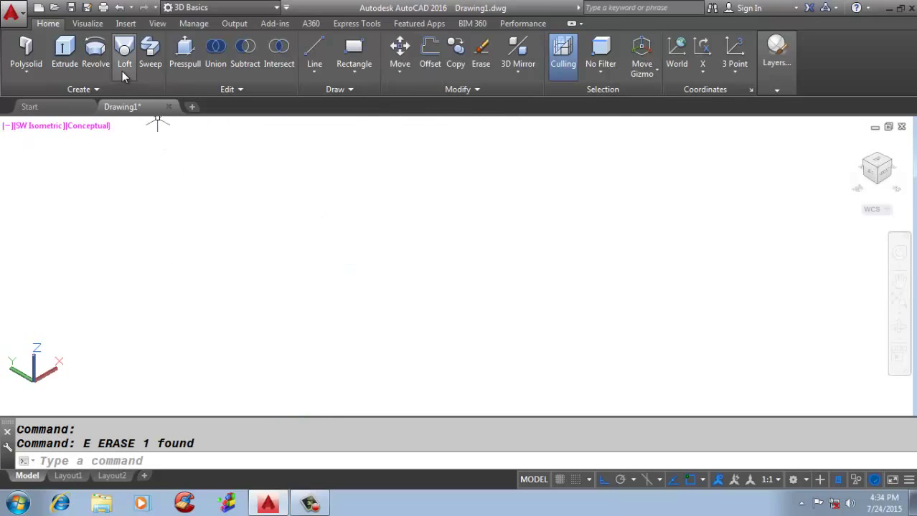
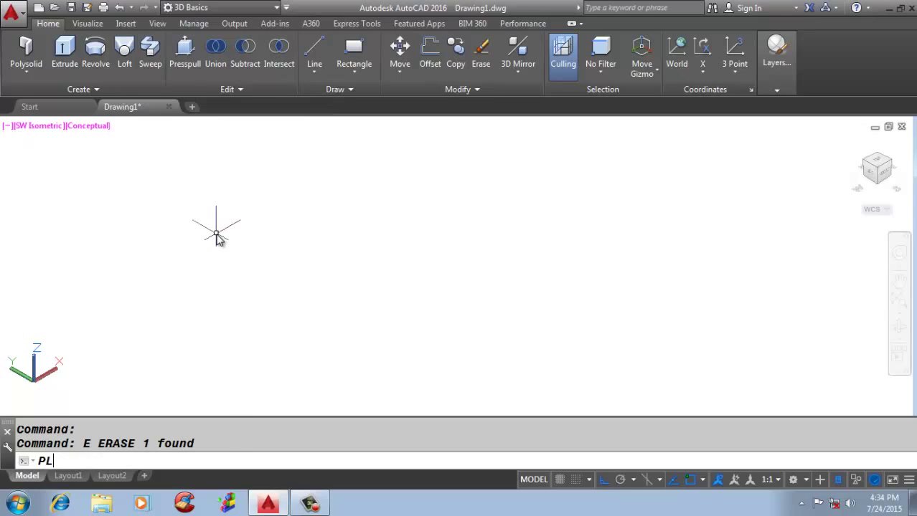
- Draw an open zigzag polyline with five segments across the drawing area
key("Return")
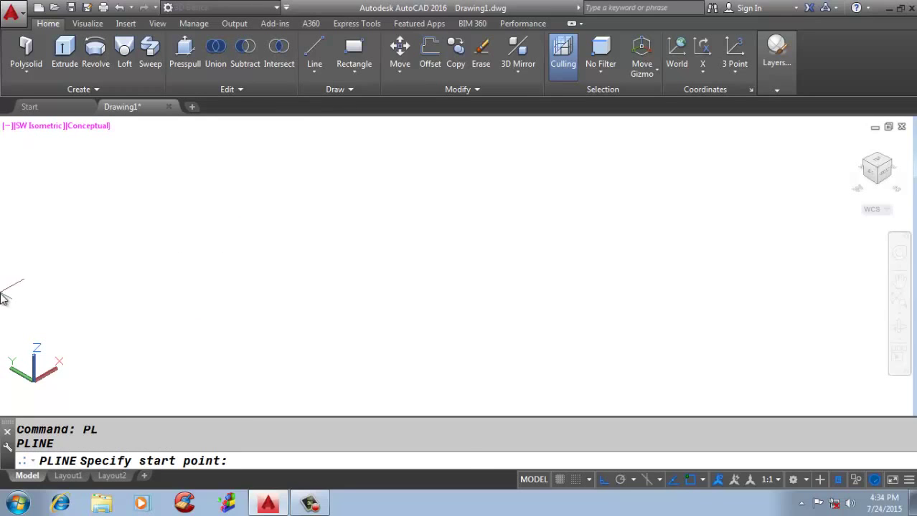
left_click(151, 281)
left_click(251, 225)
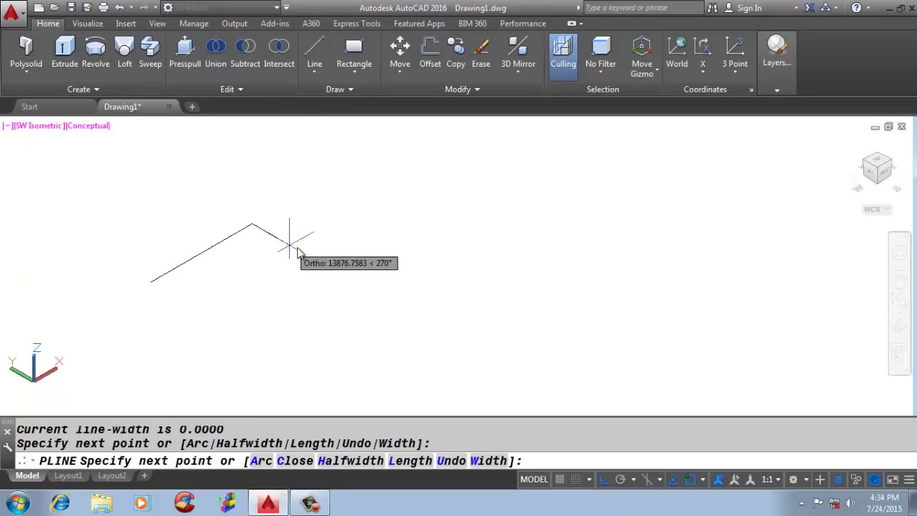
left_click(346, 277)
left_click(436, 228)
left_click(520, 274)
left_click(619, 217)
key("Return")
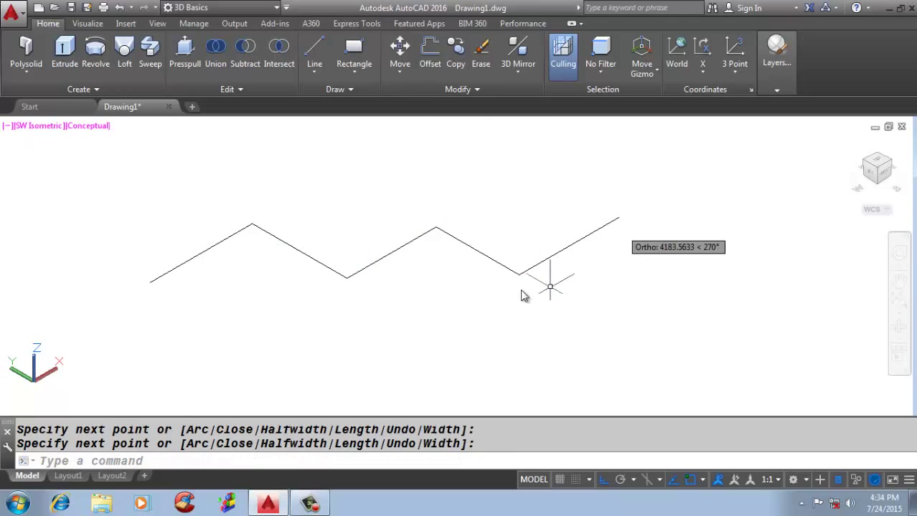
- Draw a small circle with a radius of about 1326 beside the starting end of the zigzag polyline
type("c")
key("Return")
scroll(157, 297, "up", 4)
left_click(158, 295)
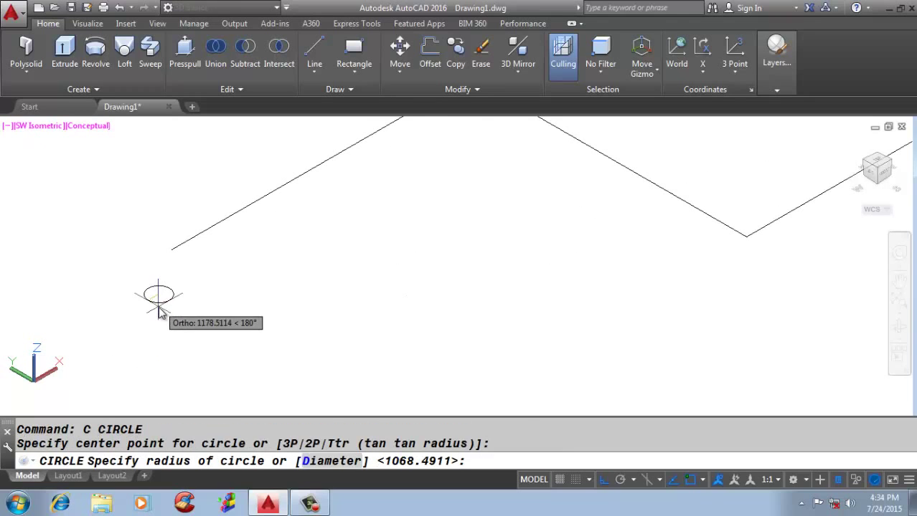
left_click(160, 310)
- Copy the zigzag polyline twice straight down along Z, spacing the three paths roughly evenly
left_click(217, 297)
left_click(199, 218)
type("c")
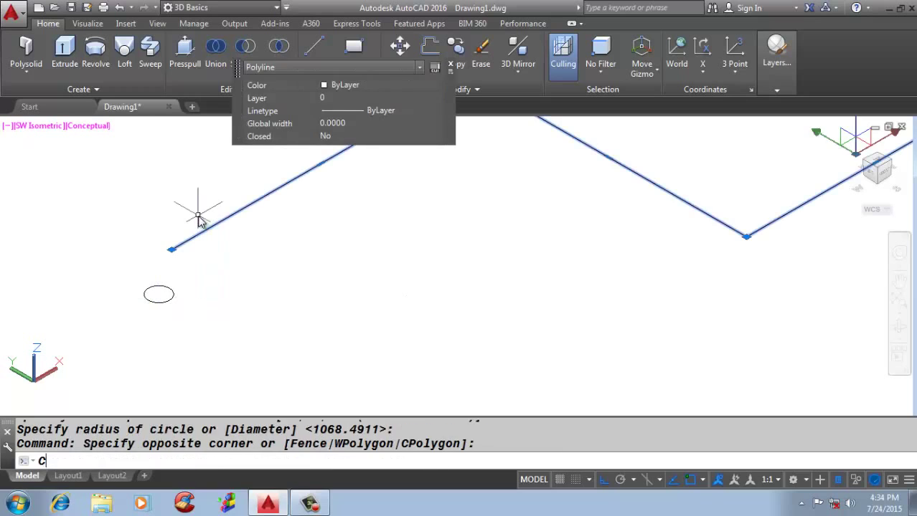
type("o")
key("Return")
scroll(230, 241, "down", 2)
left_click(246, 237)
scroll(245, 237, "down", 2)
left_click(278, 321)
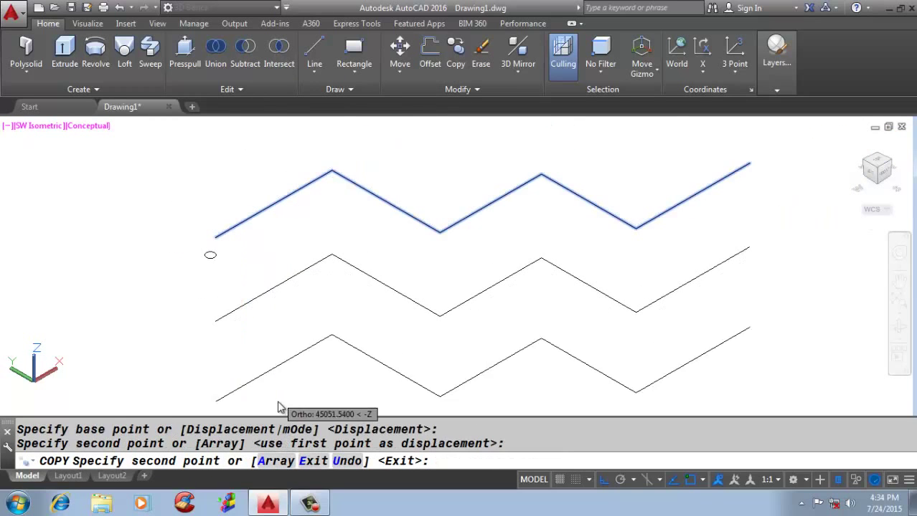
left_click(279, 408)
key("Return")
- Draw a larger circle beside the starting end of the middle zigzag polyline
scroll(204, 314, "up", 2)
type("c")
key("Return")
left_click(184, 329)
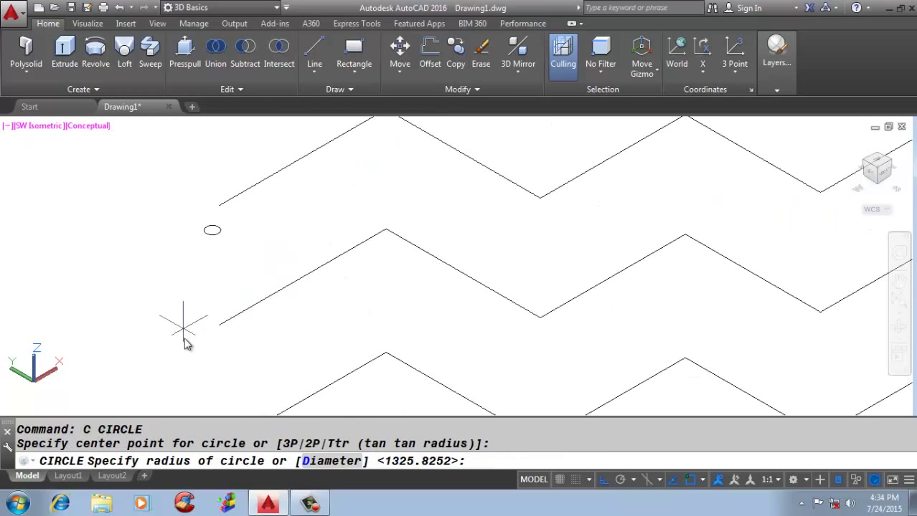
left_click(193, 356)
- Sweep the larger circle along the middle zigzag polyline as a solid
type("s")
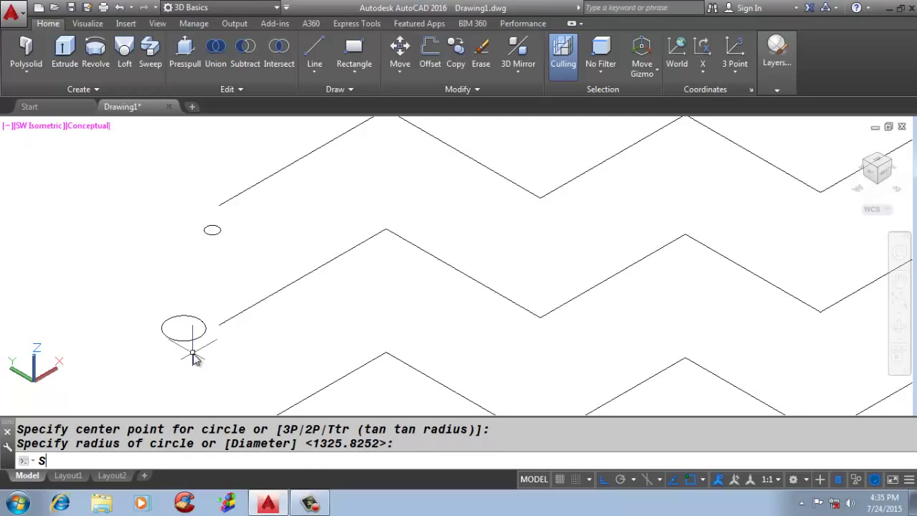
type("weep")
key("Return")
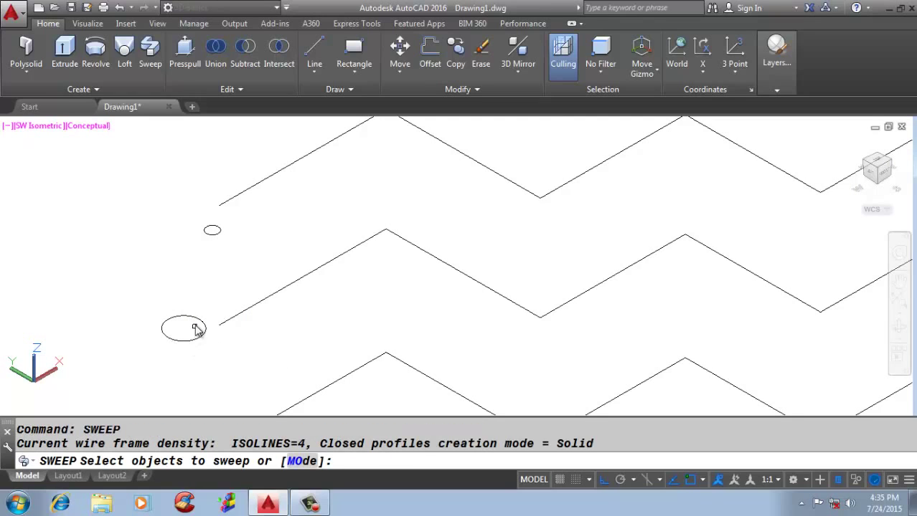
left_click(201, 326)
key("Return")
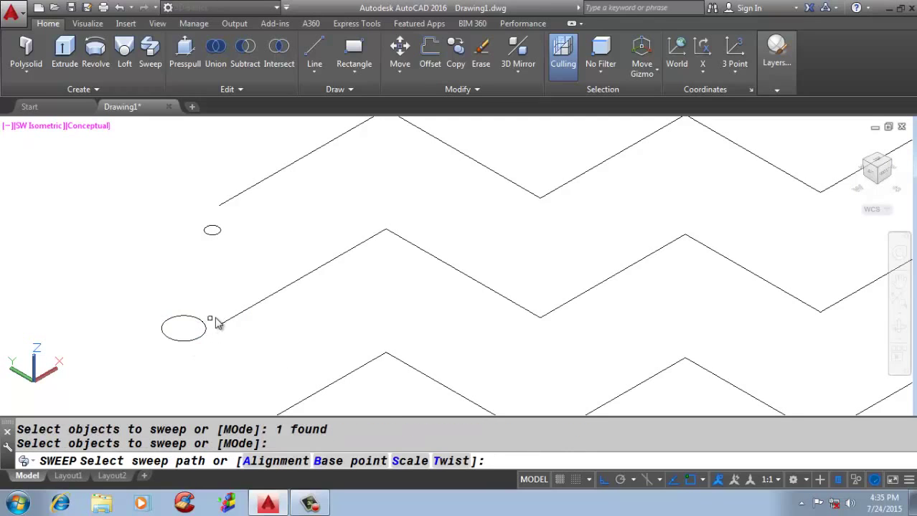
left_click(235, 319)
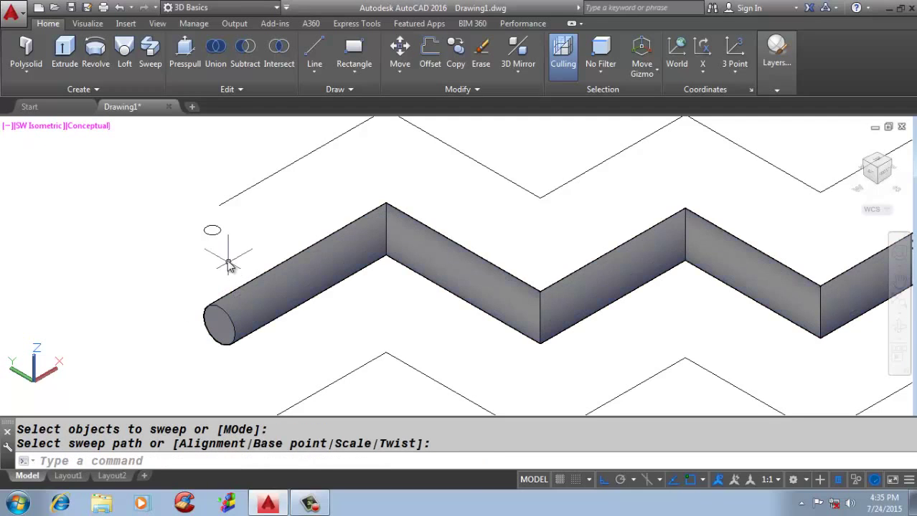
- Sweep the small circle along the upper zigzag polyline as a solid
key("Return")
left_click(219, 231)
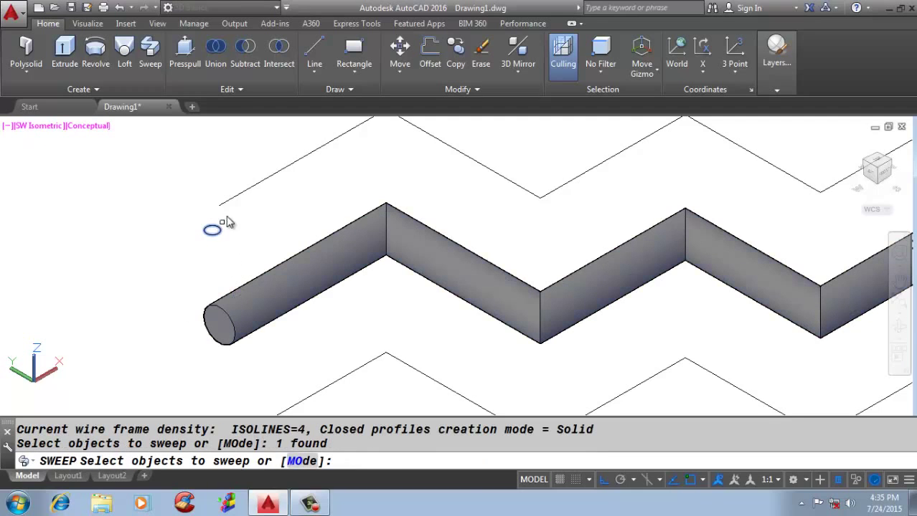
key("Return")
left_click(260, 188)
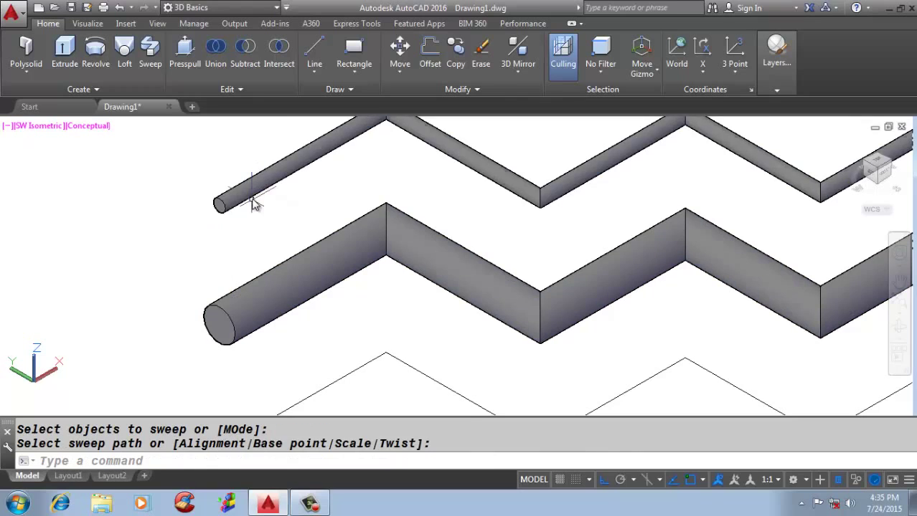
- Move the thin swept solid from its end-face centre to the centre of the thick solid's end face
left_click(254, 201)
scroll(239, 219, "up", 3)
scroll(239, 219, "up", 1)
type("M")
key("Return")
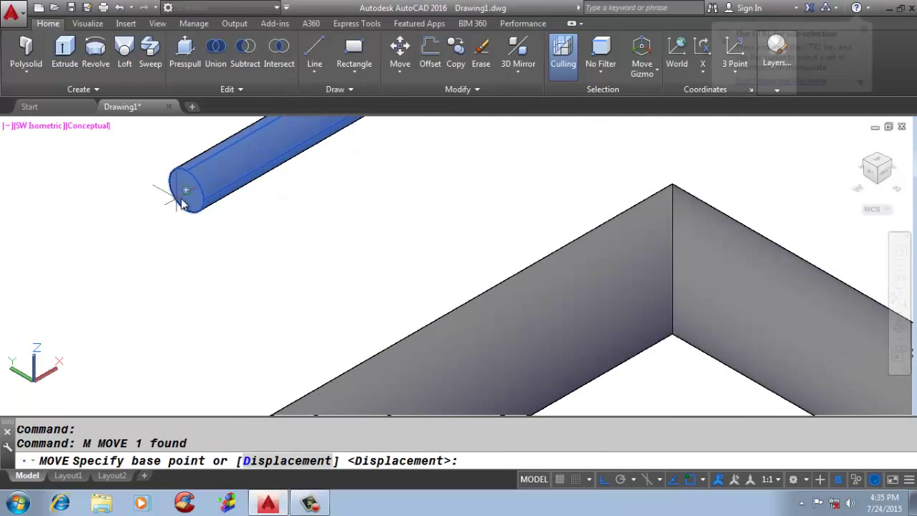
left_click(186, 190)
scroll(195, 173, "down", 3)
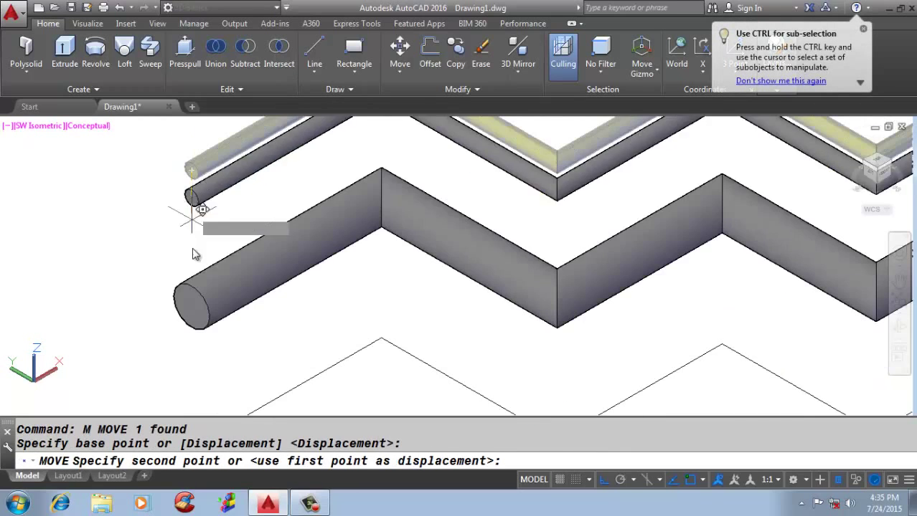
left_click(190, 308)
- Subtract the thin inner swept solid from the thick outer one to make a hollow zigzag pipe
scroll(189, 303, "up", 5)
type("SU")
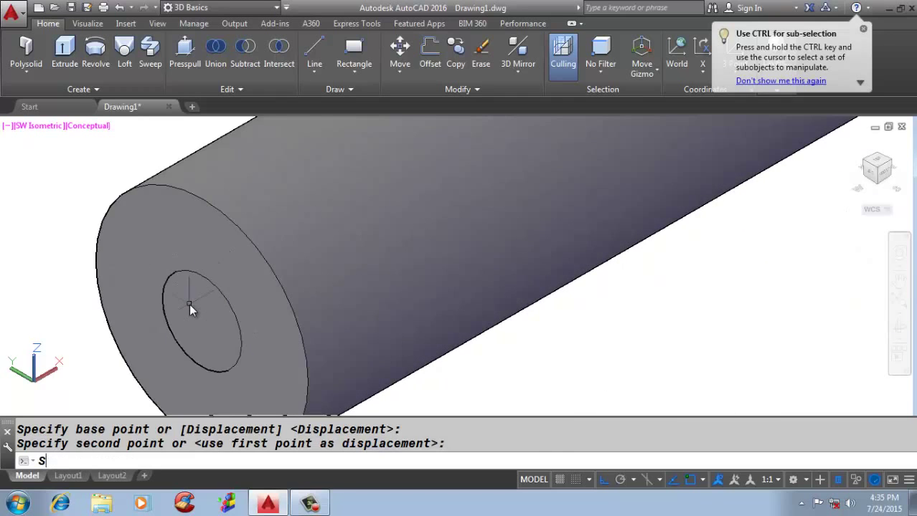
key("Return")
left_click(118, 203)
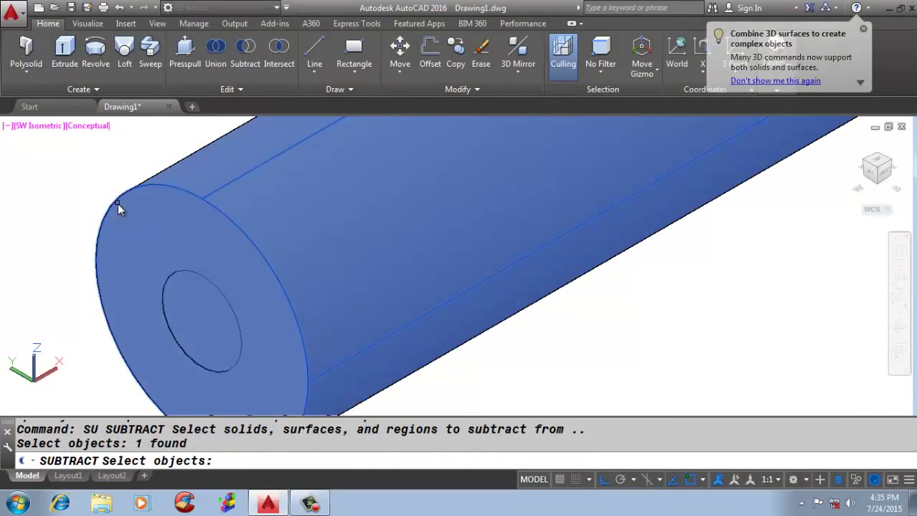
scroll(118, 229, "down", 2)
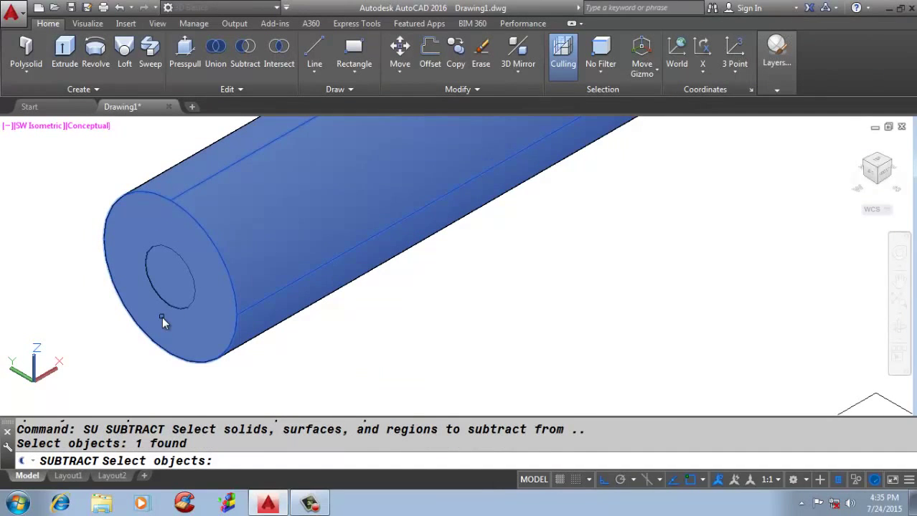
key("Return")
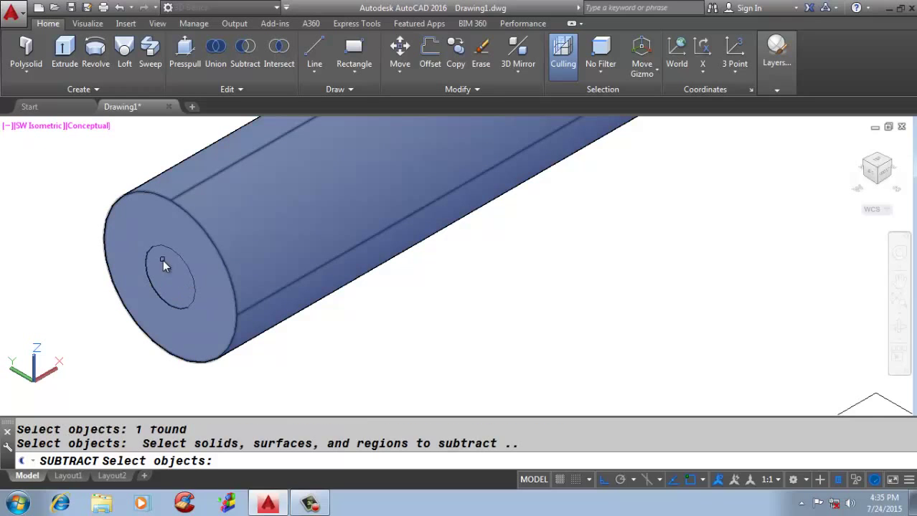
left_click(159, 296)
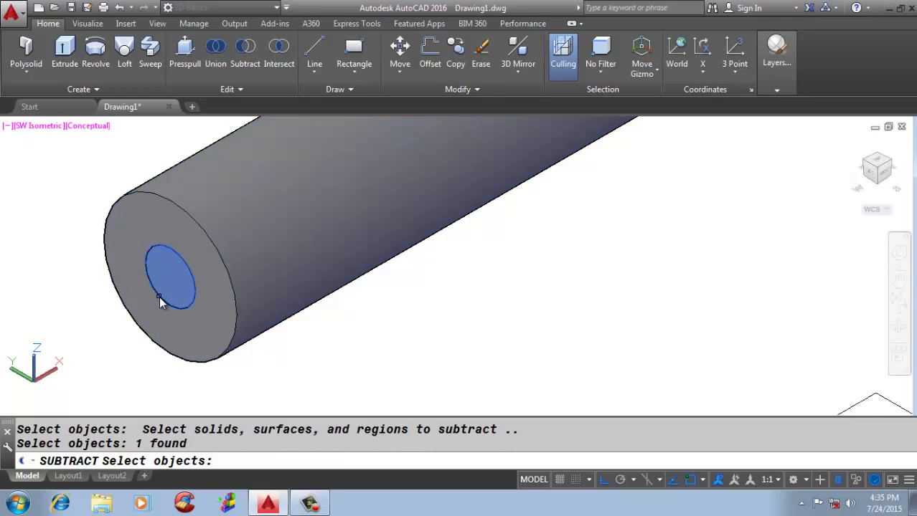
key("Return")
- Examine the hollow zigzag pipe and its open end
scroll(185, 261, "down", 5)
scroll(210, 232, "up", 2)
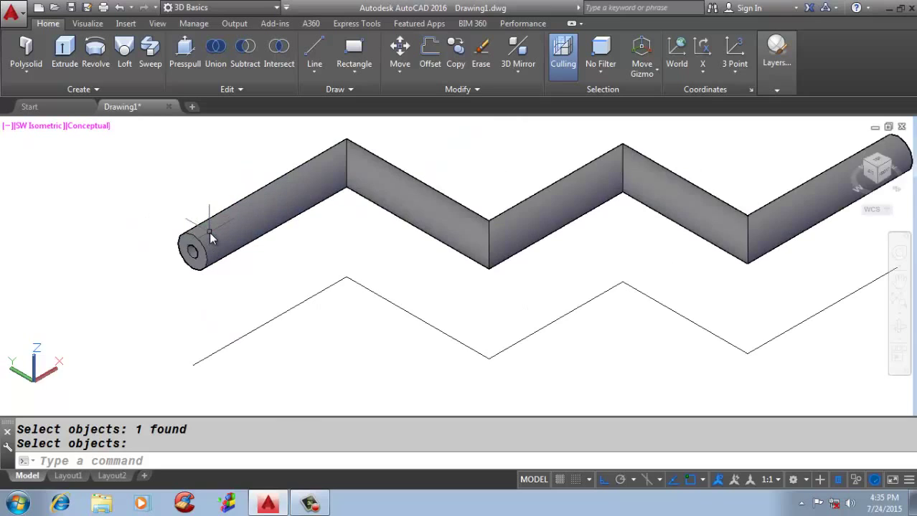
left_click(209, 232)
scroll(212, 262, "up", 3)
scroll(211, 262, "up", 2)
scroll(210, 258, "down", 3)
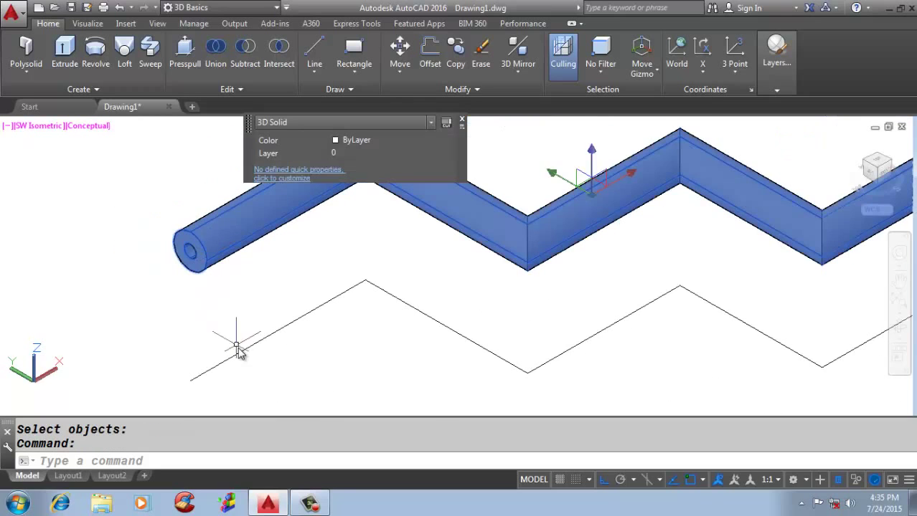
key("Escape")
key("Escape")
- Erase the remaining zigzag polyline and the hollow pipe from the drawing
left_click(244, 350)
type("E")
key("Return")
left_click(207, 265)
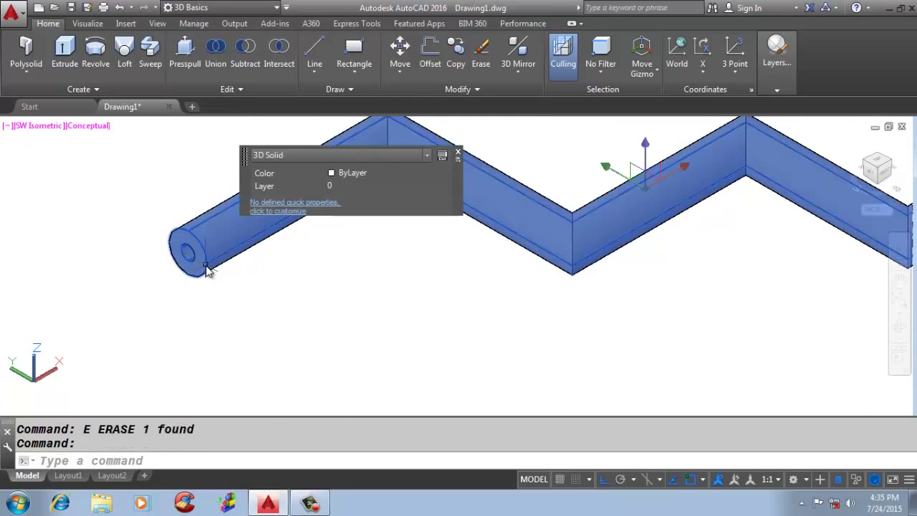
key("Delete")
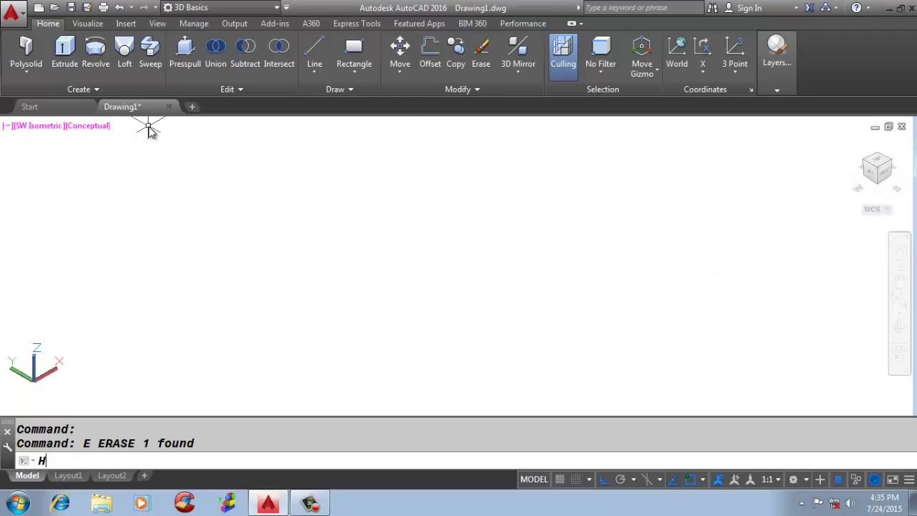
- Place a helix with a base radius of 20 and a top radius of 20
type("HELIX")
key("Return")
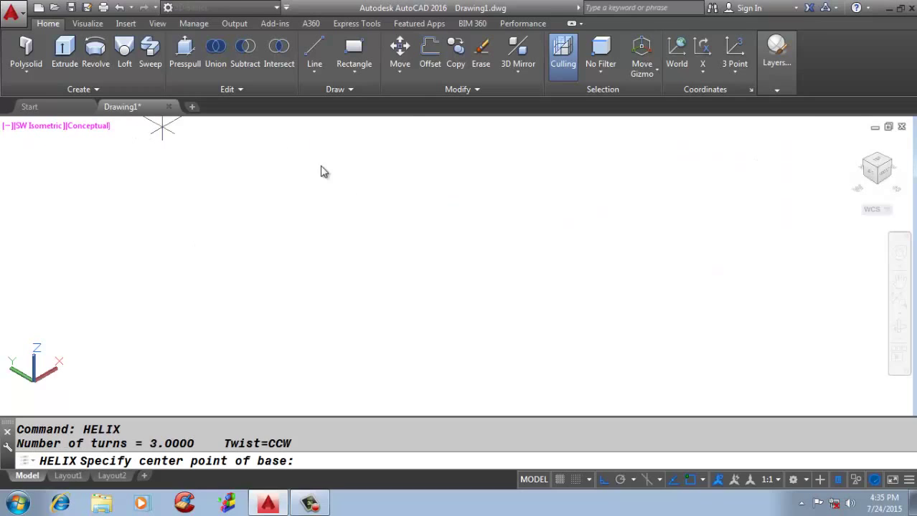
left_click(287, 369)
type("20")
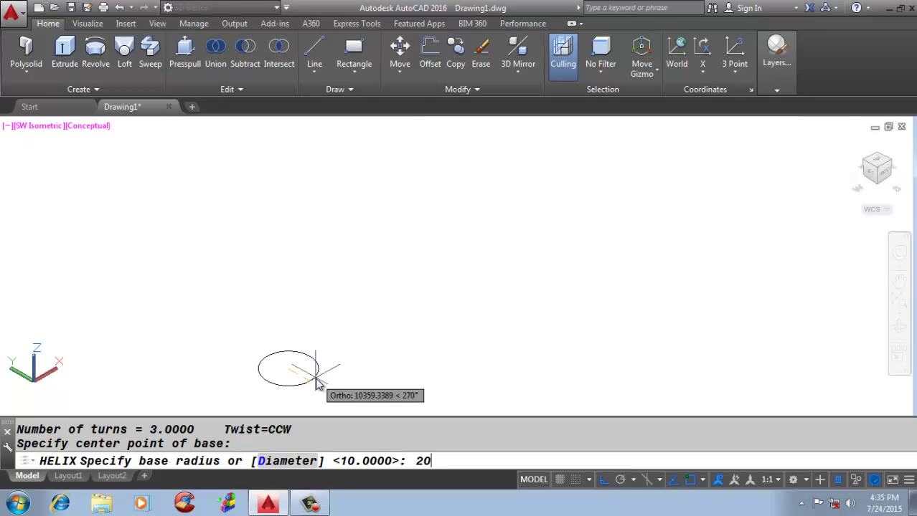
key("Return")
type("20")
key("Return")
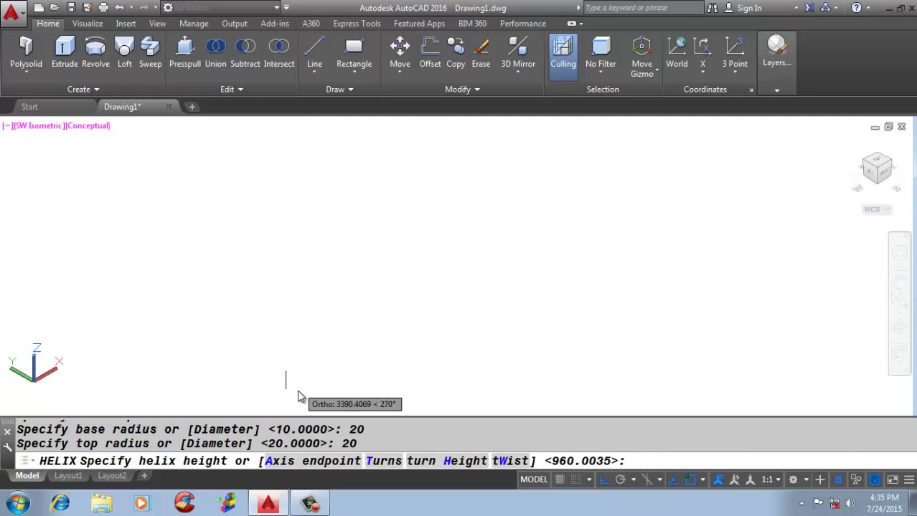
- Set the helix to 10 turns and pick a tall upright height for it
scroll(299, 397, "up", 10)
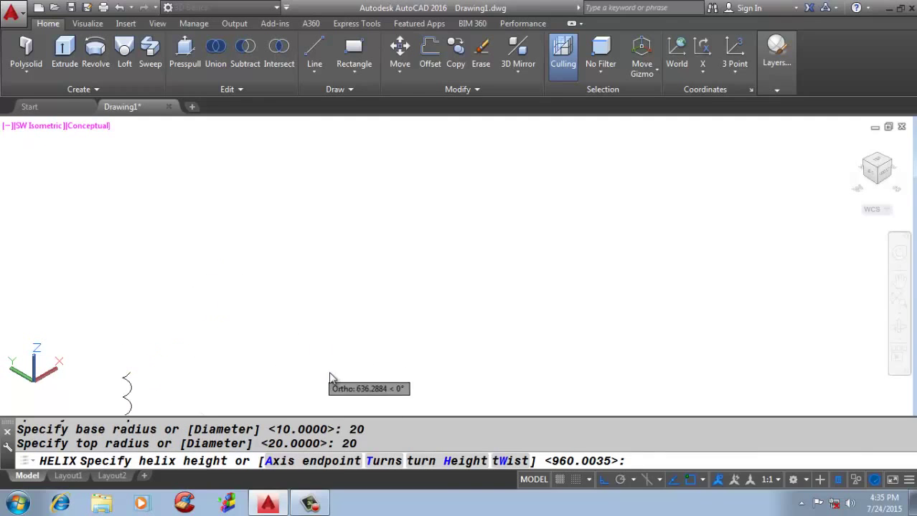
left_click(374, 461)
type("1")
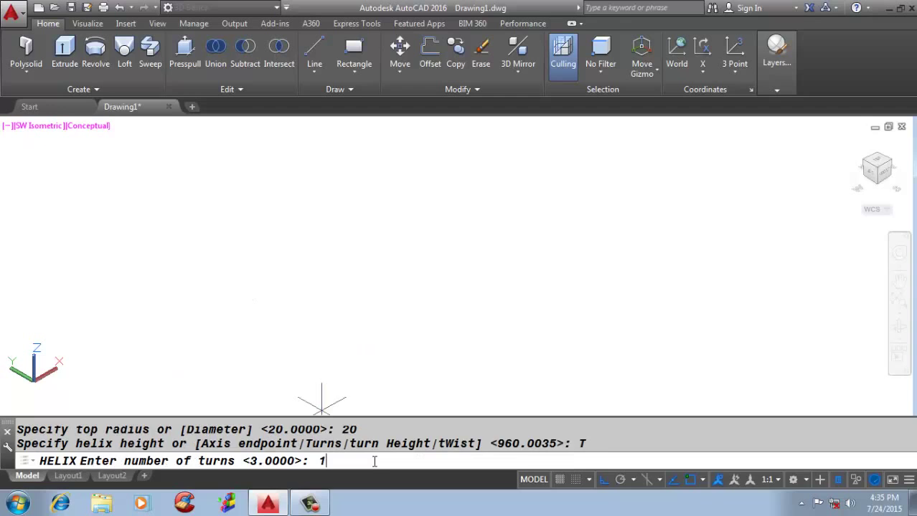
type("0")
key("Return")
left_click(172, 188)
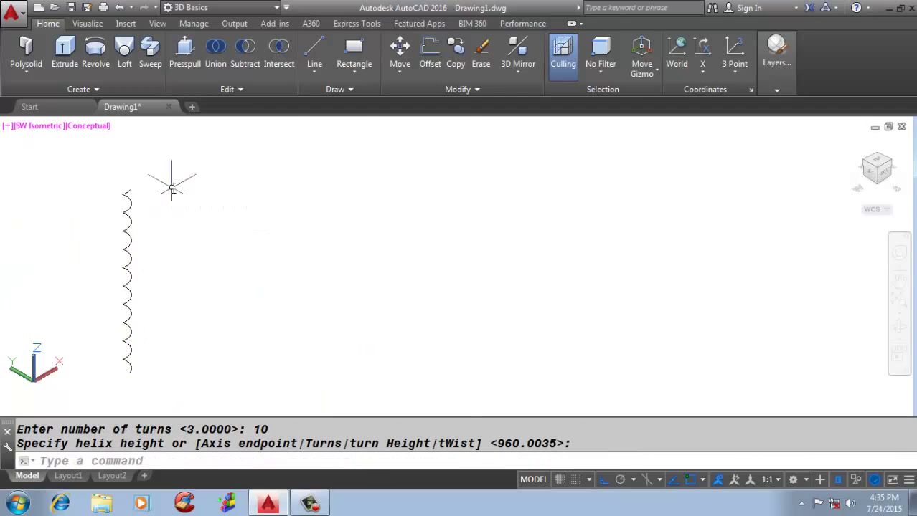
- Draw a small 10-sided polygon, inscribed in a circle, centred on the upper end of the helix
scroll(94, 187, "up", 10)
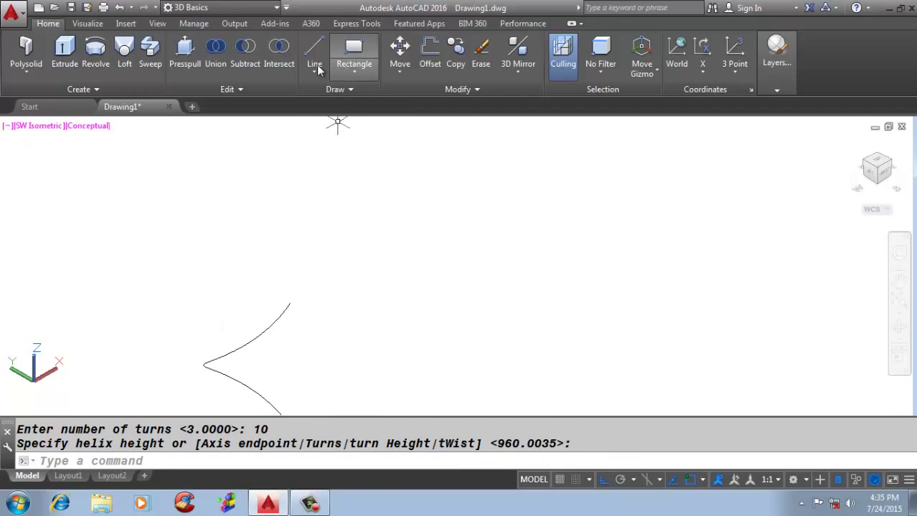
left_click(354, 70)
left_click(347, 94)
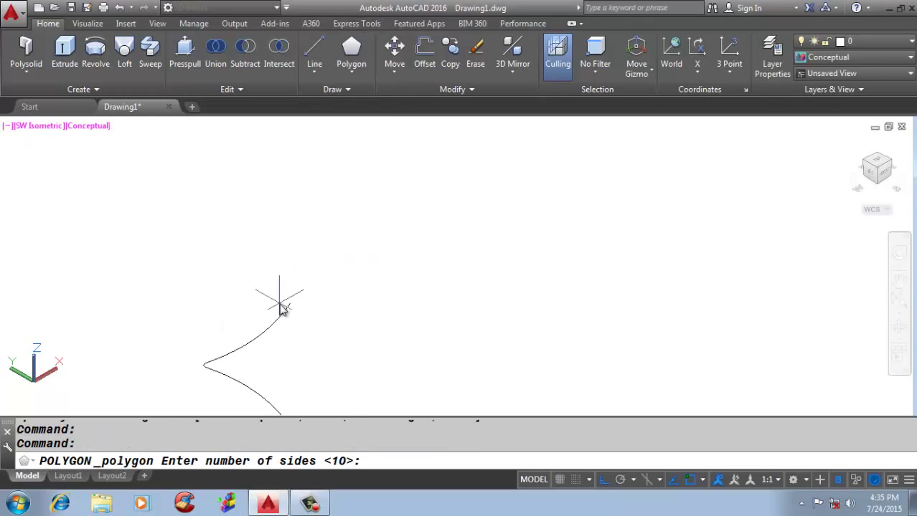
key("Return")
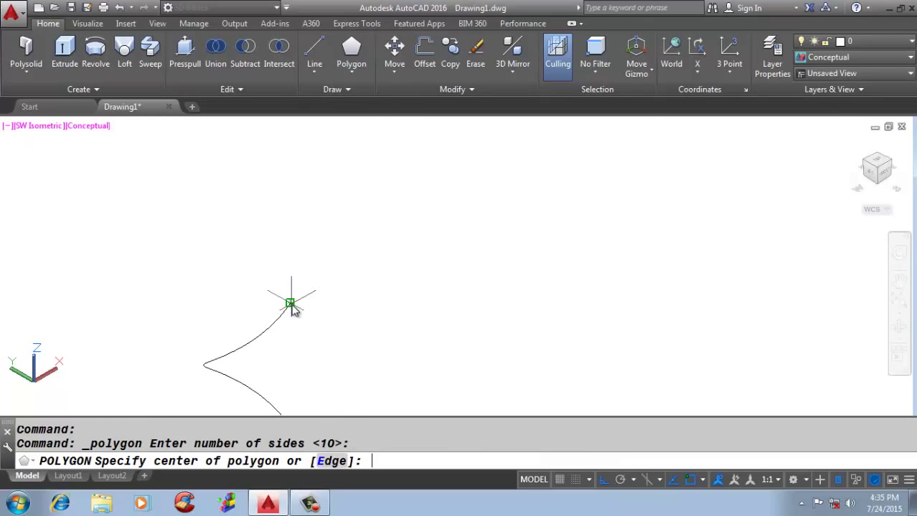
left_click(292, 307)
key("Return")
left_click(311, 314)
- Sweep the 10-sided polygon along the helix to form a coiled solid
scroll(310, 317, "up", 2)
type("SW")
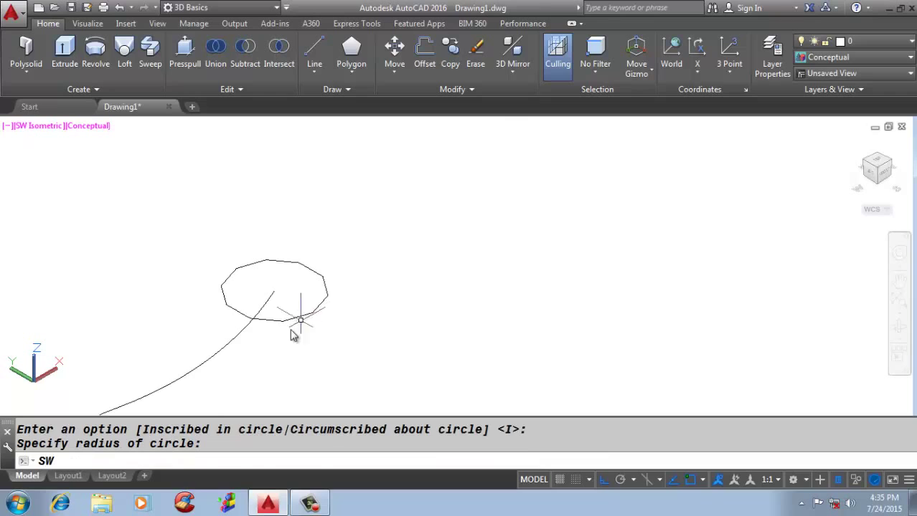
key("Return")
left_click(270, 320)
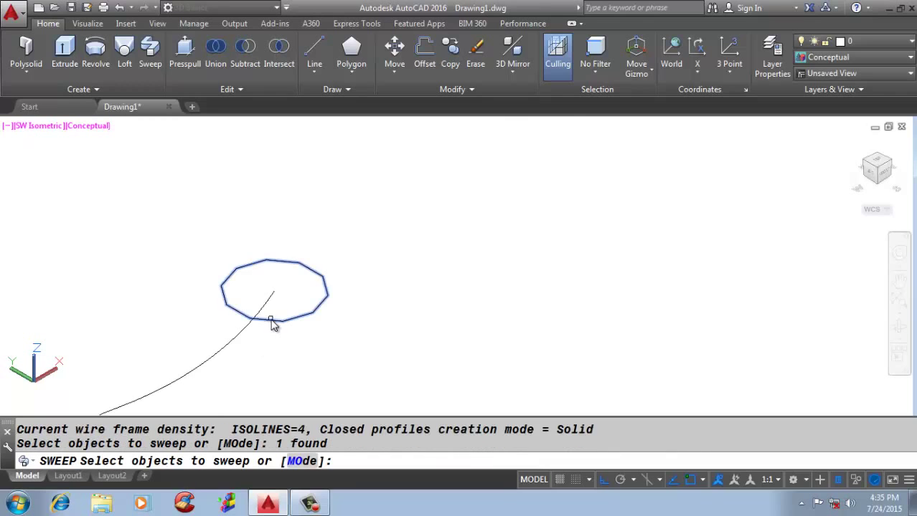
key("Return")
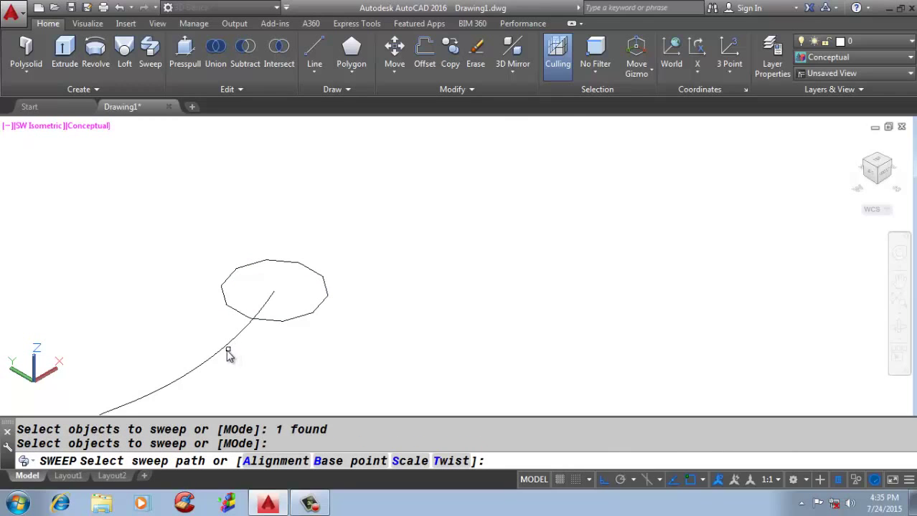
left_click(226, 356)
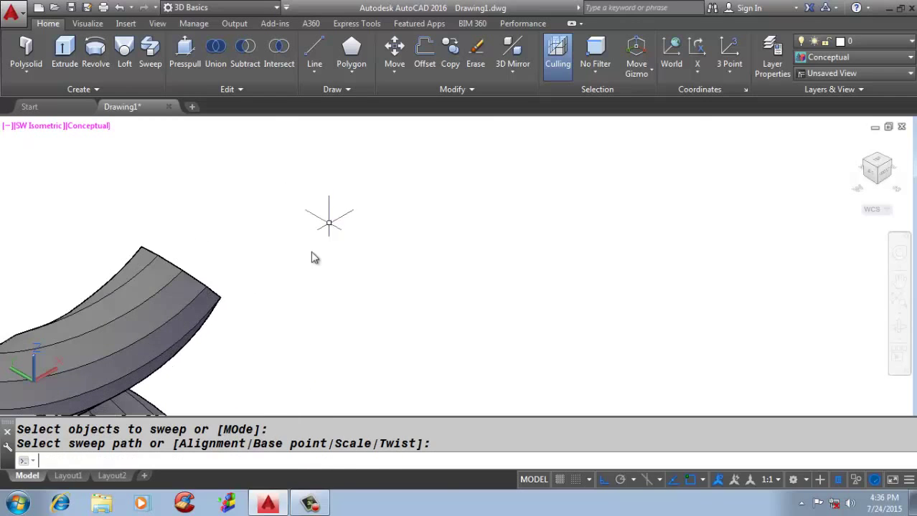
- Exit the Outlook 2007 startup wizard and return to the drawing
key("Escape")
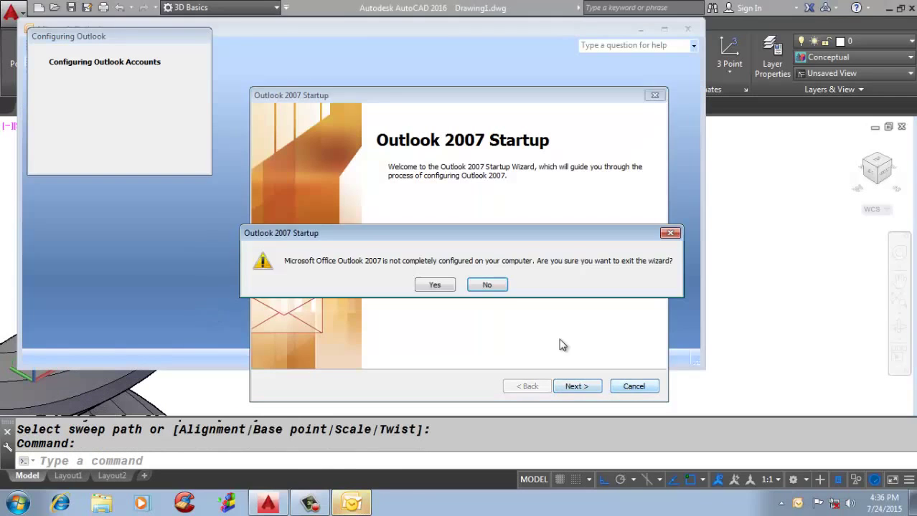
left_click(419, 285)
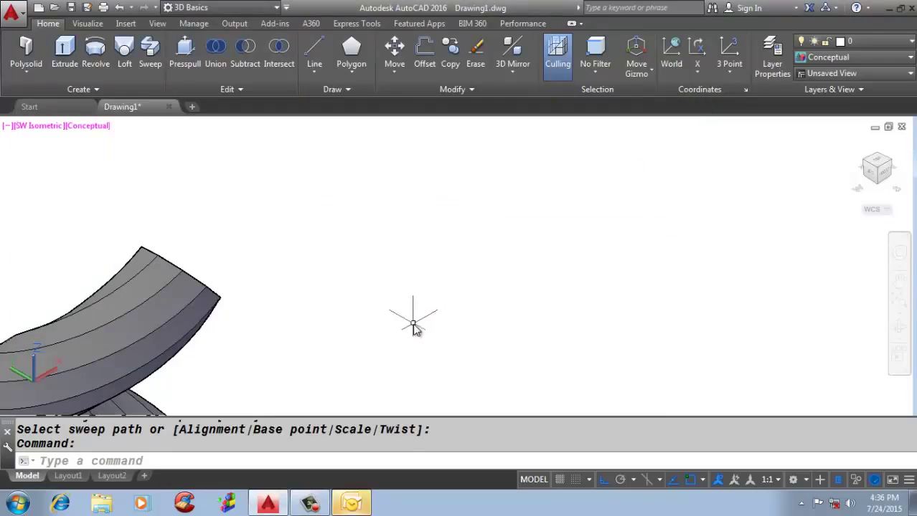
left_click(317, 354)
left_click(348, 331)
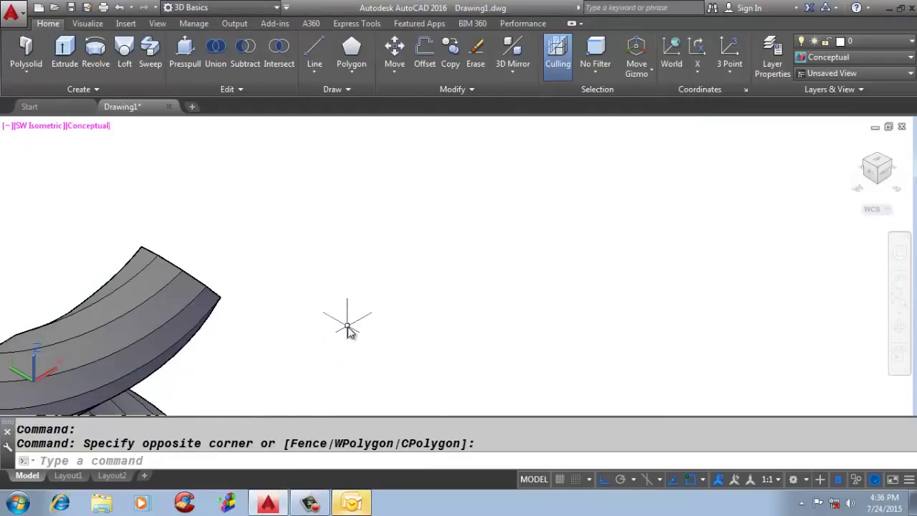
- Zoom to the extents of the drawing and regenerate the display of the swept coil
middle_click_drag(348, 332, 493, 275, "shift")
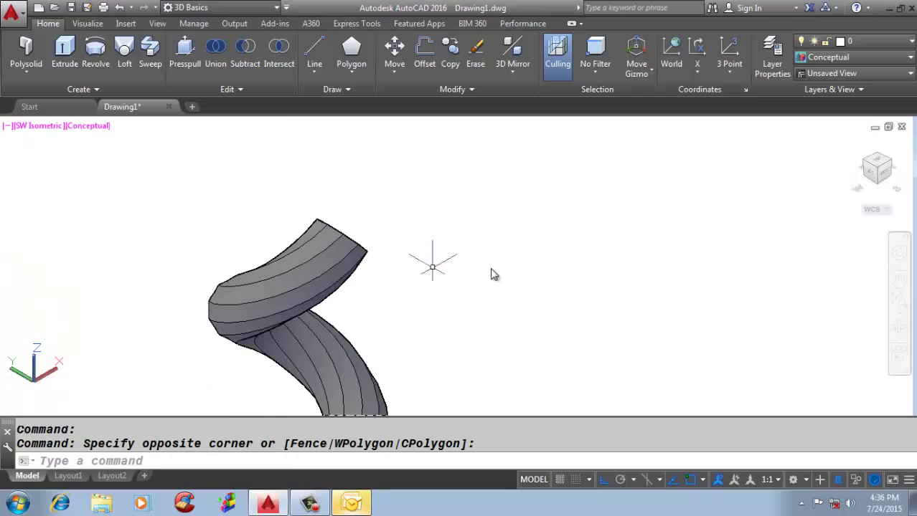
mouse_move(880, 169)
left_mouse_down()
mouse_move(827, 182)
mouse_move(794, 211)
mouse_move(845, 190)
left_mouse_up()
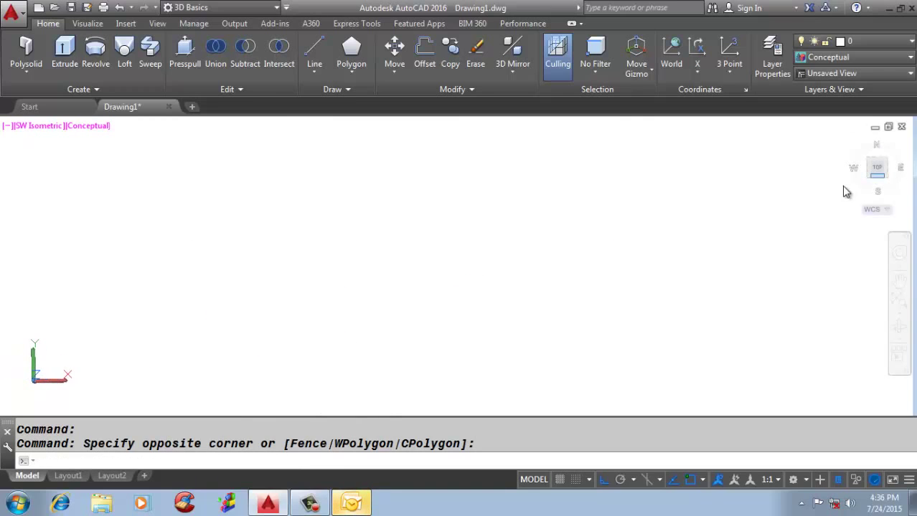
key("Escape")
key("Escape")
type("z")
key("Return")
type("e")
key("Return")
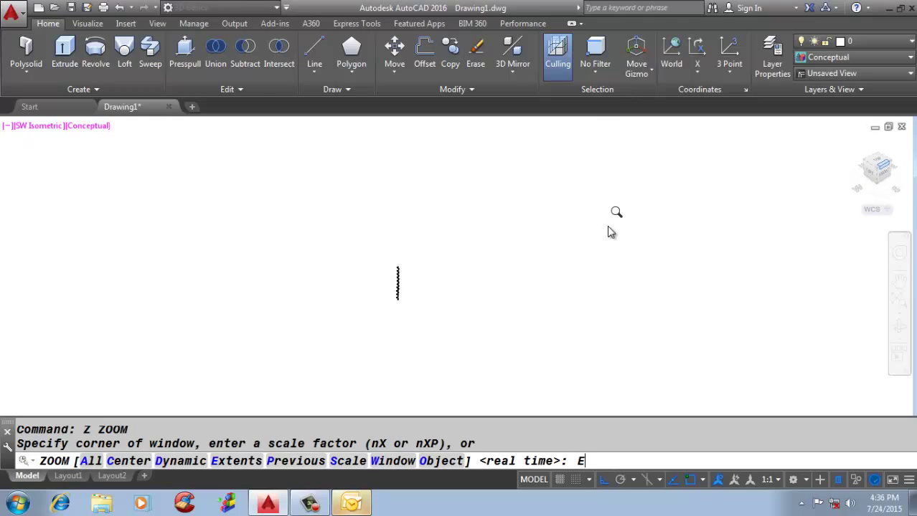
type("re")
key("Return")
- Examine the swept coil's upper end up close and its full length
scroll(459, 287, "up", 6)
left_click(518, 271)
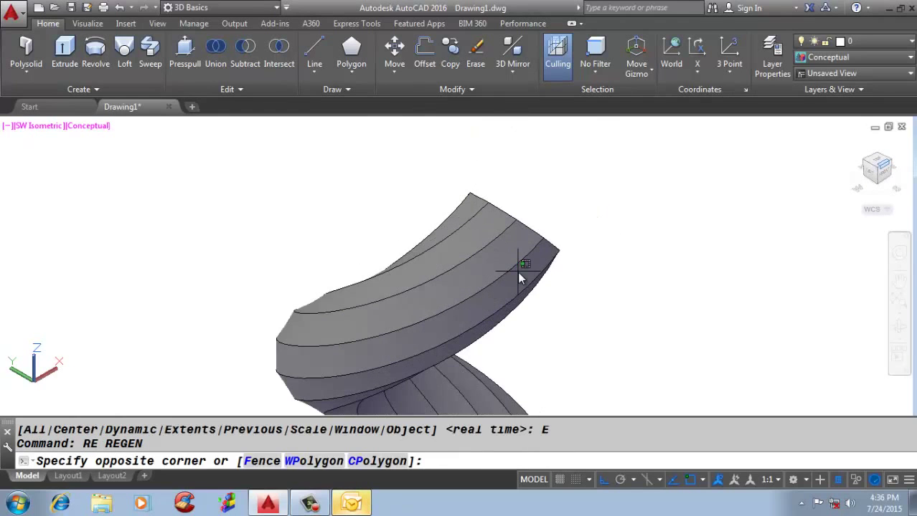
left_click(359, 278)
scroll(399, 279, "down", 2)
left_click(456, 242)
left_click(365, 310)
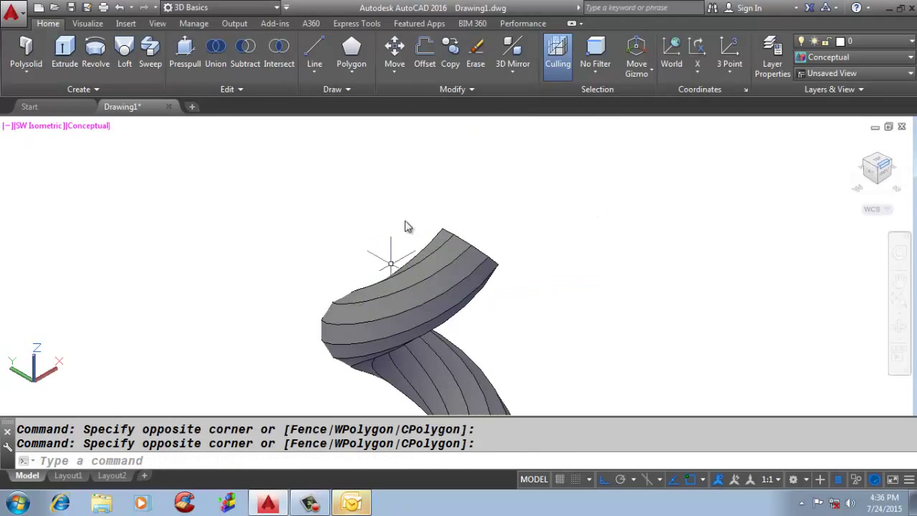
scroll(411, 213, "down", 8)
scroll(444, 209, "down", 3)
left_click(376, 285)
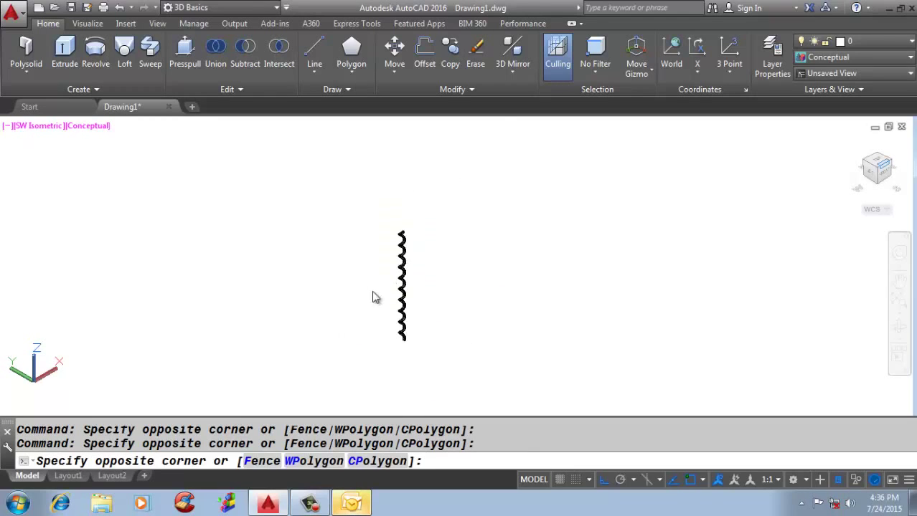
left_click(327, 192)
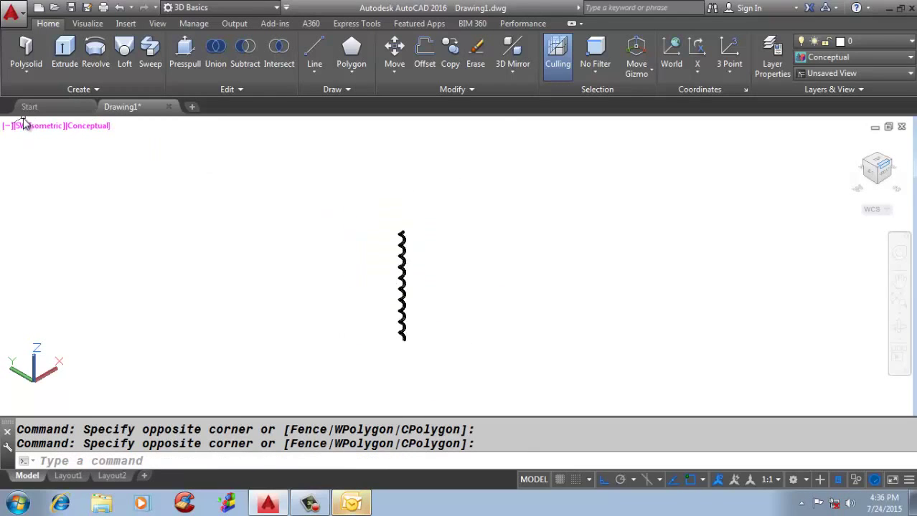
key("Escape")
key("Escape")
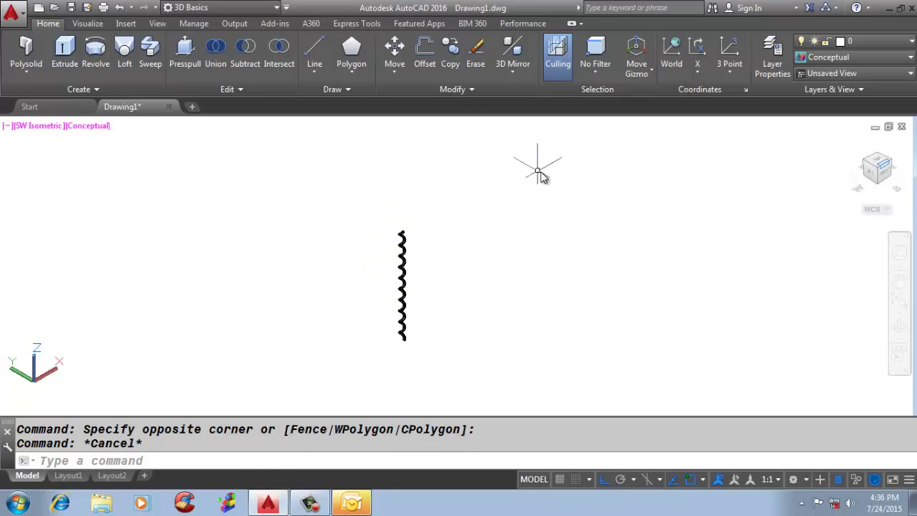
- Look at the coil in the Top view and return to the SW Isometric view
left_click(815, 74)
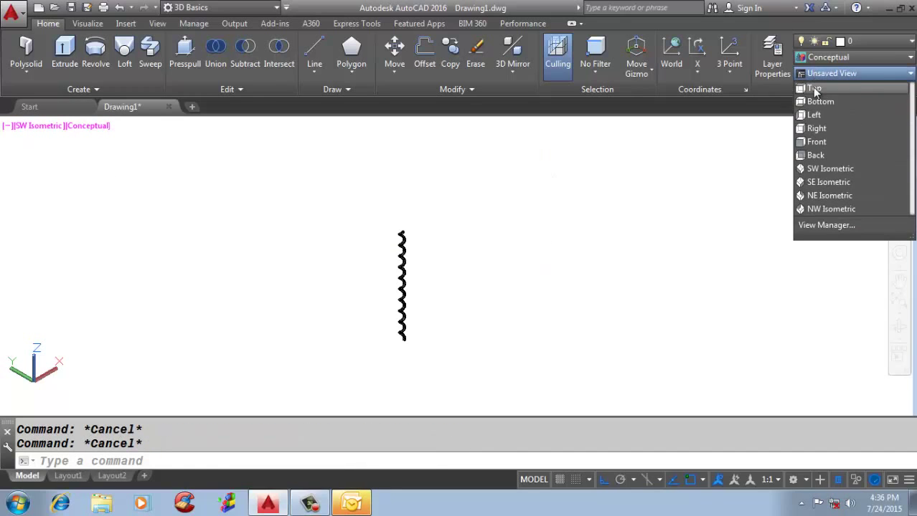
left_click(812, 87)
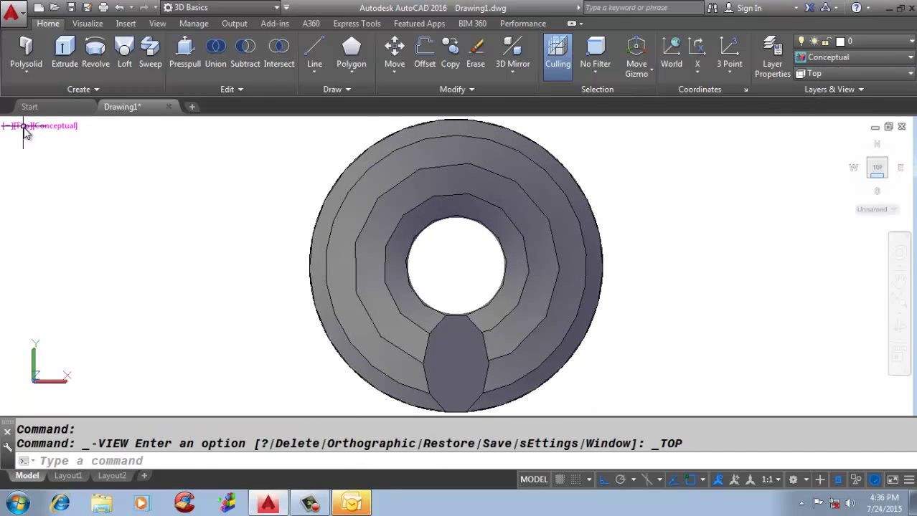
left_click(814, 74)
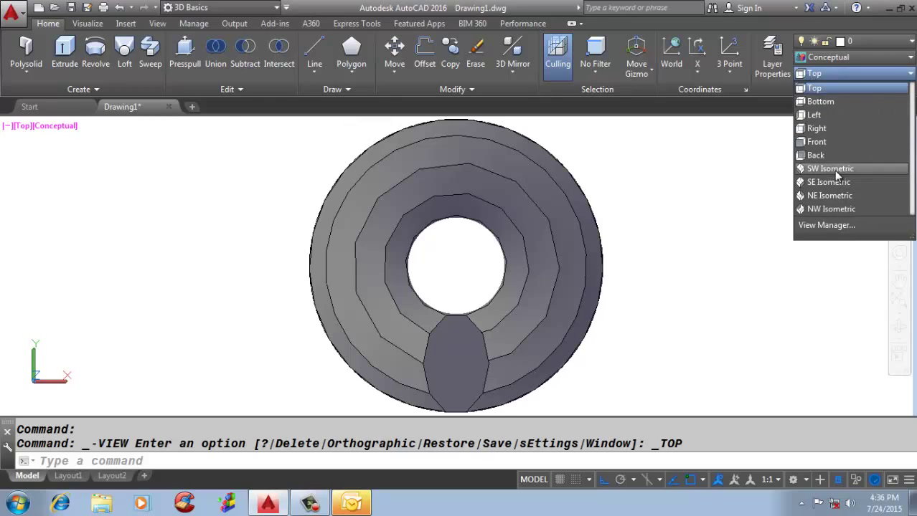
left_click(832, 170)
- Erase all objects from the drawing and refresh the empty view
key("ctrl+a")
type("e")
key("Return")
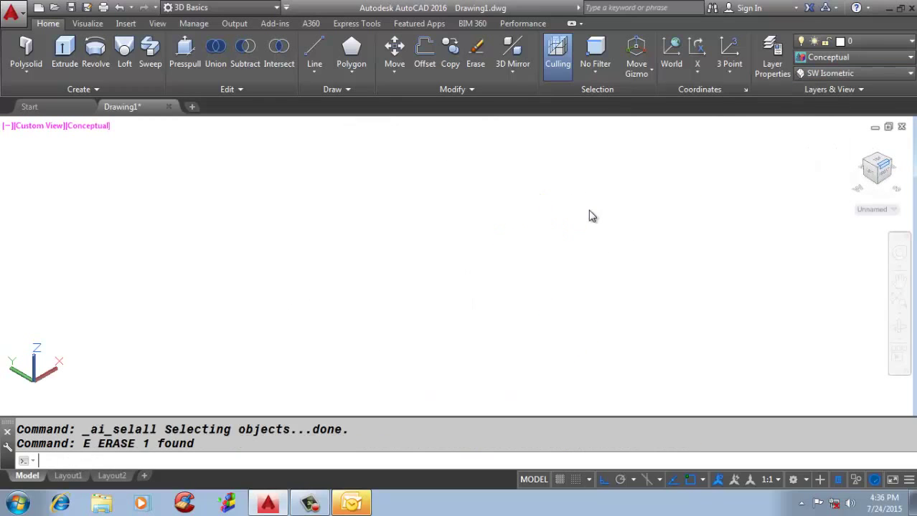
type("z")
key("Return")
type("3E")
key("Return")
type("r")
key("Return")
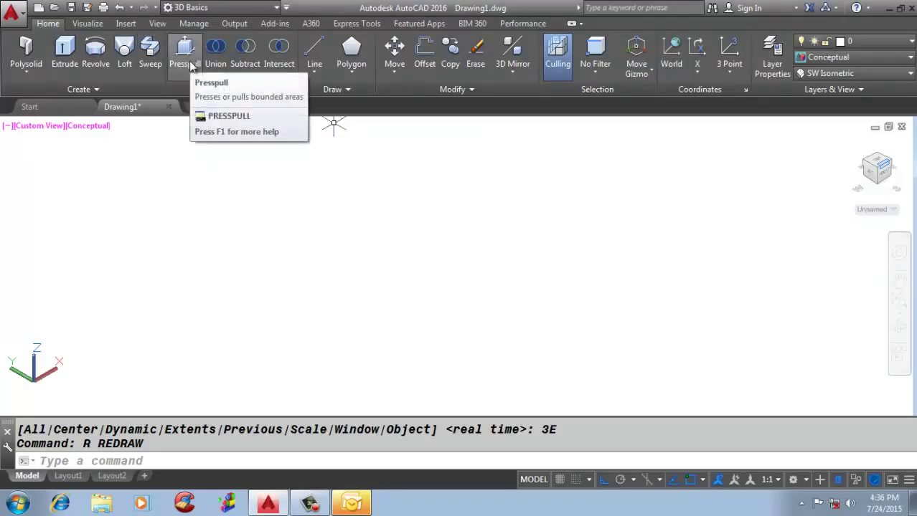
- Draw an upright rectangular box in the emptied drawing
left_click(38, 66)
left_click(41, 100)
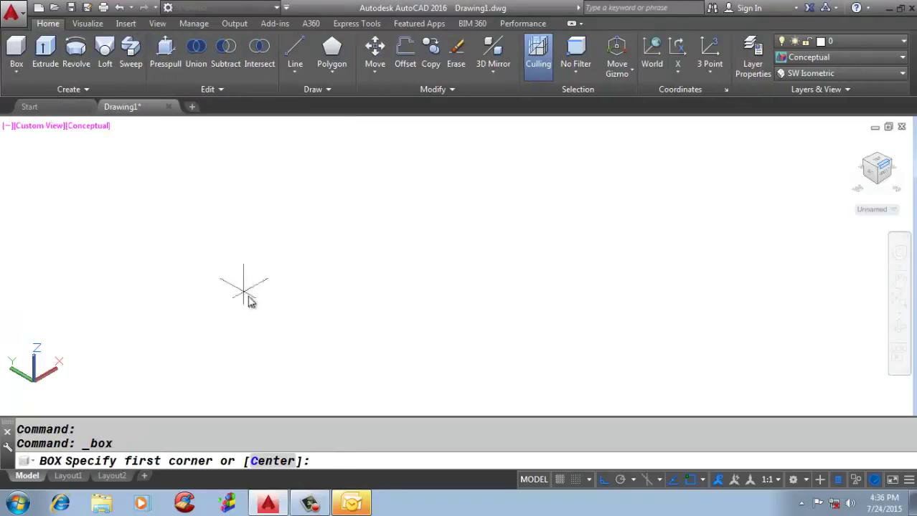
left_click(253, 299)
left_click(284, 242)
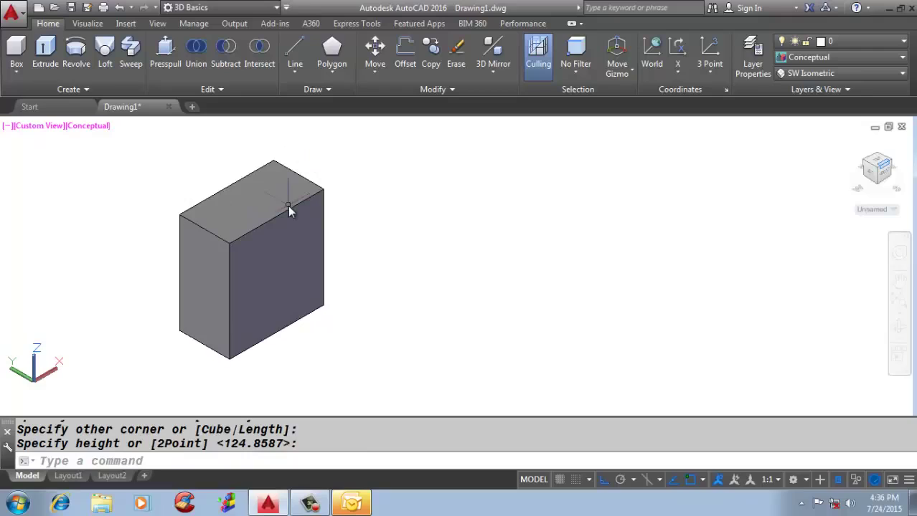
type("l")
key("Return")
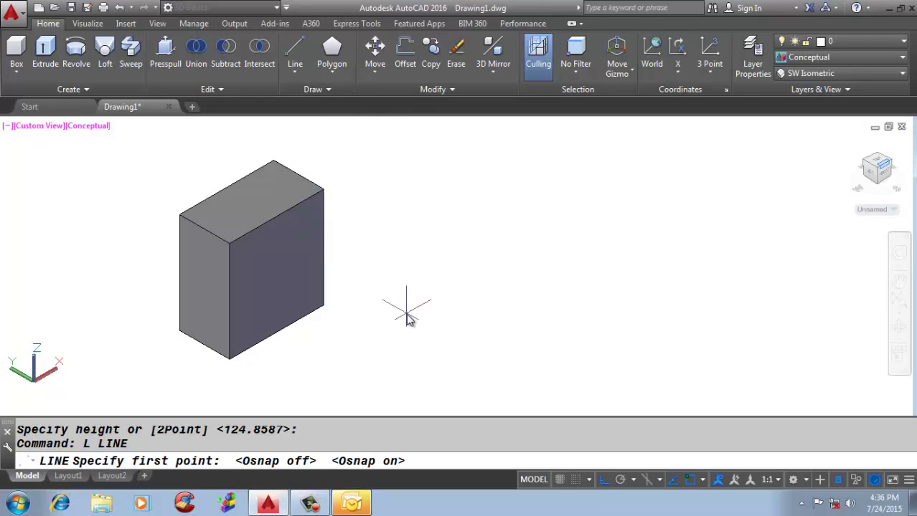
left_click(241, 244)
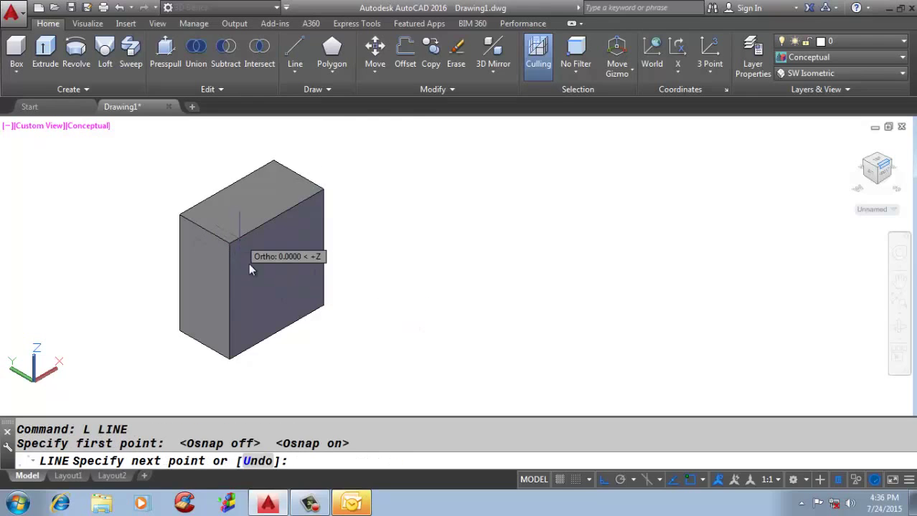
key("Escape")
scroll(396, 251, "down", 3)
left_click(396, 250)
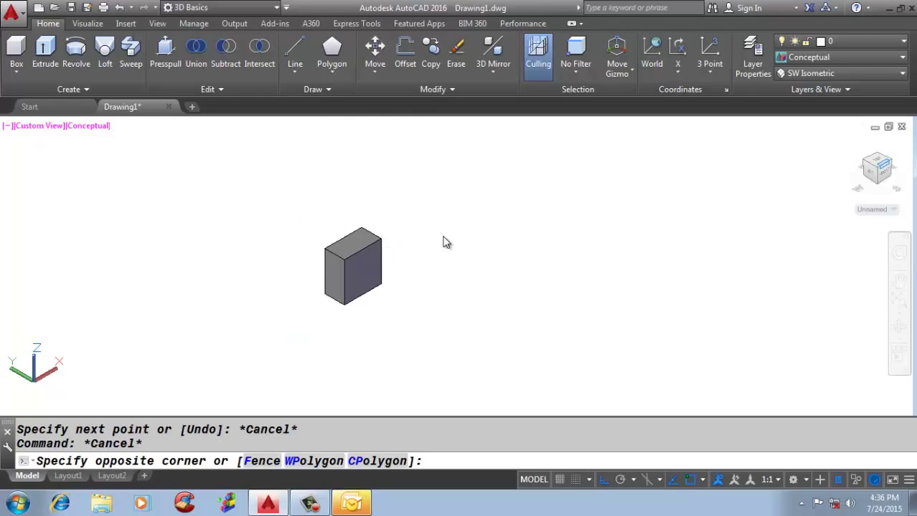
key("Escape")
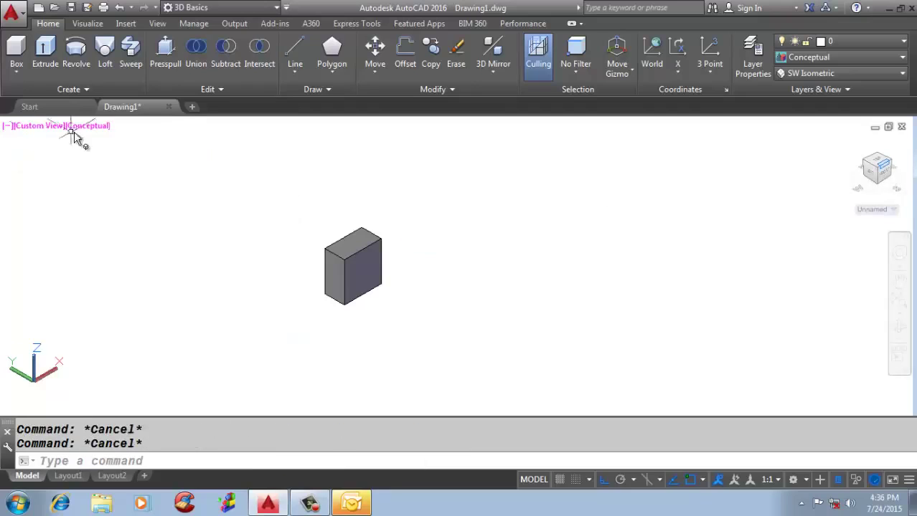
- Close Drawing1 without saving the changes and start a new drawing
left_click(170, 107)
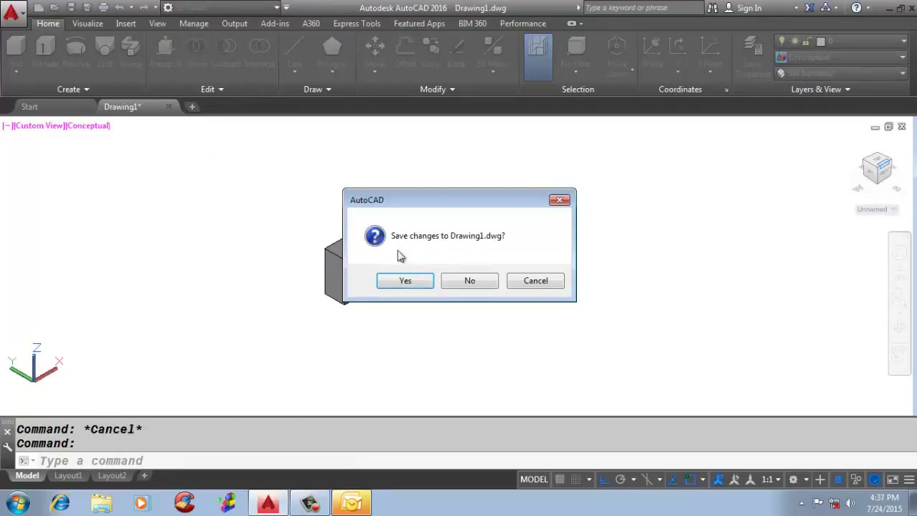
left_click(449, 281)
left_click(184, 246)
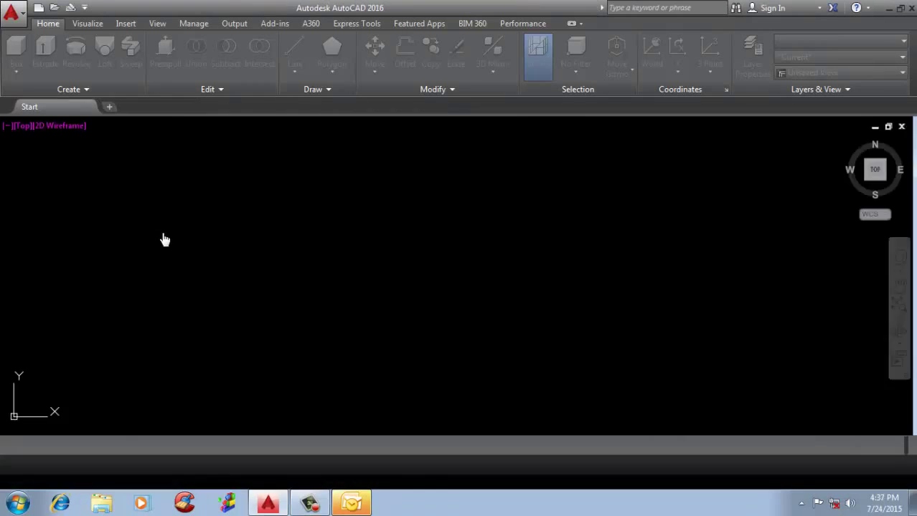
- Set the new drawing to SW Isometric view and Conceptual style, with the grid off and Ortho on
left_click(30, 125)
left_click(72, 249)
left_click(97, 129)
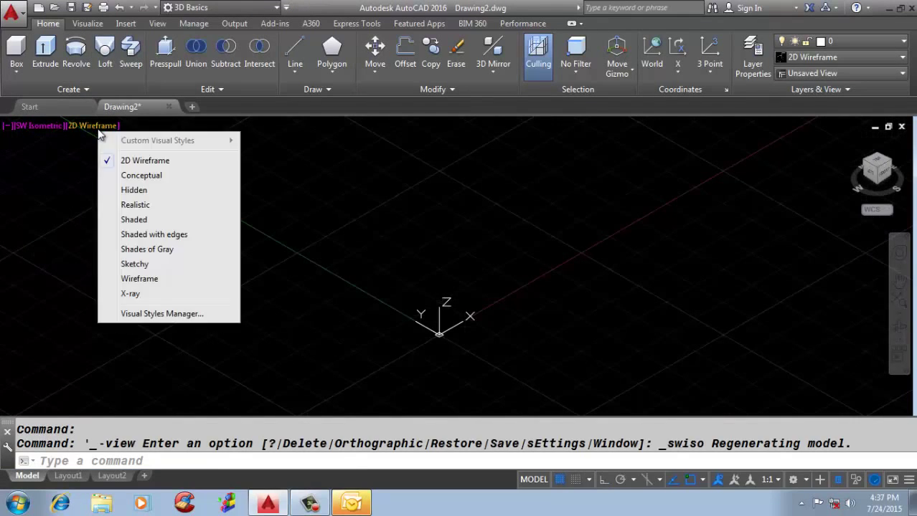
left_click(124, 171)
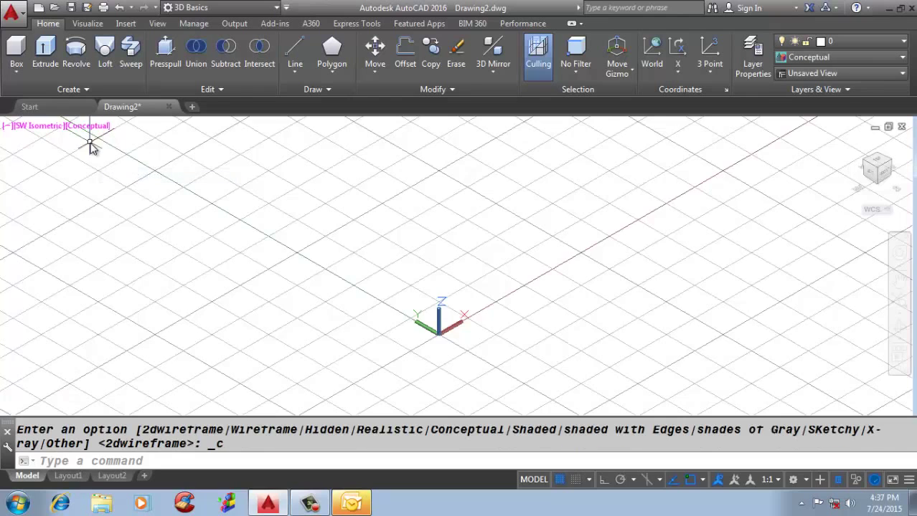
key("F7")
key("F8")
- Draw a large rectangular box beside the origin, picking its base corners and height freehand
left_click(16, 52)
left_click(217, 371)
left_click(256, 261)
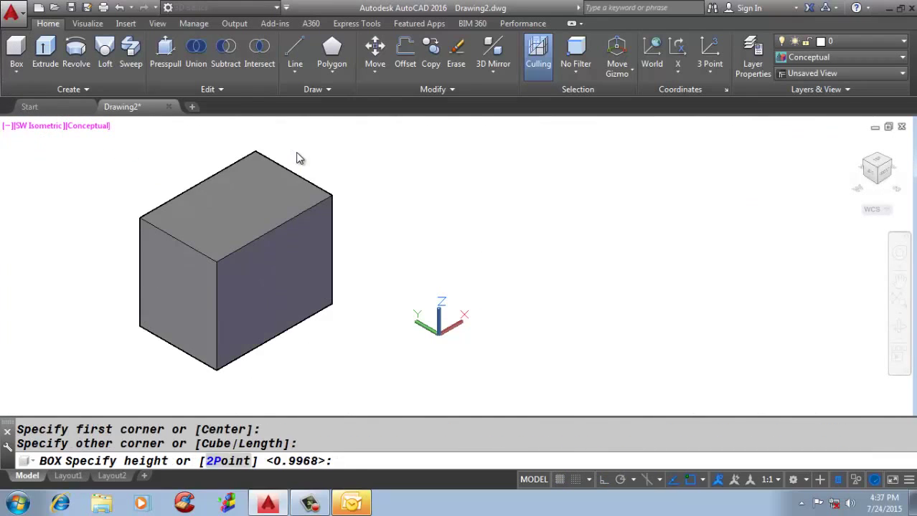
left_click(300, 158)
- Draw a diagonal line across the box's long vertical face, from its upper far corner to its lower near corner
type("l")
key("Return")
left_click(333, 195)
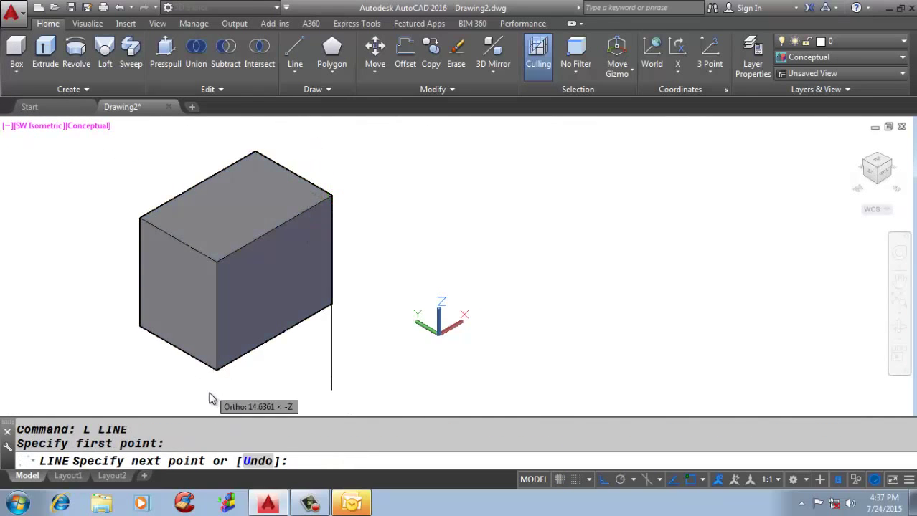
left_click(218, 370)
key("Return")
- Presspull the upper triangular half of the box's divided face inward freehand, leaving a diagonal ledge
scroll(298, 183, "up", 2)
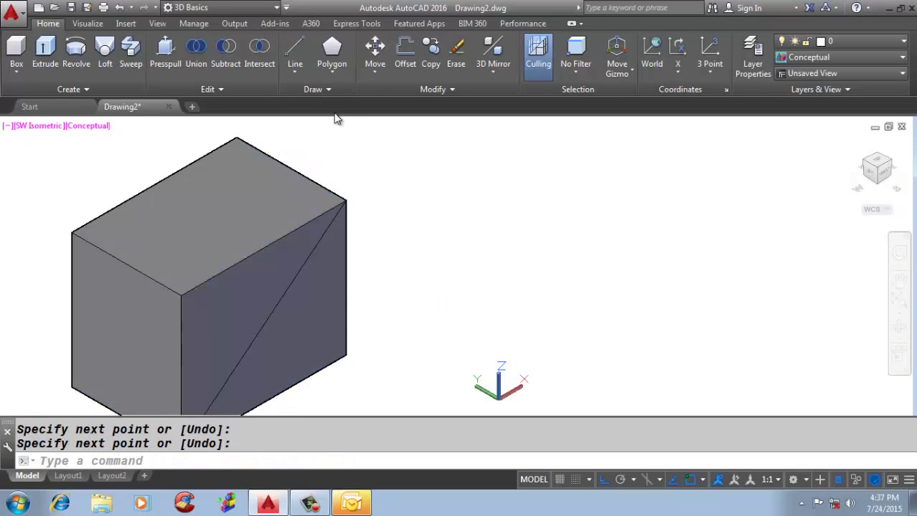
left_click(165, 52)
left_click(224, 303)
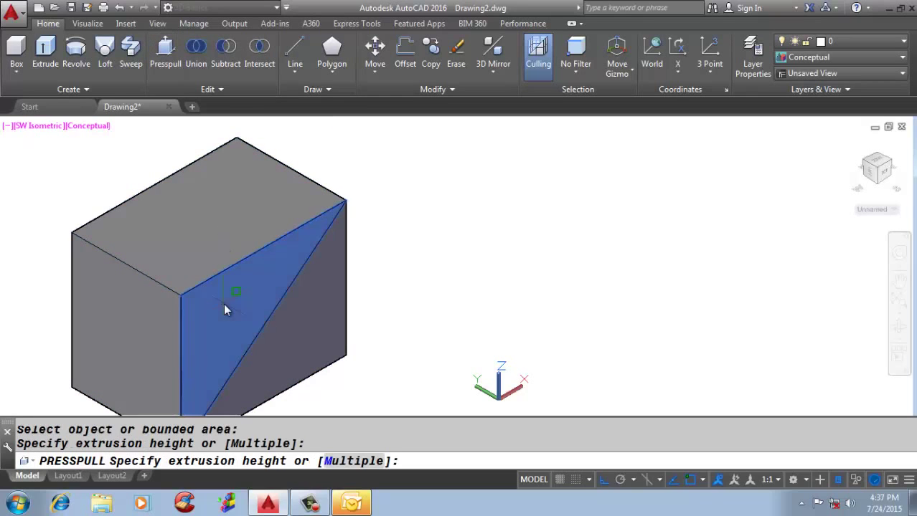
scroll(327, 208, "down", 2)
scroll(311, 201, "up", 2)
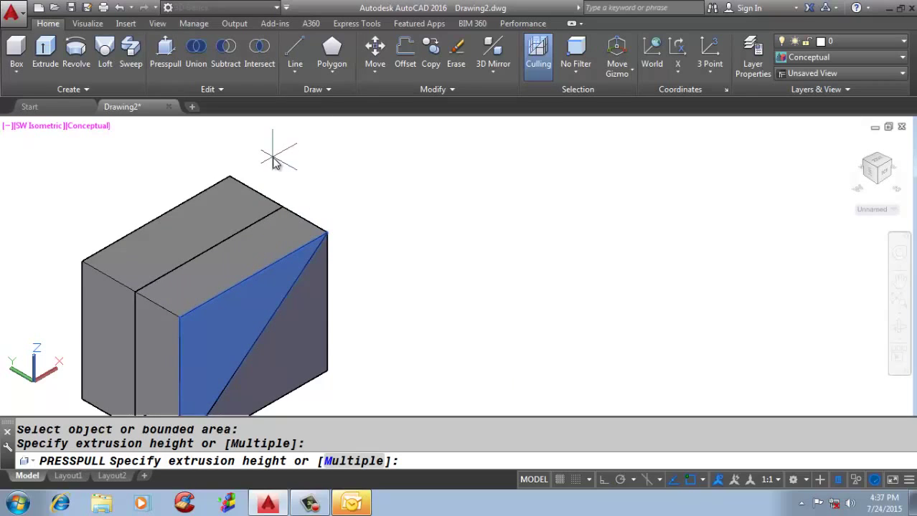
scroll(290, 172, "up", 2)
left_click(257, 162)
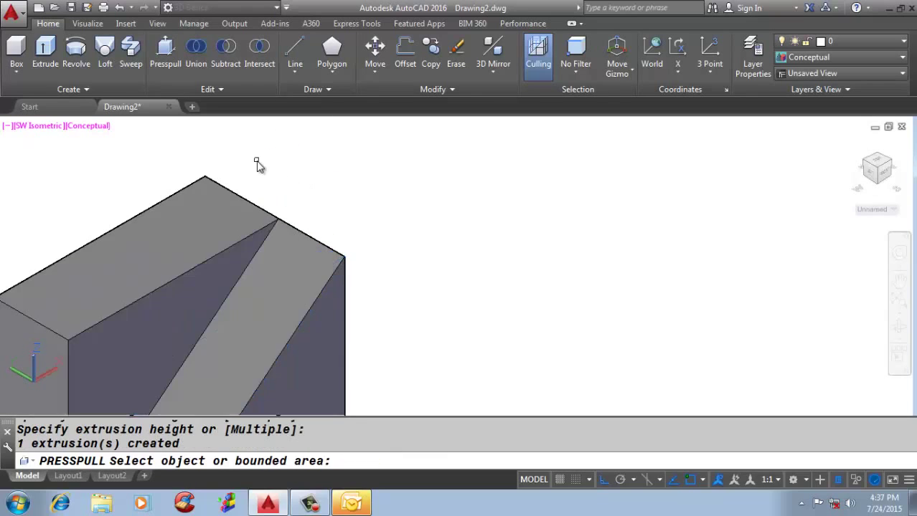
- Presspull the recessed upper triangular face outward freehand, well beyond the lower triangular half
scroll(208, 243, "down", 3)
left_click(288, 342)
left_click(310, 320)
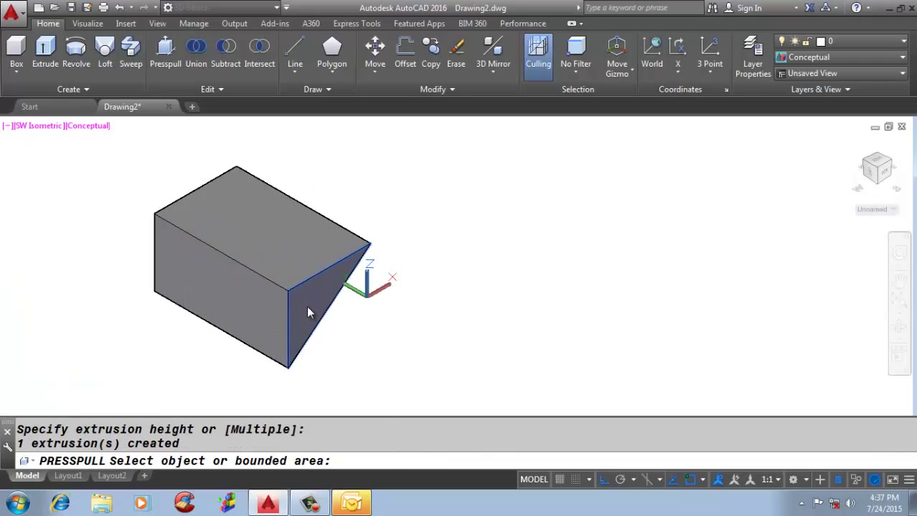
- Presspull the upper triangular face back freehand in two passes, through the full depth, until only the lower wedge remains
left_click(308, 312)
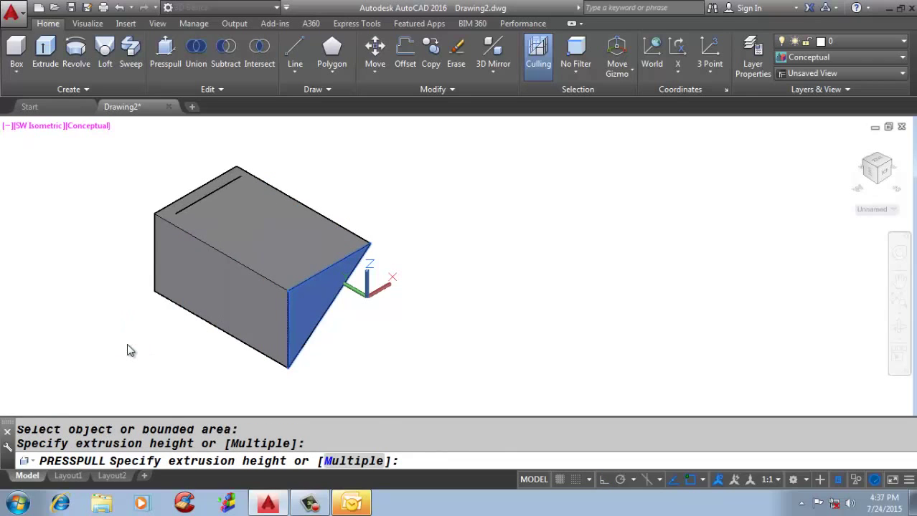
left_click(130, 351)
scroll(170, 198, "up", 3)
scroll(195, 312, "down", 5)
left_click(192, 222)
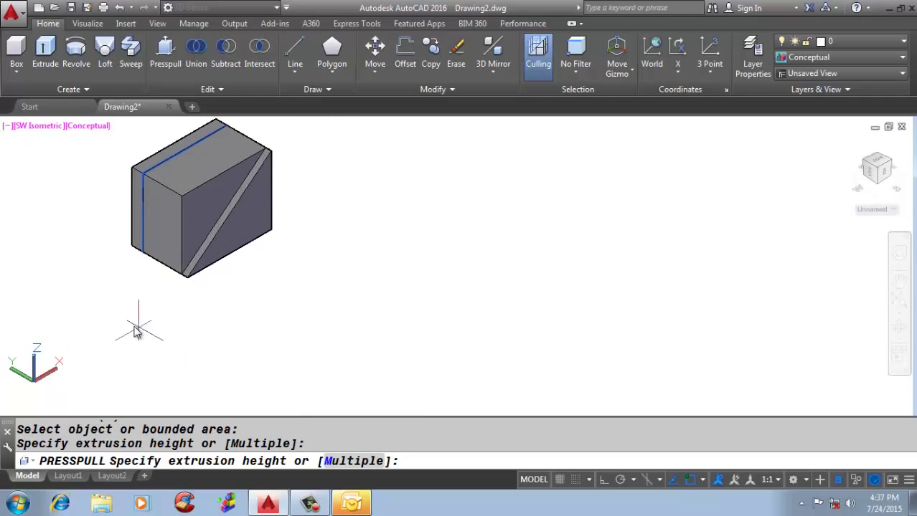
left_click(108, 196)
- Presspull the remaining lower wedge's triangular face outward freehand to lengthen the wedge
scroll(108, 196, "up", 3)
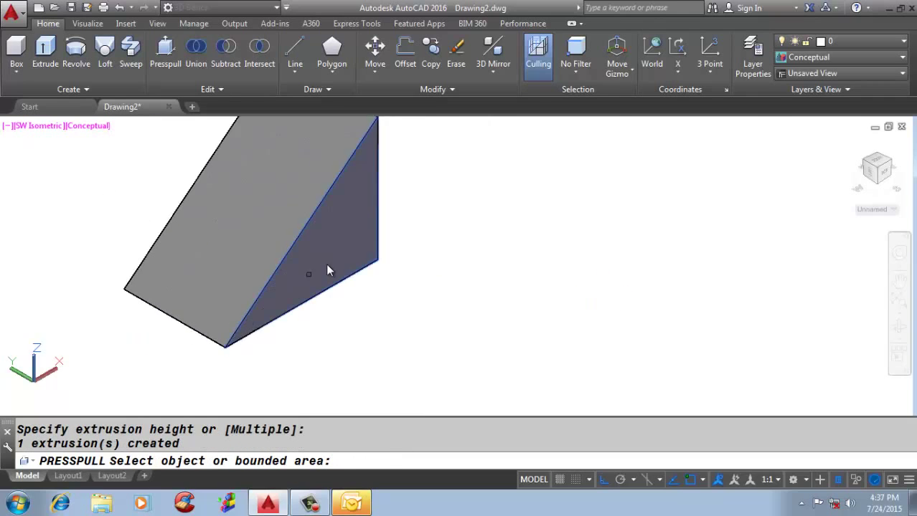
scroll(327, 265, "down", 2)
left_click(327, 266)
left_click(390, 302)
- Move the wedge clear of the diagonal line that was drawn on the box face
key("Escape")
left_click(388, 278)
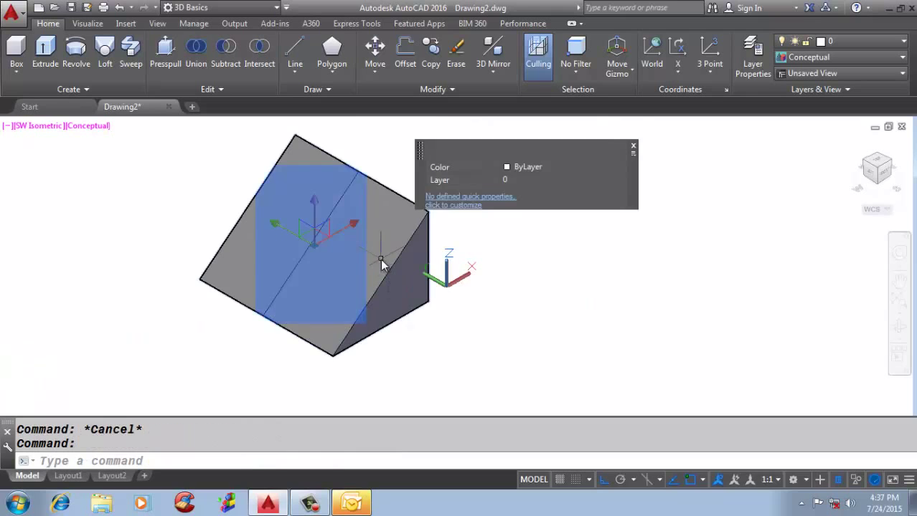
scroll(300, 270, "down", 5)
type("m")
key("Return")
left_click(313, 271)
left_click(412, 218)
- Erase the leftover diagonal line and the wedge
left_click(416, 298)
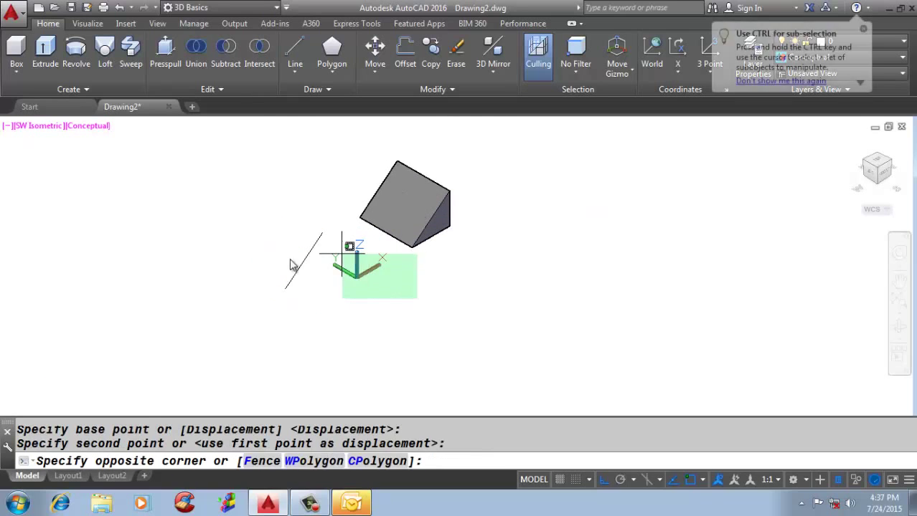
left_click(294, 240)
type("e")
key("Return")
- Draw a new rectangular box beside the origin, picking its base corners and height freehand
left_click(10, 43)
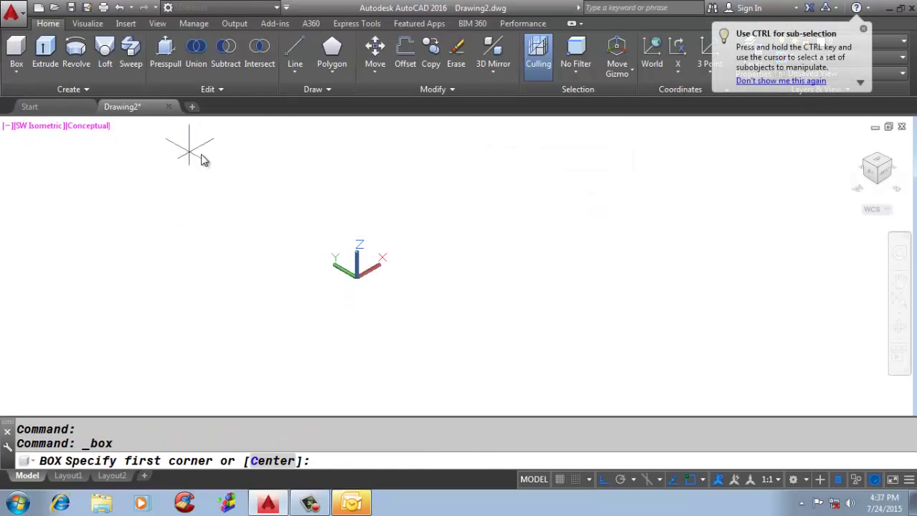
left_click(216, 152)
left_click(148, 303)
scroll(215, 305, "up", 2)
scroll(228, 253, "down", 4)
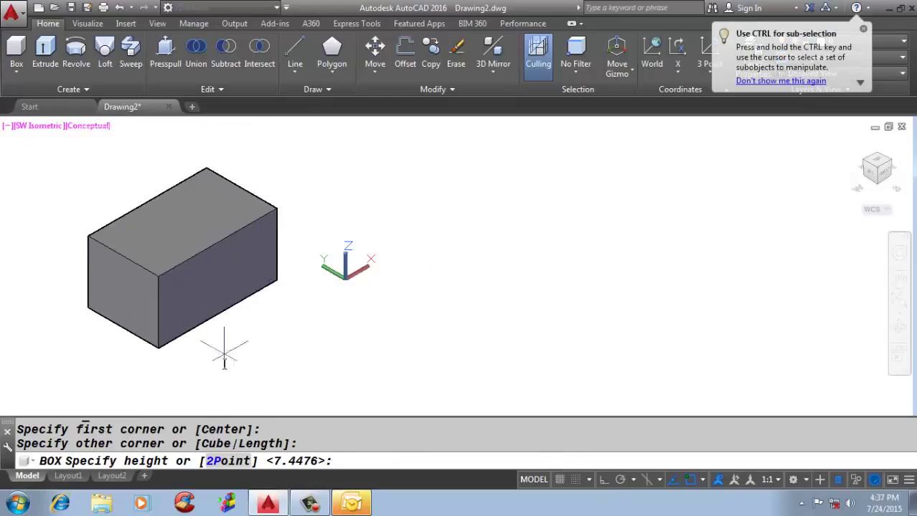
left_click(224, 367)
- Draw a circle of about 9.9 radius on the box top, centred on the midpoint of the long near edge
type("c")
key("Return")
left_click(216, 241)
scroll(205, 218, "up", 3)
scroll(208, 215, "up", 1)
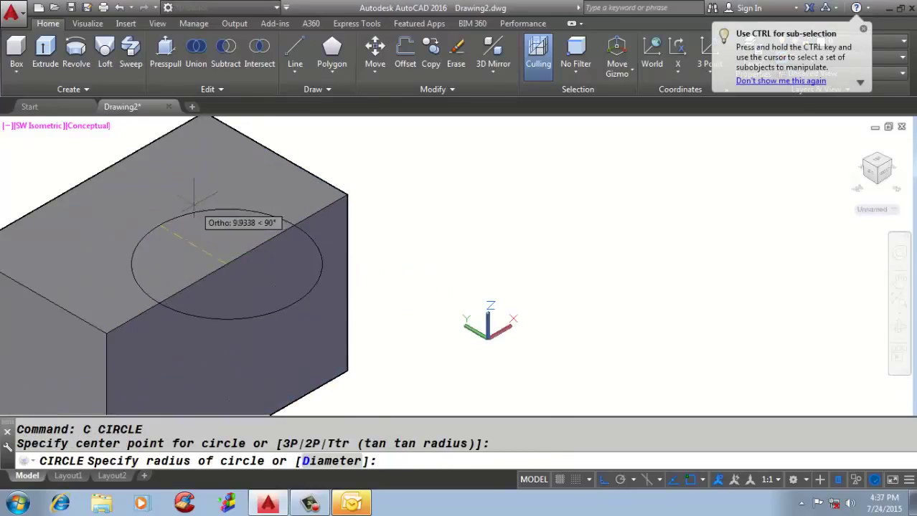
left_click(208, 212)
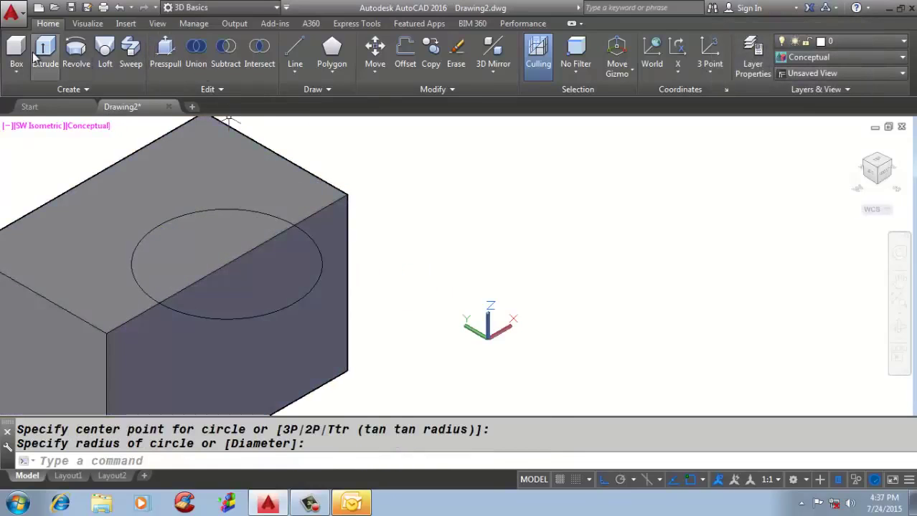
- Presspull the half-circle area on the box top by -5, and the floor of that recess by 5
left_click(182, 67)
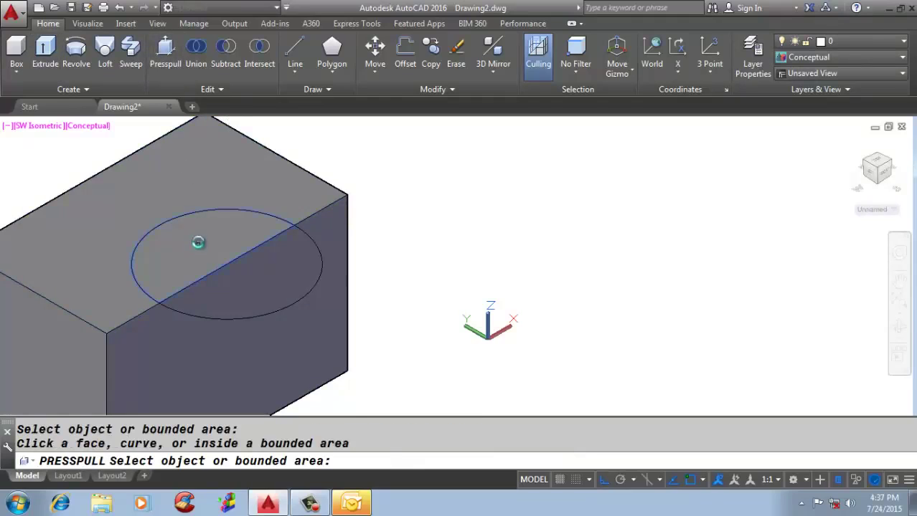
left_click(198, 242)
type("-5")
key("Return")
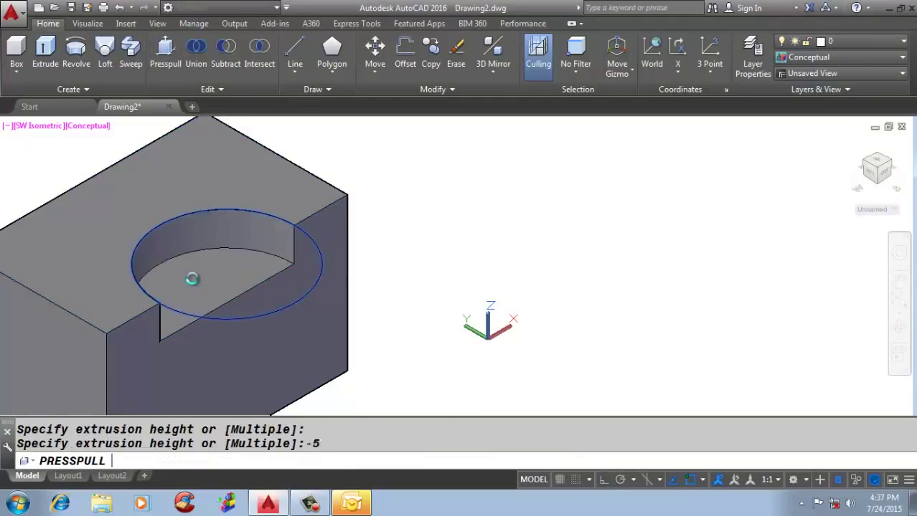
left_click(212, 267)
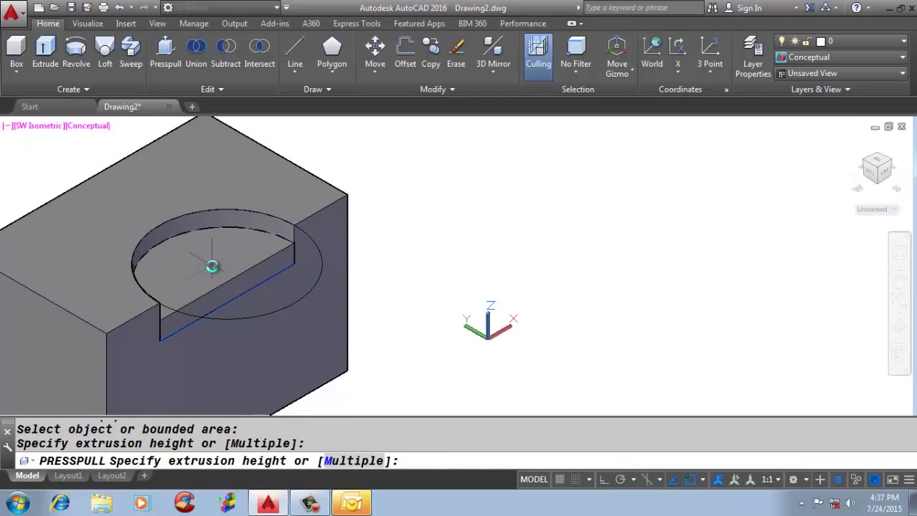
type("5")
key("Return")
- Presspull the half-circle area on the box top downward freehand to cut a deep half-round recess
left_click(212, 267)
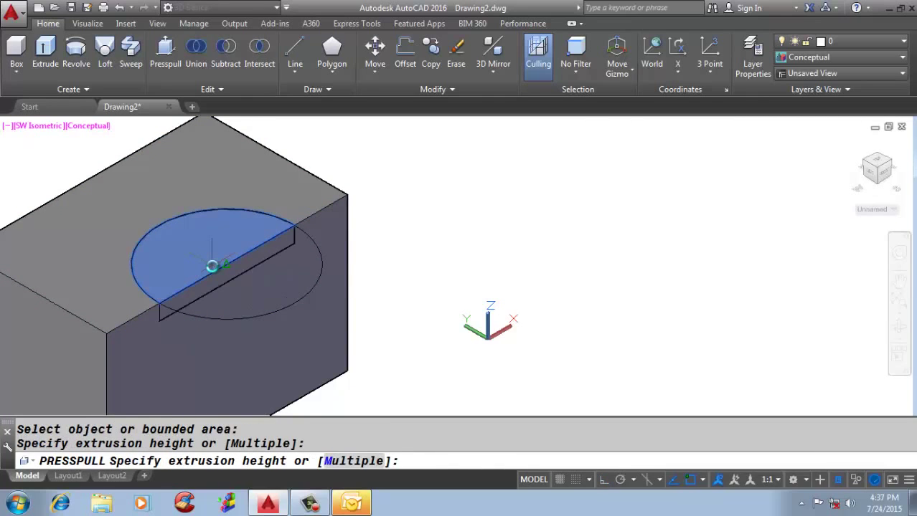
scroll(215, 273, "down", 3)
left_click(255, 344)
key("Return")
key("Escape")
- Erase the recessed box together with its circle
left_click(323, 221)
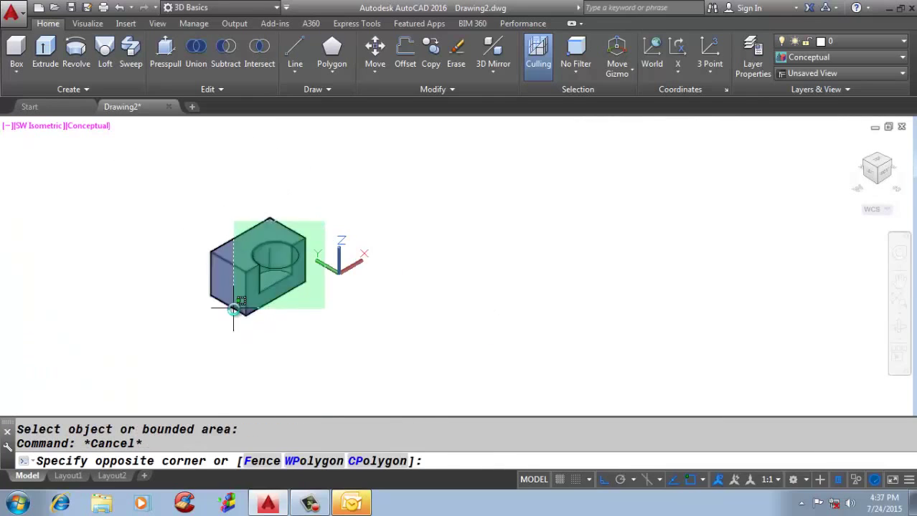
left_click(215, 316)
type("e")
key("Return")
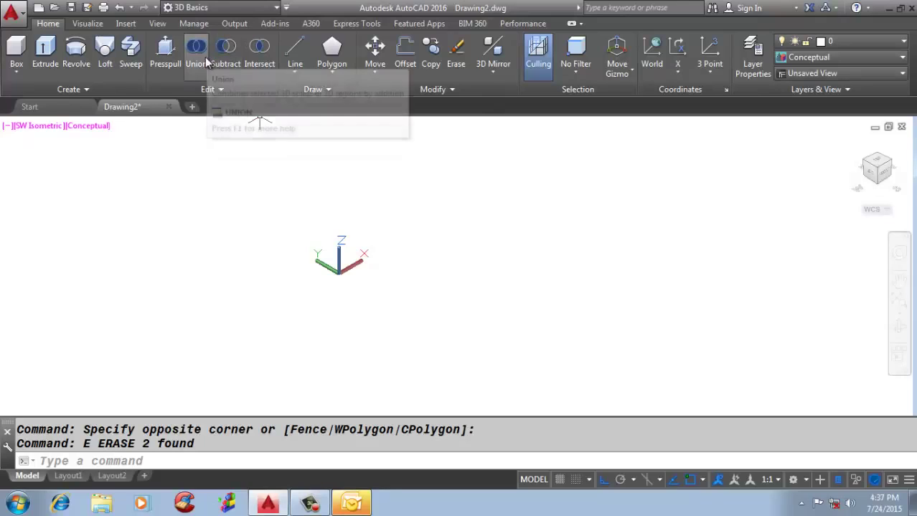
- Draw another rectangular box away from the origin, picking its base corners and height freehand
left_click(16, 72)
left_click(18, 96)
left_click(116, 267)
left_click(140, 195)
left_click(139, 143)
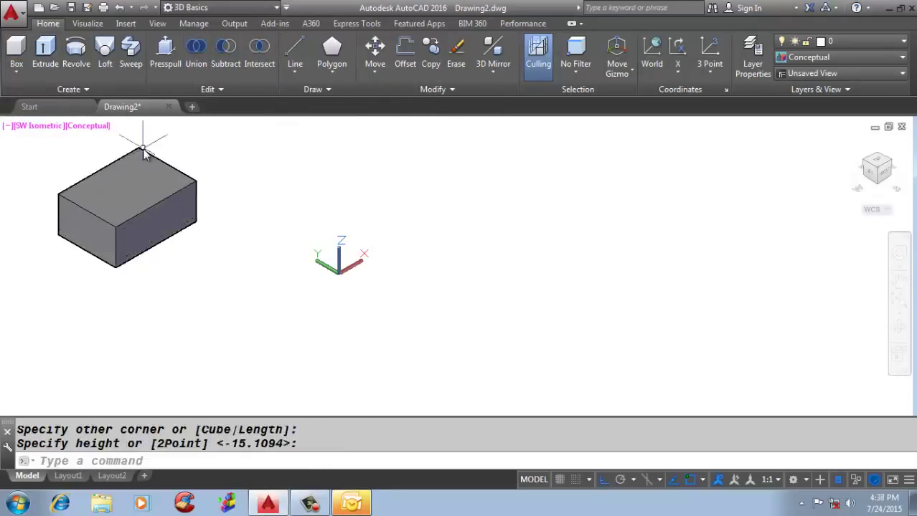
scroll(110, 115, "up", 2)
- Draw a cylinder of about 18.4 radius centred on the box's top corner nearest the origin, extending about 45 downward
left_click(17, 70)
left_click(35, 123)
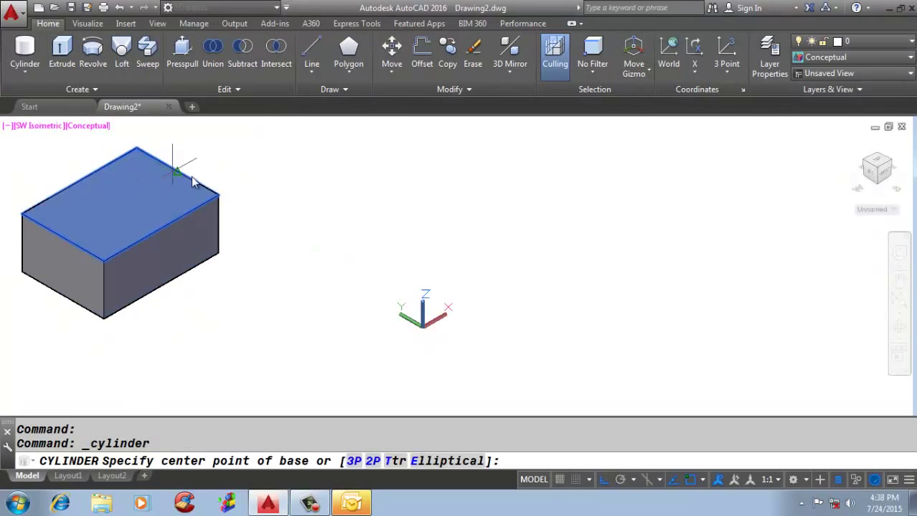
left_click(217, 195)
left_click(262, 221)
left_click(248, 317)
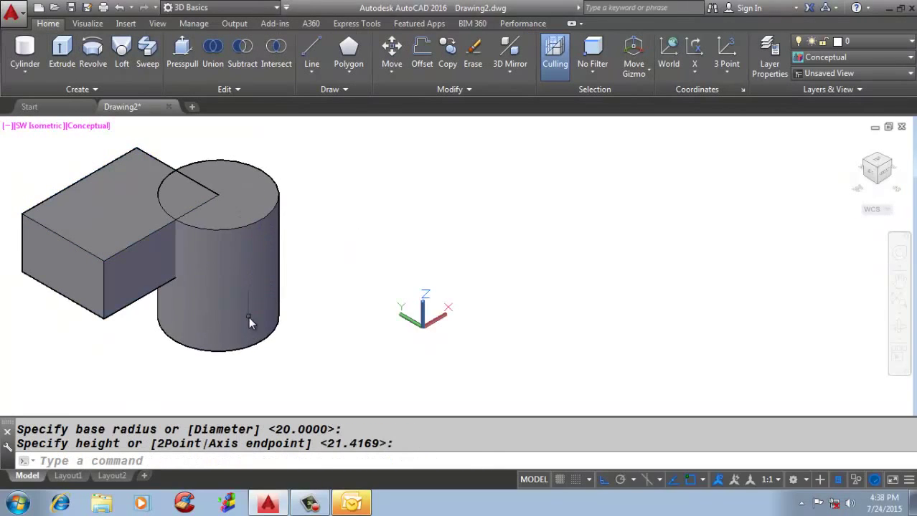
- Union the cylinder and the box into a single solid
left_click(221, 56)
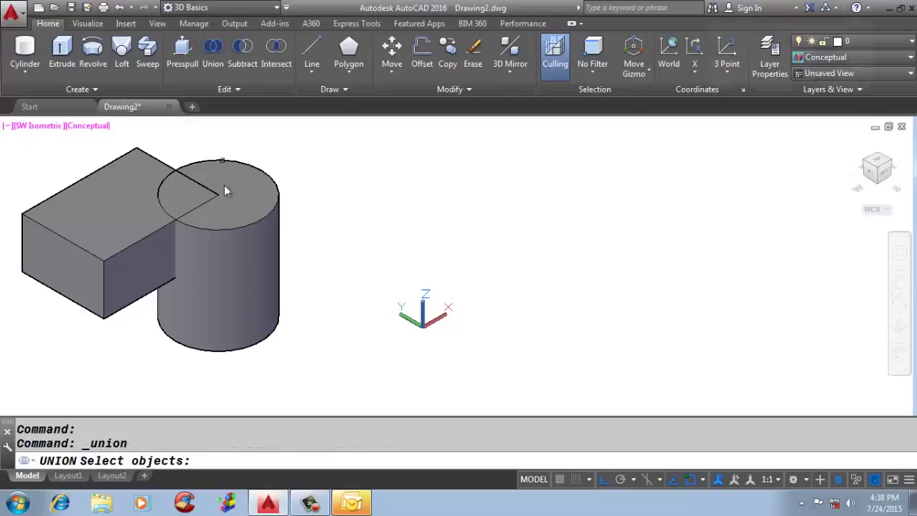
left_click(224, 185)
left_click(149, 220)
key("Return")
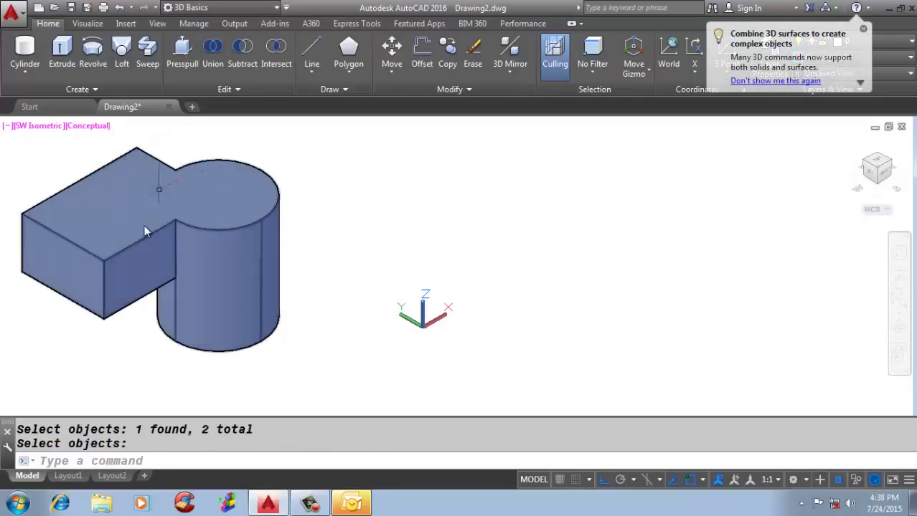
- Undo the union of the box and cylinder, and clear the selection
key("Return")
key("ctrl+z")
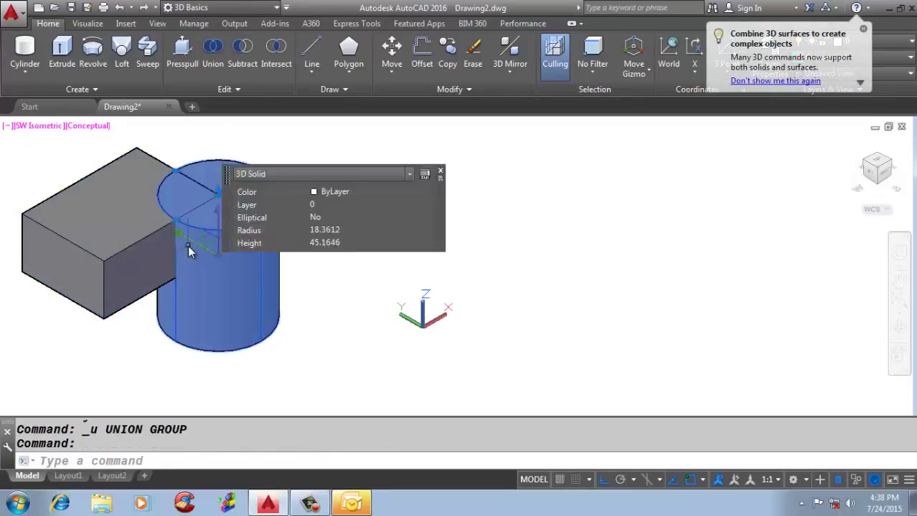
key("Escape")
key("Escape")
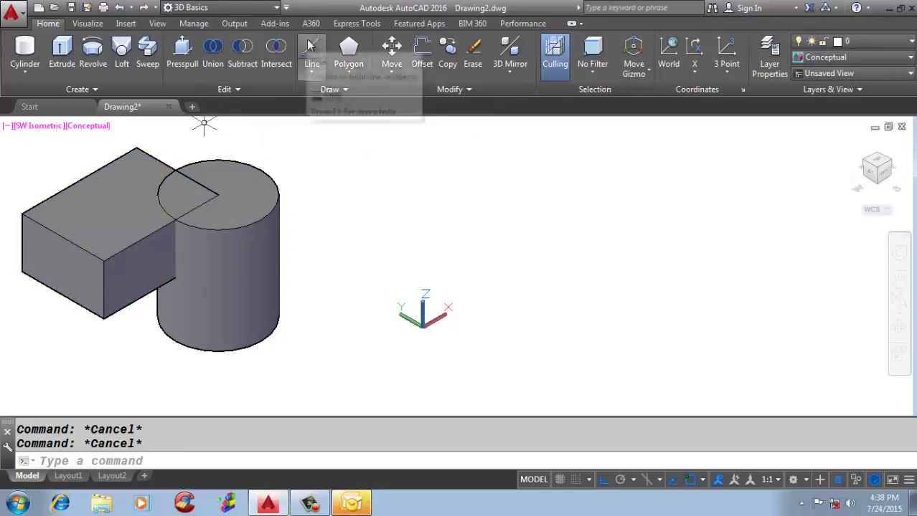
- Copy the overlapping box and cylinder together about 120.7 units in the negative Y direction
left_click(238, 71)
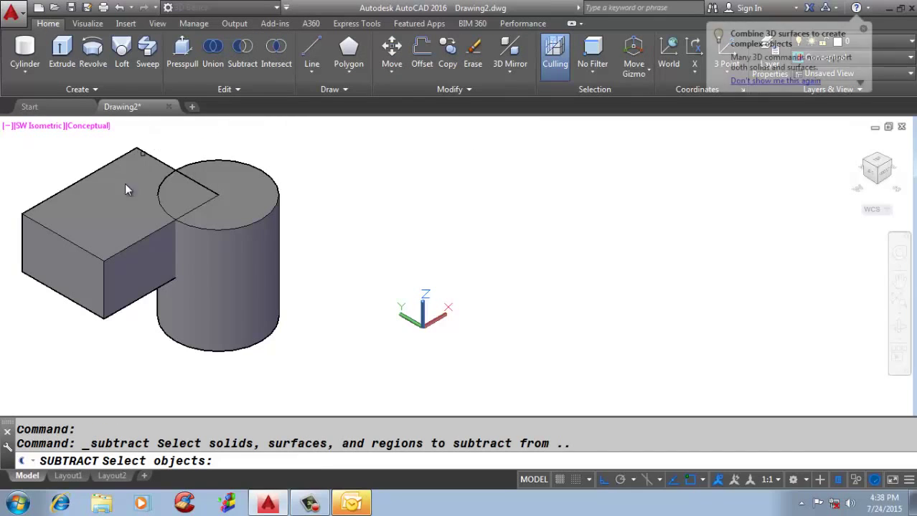
key("Escape")
left_click(189, 211)
left_click(83, 248)
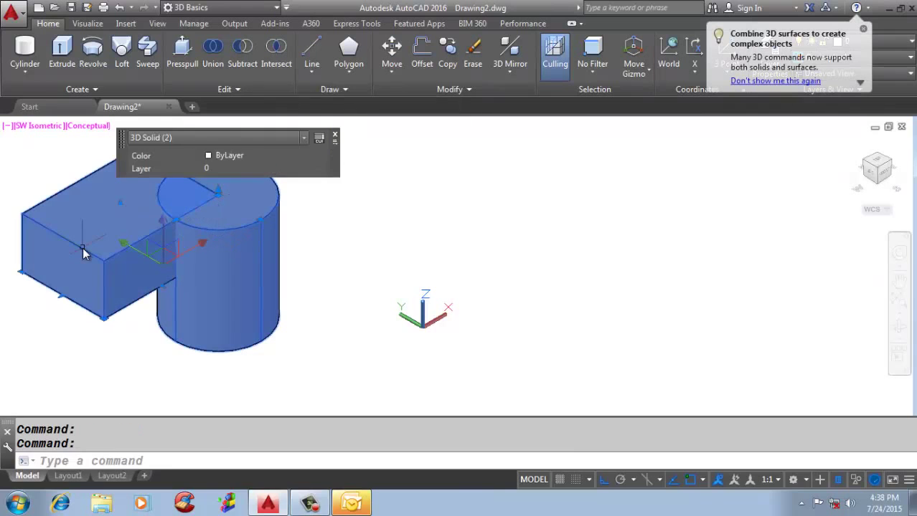
type("co")
key("Return")
left_click(82, 248)
scroll(85, 121, "down", 3)
scroll(195, 205, "up", 1)
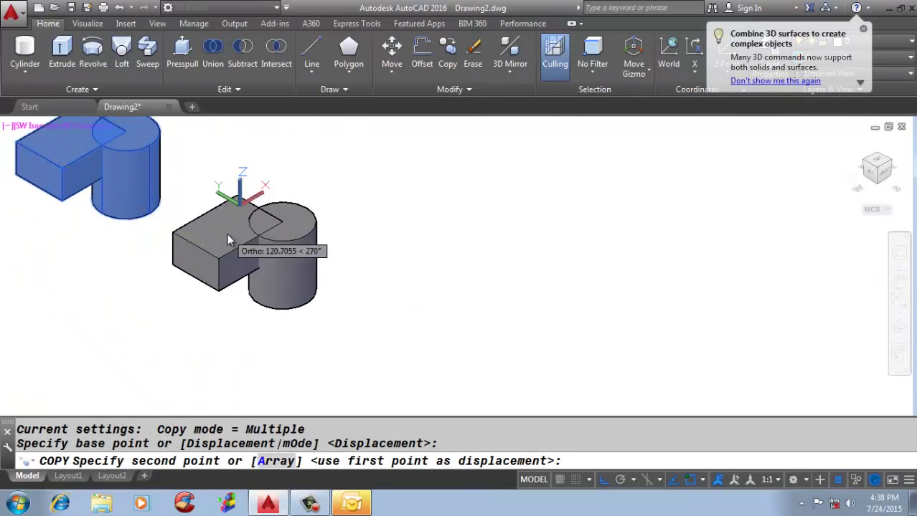
left_click(227, 233)
key("Escape")
key("Escape")
- Subtract the copied cylinder from the copied box
left_click(242, 68)
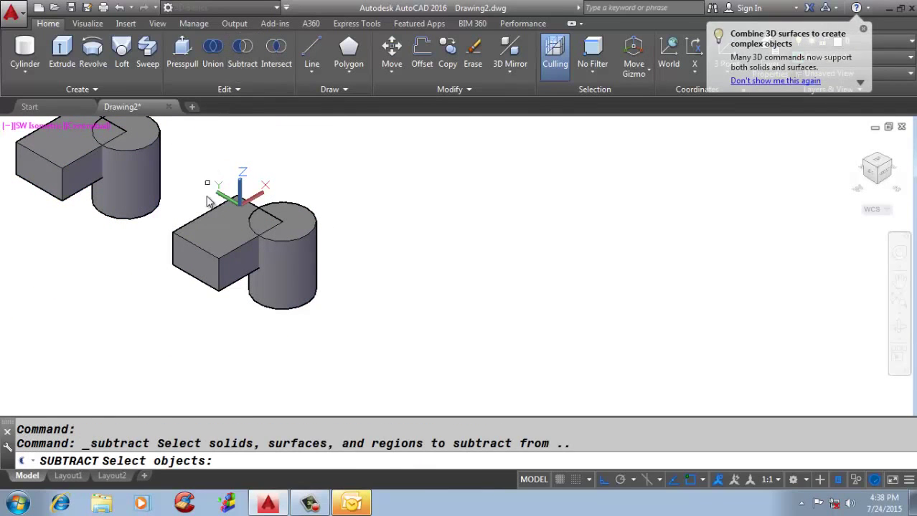
left_click(201, 238)
scroll(202, 223, "up", 3)
key("Return")
left_click(369, 296)
key("Return")
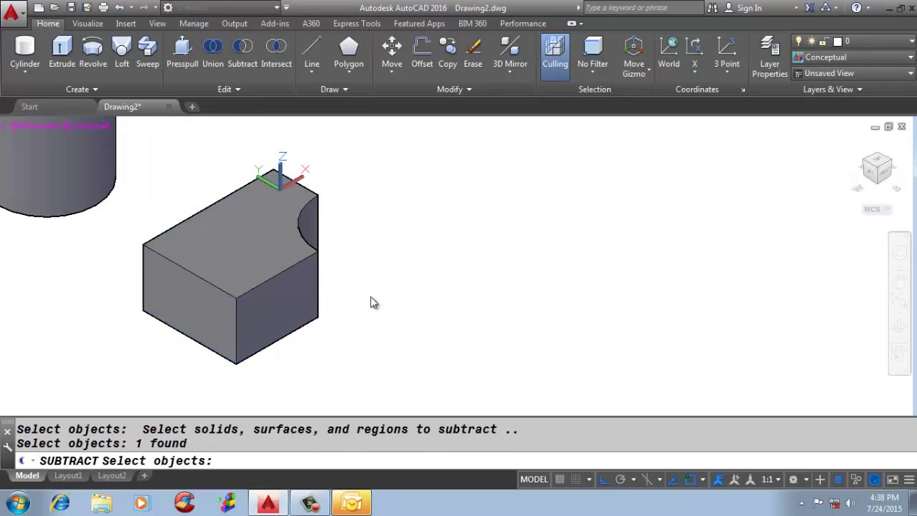
- Subtract the original box from the original cylinder
scroll(444, 318, "down", 1)
scroll(107, 123, "up", 2)
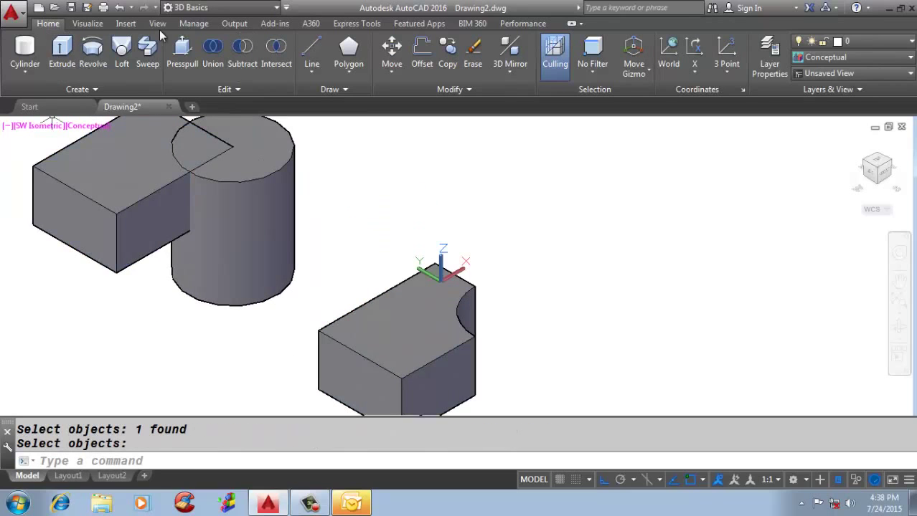
left_click(245, 52)
left_click(241, 191)
key("Return")
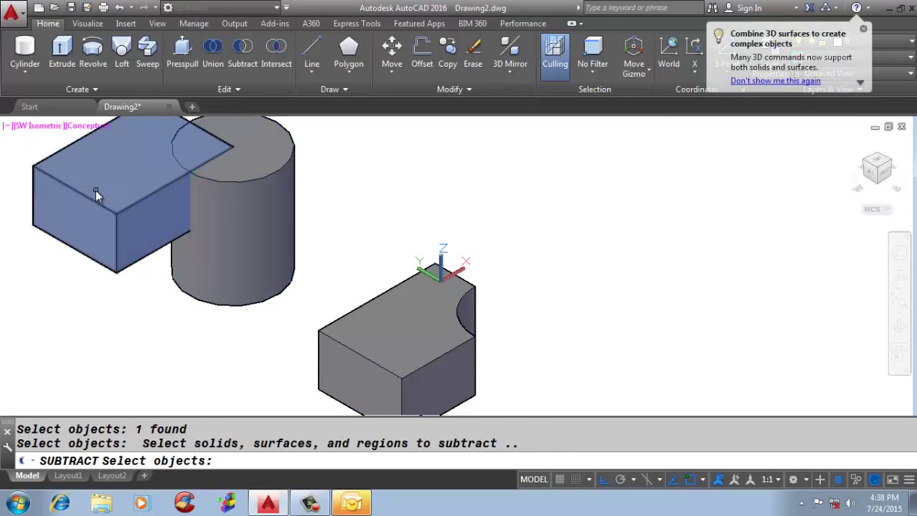
left_click(97, 195)
key("Return")
scroll(129, 253, "down", 1)
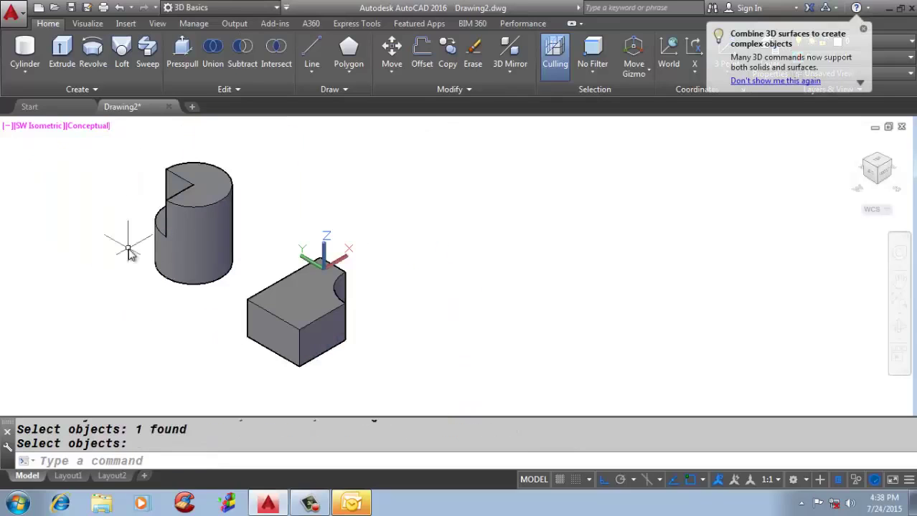
- Undo the last subtraction and intersect the original box with the original cylinder
key("ctrl+z")
key("ctrl+z")
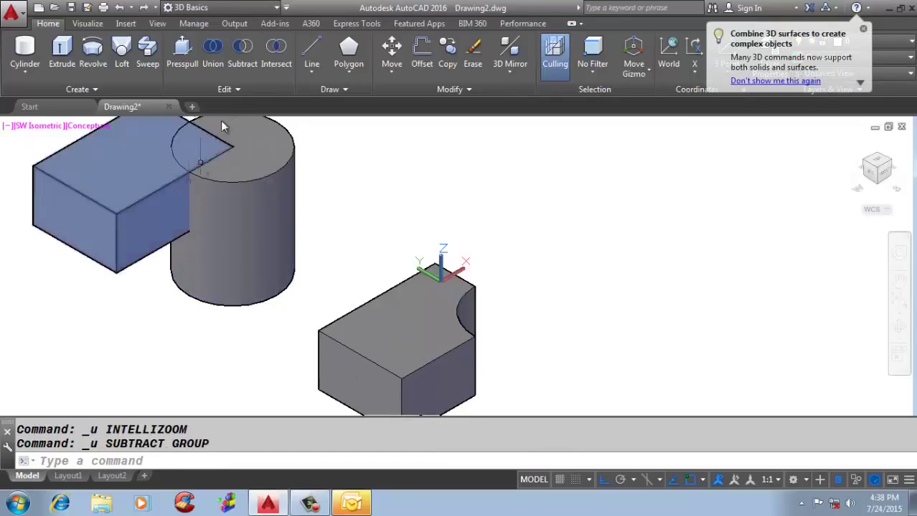
left_click(272, 67)
left_click(252, 213)
left_click(147, 216)
scroll(178, 139, "down", 1)
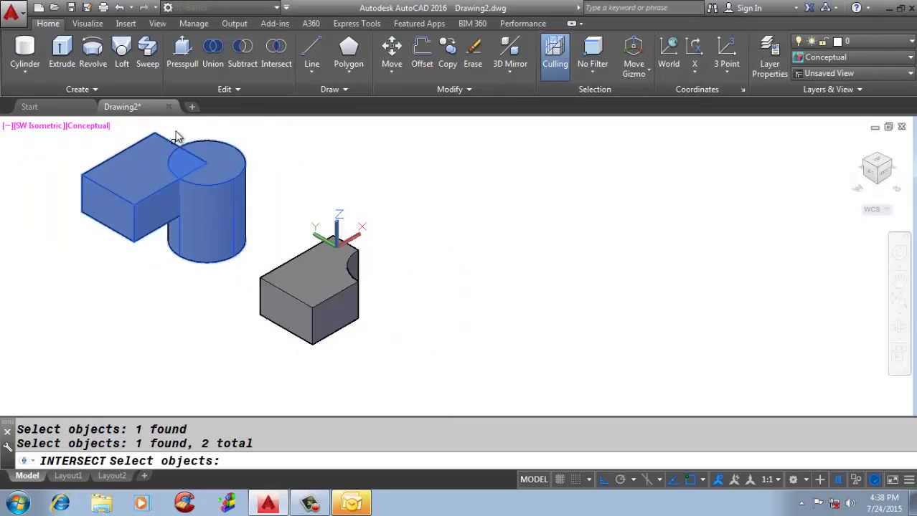
scroll(226, 249, "up", 3)
key("Return")
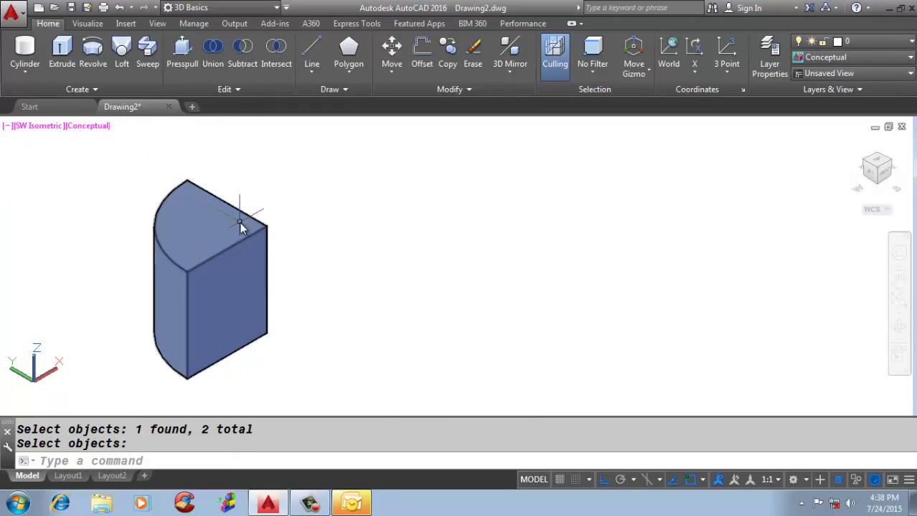
- Erase the intersected solid and the remaining notched box copy
left_click(239, 223)
scroll(239, 223, "down", 5)
scroll(239, 222, "up", 4)
type("e")
key("Return")
scroll(259, 191, "down", 5)
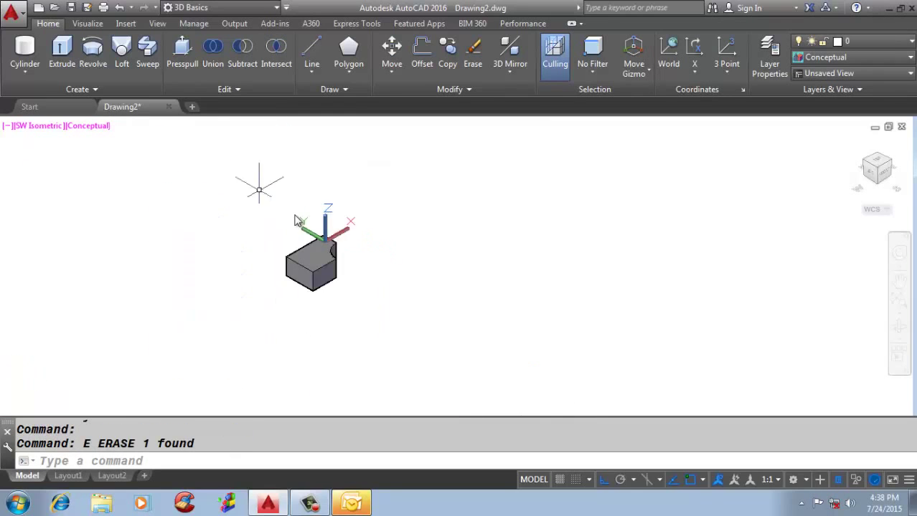
left_click(331, 225)
type("e")
key("Return")
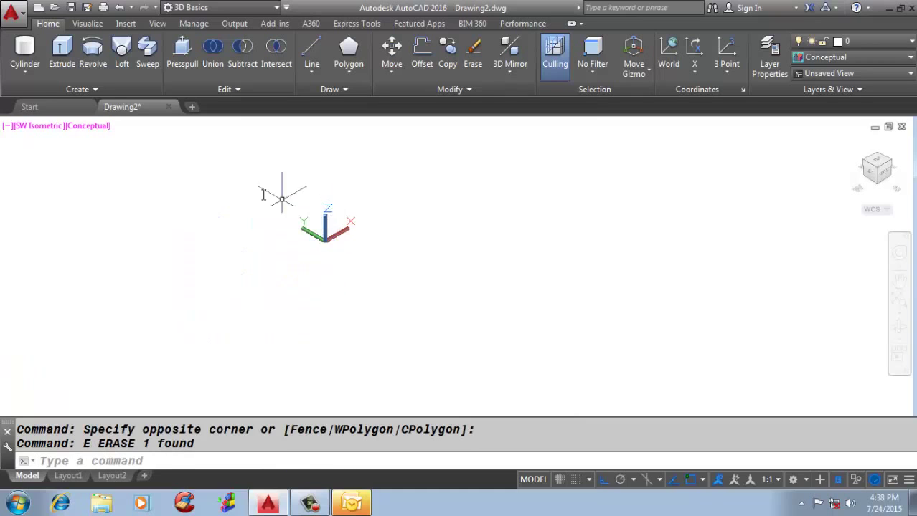
key("Return")
key("Escape")
- Zoom the empty drawing to its extents and regenerate the display
type("z")
key("Return")
type("E")
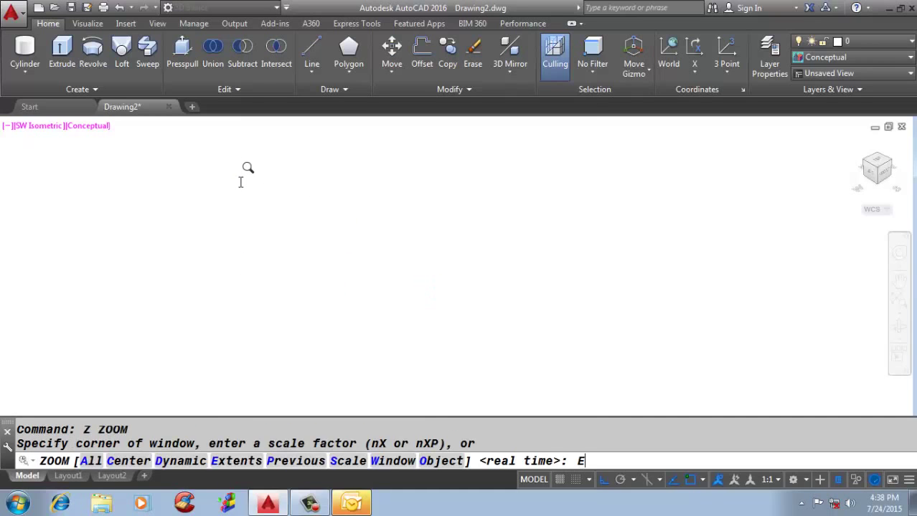
key("Return")
type("re")
key("Return")
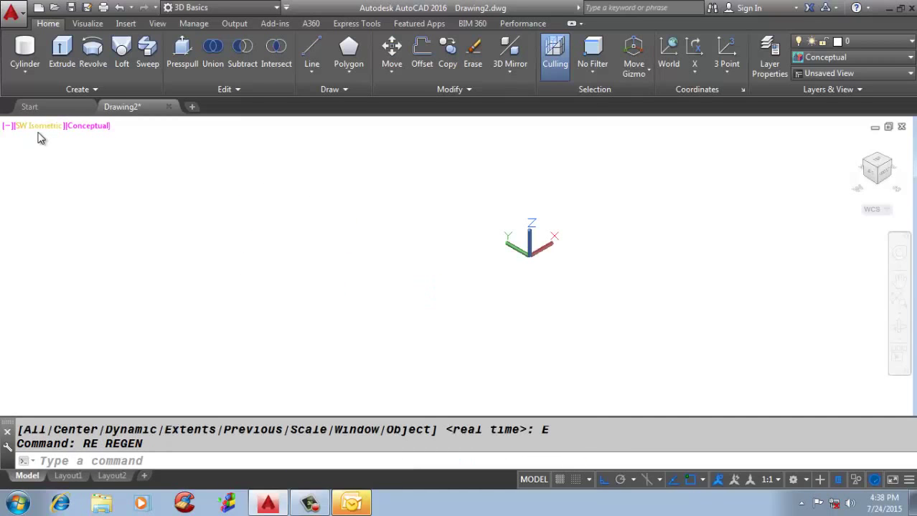
left_click(39, 127)
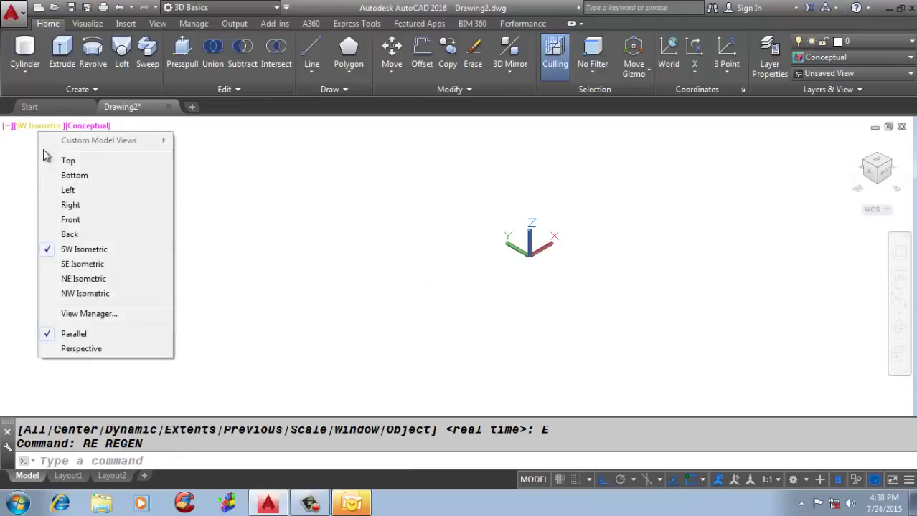
left_click(89, 127)
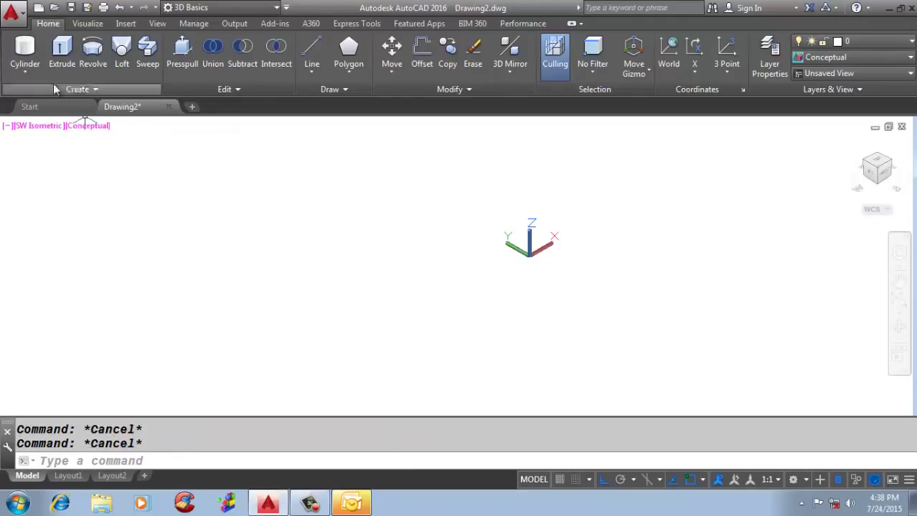
left_click(30, 77)
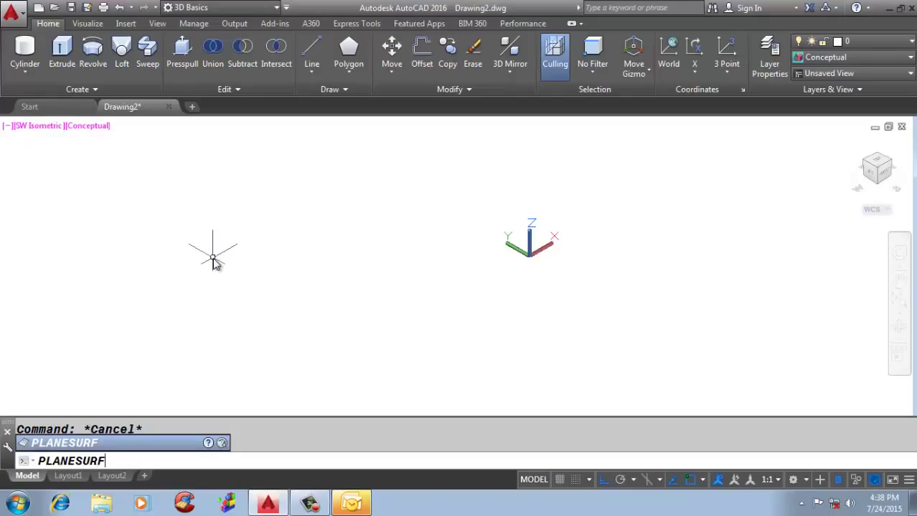
- Create a large rectangular planar surface with PLANESURF by picking two opposite corners beside the origin
key("Return")
left_click(218, 413)
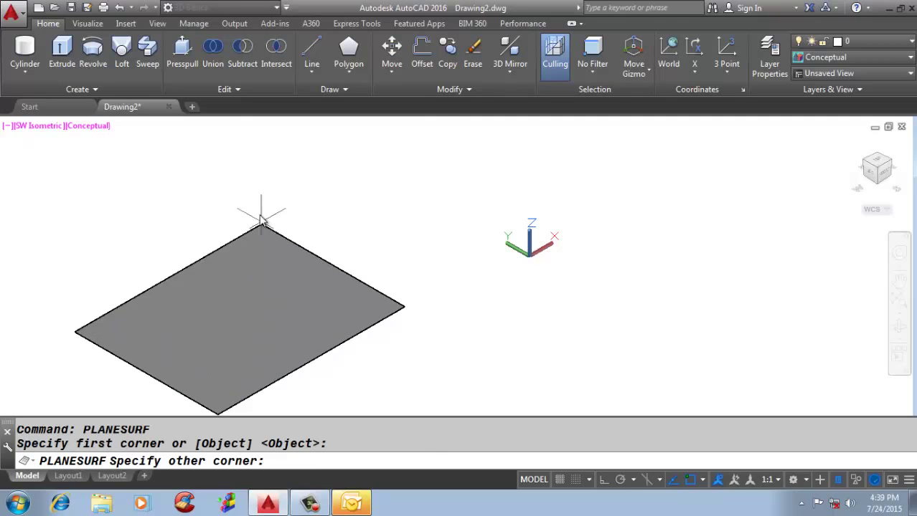
left_click(239, 181)
scroll(219, 236, "down", 2)
scroll(217, 232, "up", 4)
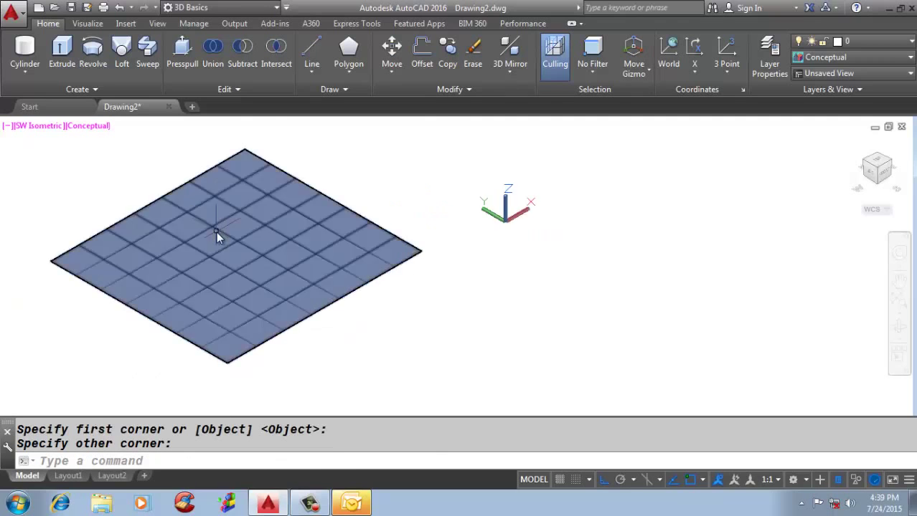
scroll(211, 225, "down", 2)
scroll(211, 225, "up", 3)
scroll(211, 225, "down", 3)
left_click(211, 225)
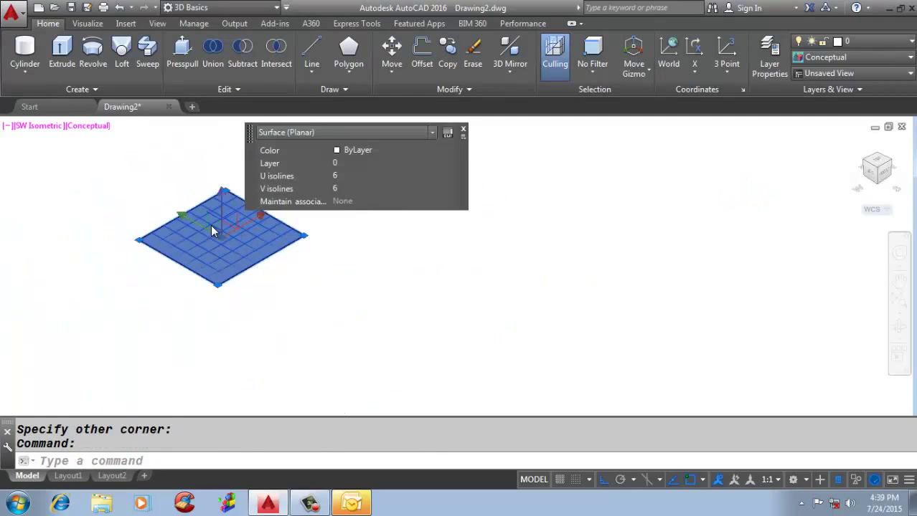
left_click(187, 60)
scroll(249, 170, "up", 2)
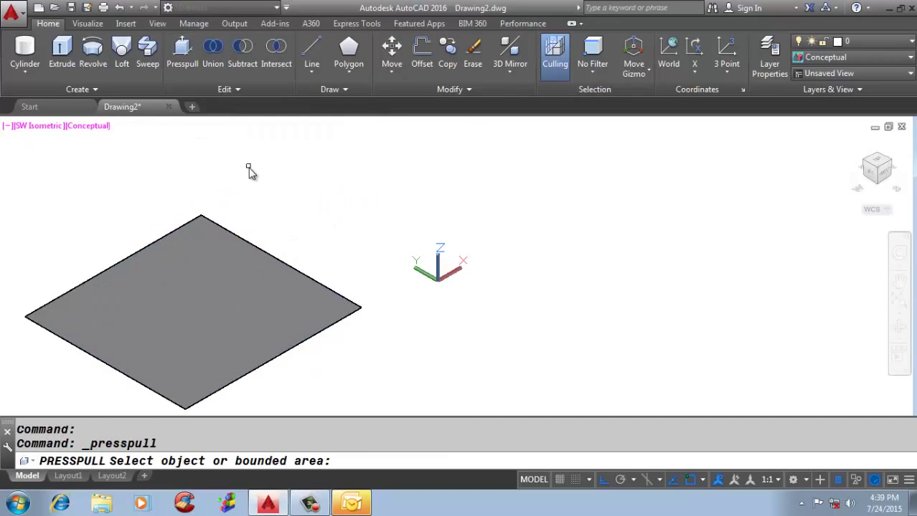
left_click(82, 62)
left_click(62, 52)
left_click(203, 327)
key("Return")
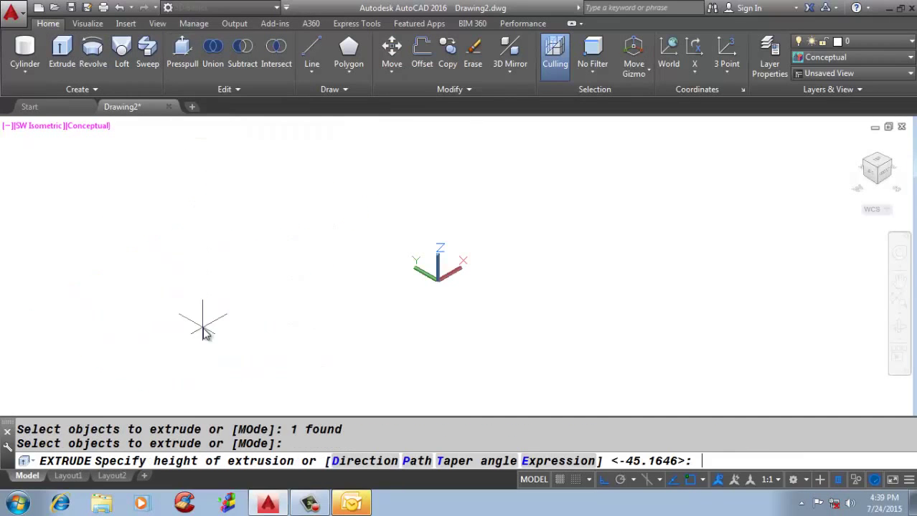
key("Escape")
key("Escape")
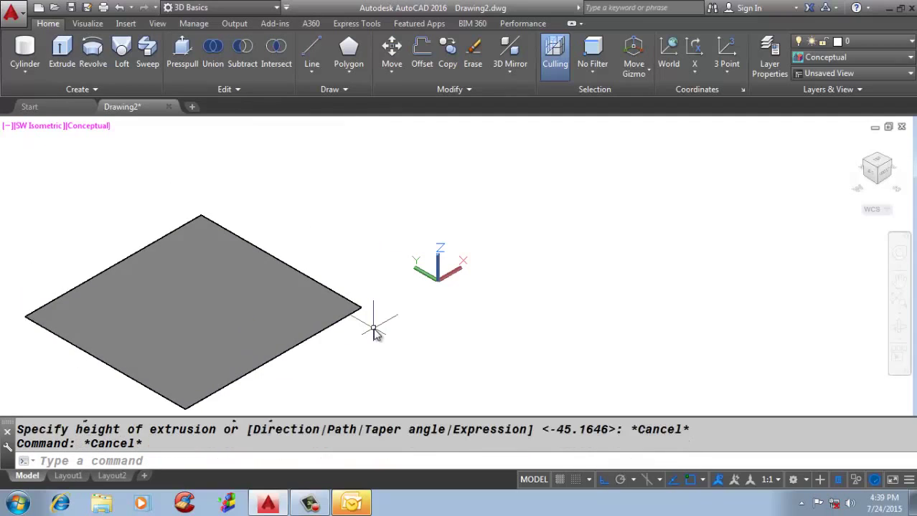
key("Escape")
- Change the viewport's visual style to Realistic
scroll(348, 347, "up", 2)
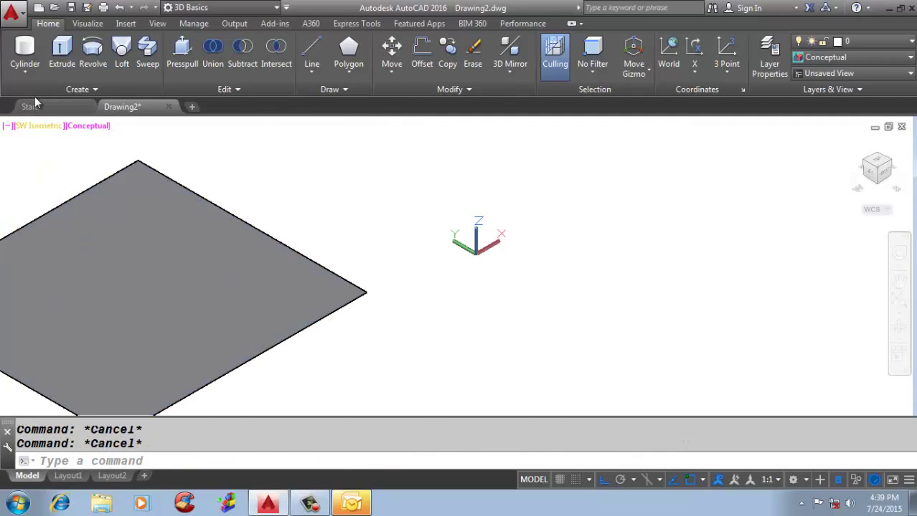
left_click(89, 127)
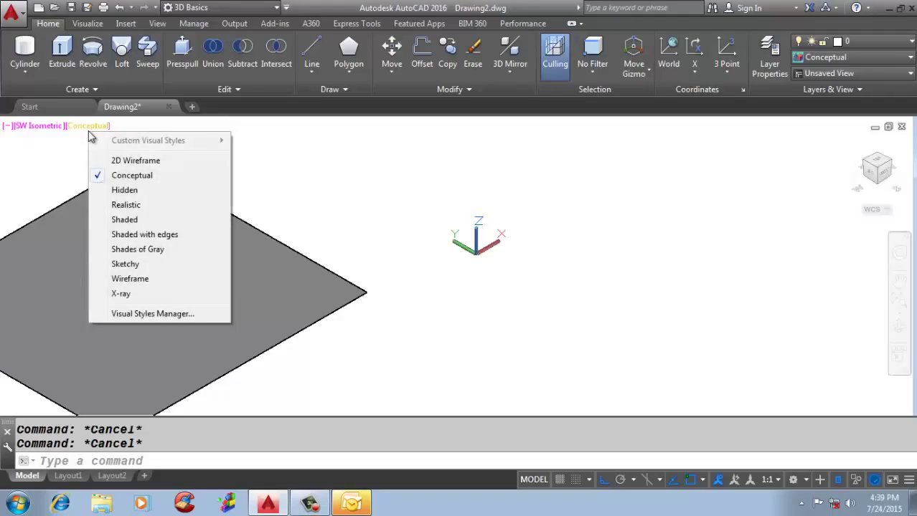
left_click(126, 205)
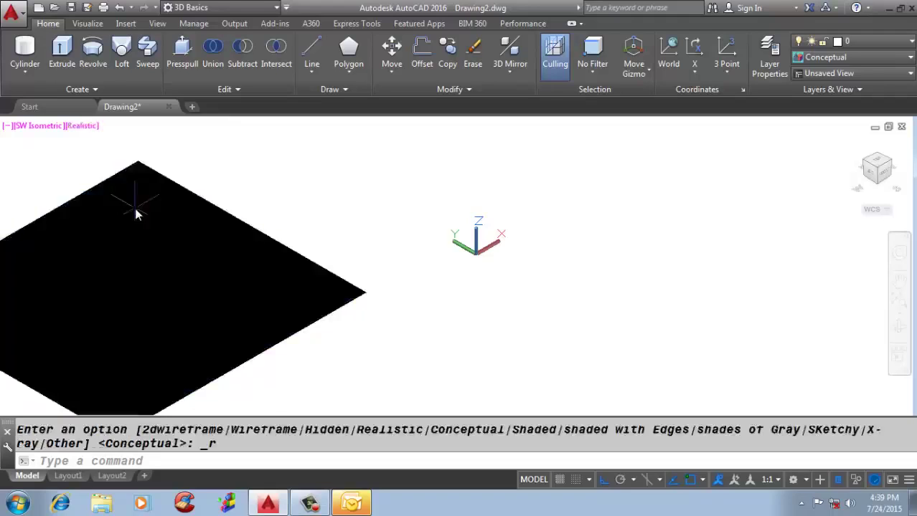
- Examine the planar surface's appearance in the Realistic style from near and far
scroll(215, 216, "down", 2)
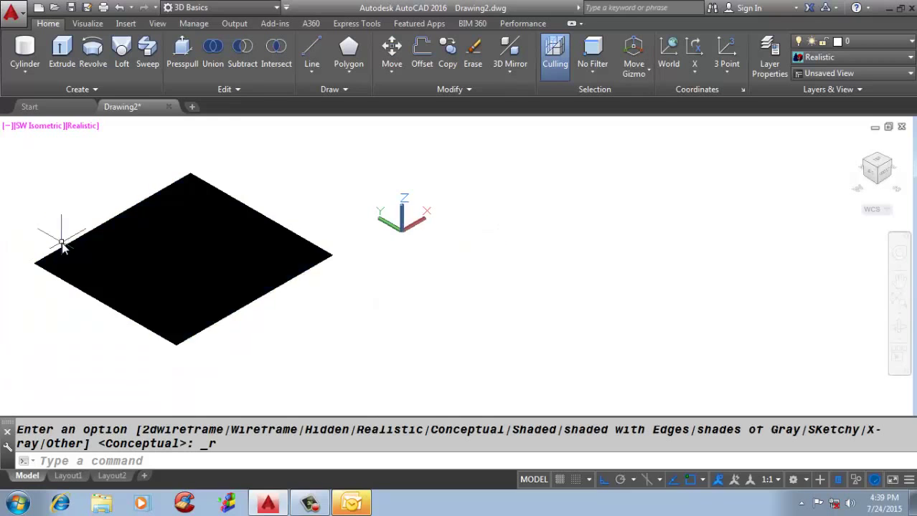
scroll(62, 235, "up", 3)
scroll(505, 243, "down", 3)
scroll(563, 287, "up", 4)
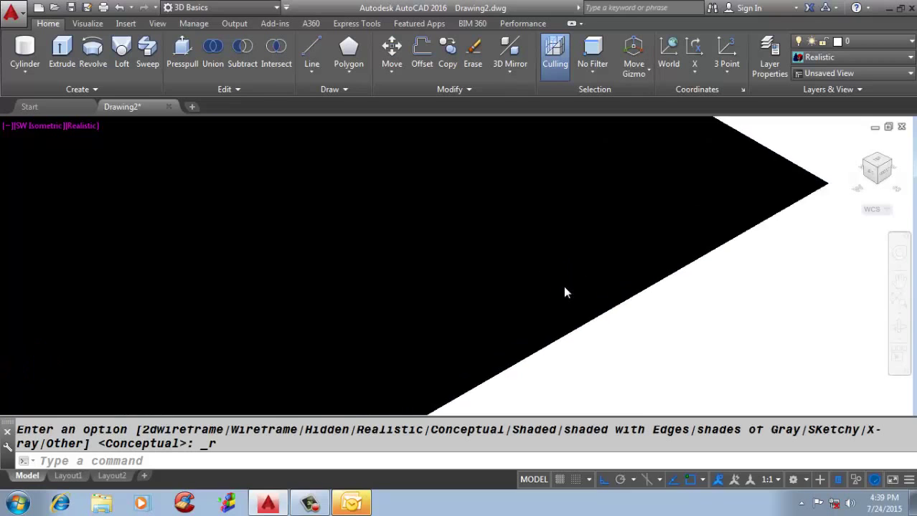
scroll(527, 298, "down", 4)
scroll(527, 297, "up", 4)
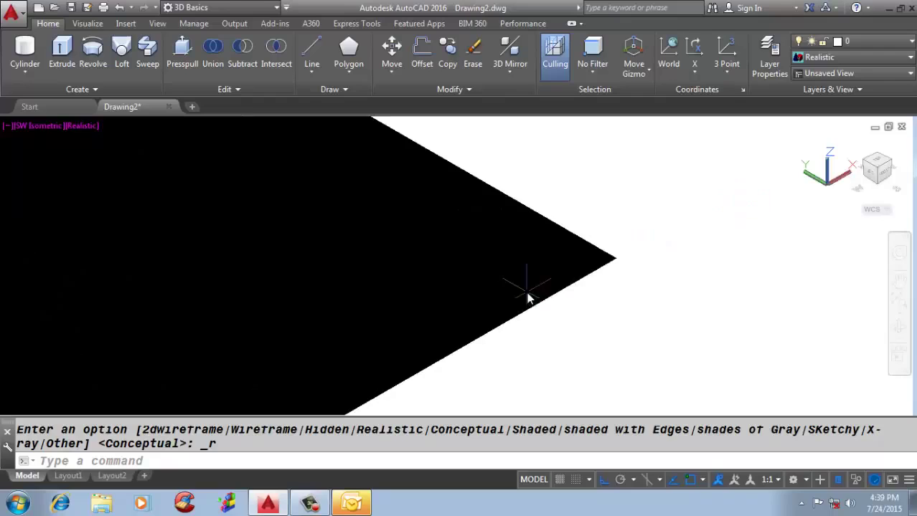
scroll(502, 253, "down", 2)
scroll(501, 250, "up", 2)
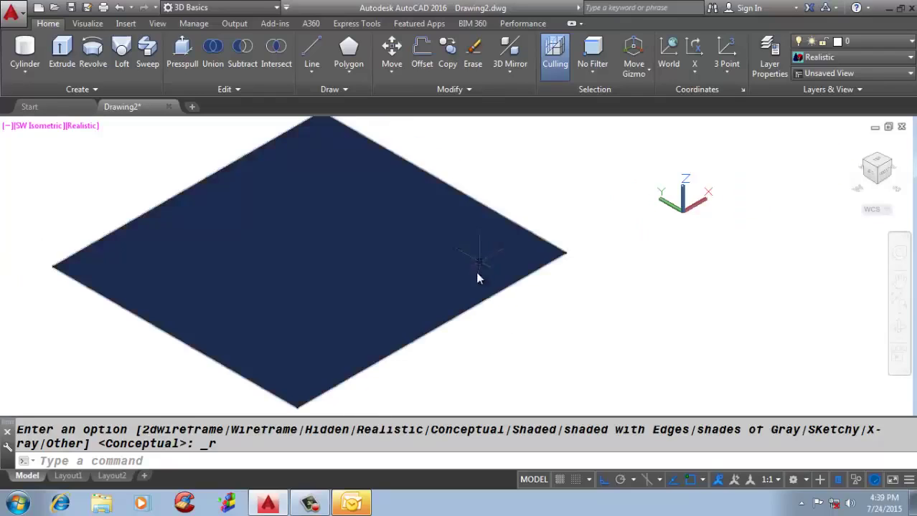
scroll(477, 305, "down", 2)
- Open the Materials Browser with RMAT, widen it, and set the library thumbnail size to 64 x 64
type("RMAT")
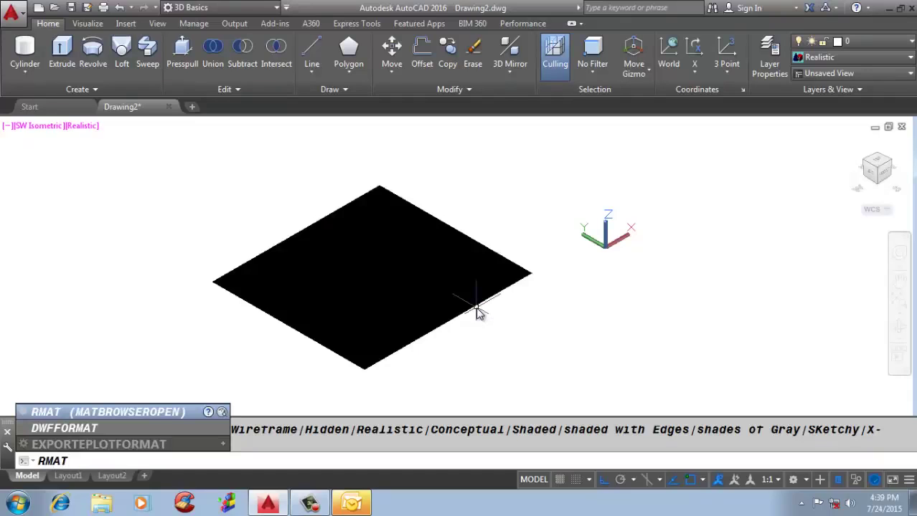
key("Return")
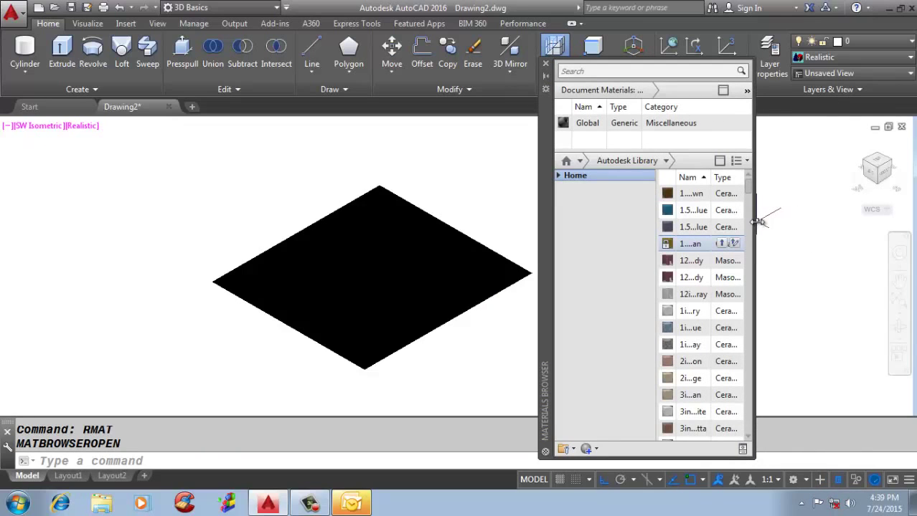
left_click_drag(757, 223, 876, 220)
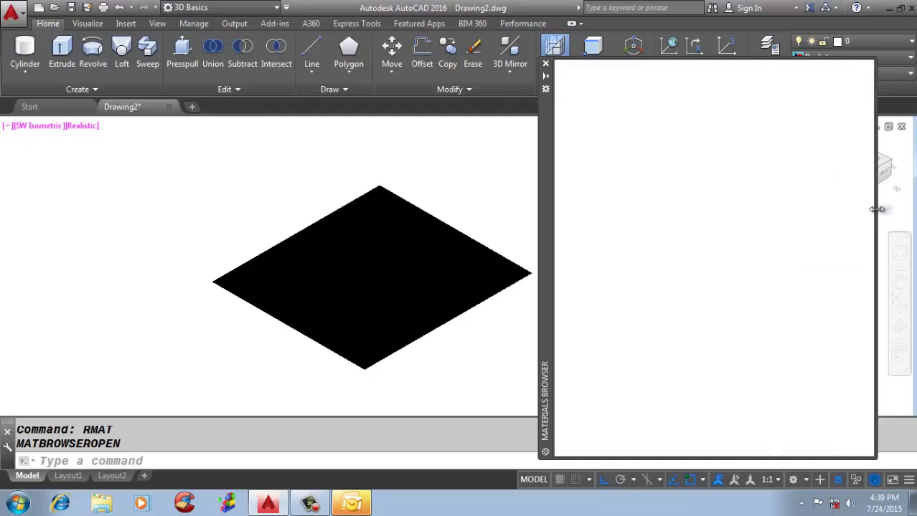
left_click(865, 161)
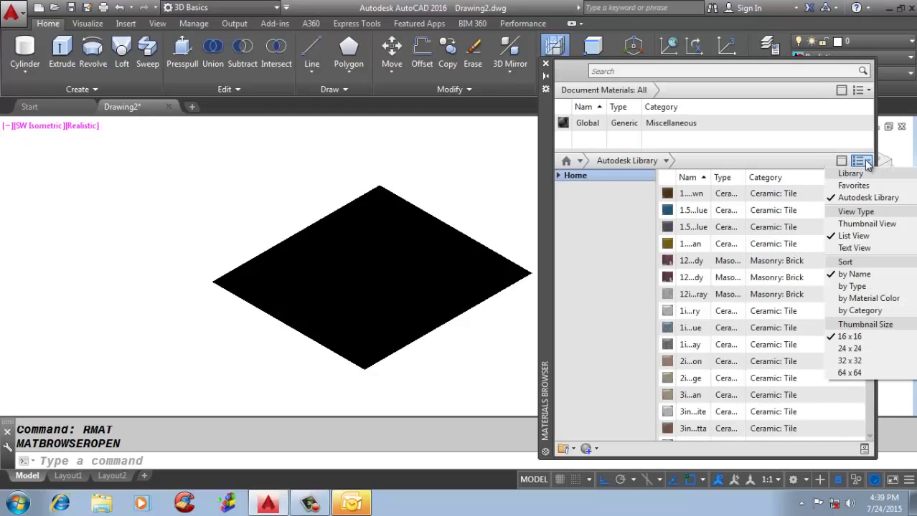
left_click(857, 375)
scroll(767, 293, "down", 8)
scroll(767, 293, "up", 8)
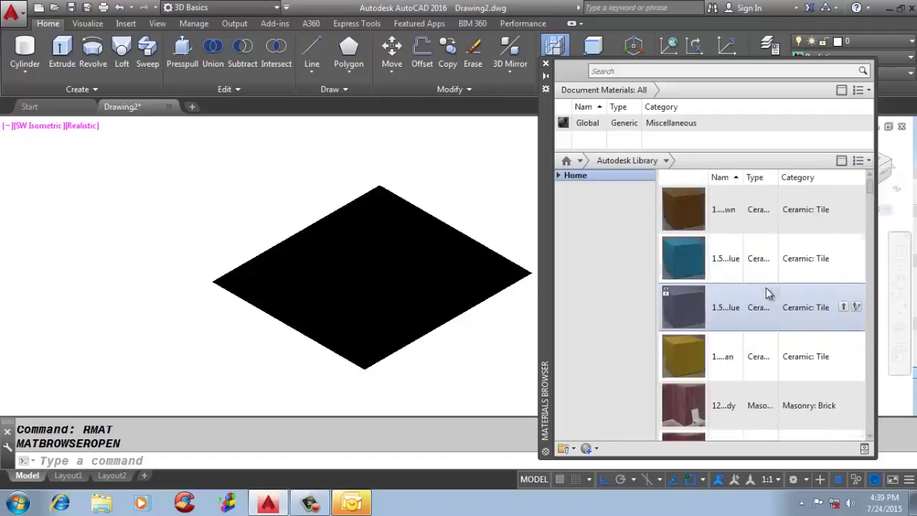
- Expand the Autodesk Library categories and show the Flooring materials
left_click(557, 177)
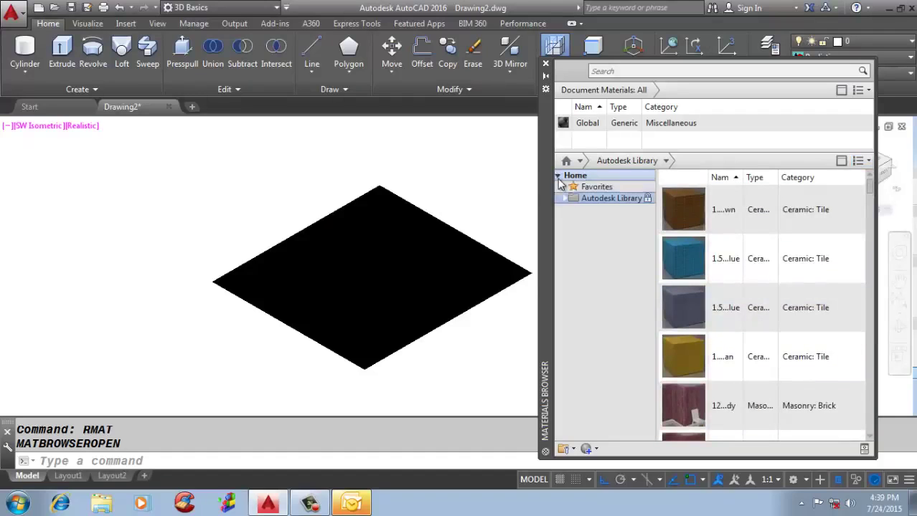
left_click(566, 200)
scroll(573, 226, "down", 2)
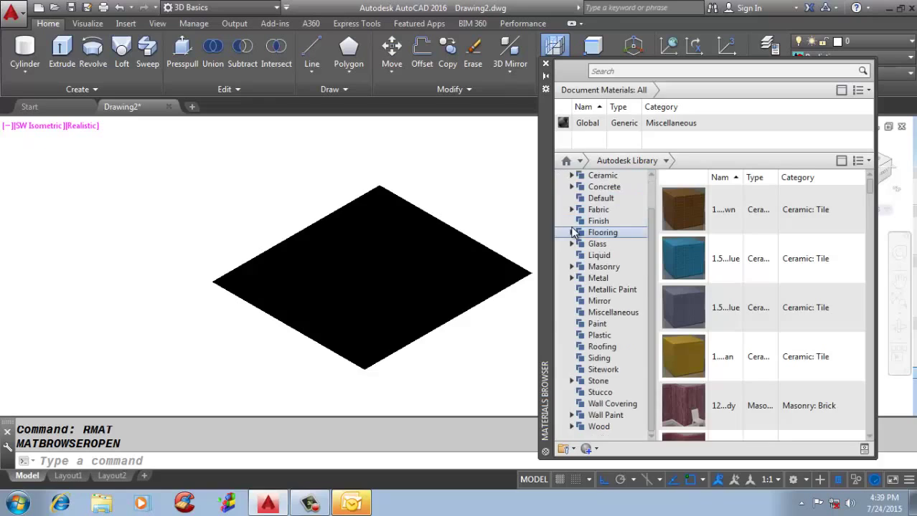
scroll(574, 228, "up", 2)
scroll(574, 231, "down", 2)
scroll(574, 234, "up", 2)
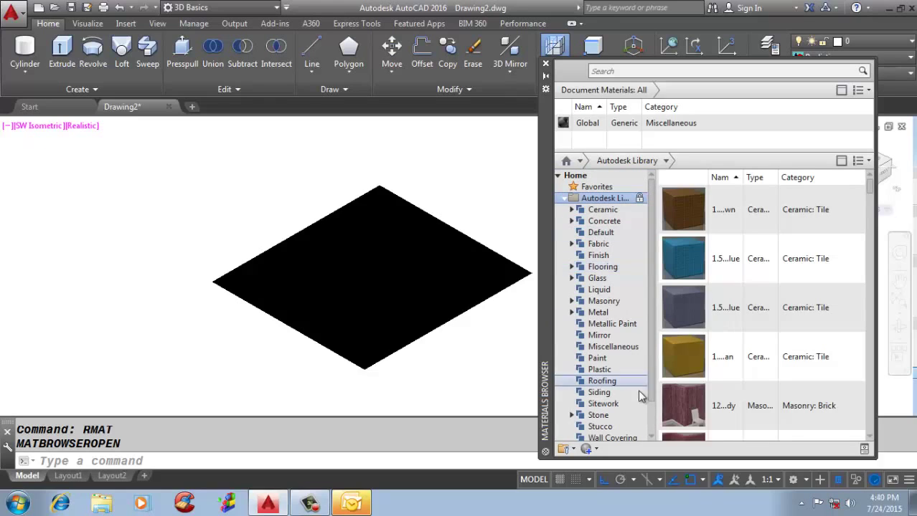
left_click(613, 267)
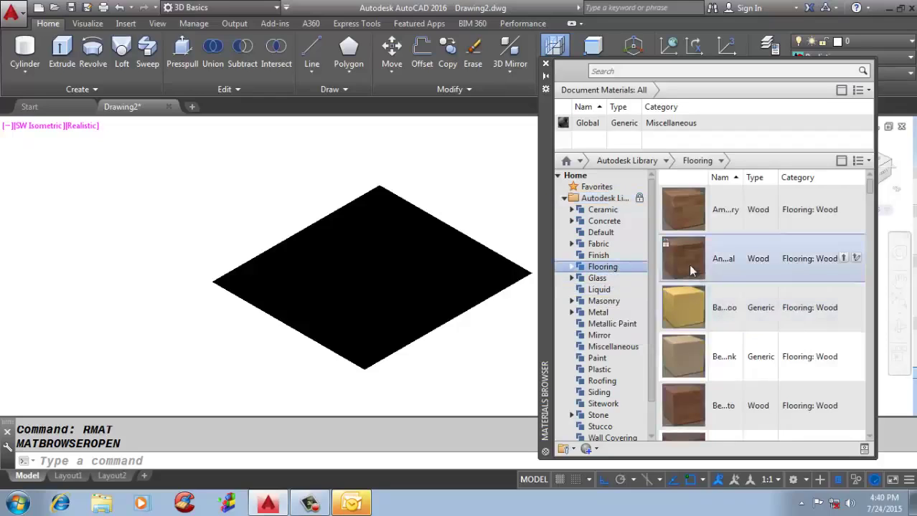
- Apply the second wood material in the Flooring category to the planar surface and inspect its texture
left_click_drag(688, 264, 410, 310)
scroll(449, 320, "up", 6)
scroll(292, 251, "down", 4)
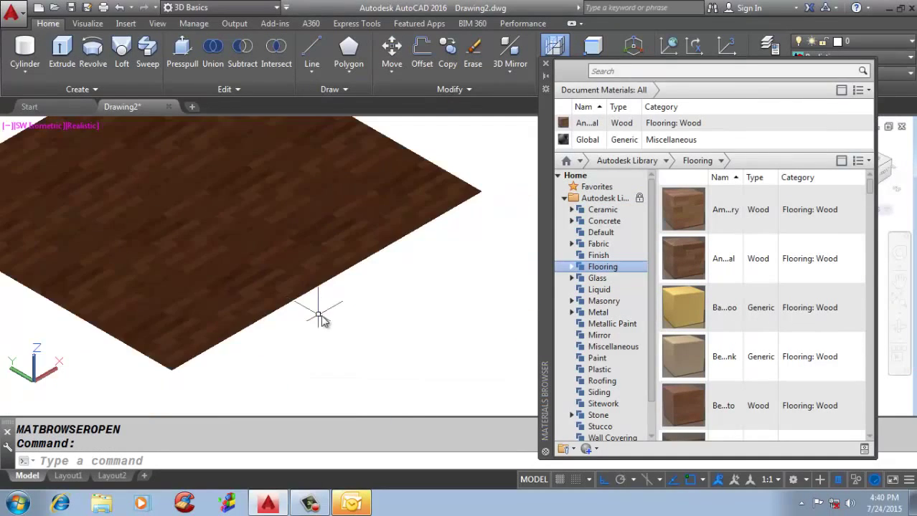
scroll(189, 197, "up", 5)
scroll(327, 312, "down", 6)
scroll(112, 162, "up", 5)
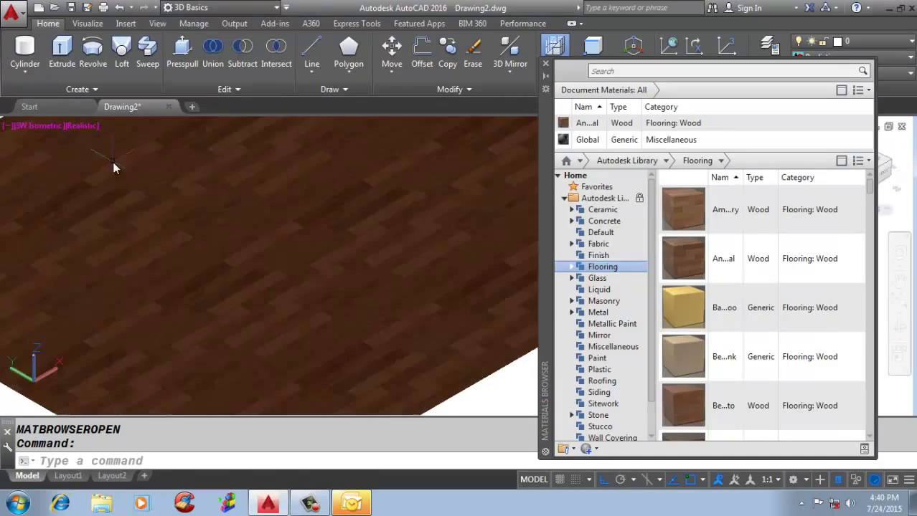
- Create a box about 22 by 17 units and 22 units high on the wood-textured planar surface
scroll(347, 294, "down", 6)
left_click(25, 68)
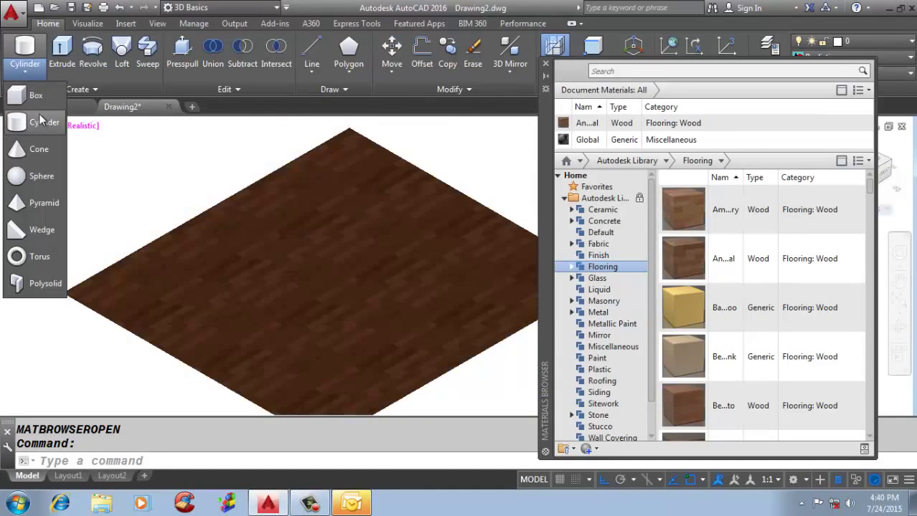
left_click(45, 97)
left_click(285, 304)
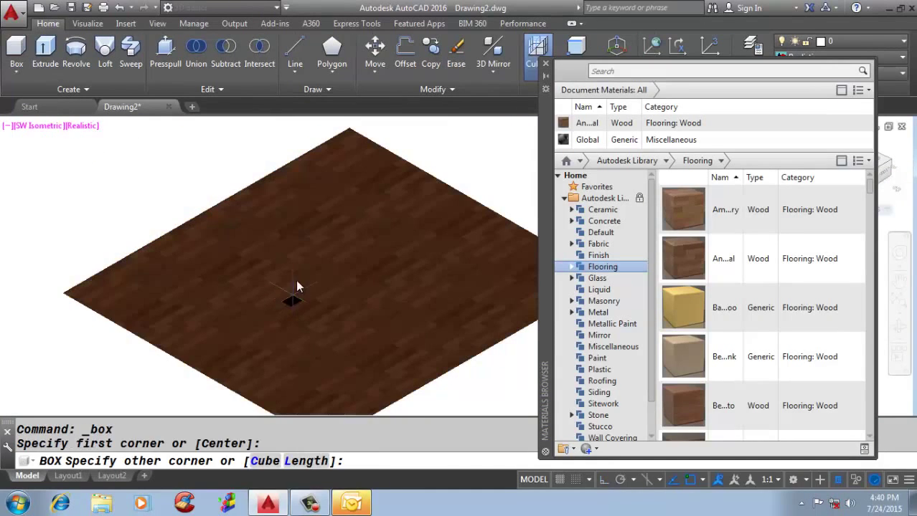
left_click(296, 279)
left_click(306, 215)
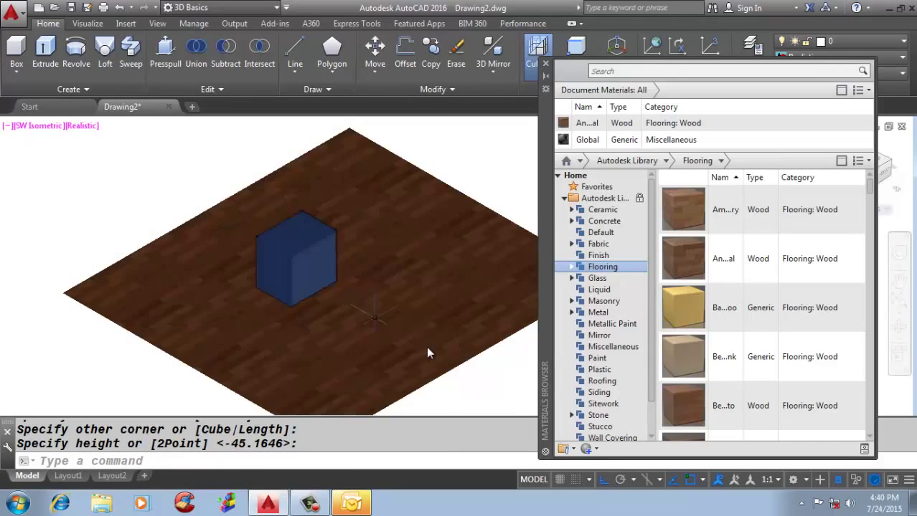
- Apply the glossy yellow-gold material from the Metallic Paint category to the box and inspect it up close
scroll(504, 331, "up", 3)
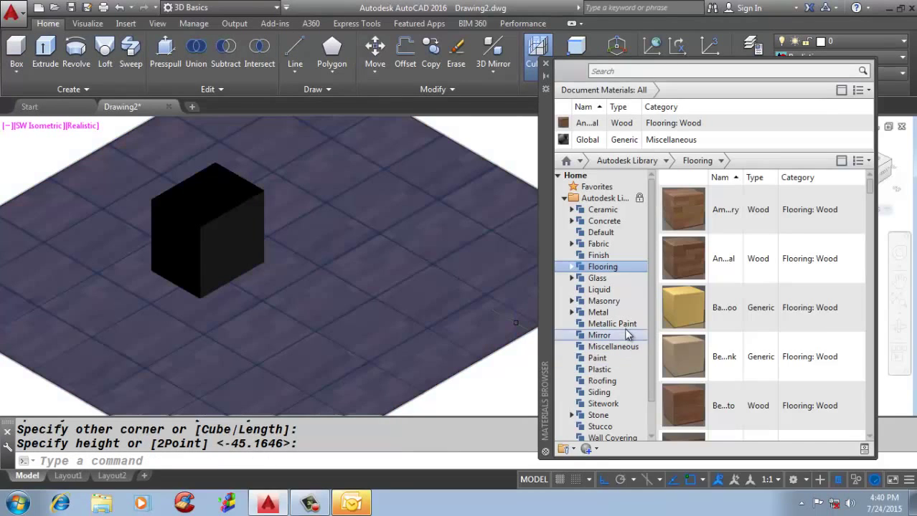
left_click(626, 325)
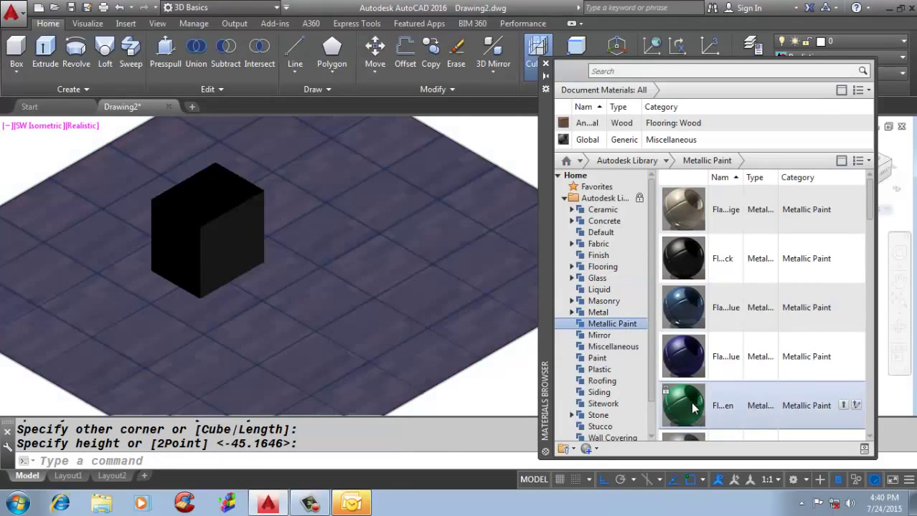
scroll(694, 371, "down", 2)
scroll(694, 371, "down", 5)
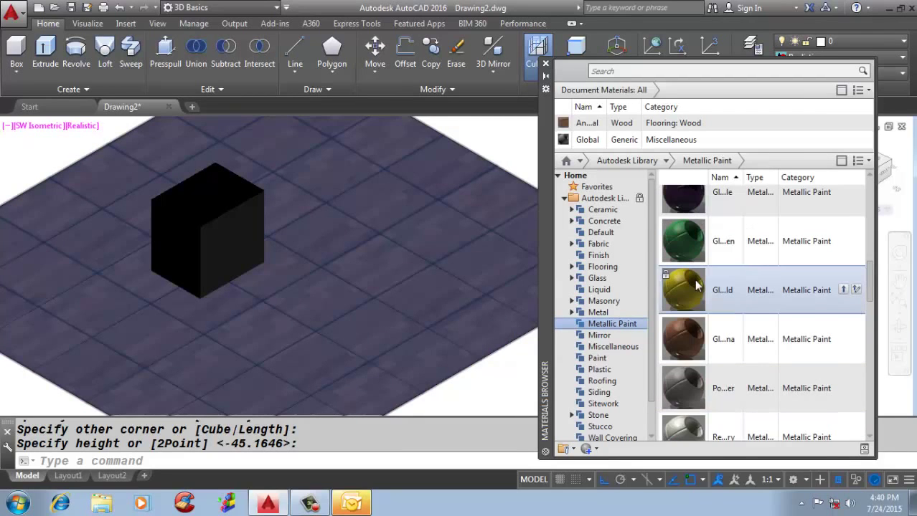
mouse_move(695, 289)
left_mouse_down()
mouse_move(578, 299)
mouse_move(222, 250)
left_mouse_up()
scroll(212, 233, "up", 4)
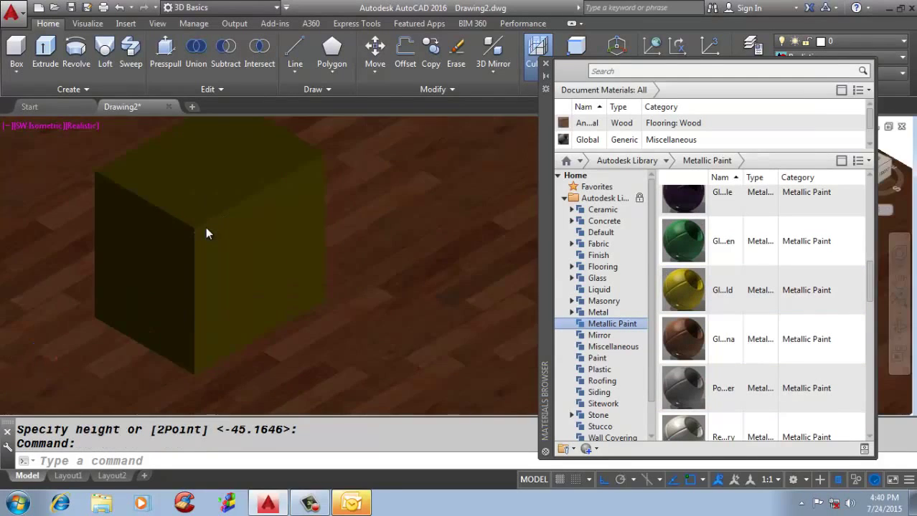
- Replace the box's material with the glossy green one from the Metallic Paint category
scroll(309, 259, "down", 3)
left_click_drag(851, 241, 241, 273)
scroll(320, 239, "up", 3)
scroll(381, 266, "down", 4)
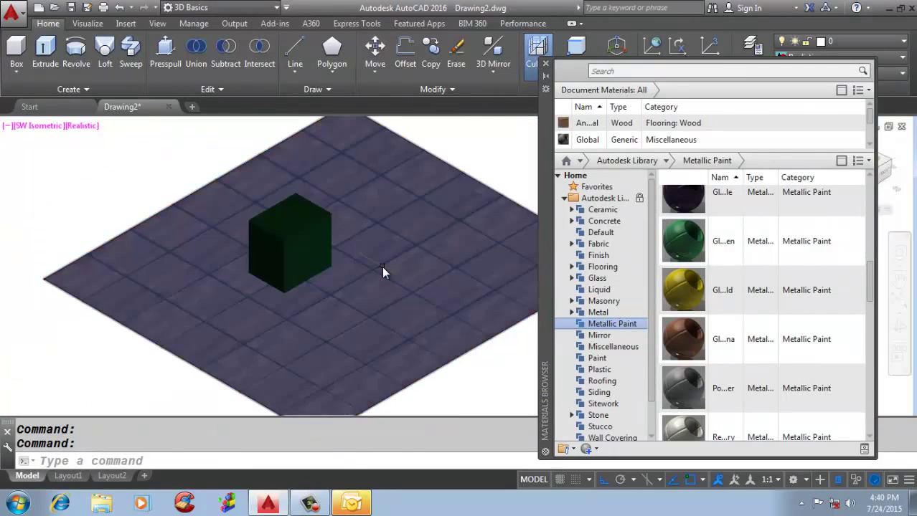
- Erase the green box from the planar surface
scroll(296, 240, "up", 2)
left_click(270, 235)
type("e")
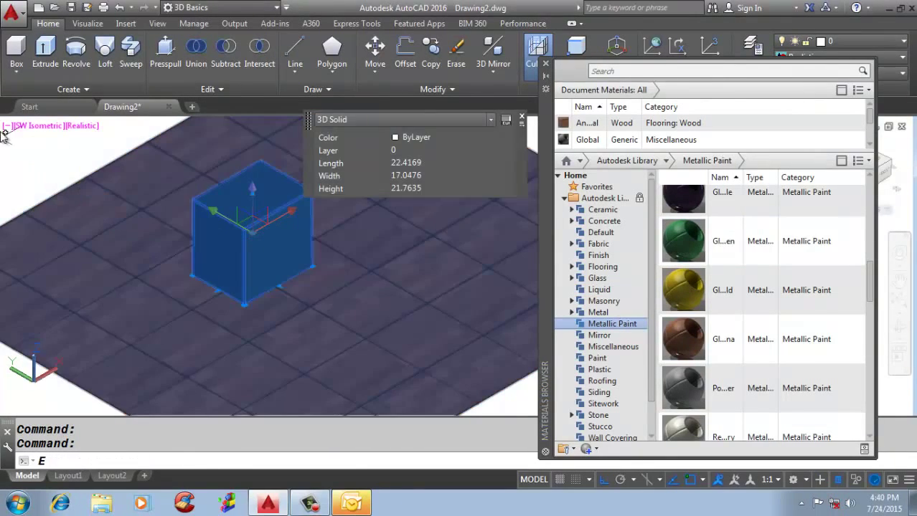
key("Return")
left_click(16, 70)
left_click(46, 284)
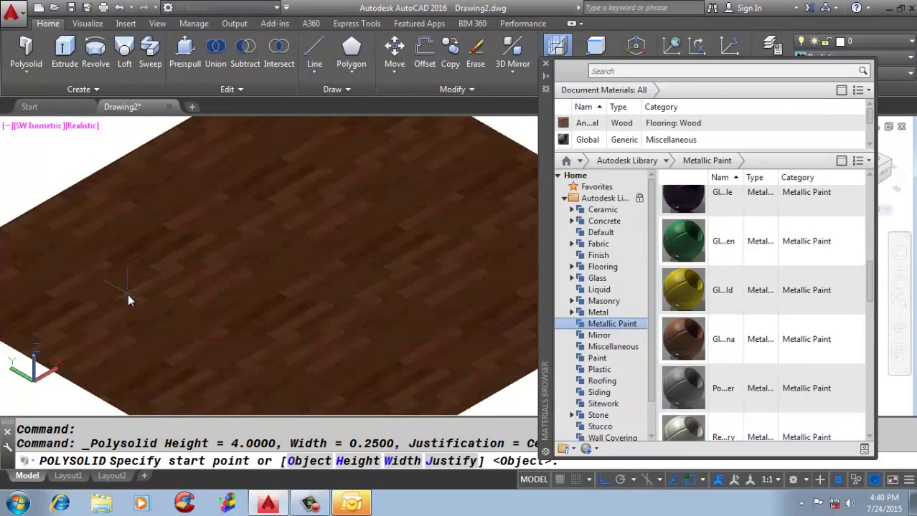
key("Return")
key("Return")
key("Return")
left_click(127, 294)
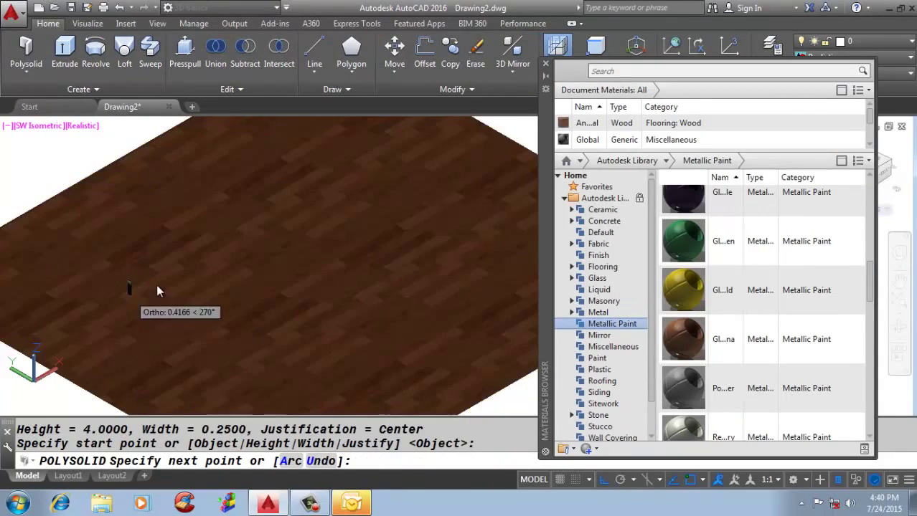
scroll(205, 249, "up", 10)
scroll(289, 199, "down", 5)
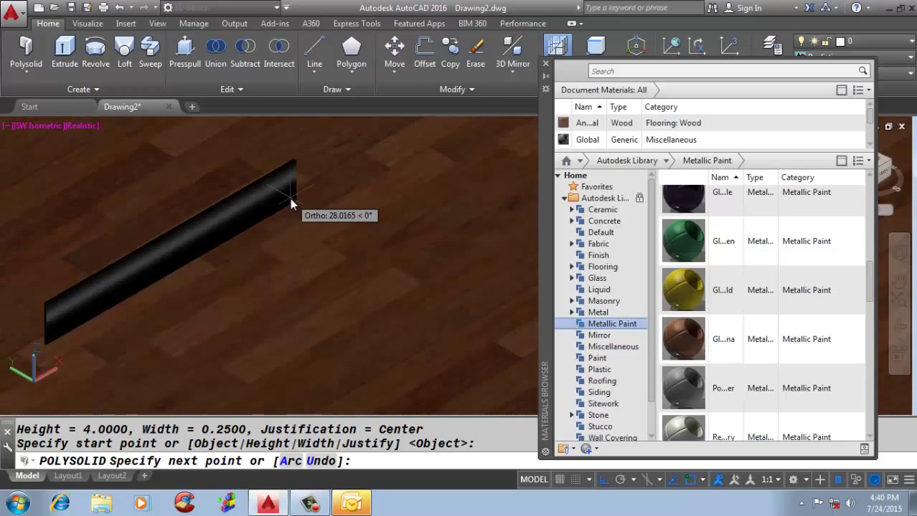
scroll(290, 198, "down", 5)
key("Escape")
- Start a polysolid with its height set to 10 and its width set to 1
scroll(194, 254, "up", 3)
key("Return")
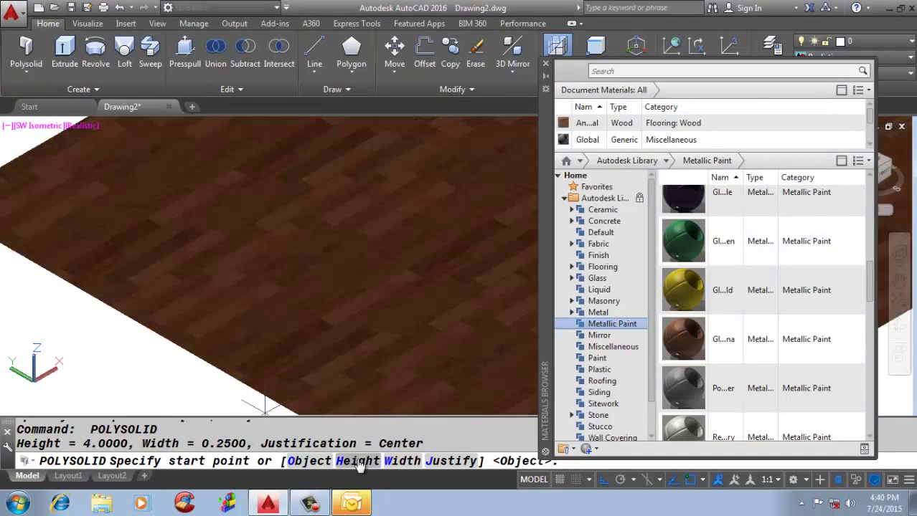
left_click(357, 462)
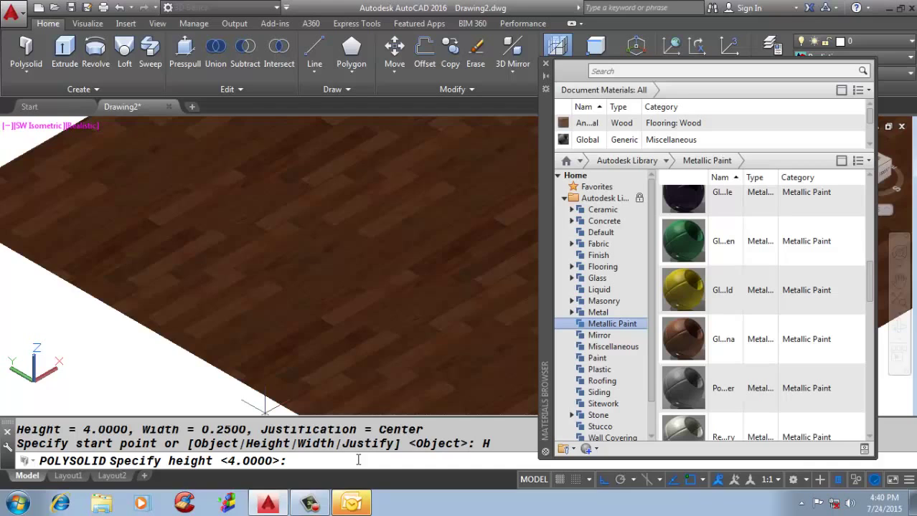
key("Return")
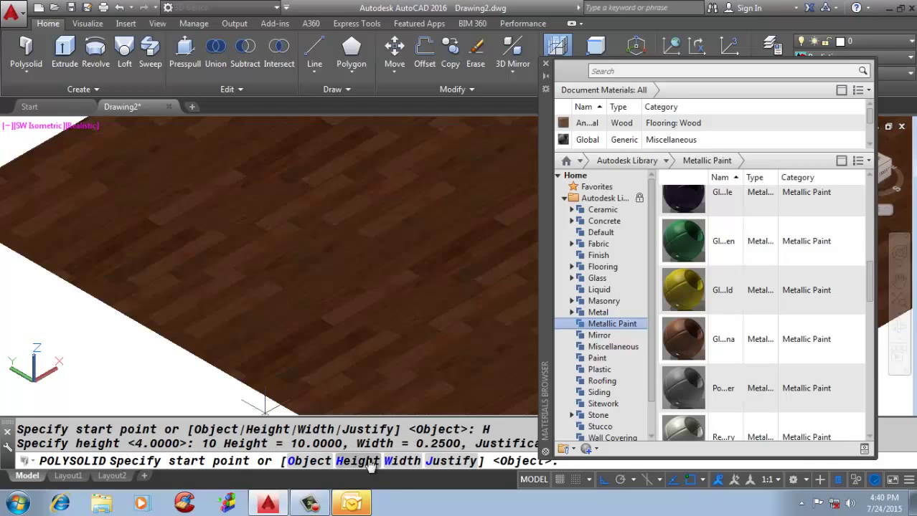
left_click(401, 461)
type("1")
key("Return")
- Draw an open, stepped polysolid wall of seven right-angled segments across the wood-textured planar surface
left_click(217, 289)
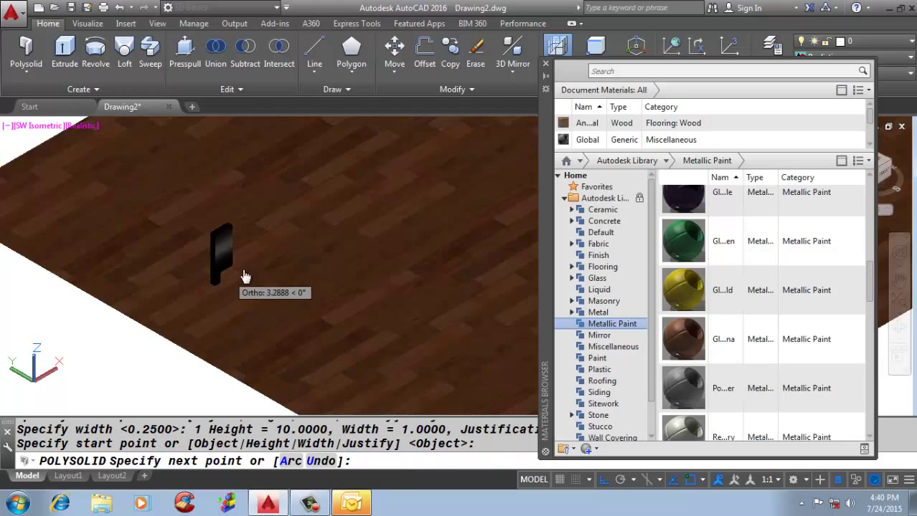
scroll(322, 234, "down", 3)
scroll(277, 256, "up", 3)
left_click(307, 250)
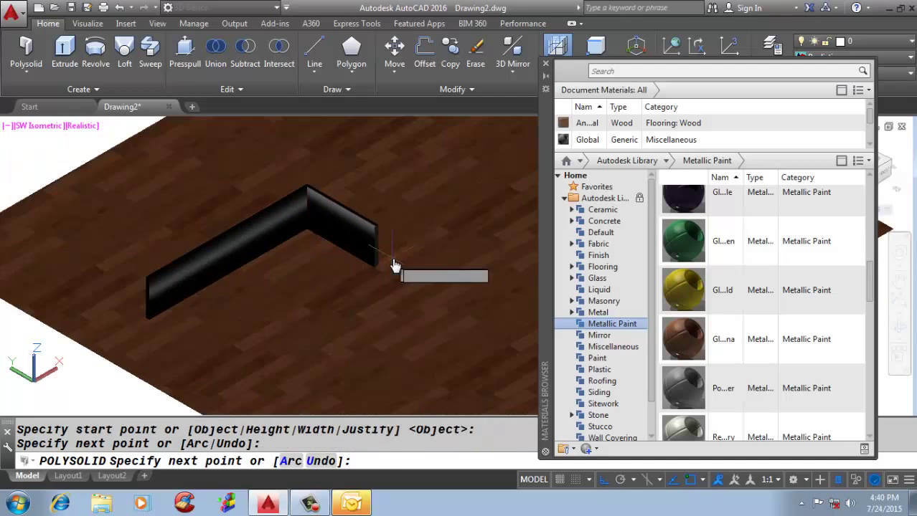
left_click(393, 262)
left_click(492, 199)
scroll(301, 226, "down", 3)
scroll(430, 251, "up", 2)
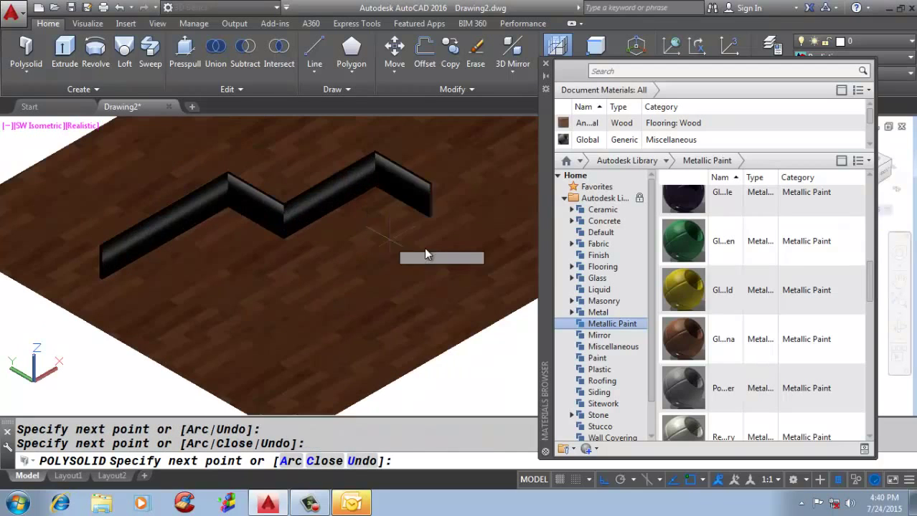
left_click(466, 268)
left_click(379, 303)
left_click(338, 302)
left_click(244, 340)
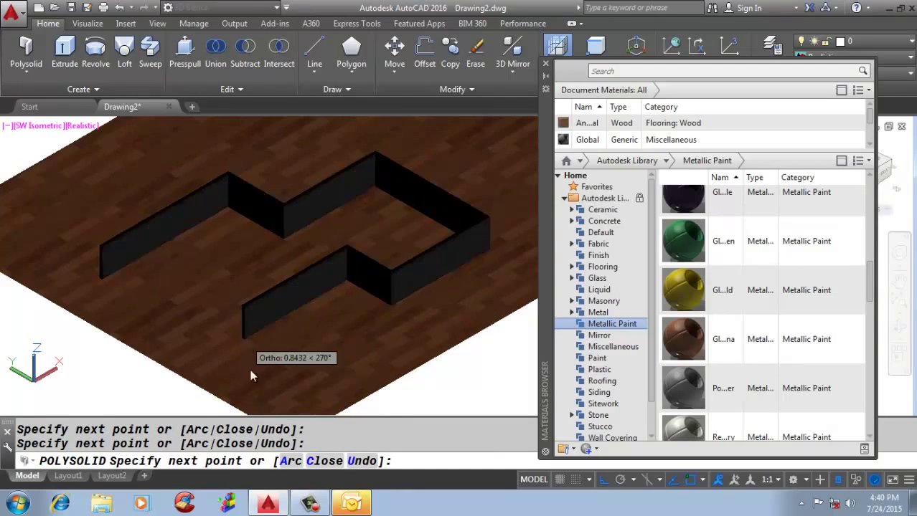
key("Return")
- Apply the dark patterned brick material below Cored in the Masonry category to the polysolid wall and inspect its texture
scroll(410, 287, "up", 2)
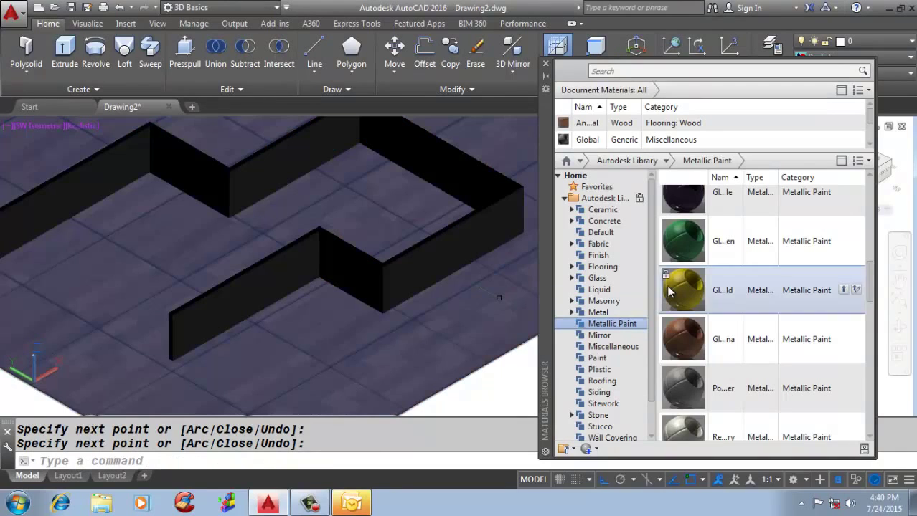
left_click(627, 300)
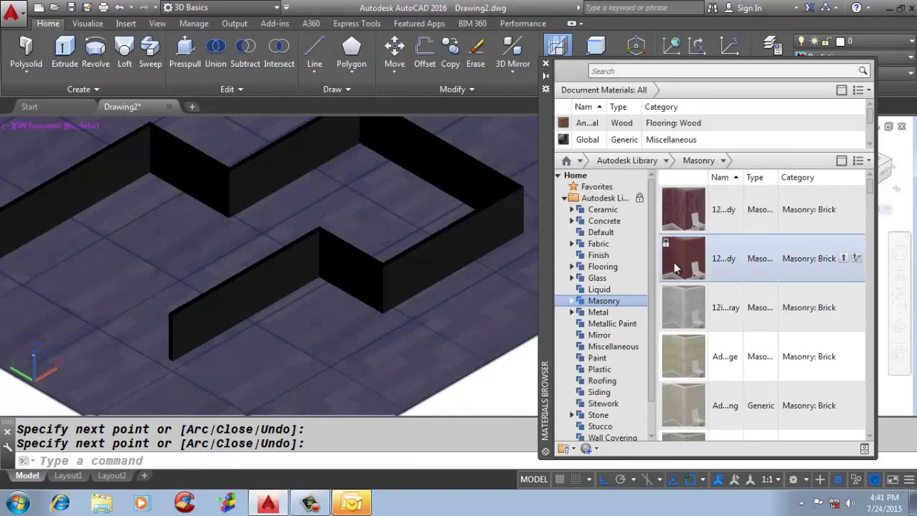
scroll(678, 287, "down", 10)
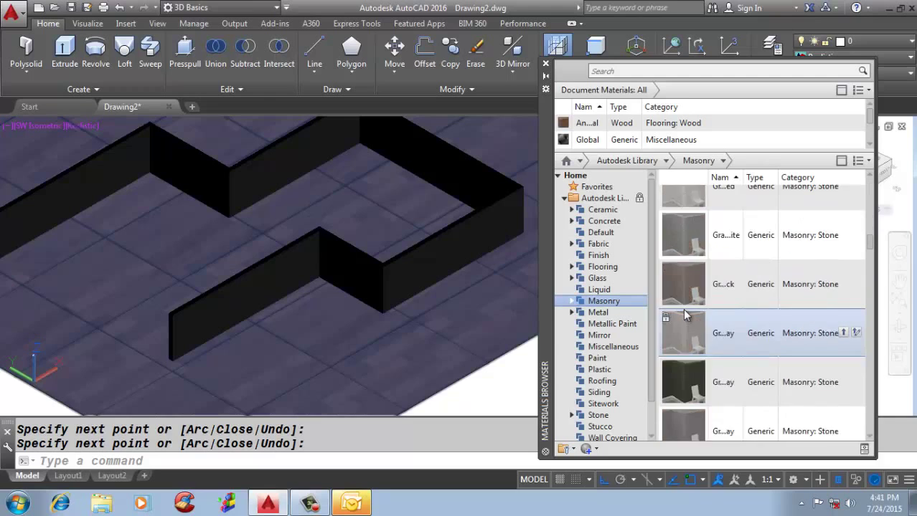
scroll(685, 315, "up", 8)
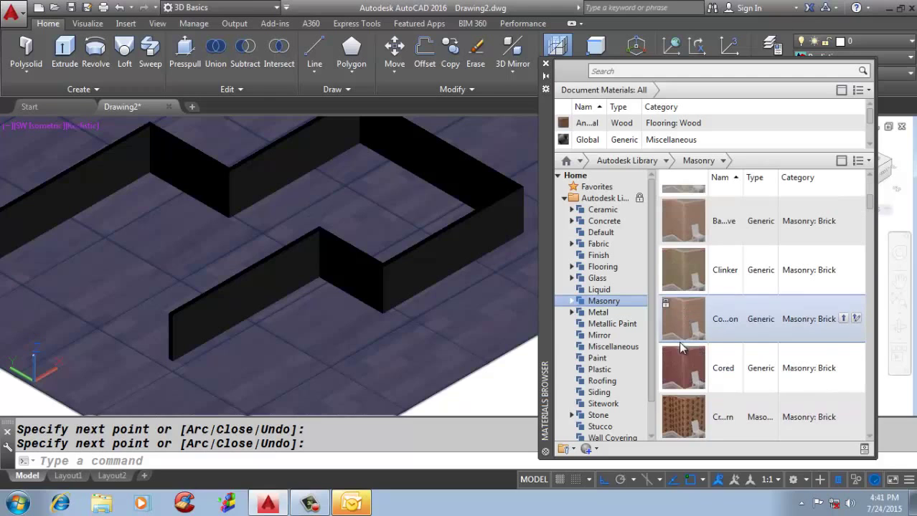
left_click_drag(683, 416, 437, 246)
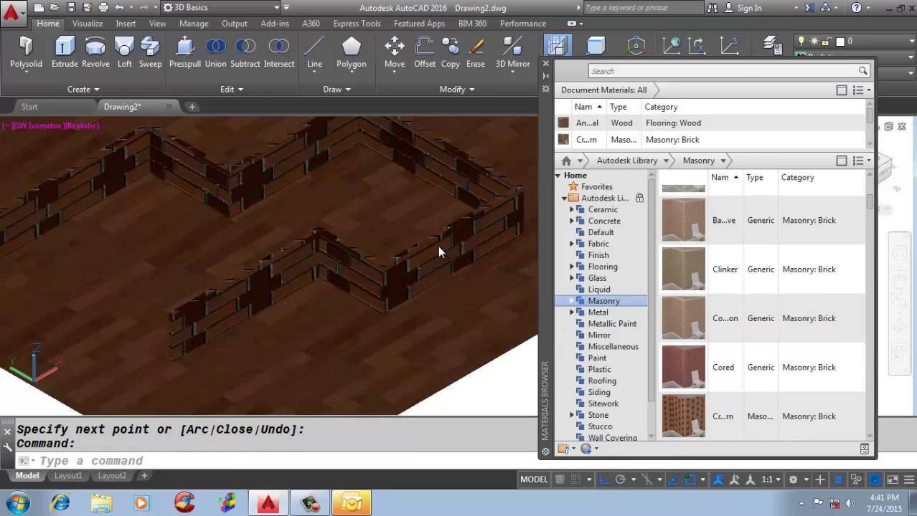
scroll(438, 245, "up", 2)
scroll(370, 343, "up", 2)
scroll(403, 351, "down", 4)
scroll(404, 352, "up", 2)
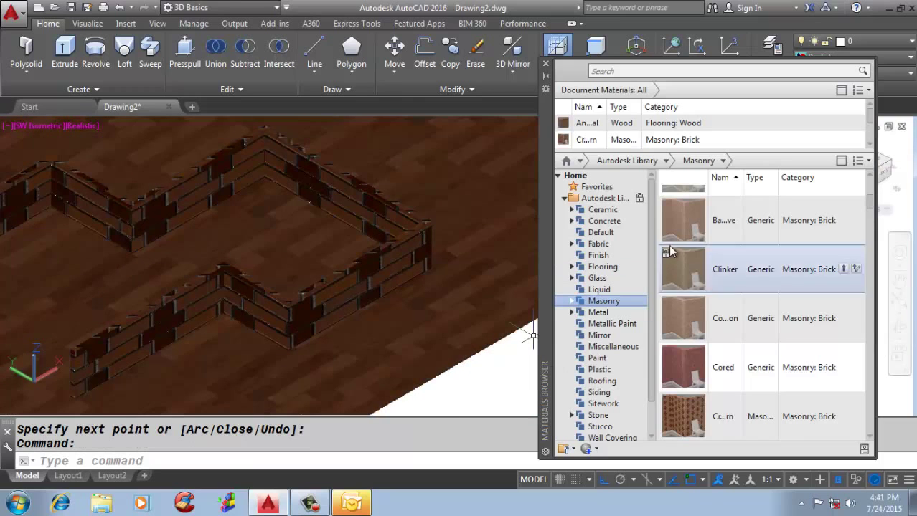
- Apply the yellow bamboo material from the Flooring category to the planar surface under the wall
left_click(616, 268)
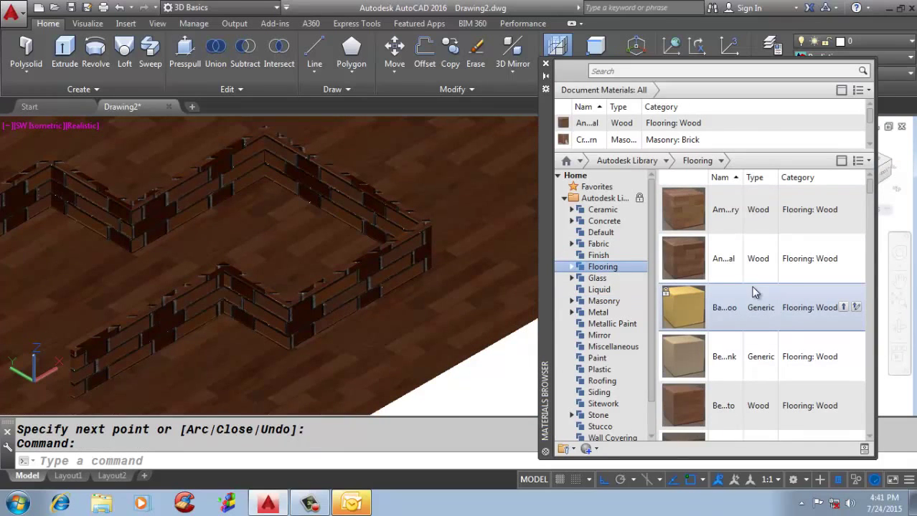
left_click_drag(755, 292, 506, 228)
scroll(405, 310, "down", 3)
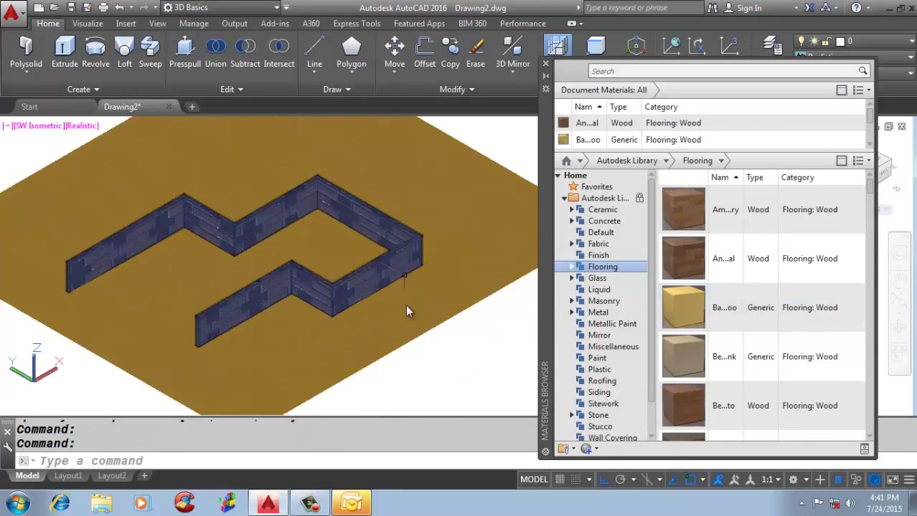
key("Escape")
key("Escape")
- Examine the brick texture on the wall and the bamboo floor texture from near and far
scroll(276, 300, "up", 5)
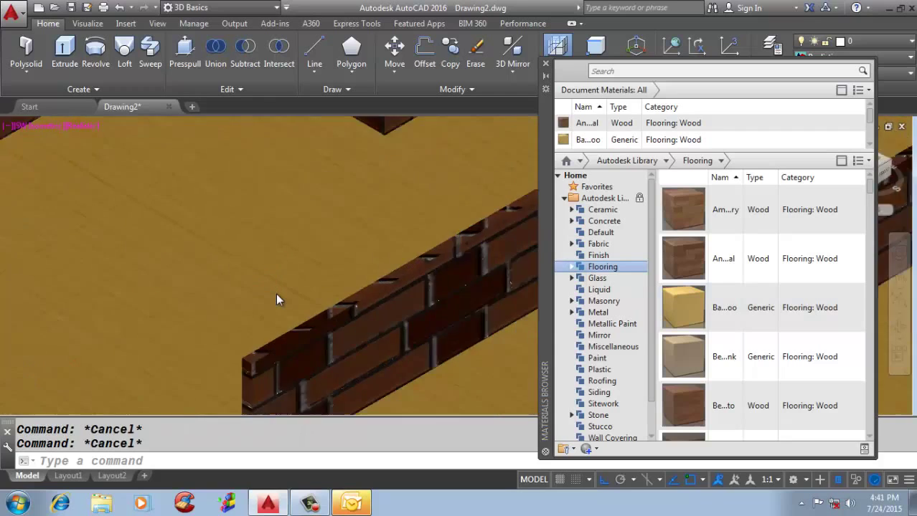
scroll(312, 223, "down", 5)
scroll(313, 293, "up", 6)
scroll(258, 301, "down", 3)
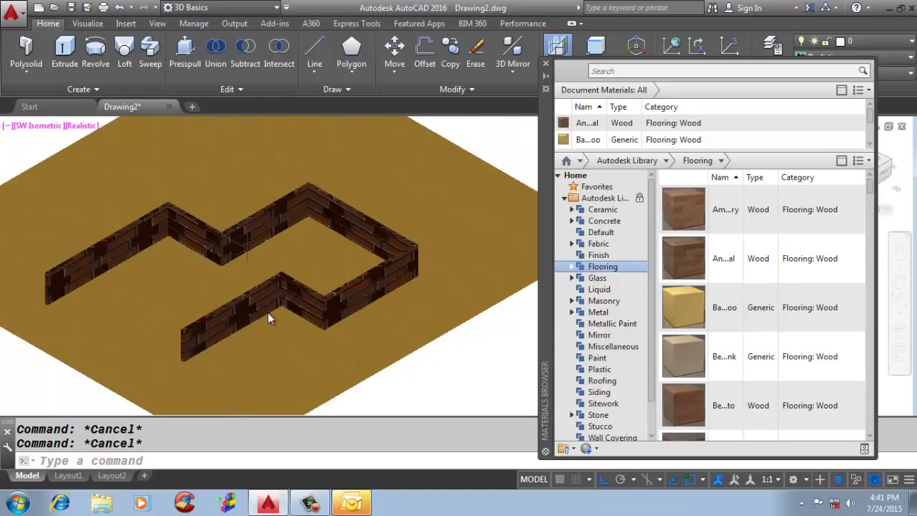
scroll(242, 216, "up", 3)
scroll(240, 264, "up", 2)
scroll(264, 257, "down", 2)
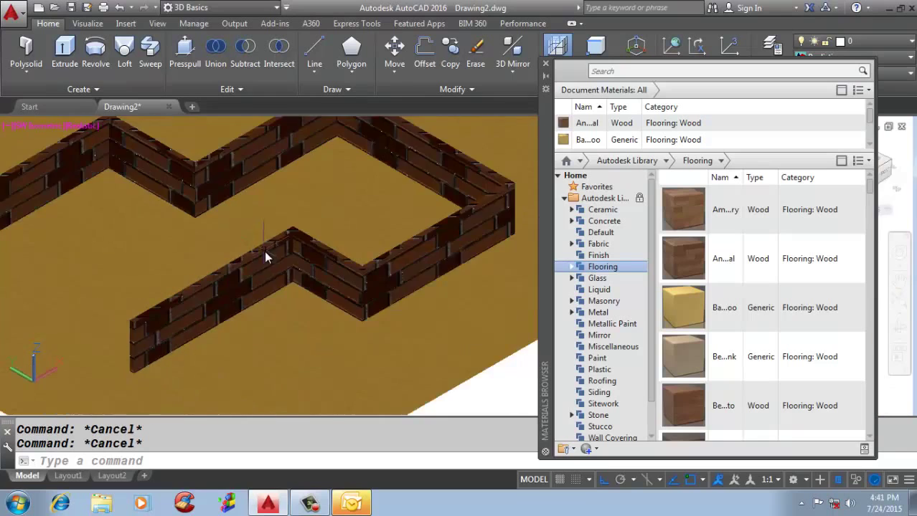
scroll(264, 252, "up", 2)
scroll(264, 257, "down", 3)
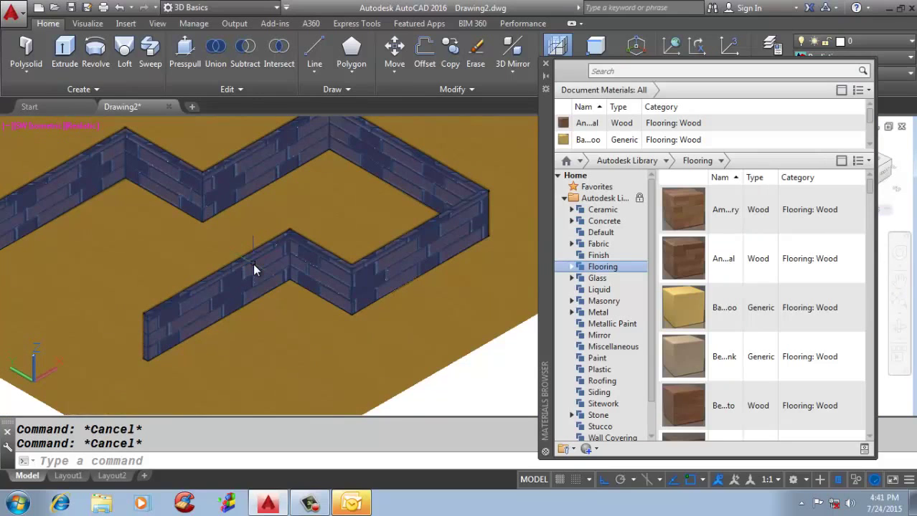
- Start material mapping with the Box option on the brick polysolid wall
type("MATERIALAMAP")
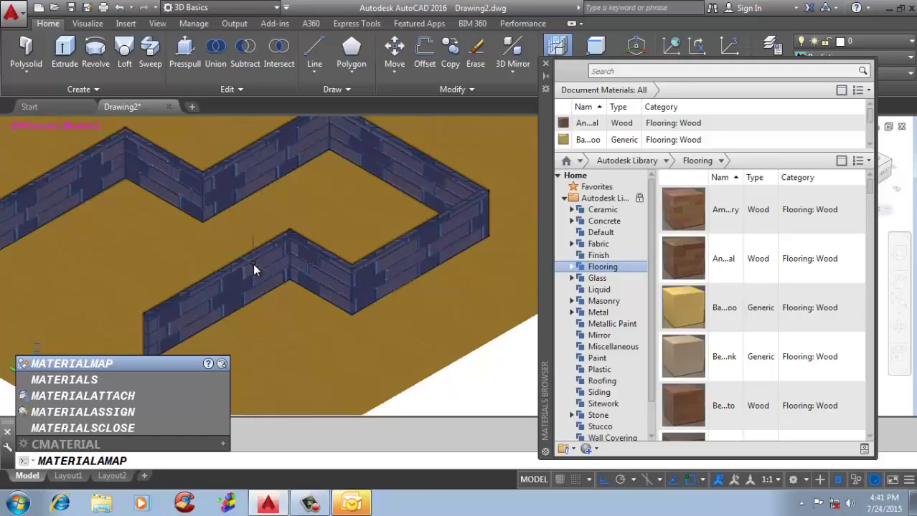
key("Return")
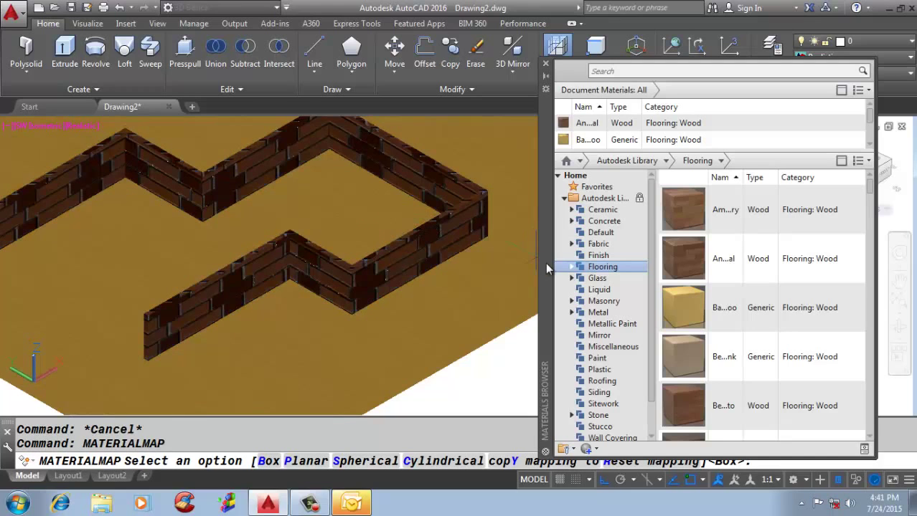
left_click_drag(545, 262, 563, 254)
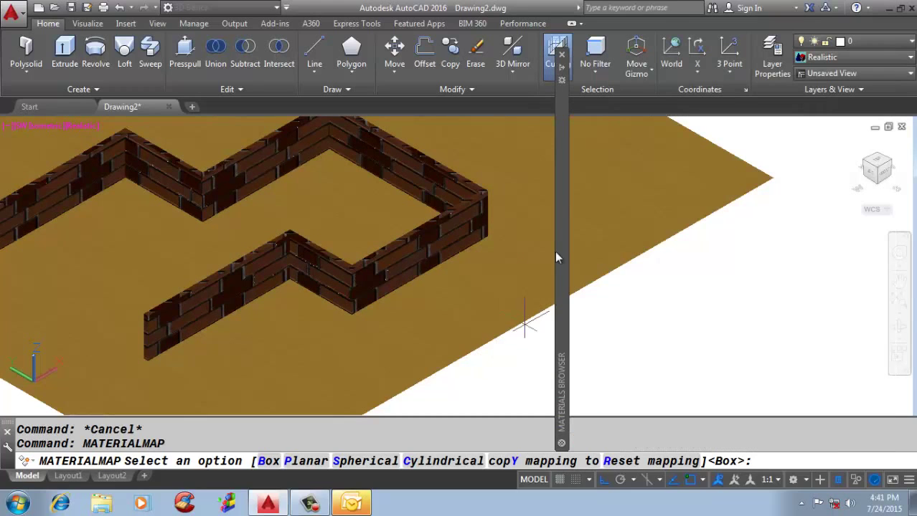
left_click(268, 461)
left_click(304, 265)
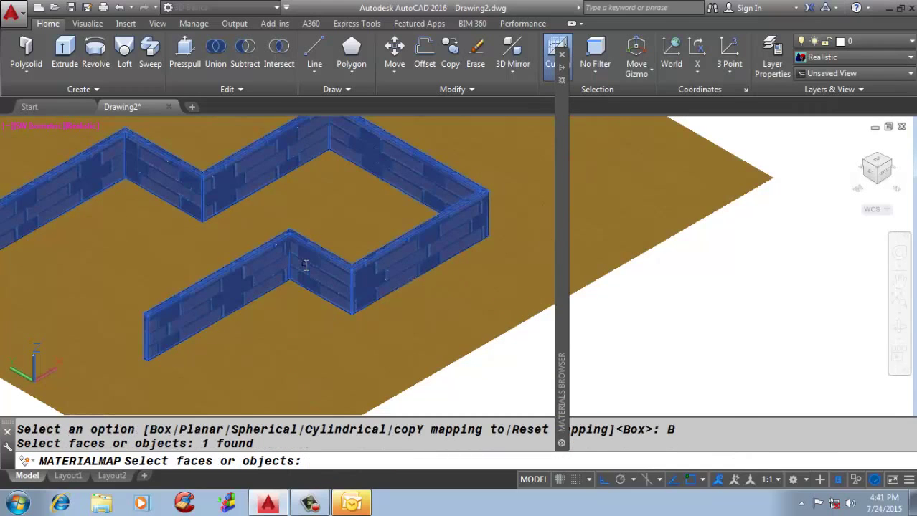
key("Return")
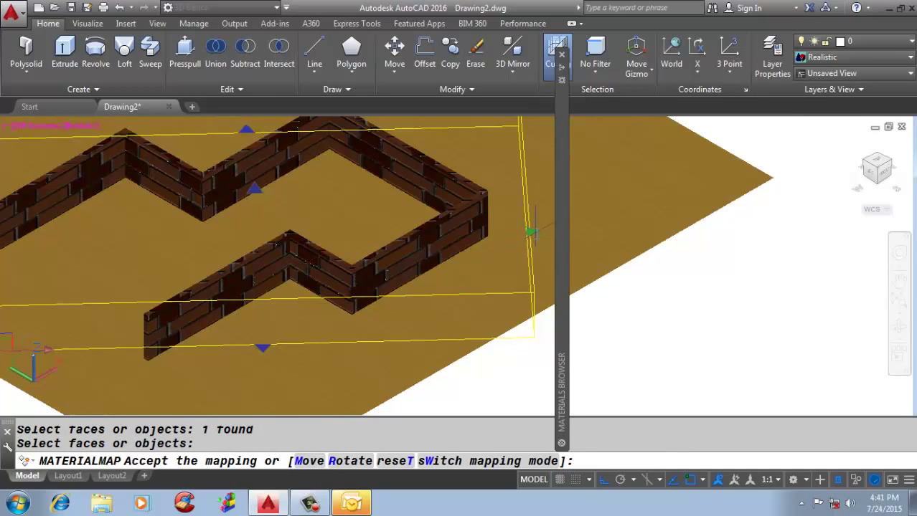
- Shrink the wall's mapping box along two directions so the brick pattern repeats at a smaller scale
left_click(530, 232)
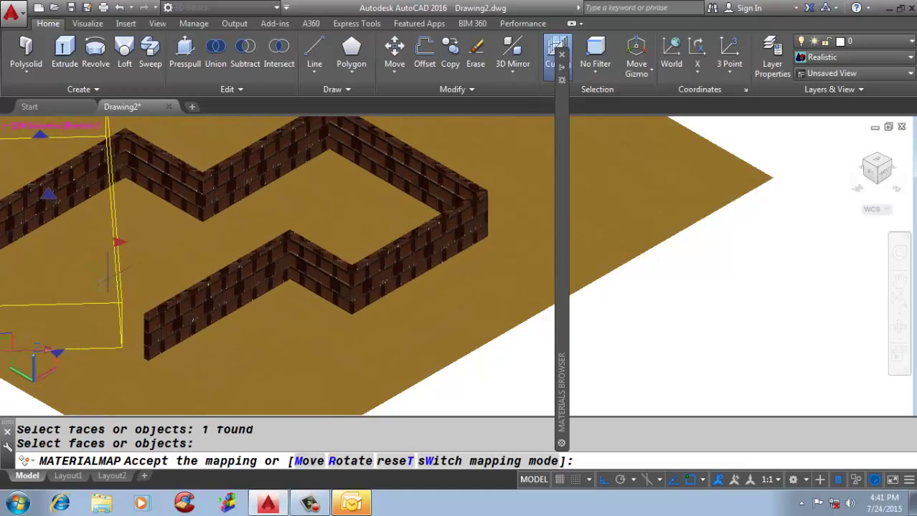
scroll(104, 281, "down", 5)
scroll(94, 283, "up", 5)
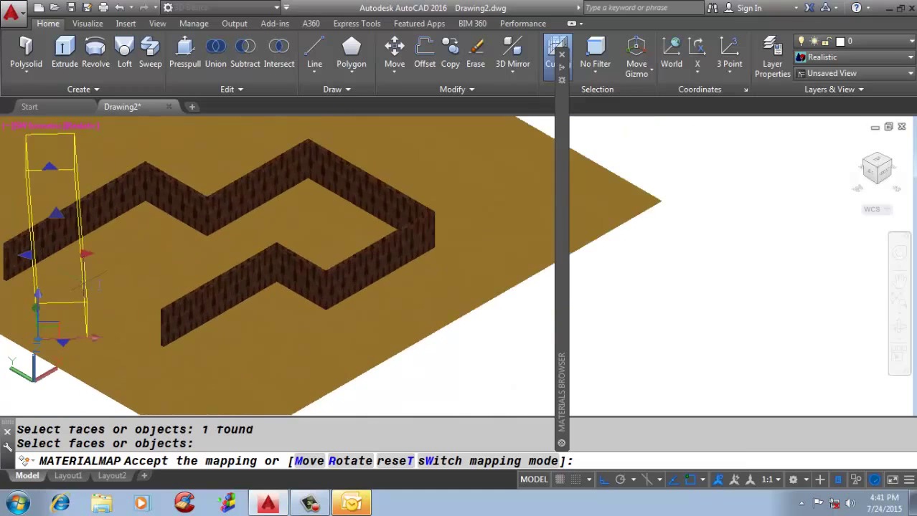
left_click(138, 284)
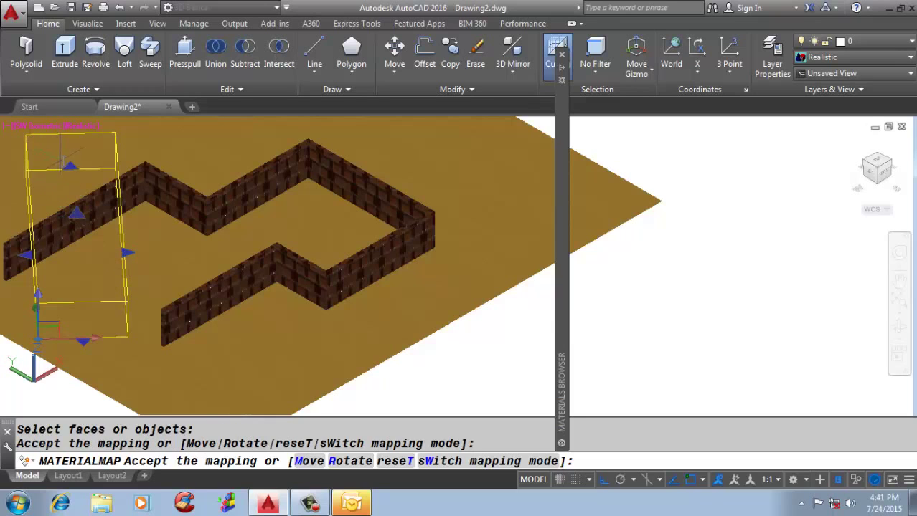
left_click(70, 166)
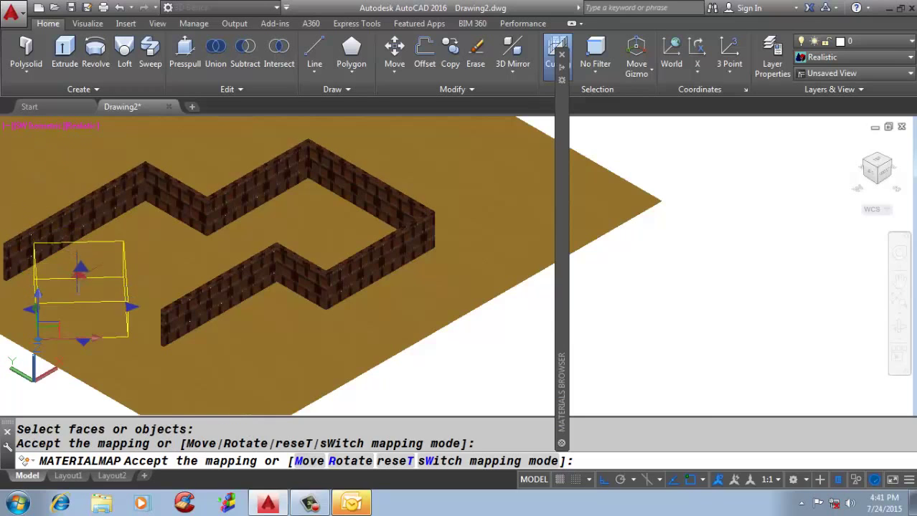
left_click(79, 292)
scroll(79, 293, "up", 3)
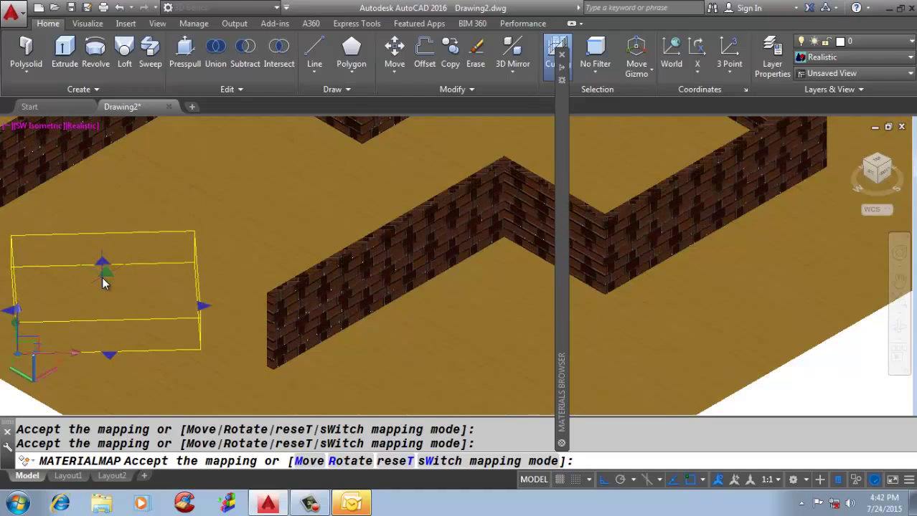
scroll(140, 302, "down", 2)
key("Escape")
key("Escape")
- Copy the brick polysolid wall to the empty area beside the planar surface
scroll(324, 264, "up", 5)
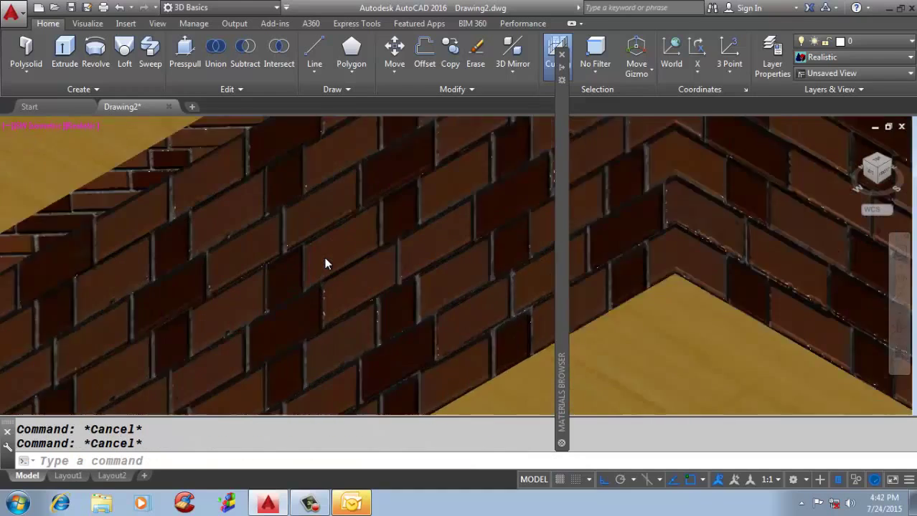
scroll(324, 264, "down", 7)
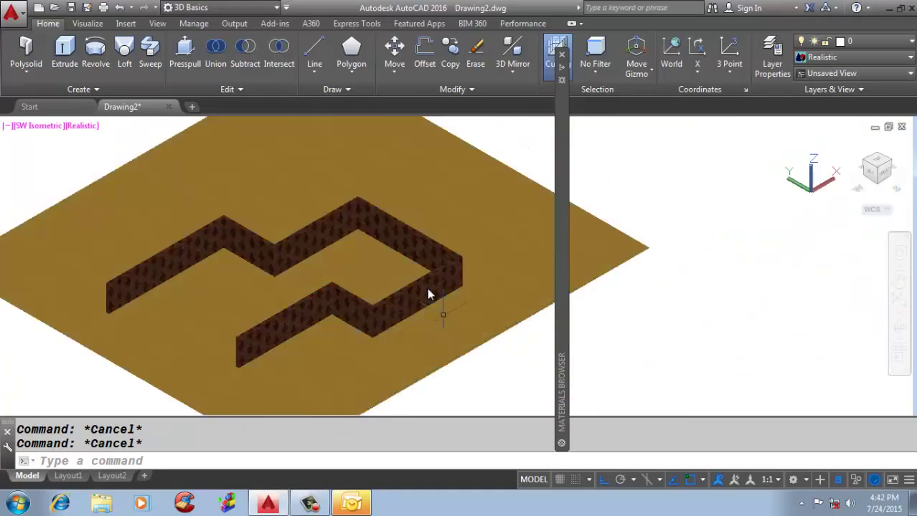
scroll(426, 288, "up", 8)
scroll(495, 269, "down", 6)
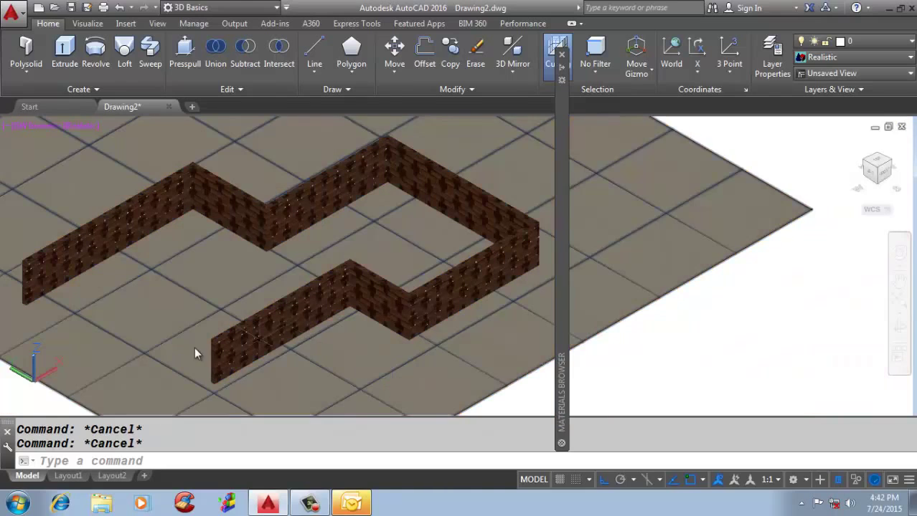
scroll(315, 223, "up", 2)
scroll(378, 235, "down", 5)
left_click(377, 240)
type("C")
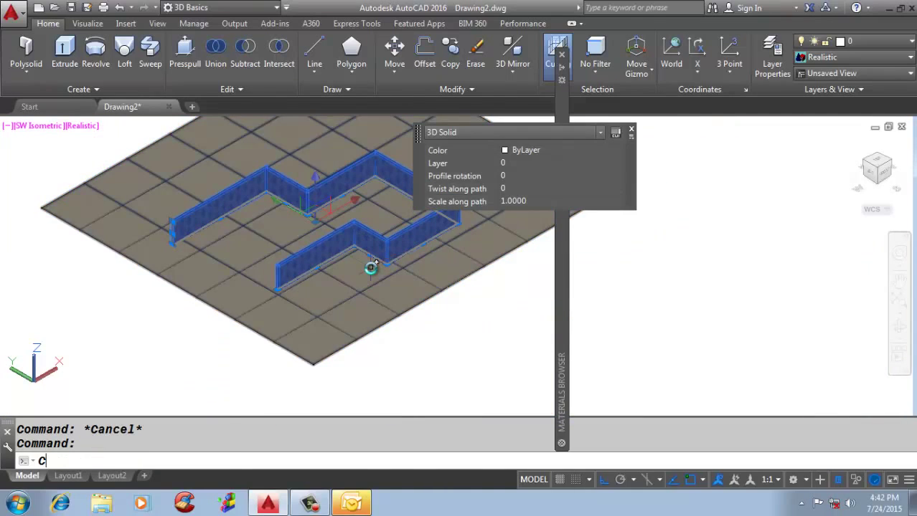
type("O")
key("Return")
left_click(370, 262)
left_click(649, 380)
- Assign the current material to the copied wall with the MATERIALASSIGN command
scroll(660, 375, "up", 4)
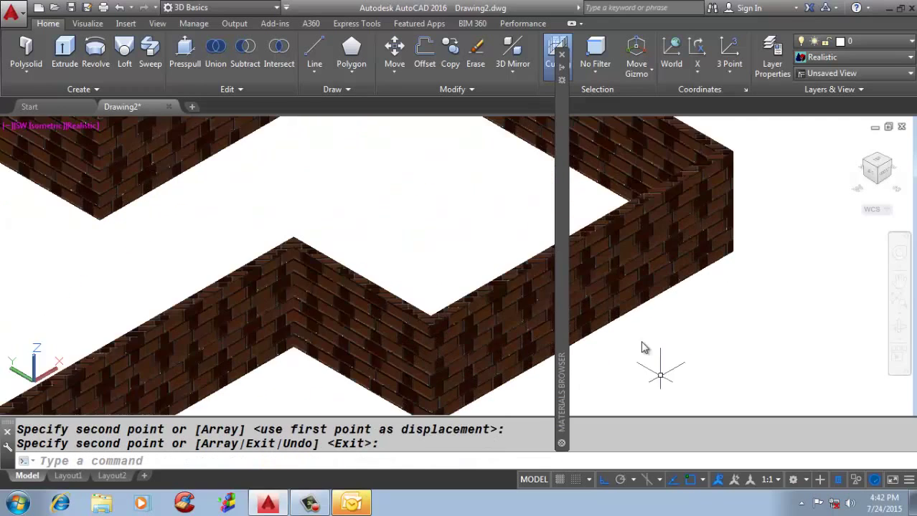
scroll(256, 307, "down", 4)
type("M")
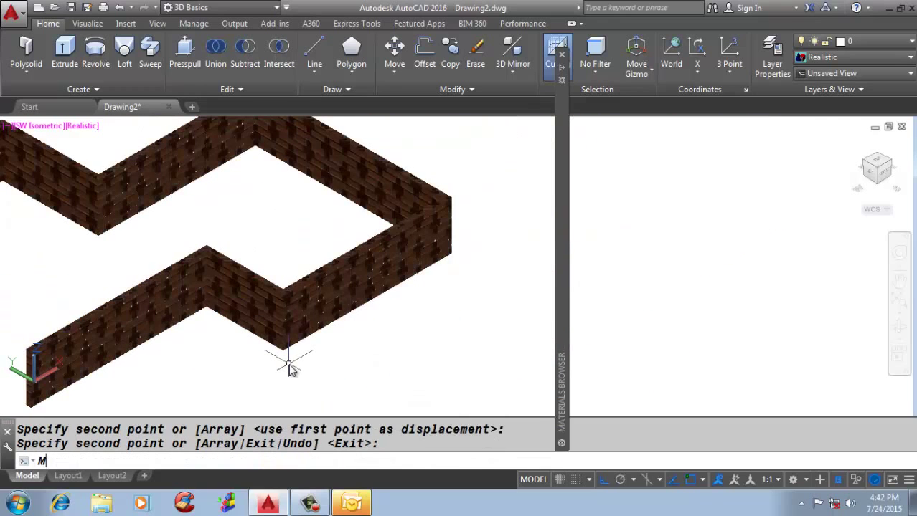
type("ATERIALASS")
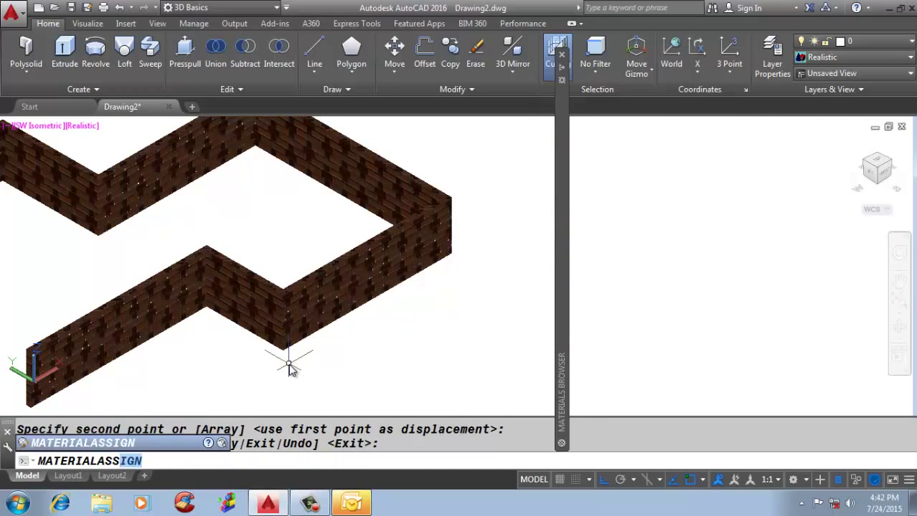
key("Return")
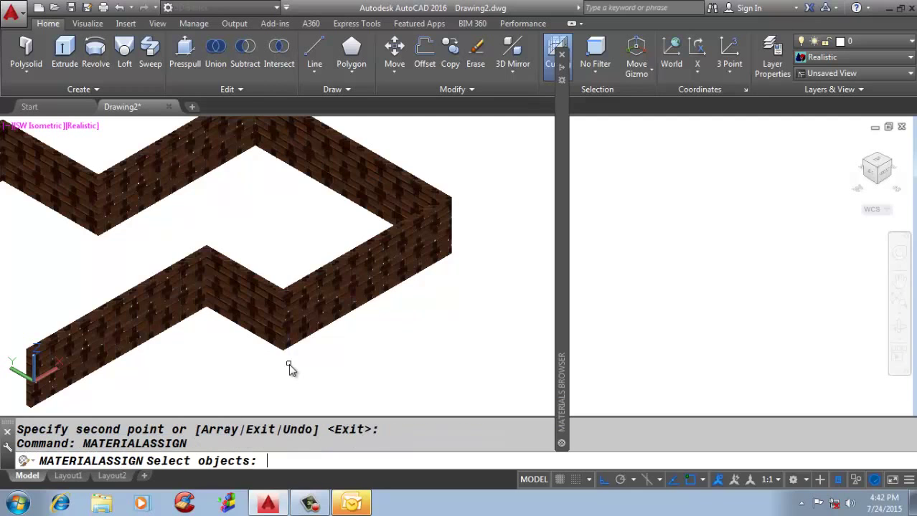
left_click(316, 321)
scroll(300, 300, "down", 2)
key("Return")
scroll(300, 299, "up", 2)
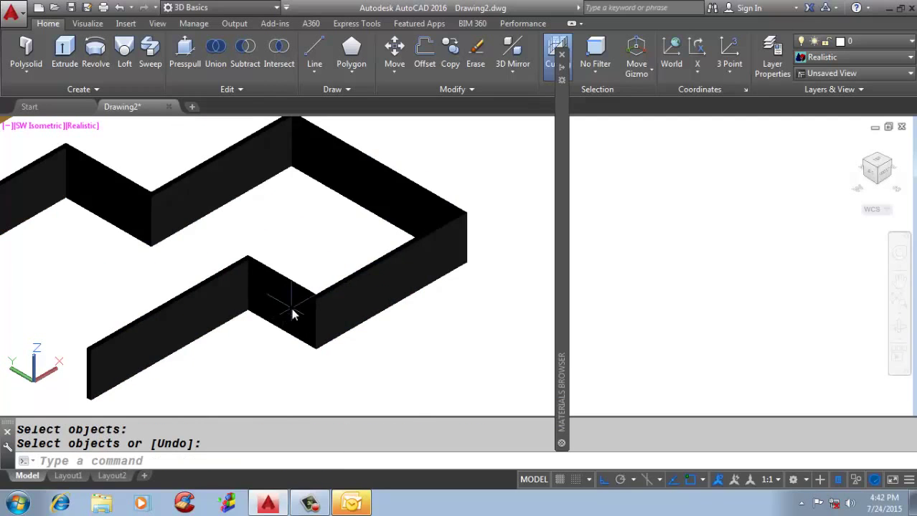
- Erase the copied wall beside the planar surface
left_click(295, 281)
scroll(295, 281, "down", 3)
type("e")
key("Return")
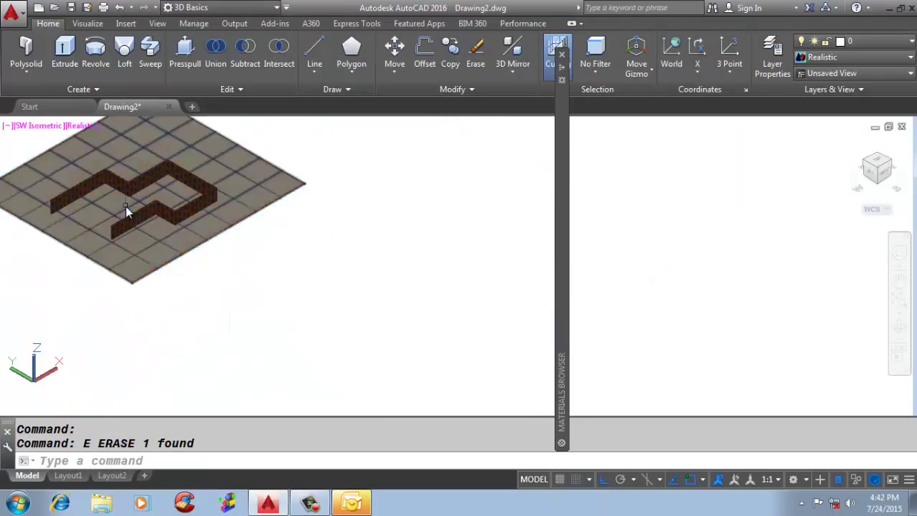
- Render the brick wall and bamboo floor, then enlarge the rendered image to 200% to examine the textures
scroll(127, 207, "up", 5)
scroll(383, 286, "down", 5)
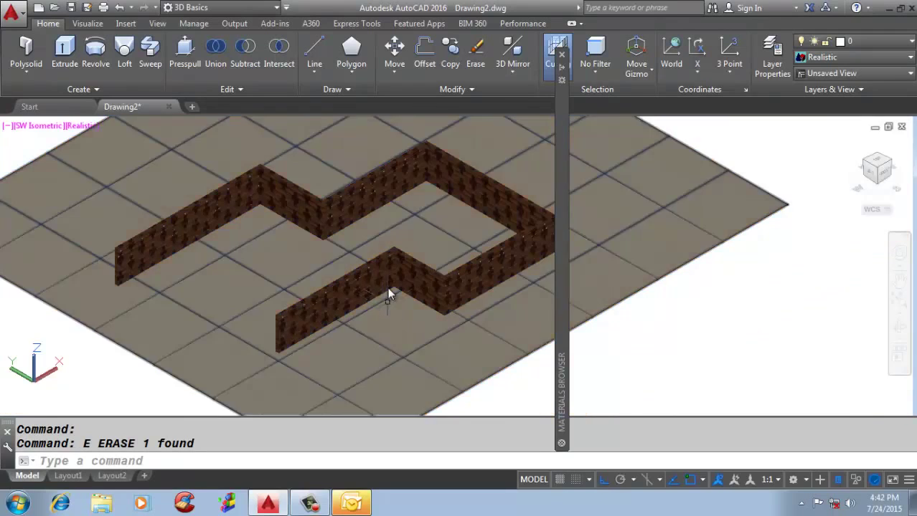
scroll(164, 286, "up", 1)
scroll(208, 201, "down", 1)
scroll(183, 269, "up", 1)
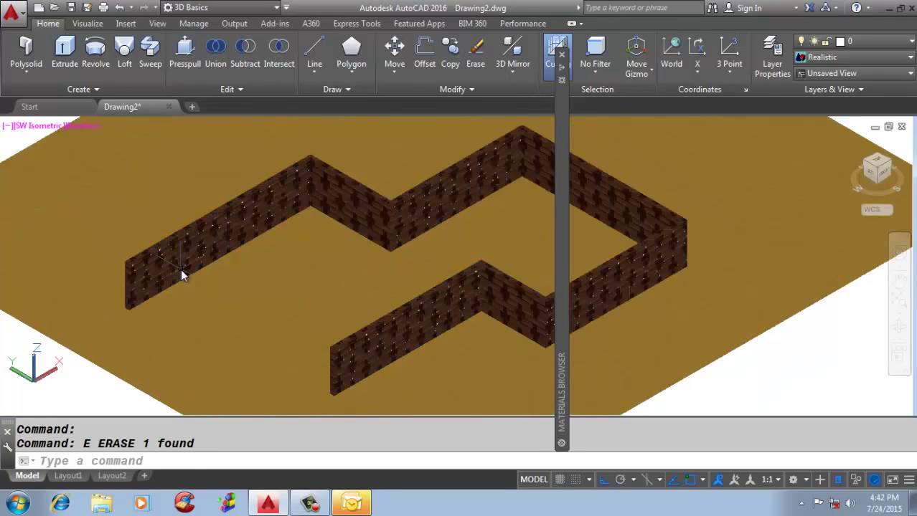
left_click(262, 234)
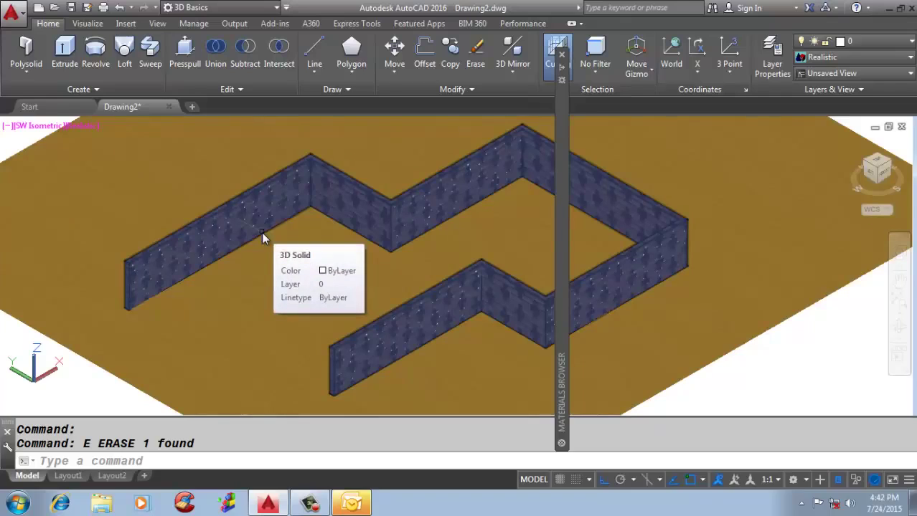
type("RR")
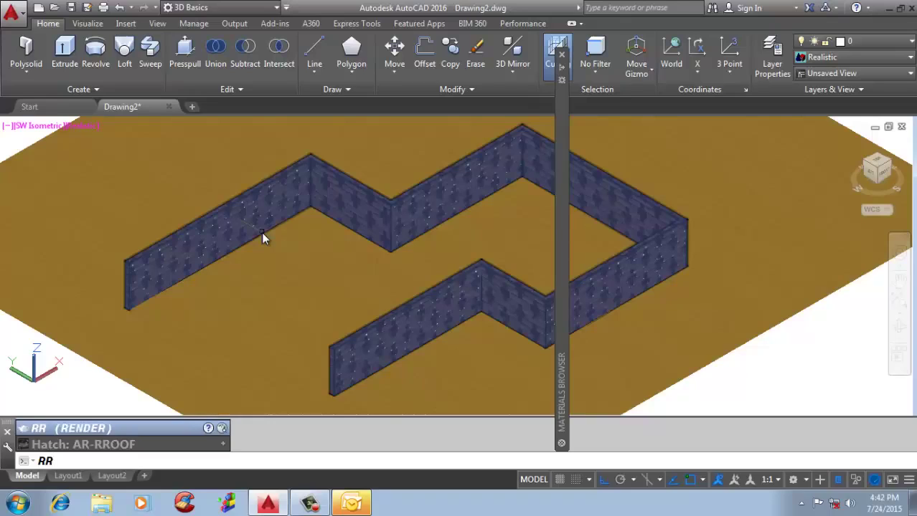
key("Return")
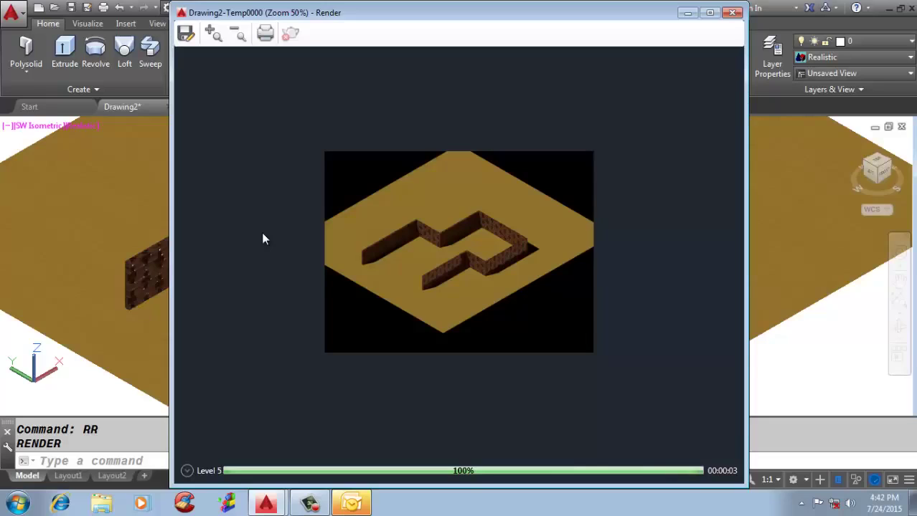
left_click(212, 33)
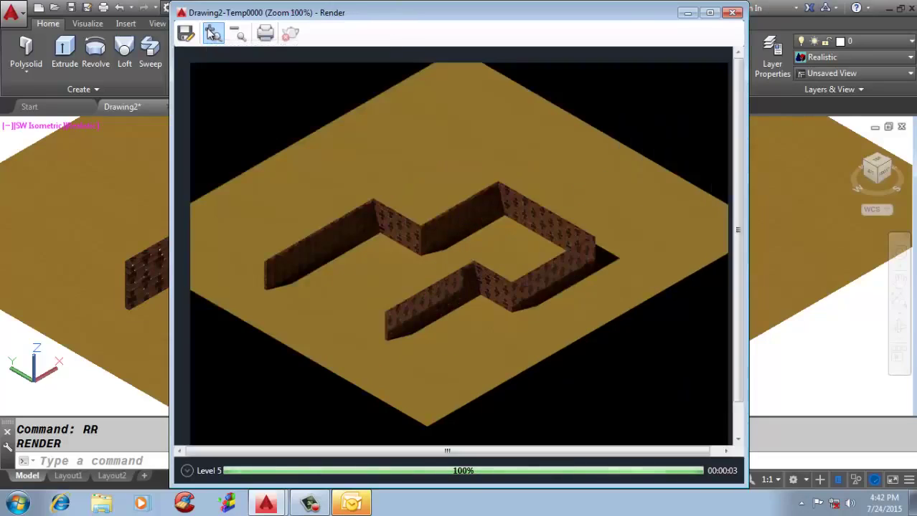
left_click(212, 33)
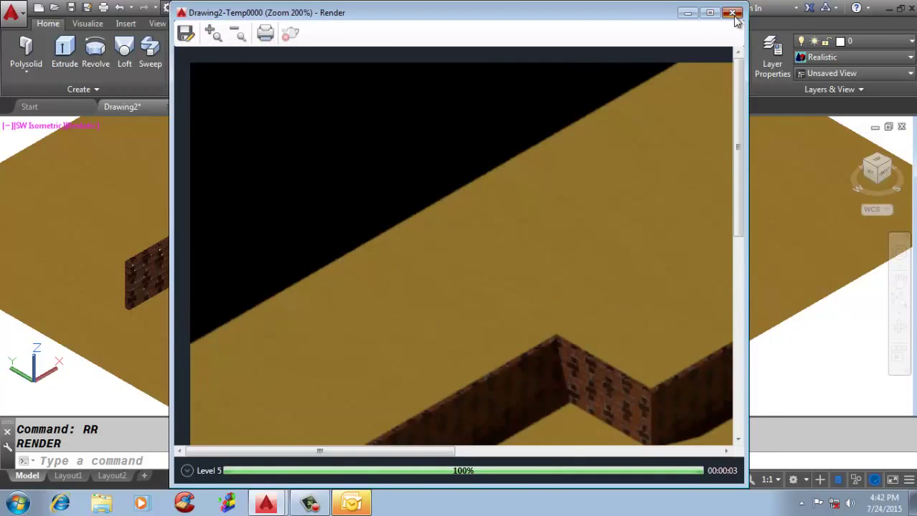
left_click(697, 16)
- Render a closer view of the wall and examine the brick texture in the full-screen image at 400%
scroll(392, 327, "up", 5)
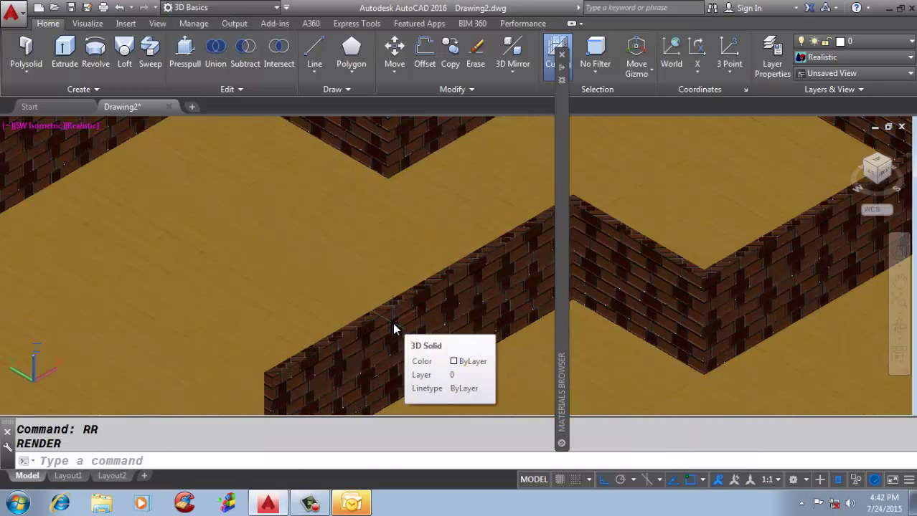
type("RR")
key("Return")
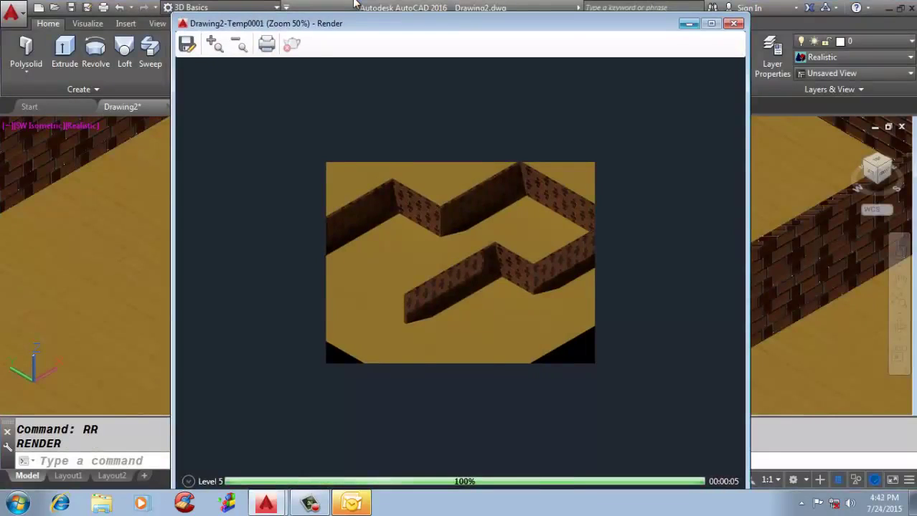
left_click_drag(354, 22, 354, 1)
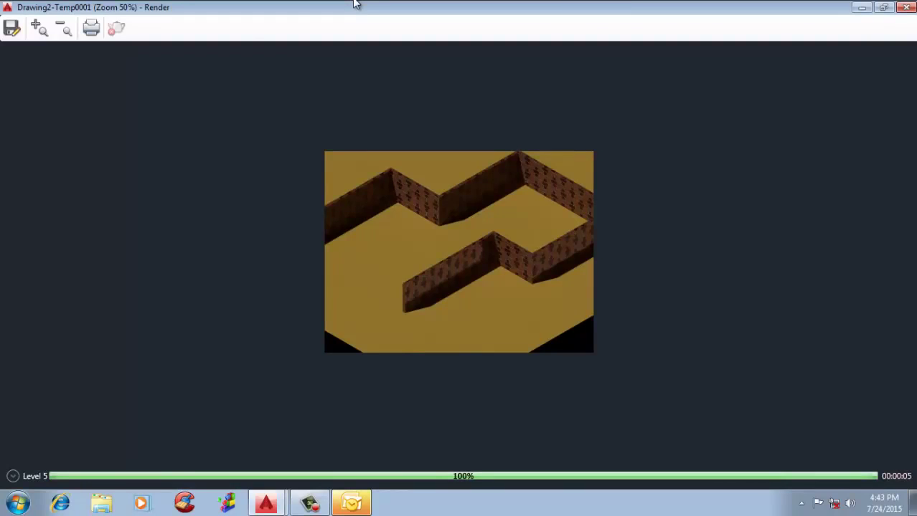
left_click(40, 28)
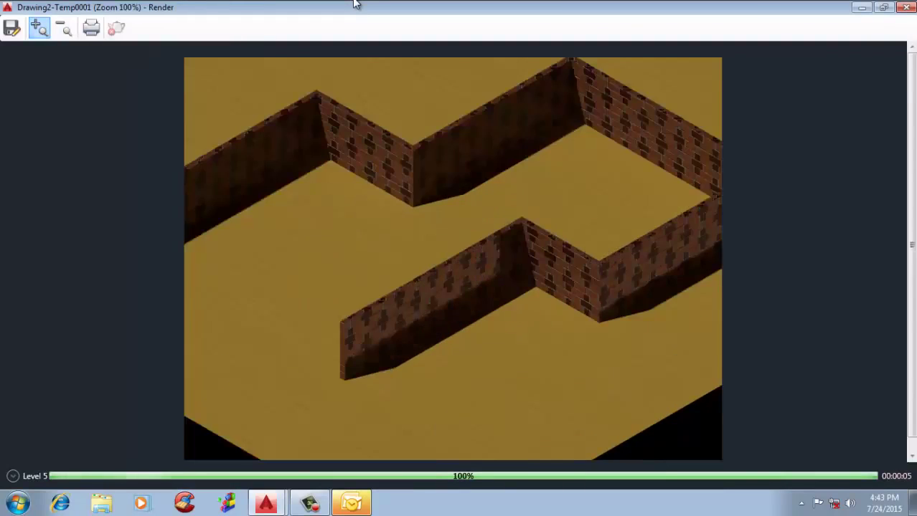
left_click(40, 28)
left_click(39, 28)
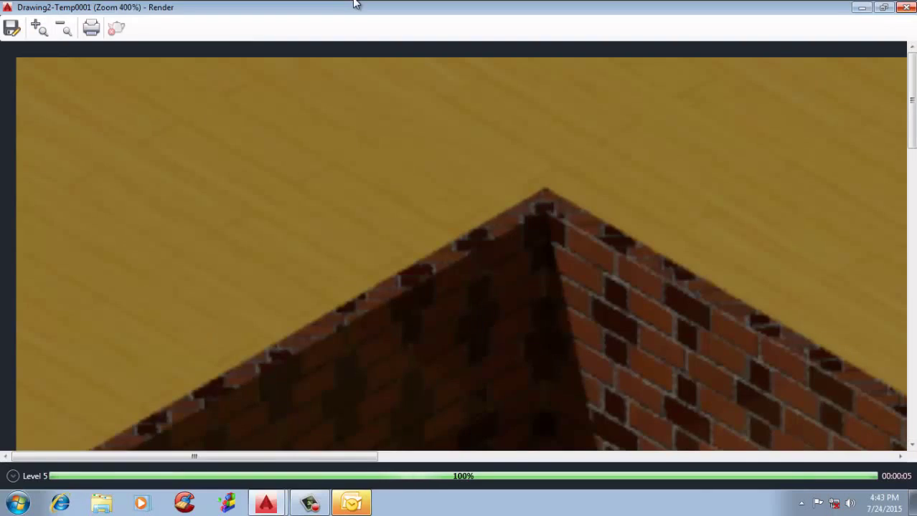
left_click(906, 7)
- Add a web light at the brick wall's outer top corner, keeping the default lighting turned on and the default light options
scroll(347, 180, "down", 6)
scroll(475, 272, "up", 6)
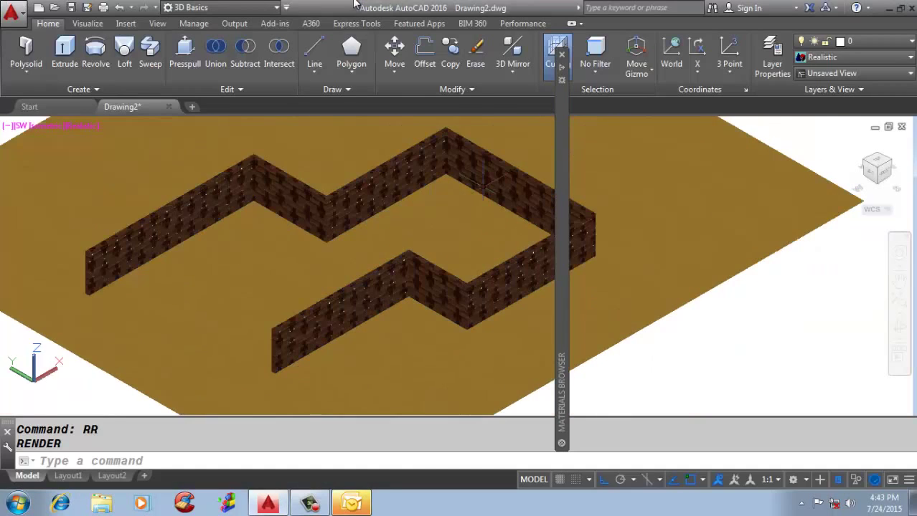
scroll(475, 273, "up", 2)
type("LI")
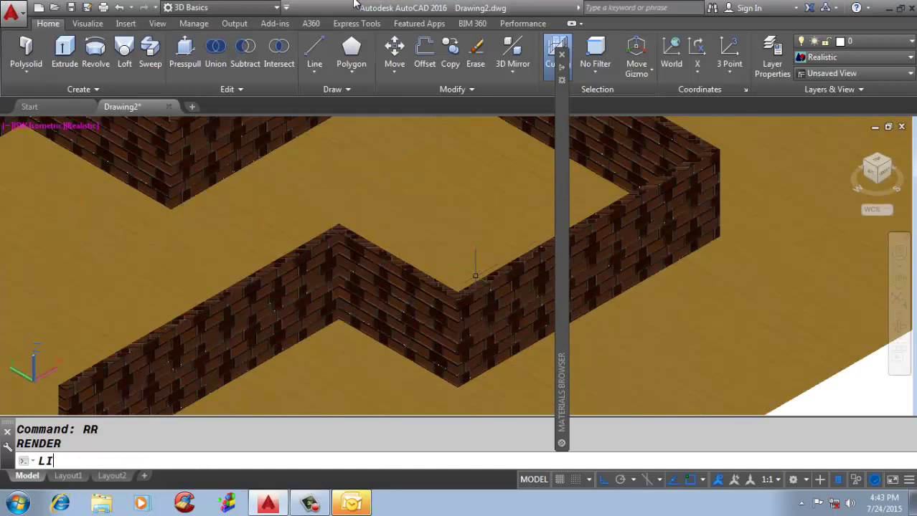
type("GHT")
key("Return")
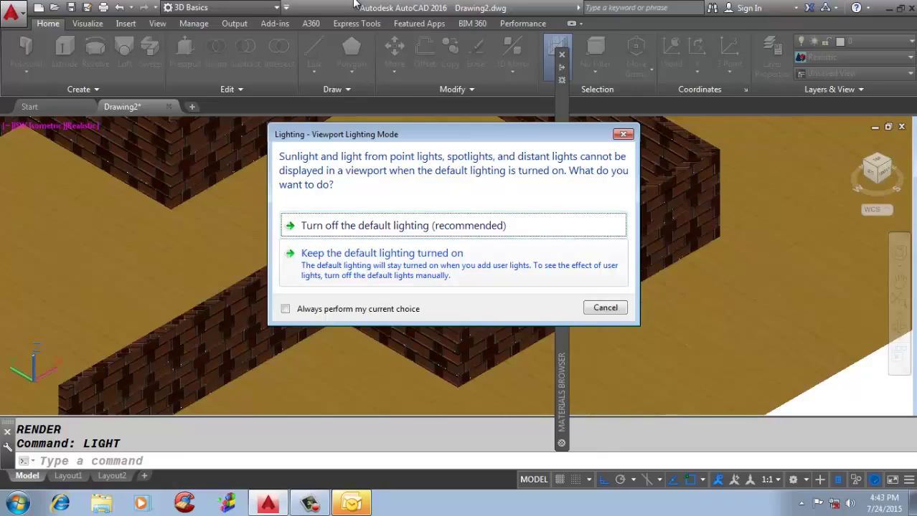
left_click(440, 265)
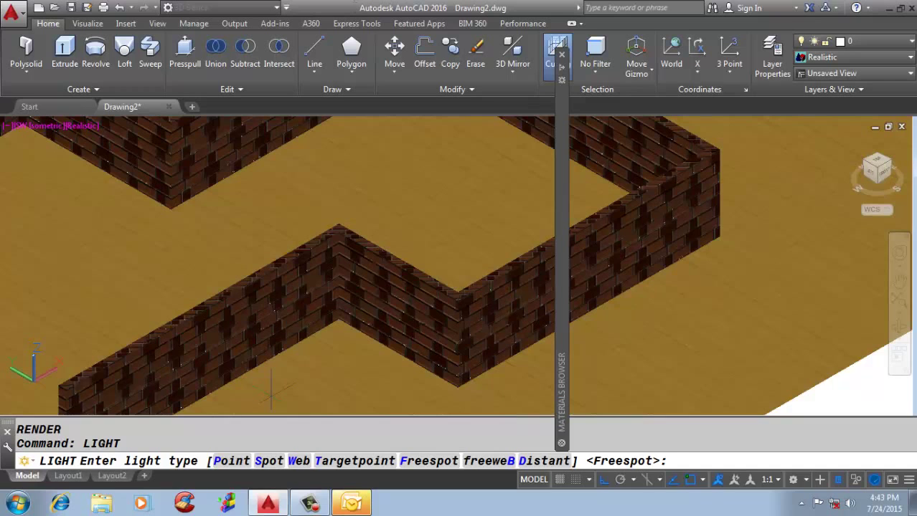
left_click(298, 462)
scroll(465, 300, "up", 2)
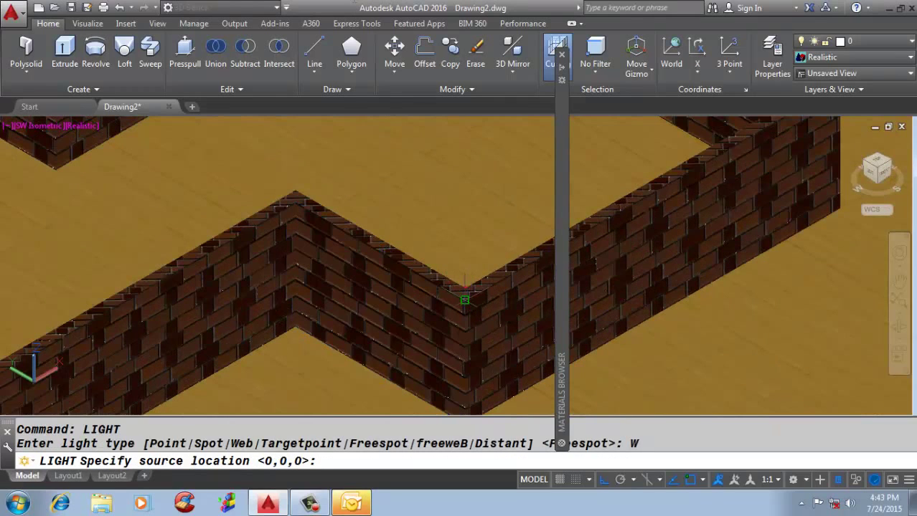
left_click(464, 300)
left_click(464, 301)
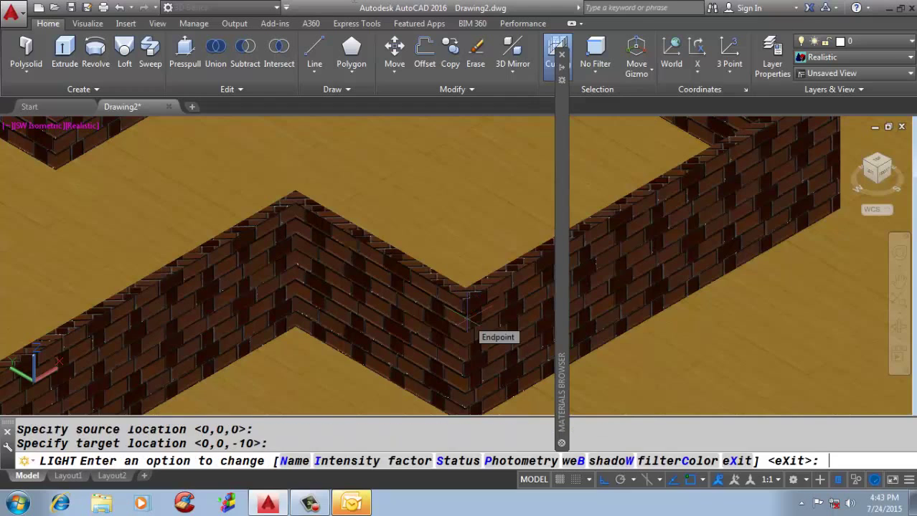
key("Return")
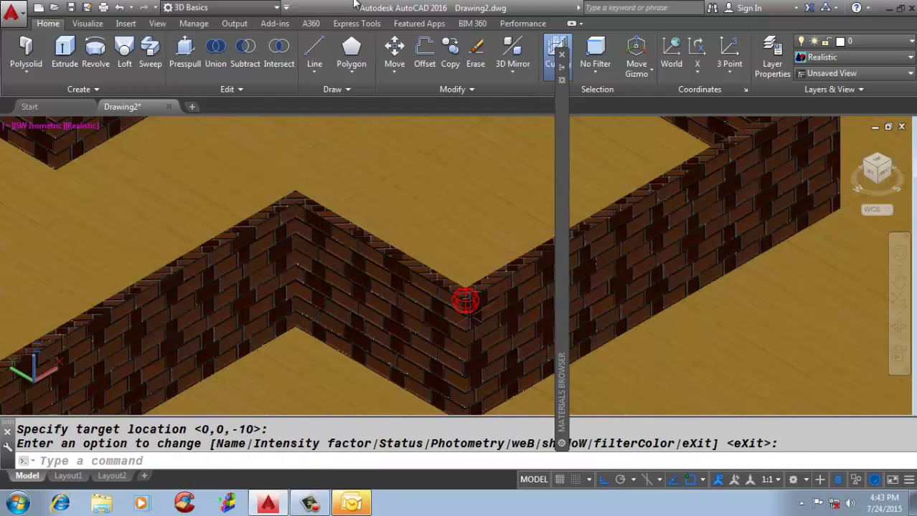
- Move the web light slightly away from the wall corner along the outer wall face
left_click(465, 301)
scroll(439, 284, "down", 2)
scroll(452, 291, "down", 4)
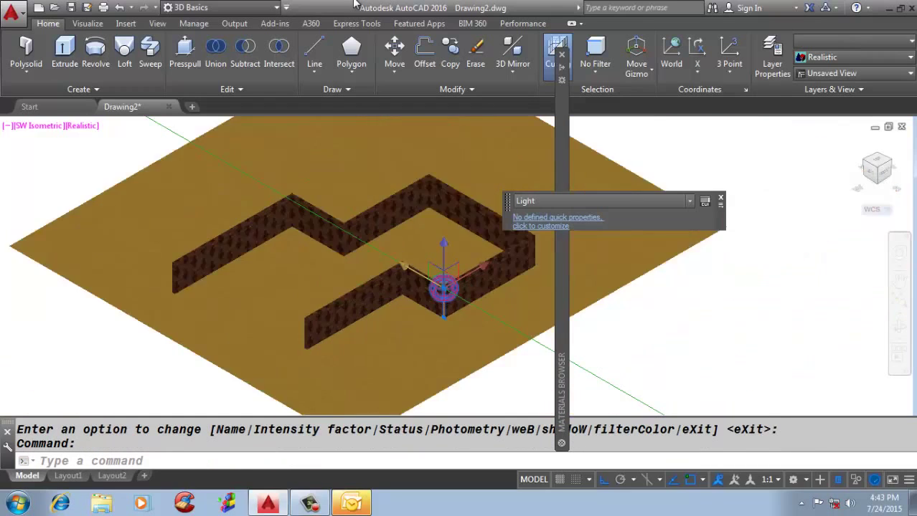
type("M")
key("Return")
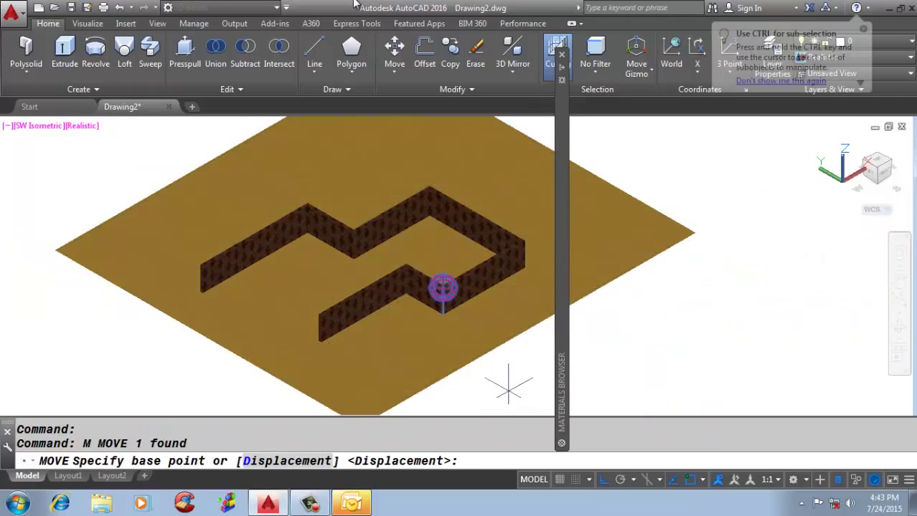
left_click(513, 380)
left_click(526, 388)
- Copy the web light three times in a row along the outer face of the wall
left_click(456, 297)
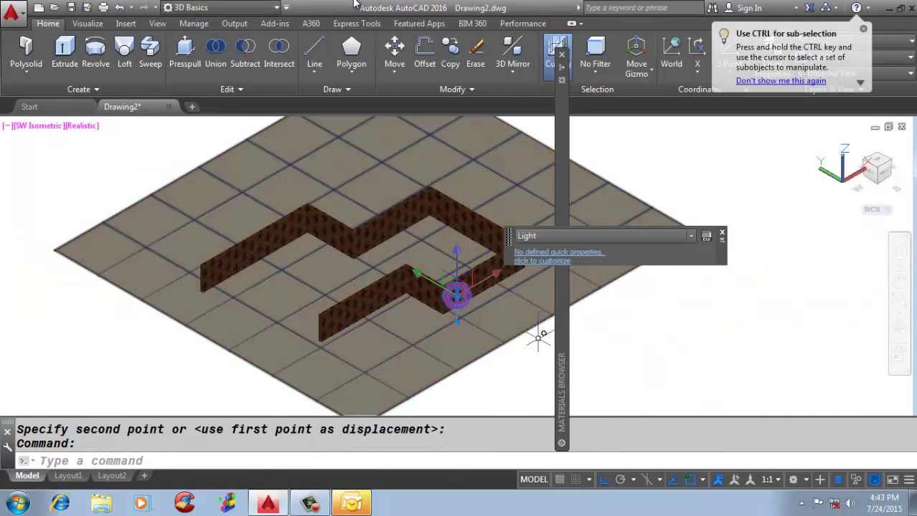
type("CO")
key("Return")
left_click(607, 365)
scroll(646, 352, "up", 3)
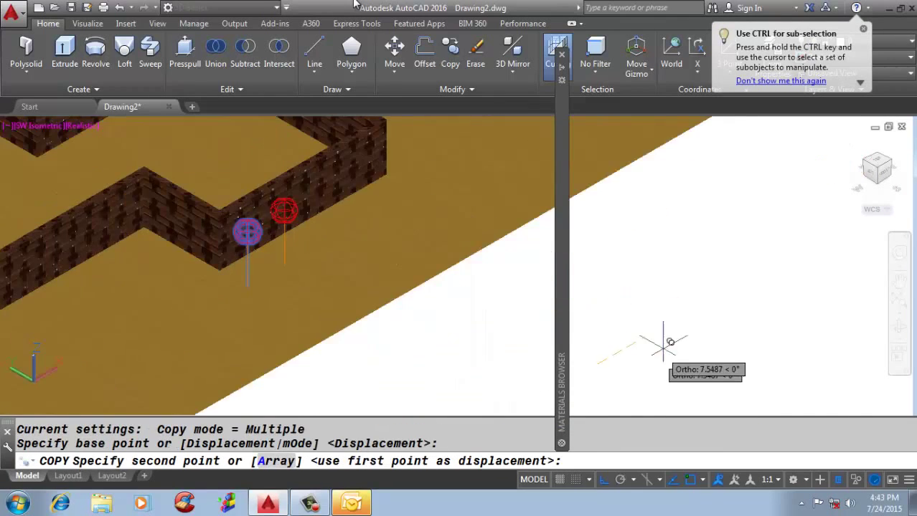
left_click(674, 326)
left_click(746, 283)
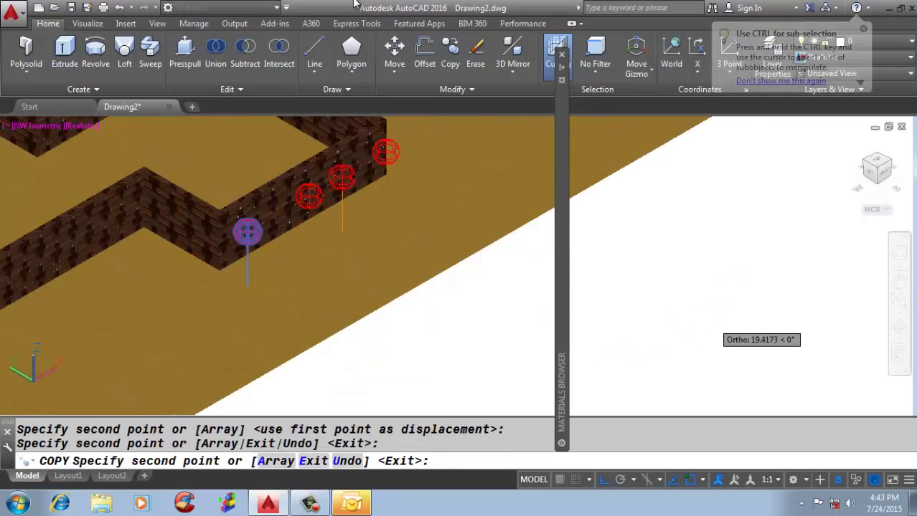
left_click(714, 315)
key("Return")
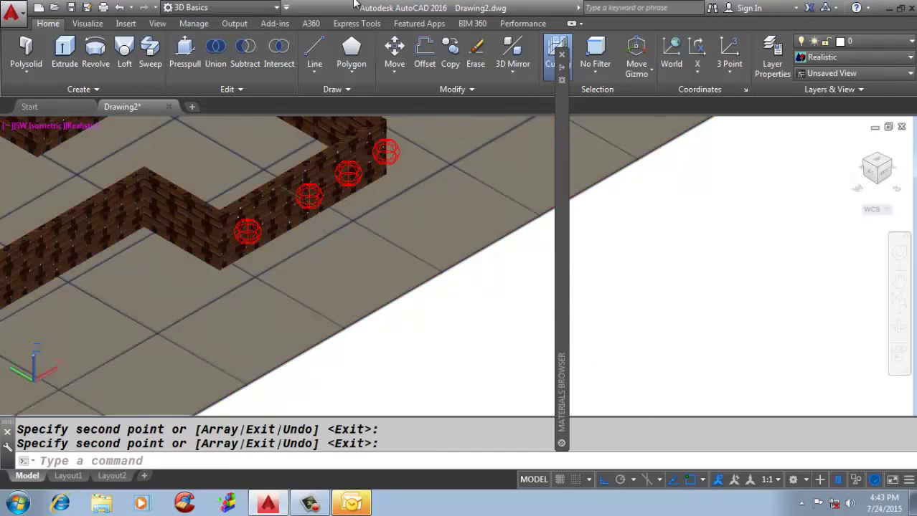
- Render a closer view of the wall with the four web lights and close the rendered image
scroll(255, 150, "up", 3)
type("RR")
key("Return")
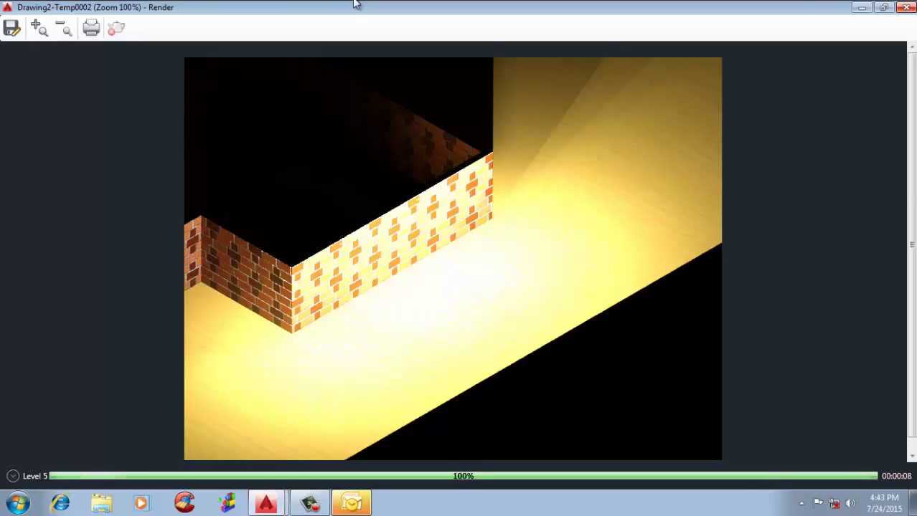
left_click(906, 7)
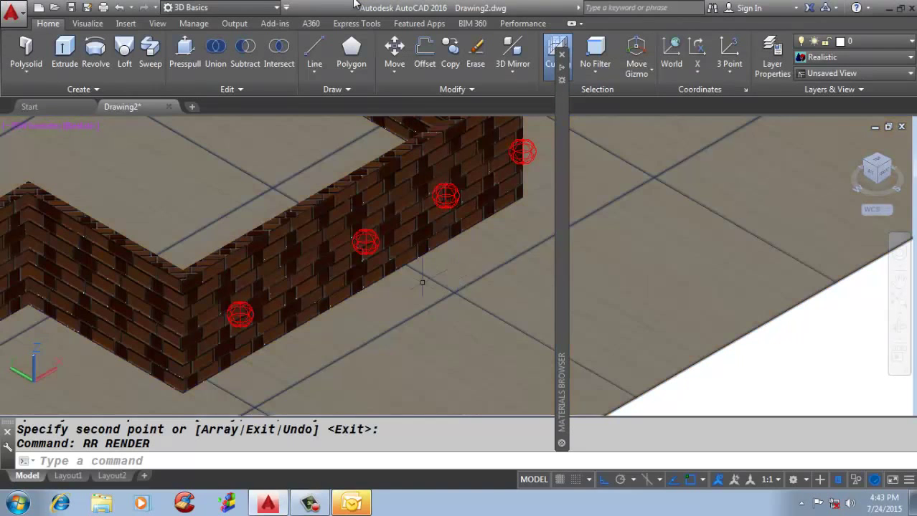
- Set the lamp intensity of all four web lights to 200 Cd and render the scene
key("Escape")
left_click(240, 314)
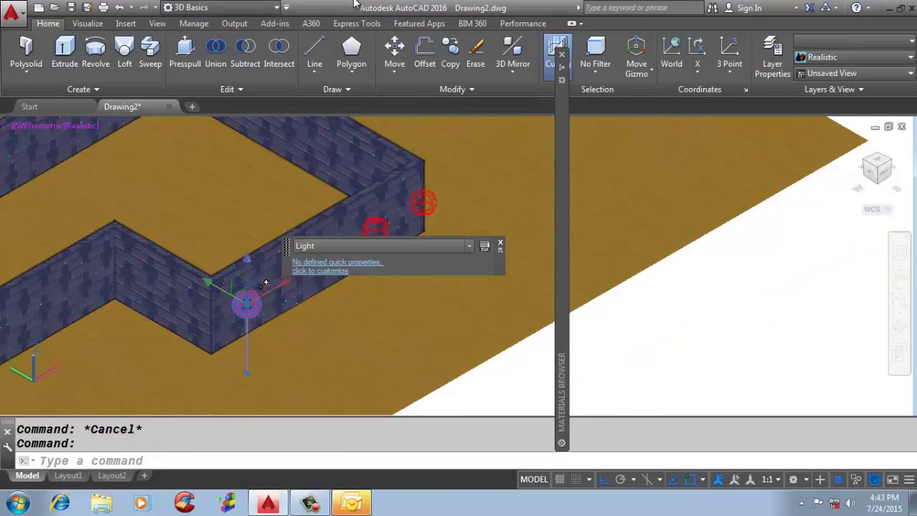
right_click(650, 332)
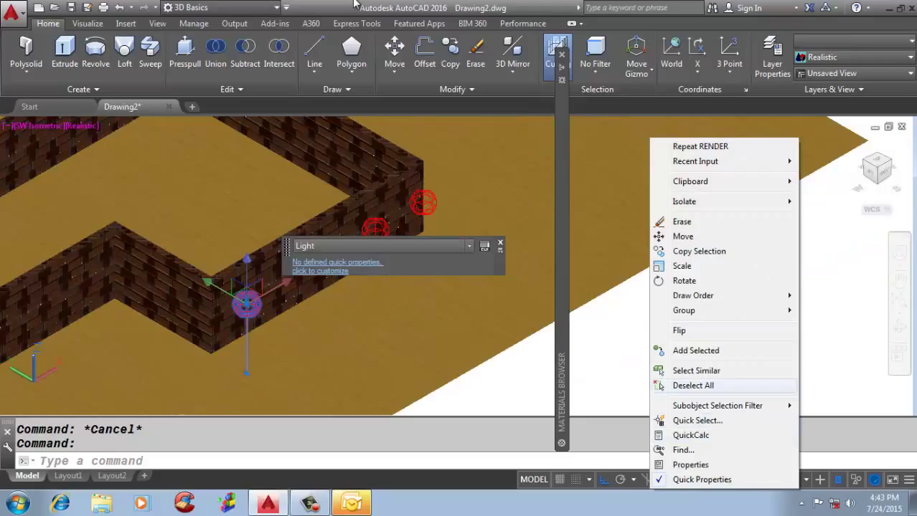
left_click(696, 371)
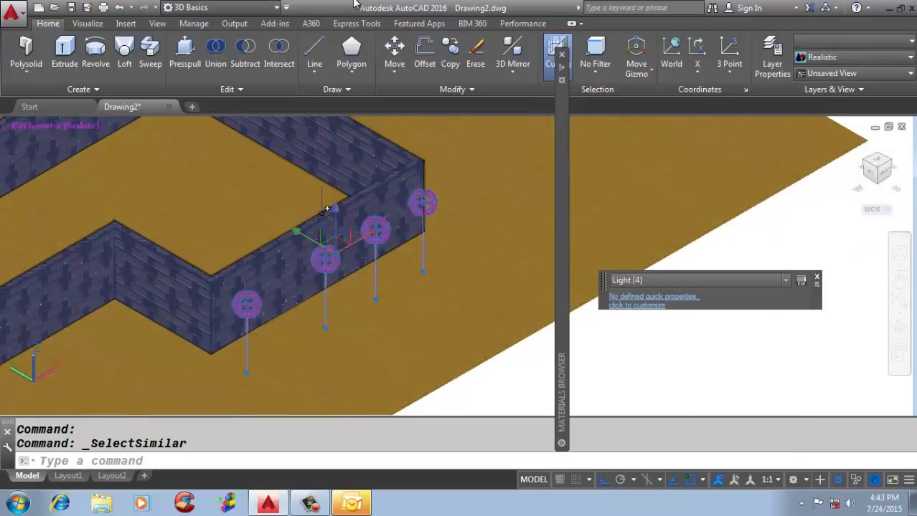
key("ctrl+1")
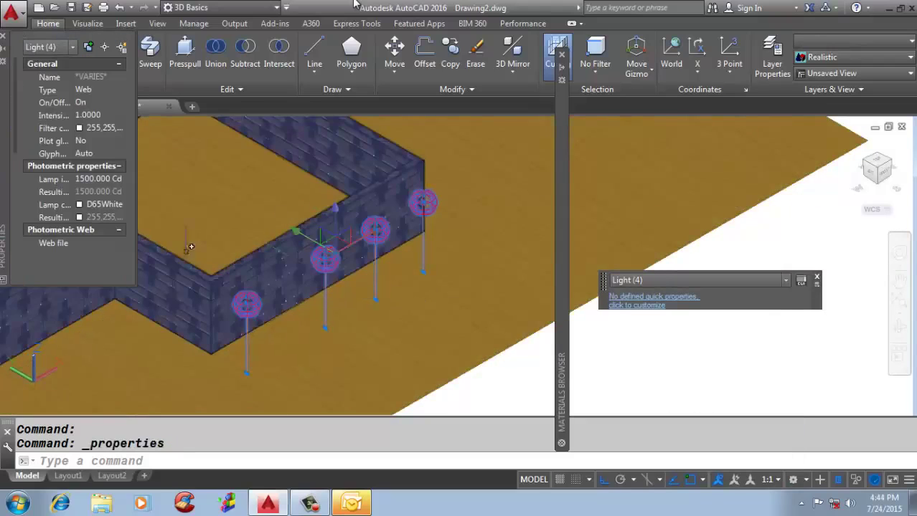
left_click(97, 180)
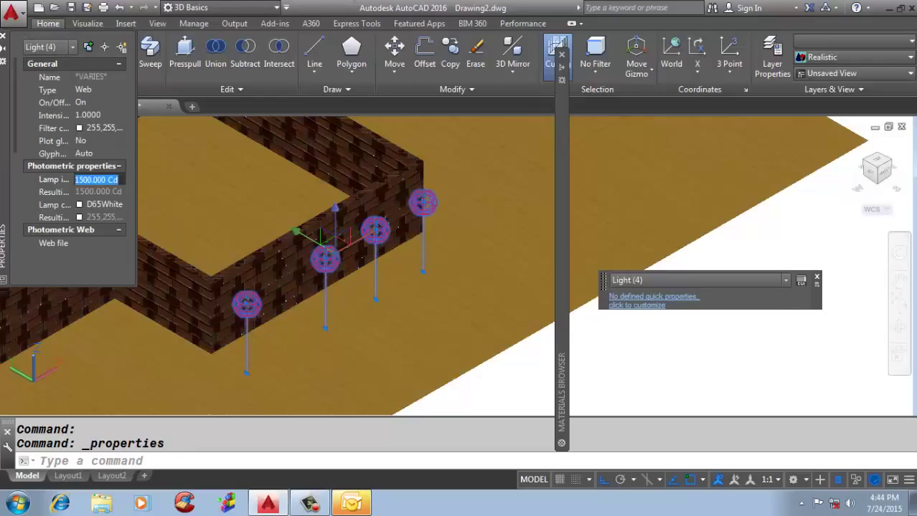
type("2")
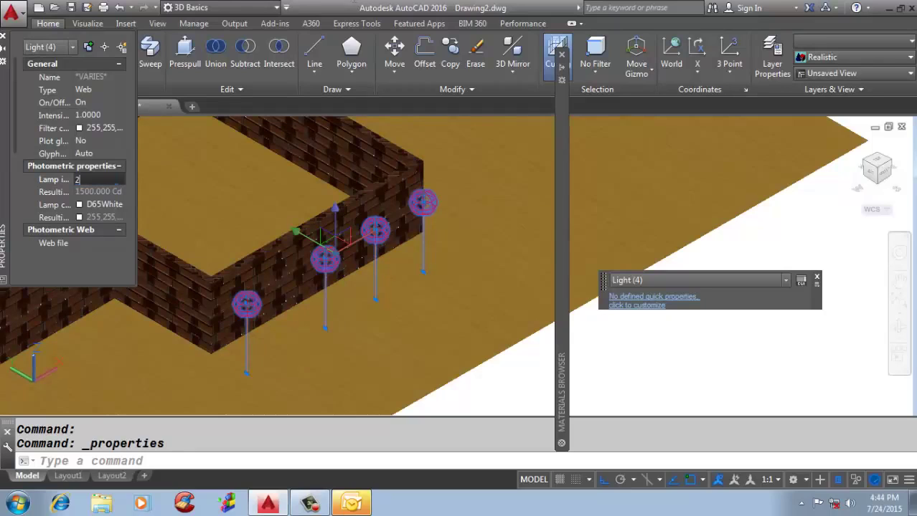
key("Return")
key("Escape")
key("Escape")
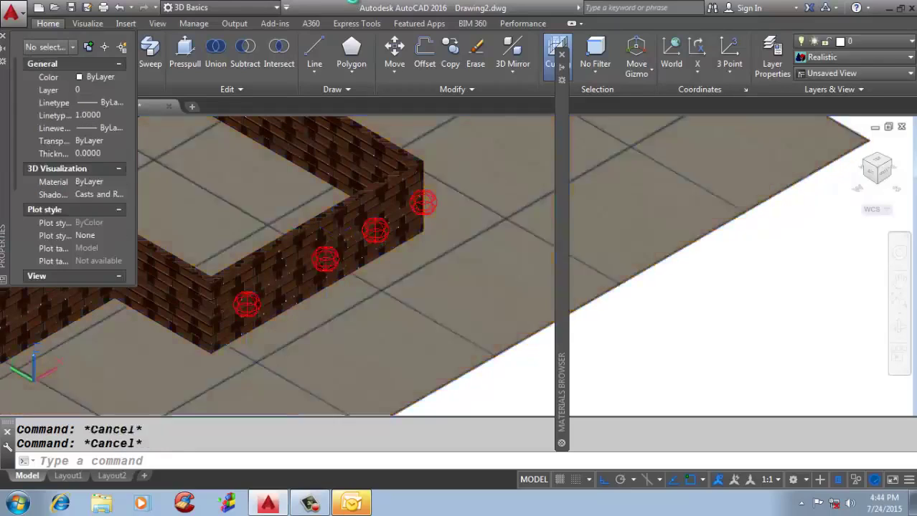
type("RR")
key("Return")
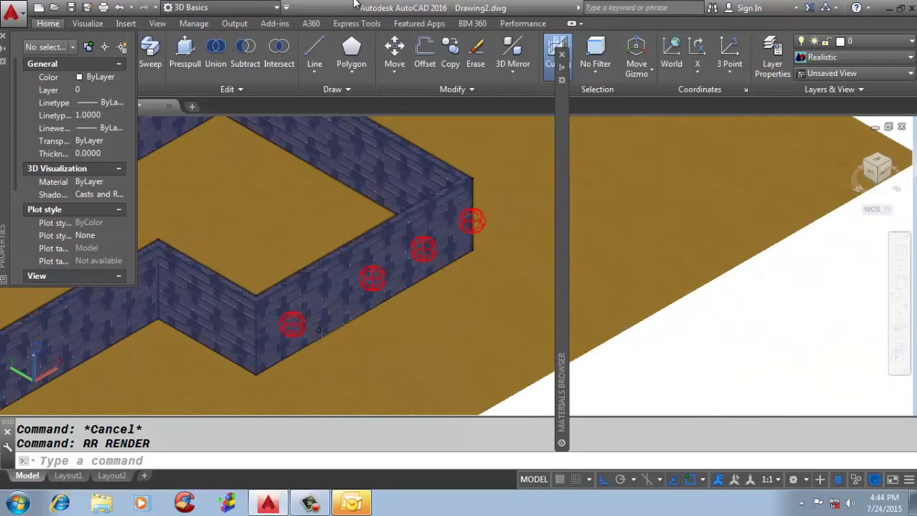
- Set the filter color of the web light nearest the front wall corner to red
left_click(300, 332)
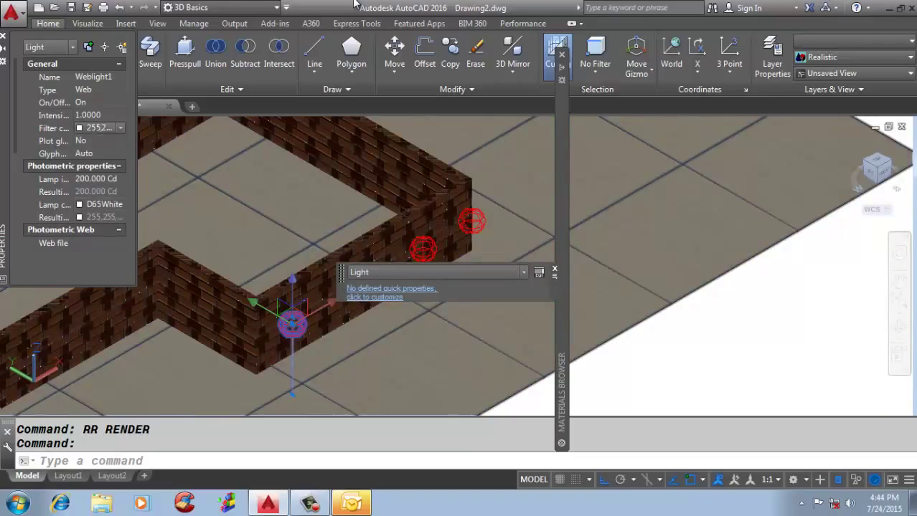
left_click(101, 128)
left_click(120, 128)
key("Escape")
left_click(89, 115)
left_click(100, 128)
left_click(120, 127)
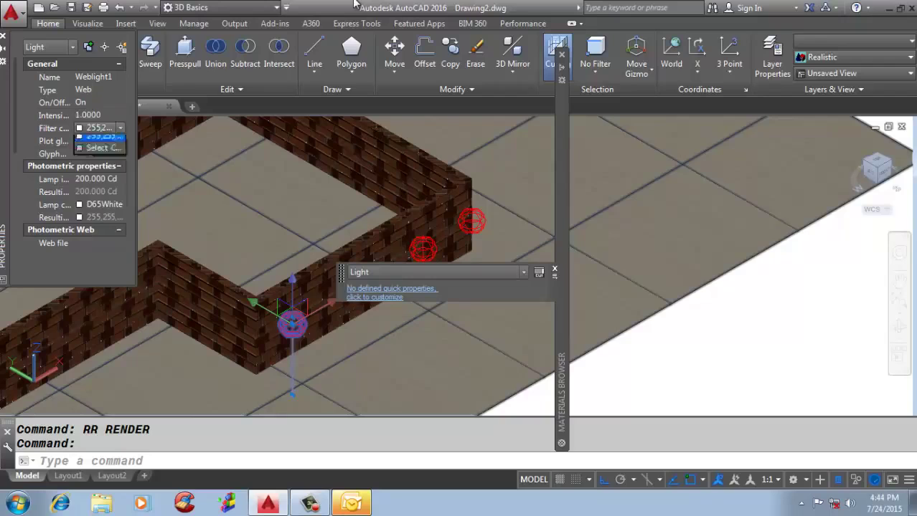
left_click(101, 140)
key("Escape")
key("Escape")
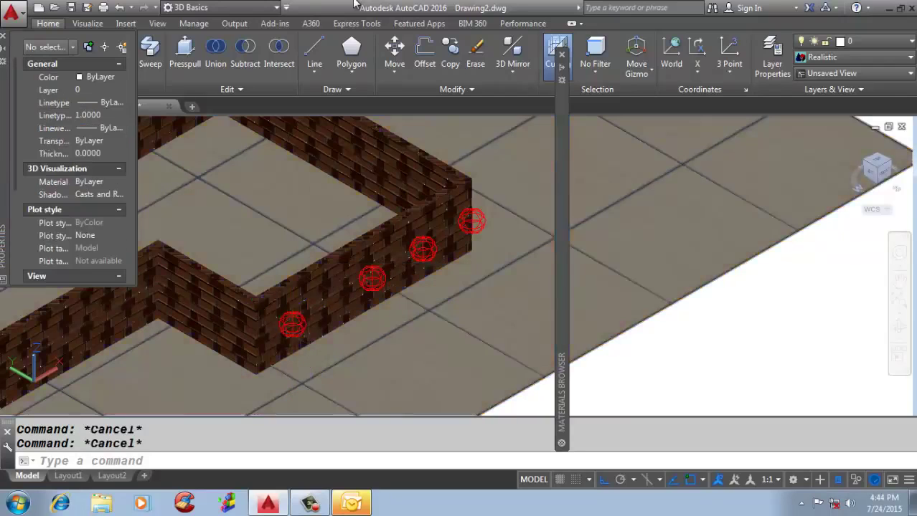
- Render the scene to check the effect of the red light
type("RR")
key("Return")
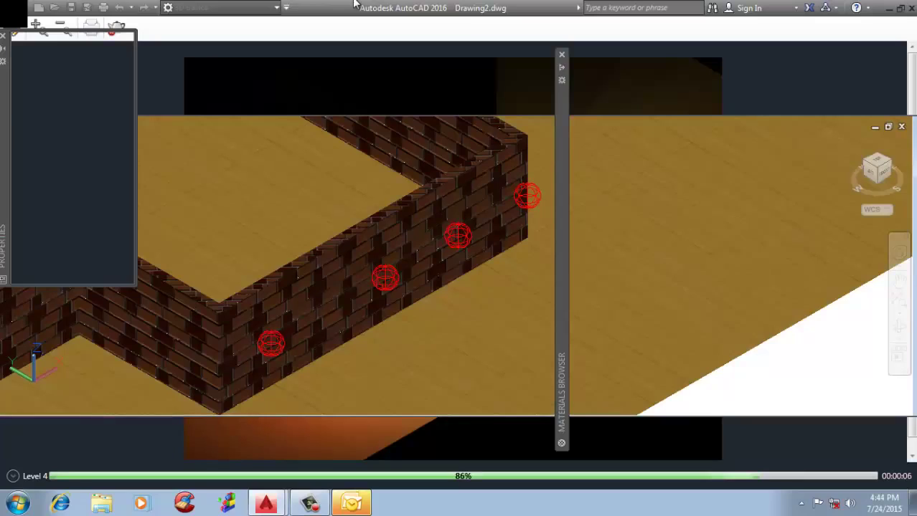
key("Escape")
- Set the filter color of the second web light from the front wall corner to Yellow
left_click(384, 276)
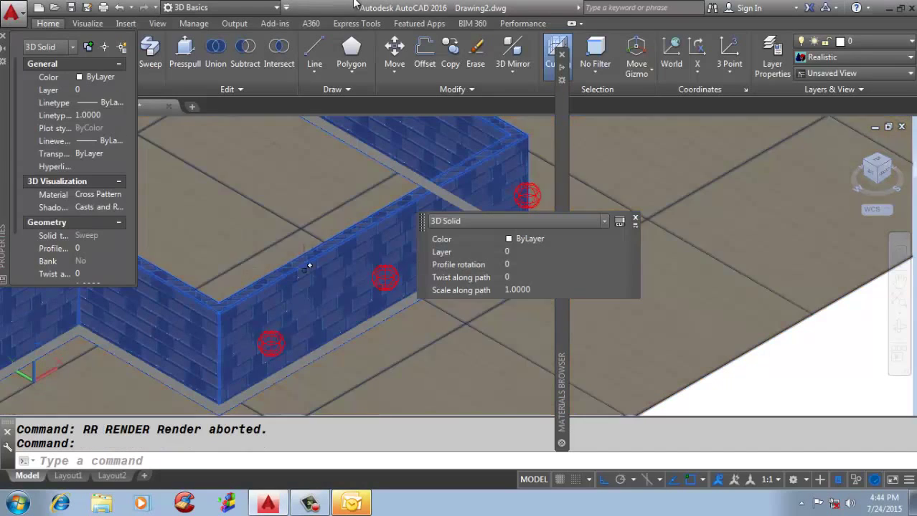
key("Escape")
key("Escape")
left_click(385, 278)
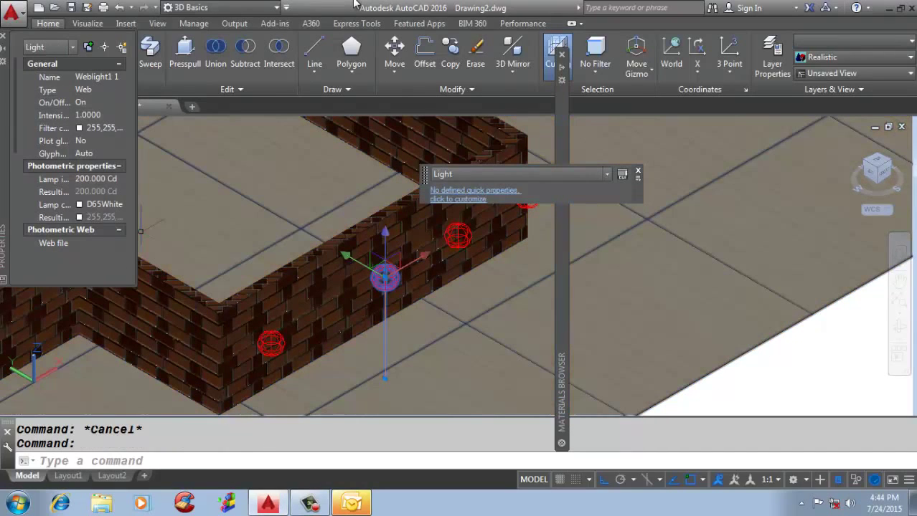
left_click(99, 128)
left_click(120, 128)
left_click(98, 152)
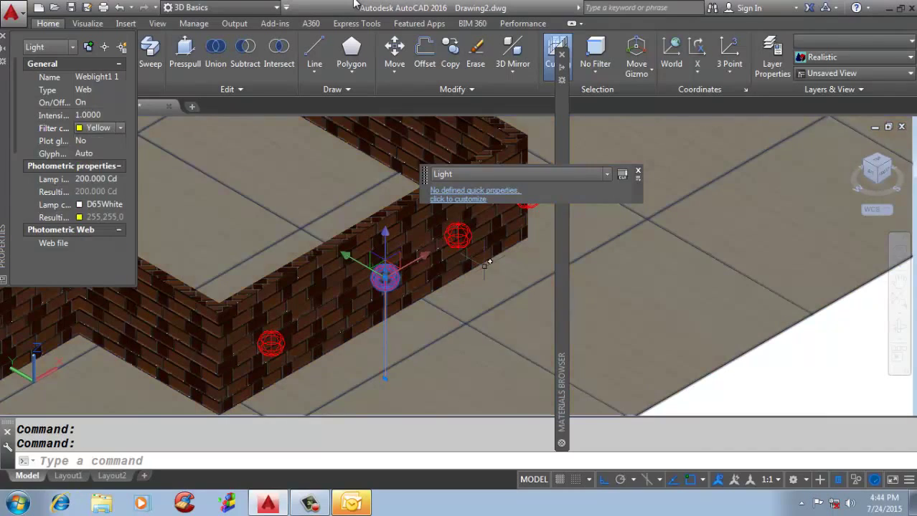
key("Escape")
- Set the filter color of the third web light along the wall to Blue
left_click(458, 237)
left_click(101, 128)
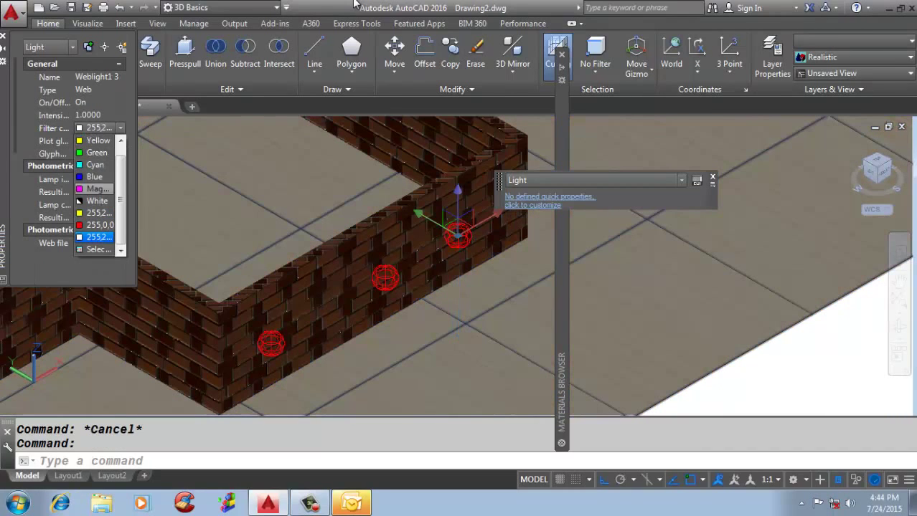
left_click(94, 190)
key("Escape")
key("Escape")
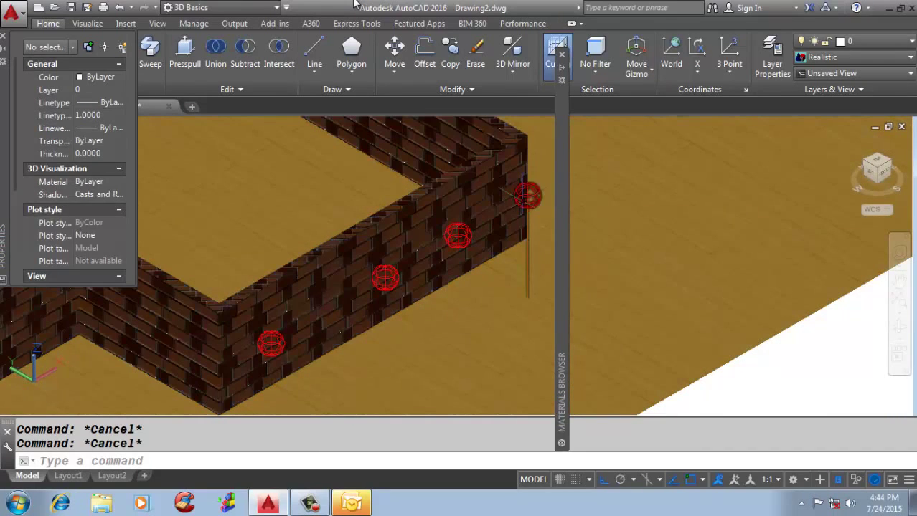
- Choose a filter color for the web light at the wall's far end and render the scene with the colored lights
left_click(528, 195)
left_click(101, 128)
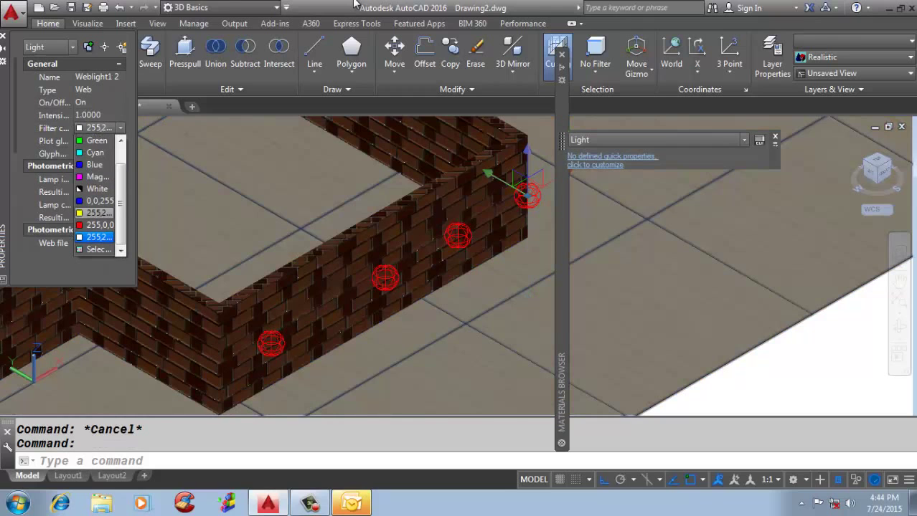
key("Escape")
key("Escape")
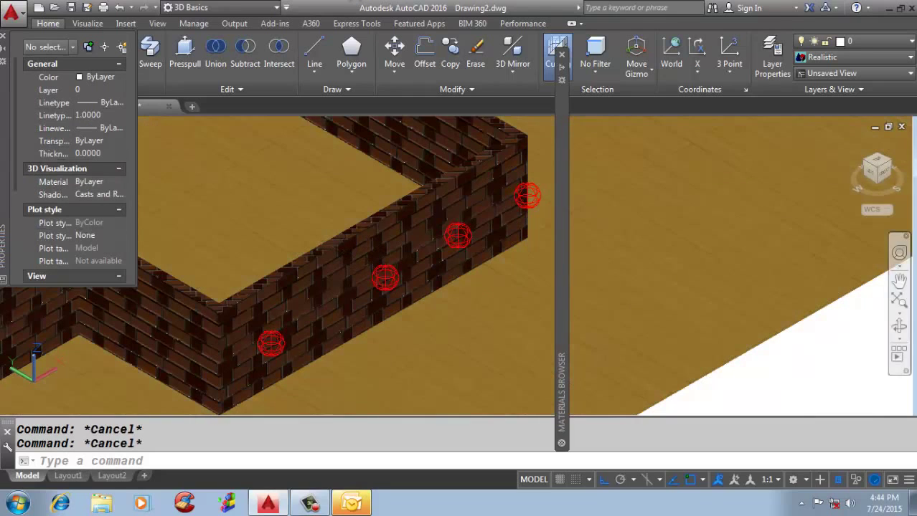
type("RR")
key("Return")
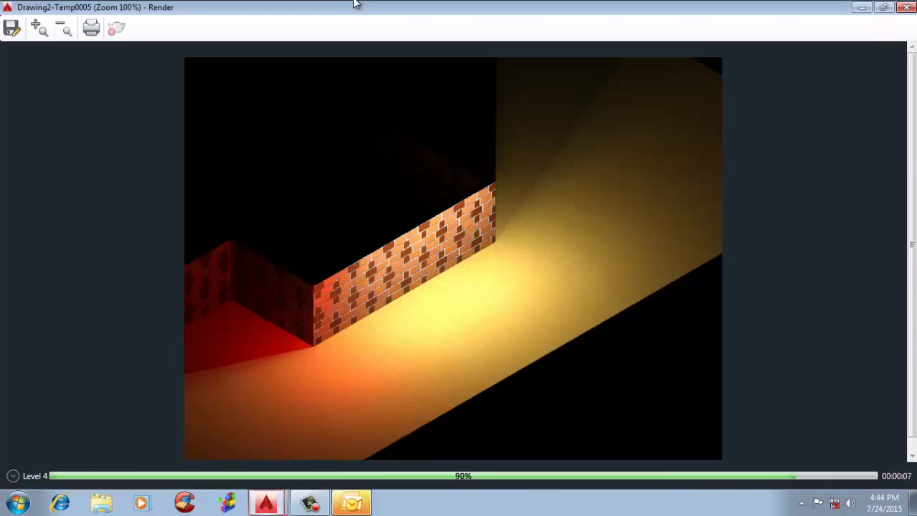
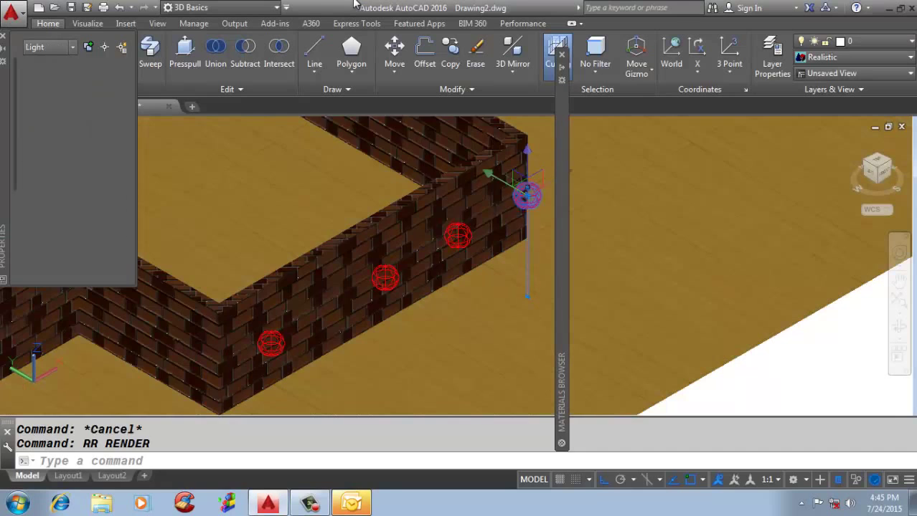
- Copy the row of four web lights along the front wall twice, in parallel rows across the floor at 90°
left_click(458, 237)
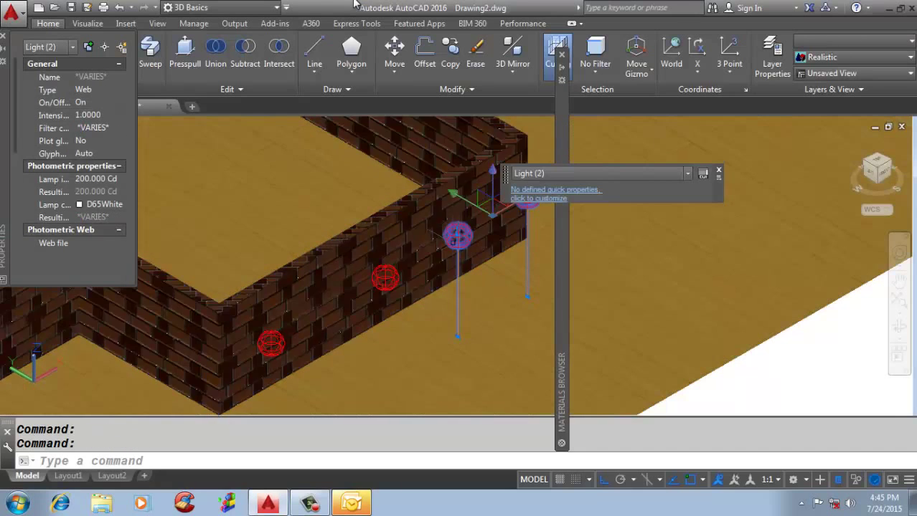
left_click(385, 277)
left_click(290, 342)
scroll(487, 327, "down", 6)
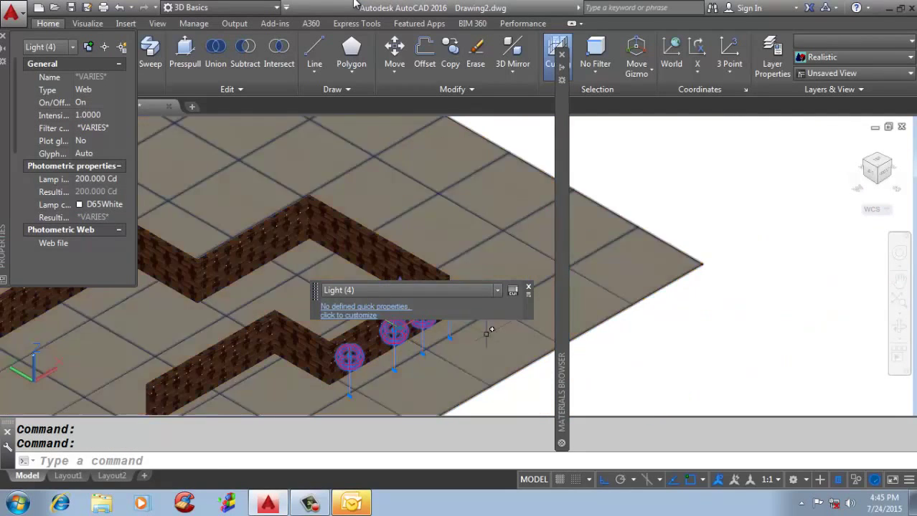
type("CO")
key("Return")
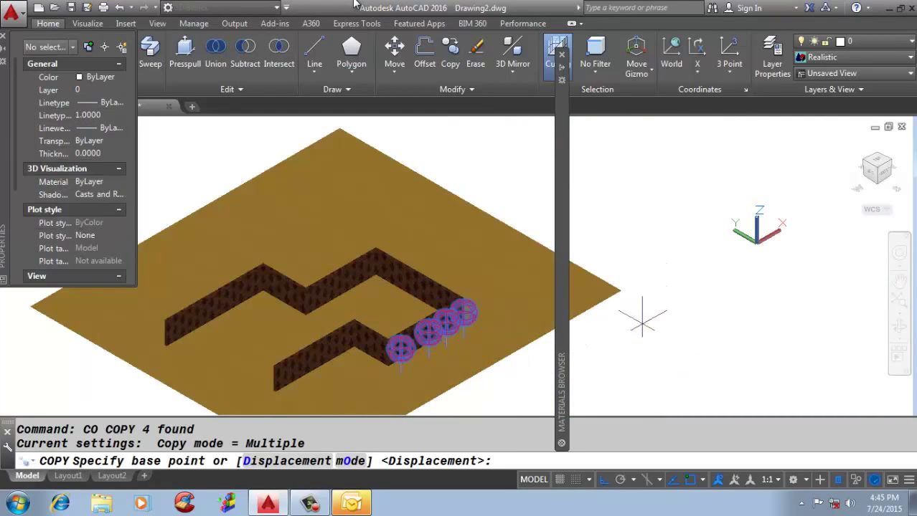
left_click(653, 288)
left_click(573, 239)
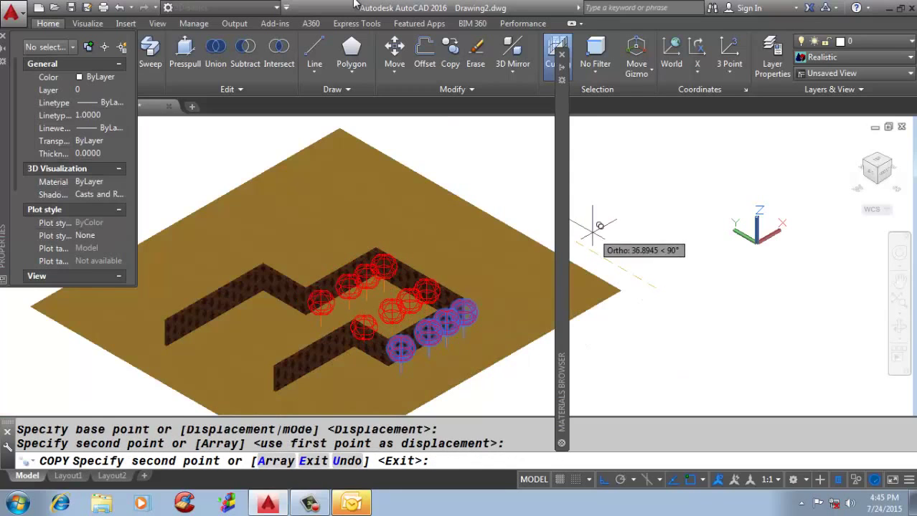
left_click(518, 210)
key("Return")
scroll(377, 185, "up", 4)
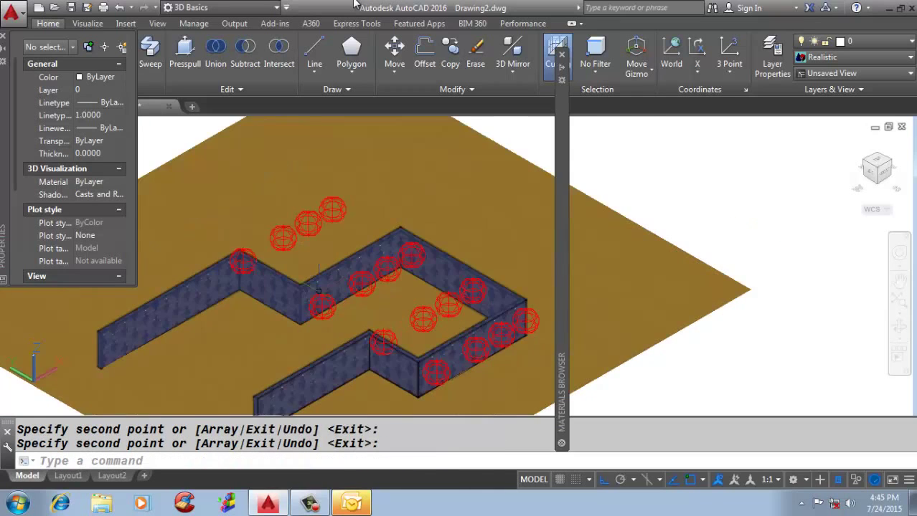
- Copy the middle row of four web lights about 48 units at 180°, towards the open end of the walls
left_click(342, 246)
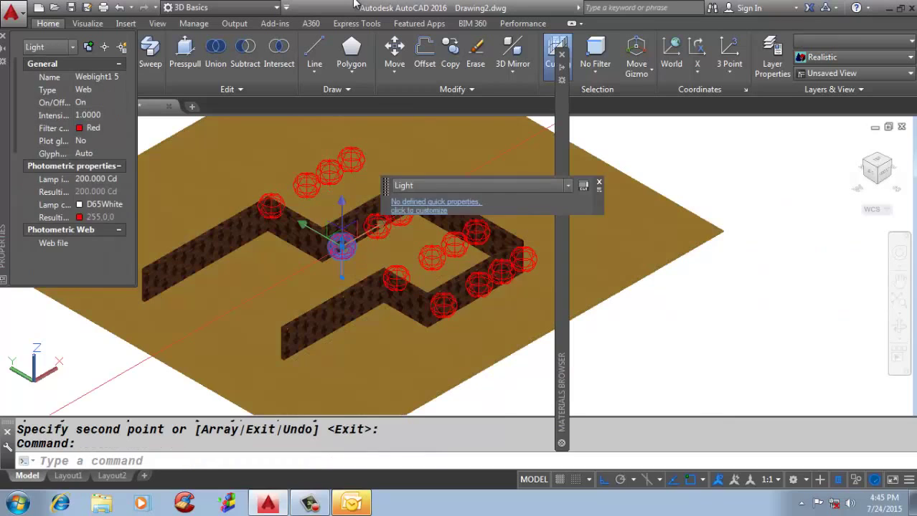
left_click(342, 245)
key("Escape")
left_click(370, 238)
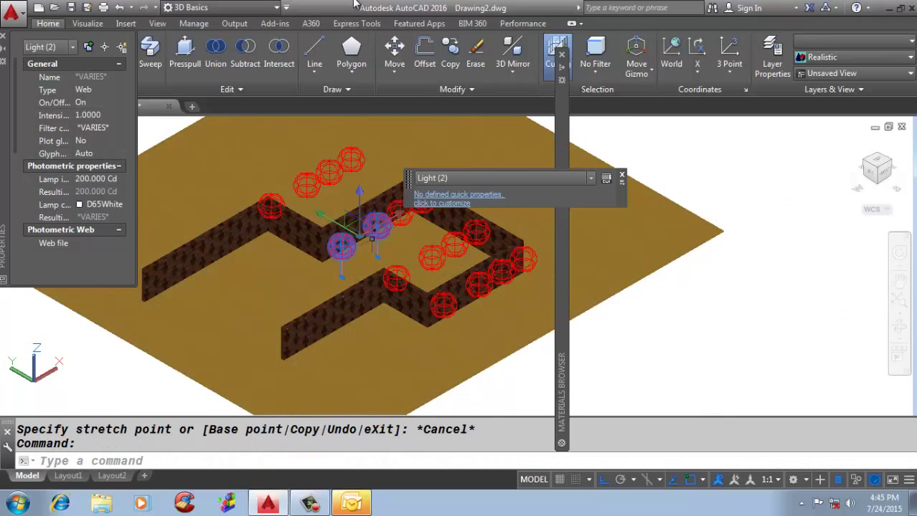
left_click(406, 223)
left_click(422, 202)
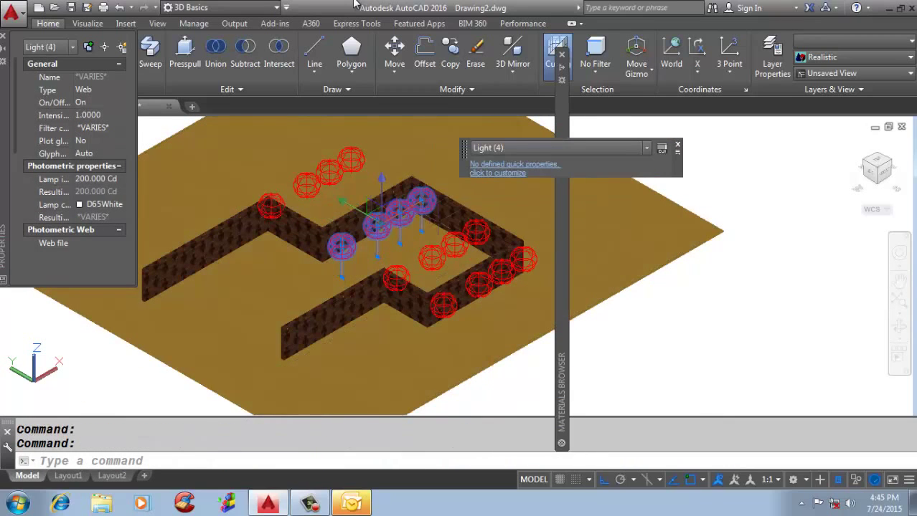
type("CI")
key("BackSpace")
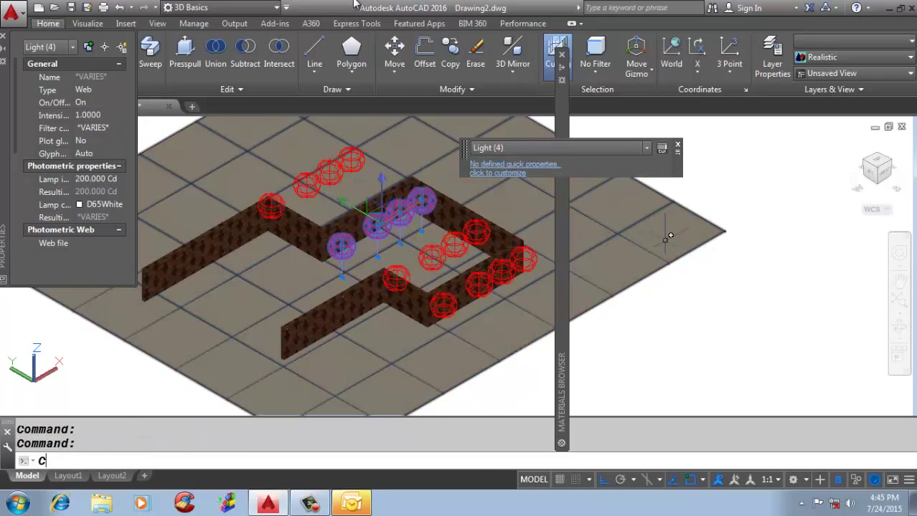
type("P")
key("Return")
left_click(832, 201)
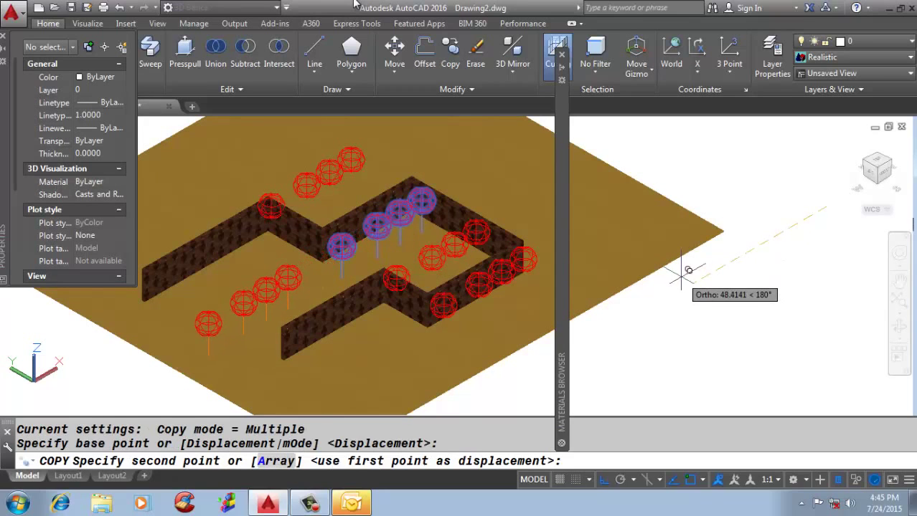
left_click(681, 267)
key("Return")
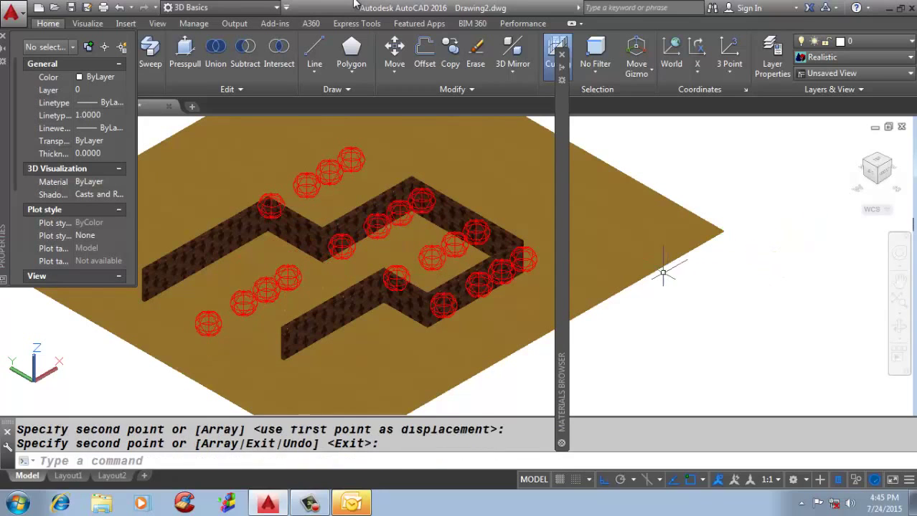
- Copy the new row of four web lights twice, once beside each of the two outer walls
left_click(287, 277)
left_click(266, 290)
left_click(244, 302)
left_click(208, 324)
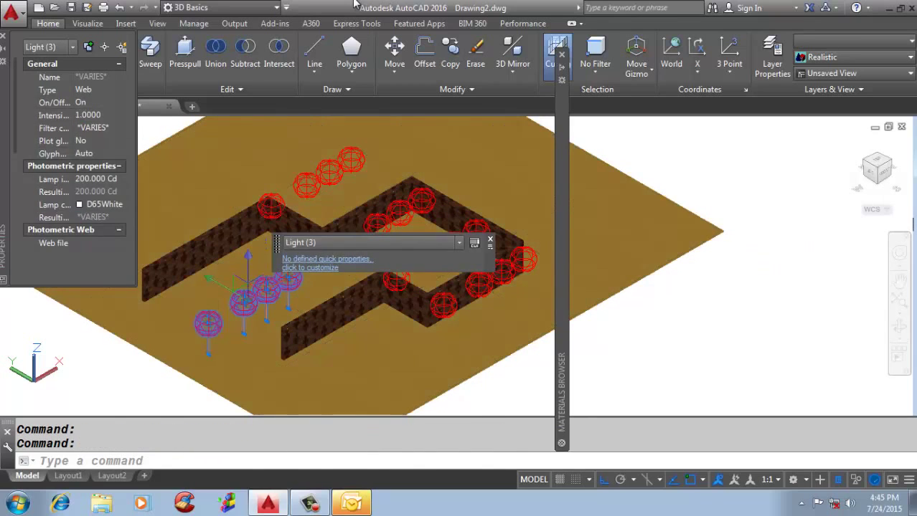
type("cp")
key("Return")
left_click(89, 394)
left_click(147, 362)
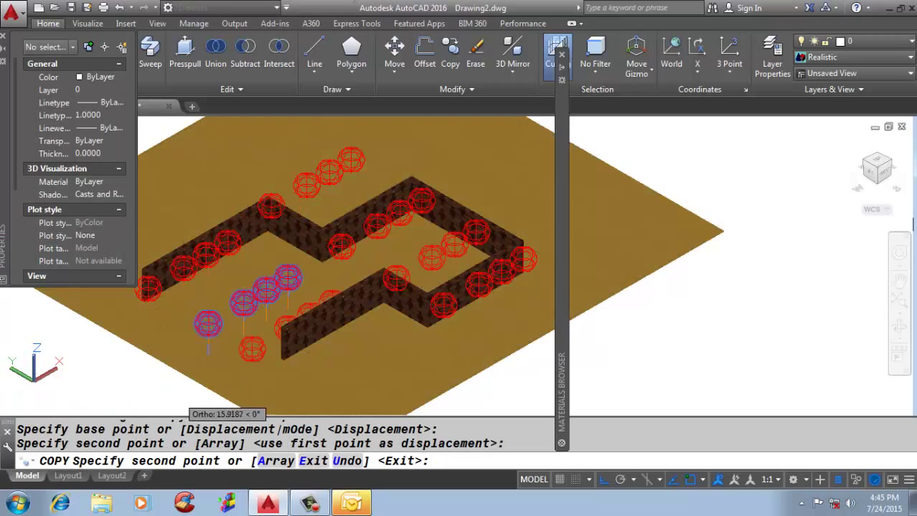
scroll(173, 337, "down", 4)
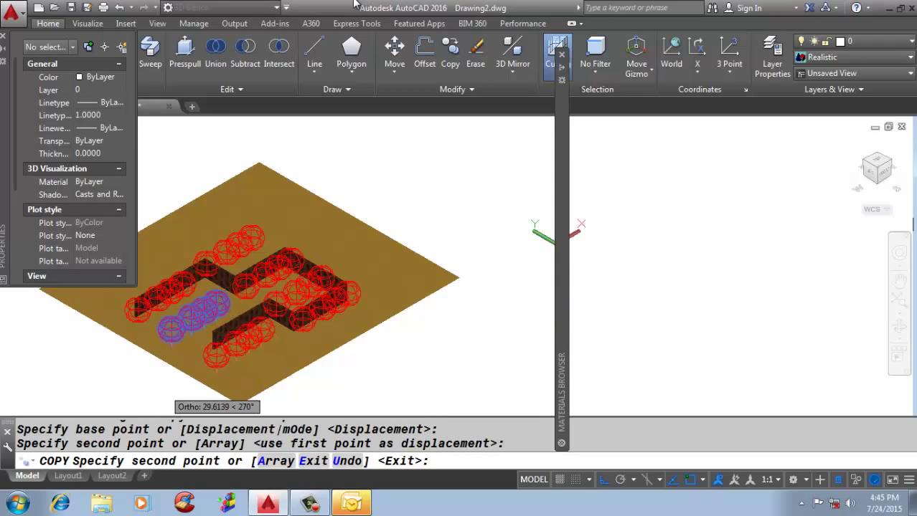
left_click(149, 380)
key("Return")
- Render the scene to check the effect of the copied coloured lights, and close the render window
scroll(184, 298, "up", 2)
scroll(158, 300, "up", 2)
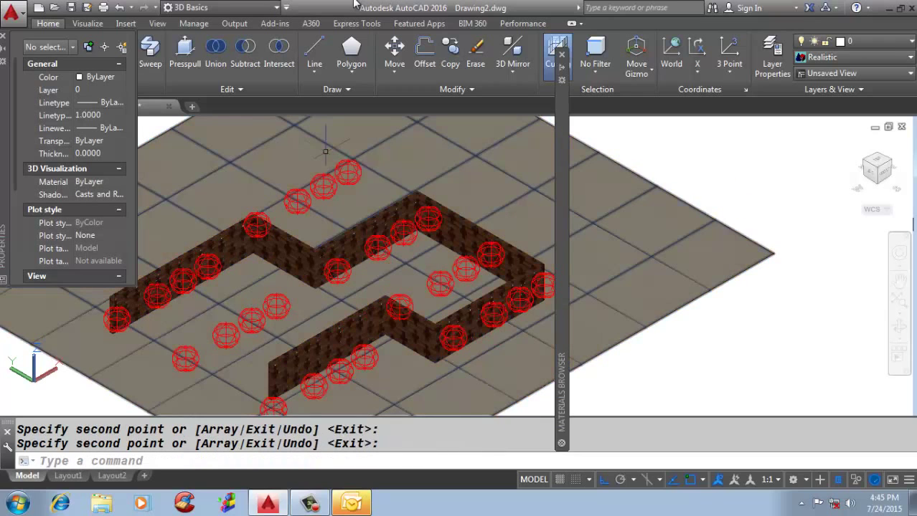
scroll(359, 229, "up", 3)
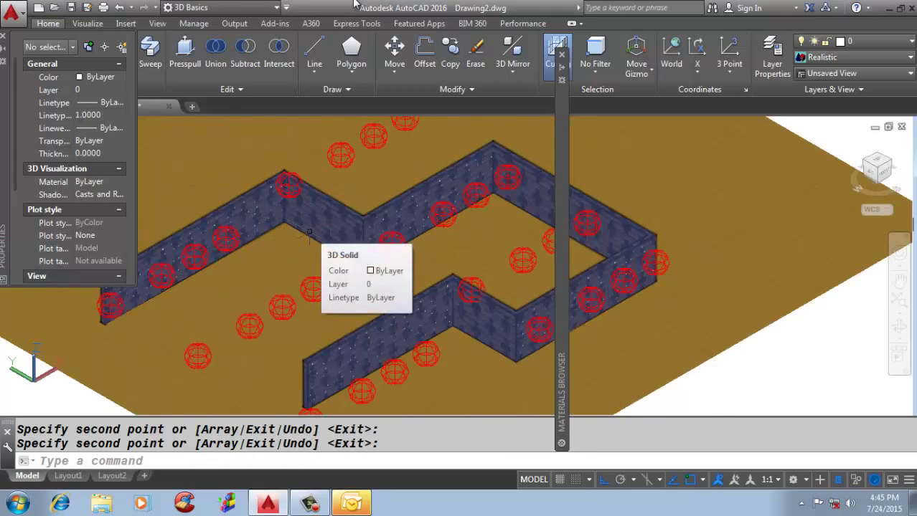
type("RR")
key("Return")
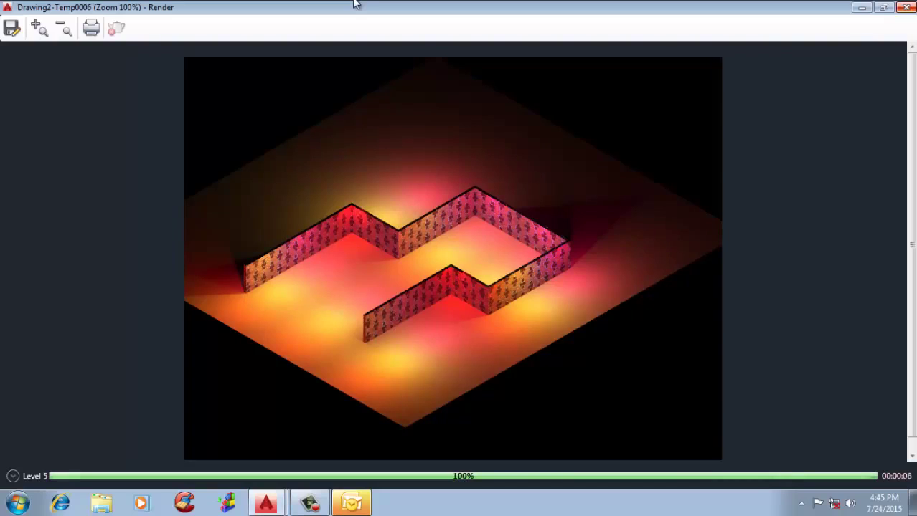
left_click(906, 7)
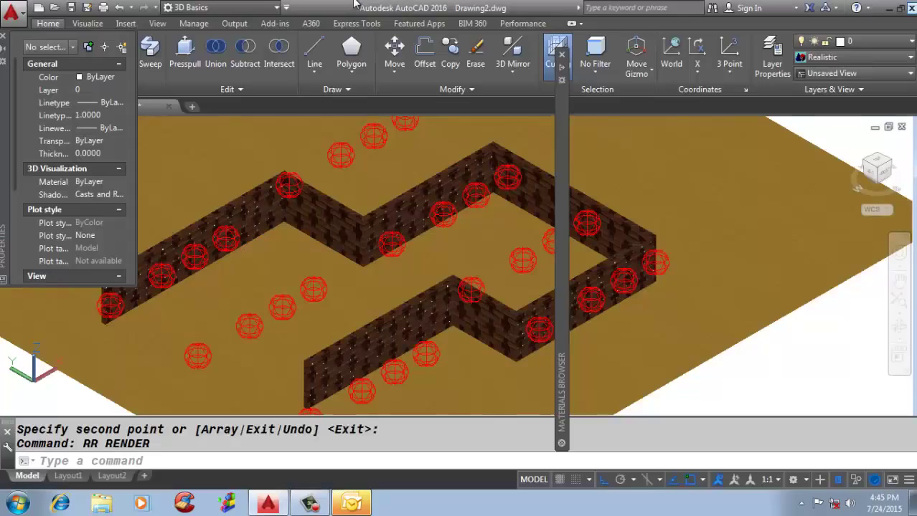
- Render the scene again and choose the Desktop as the save location for the rendered image
mouse_move(329, 216)
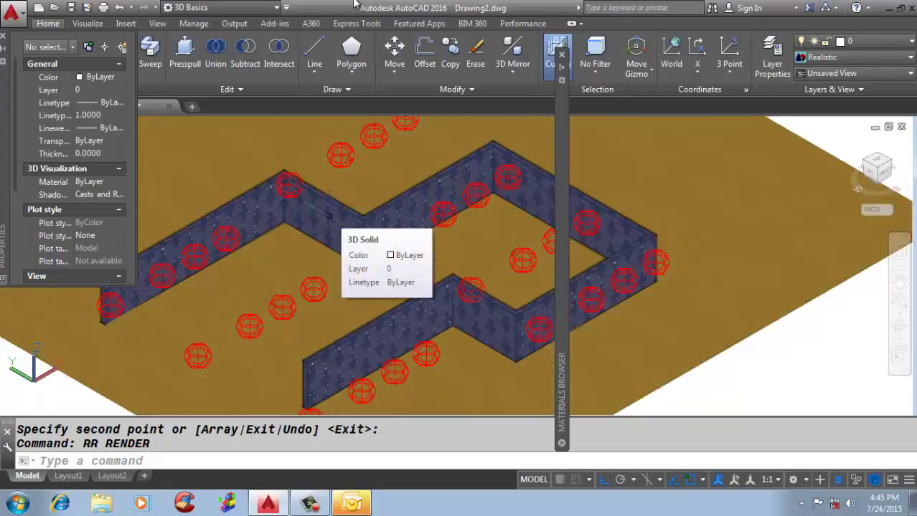
type("RR")
key("Return")
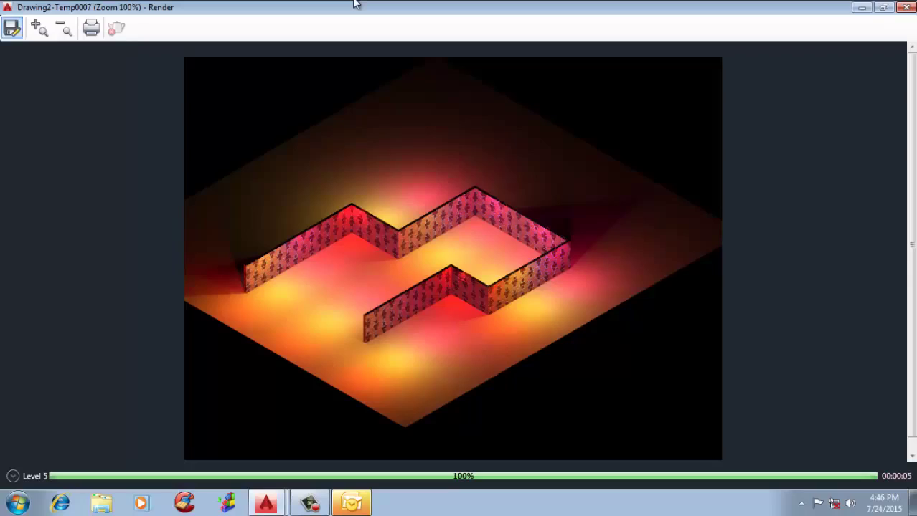
left_click(12, 28)
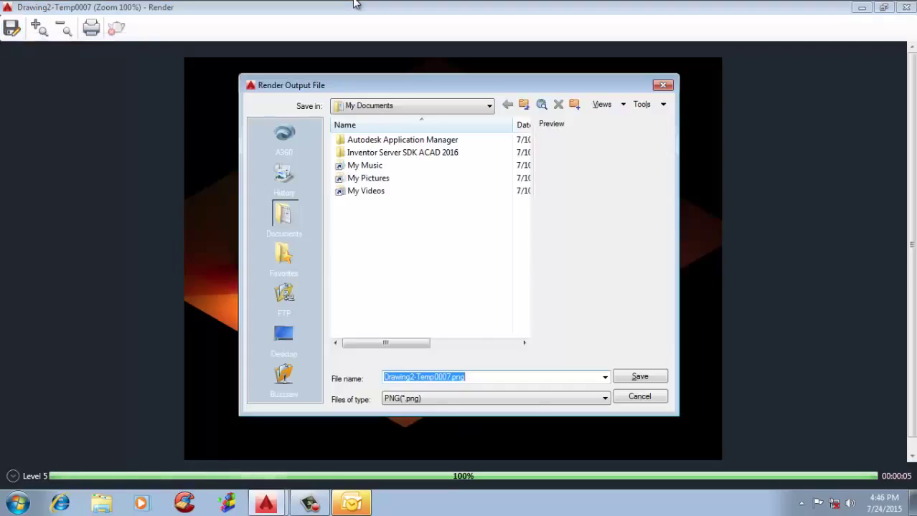
left_click(284, 336)
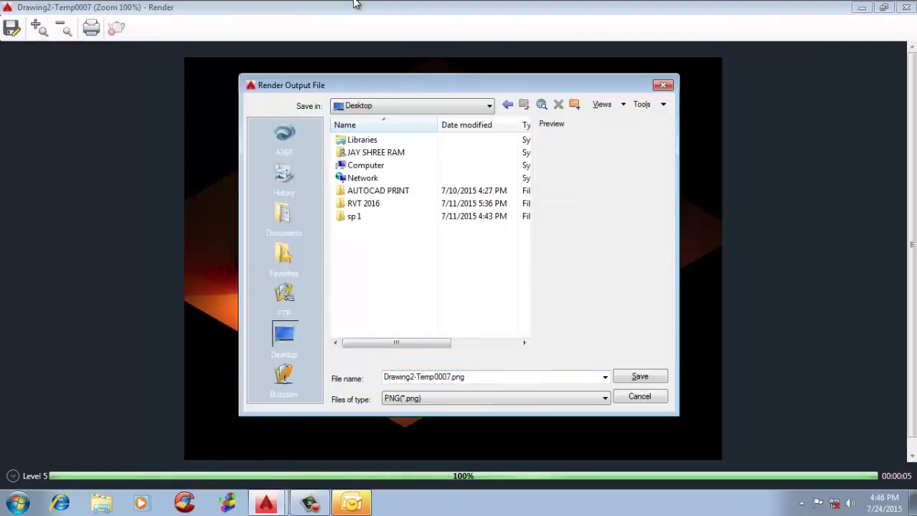
- Save the rendered image in TIF format under the name 123, accepting the default TIF image options
left_click(496, 399)
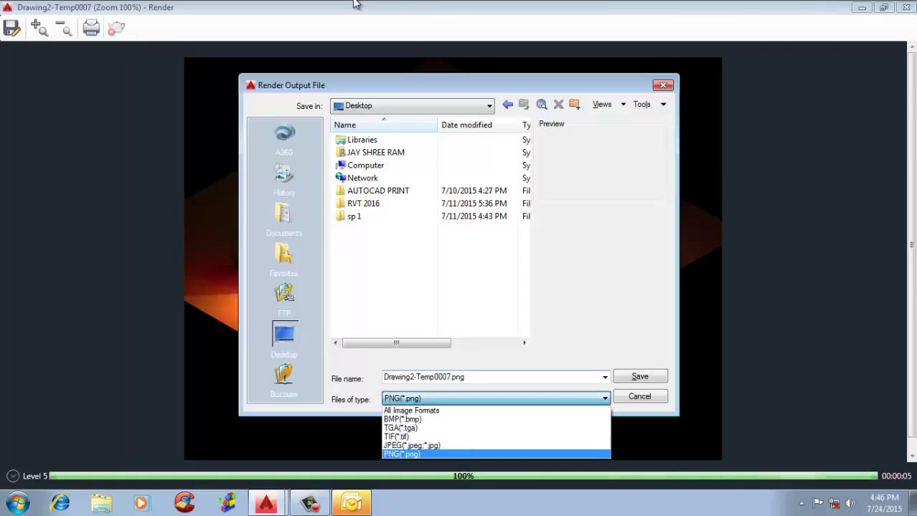
key("Down")
key("Down")
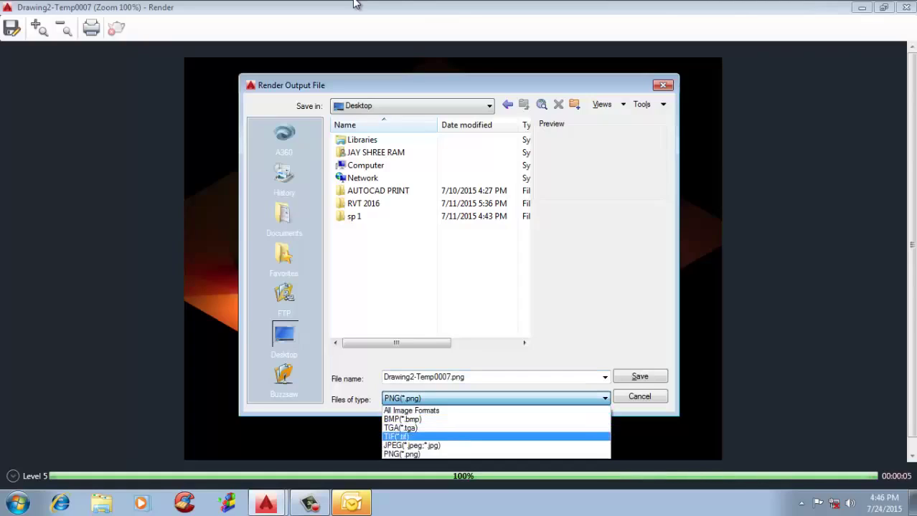
key("Return")
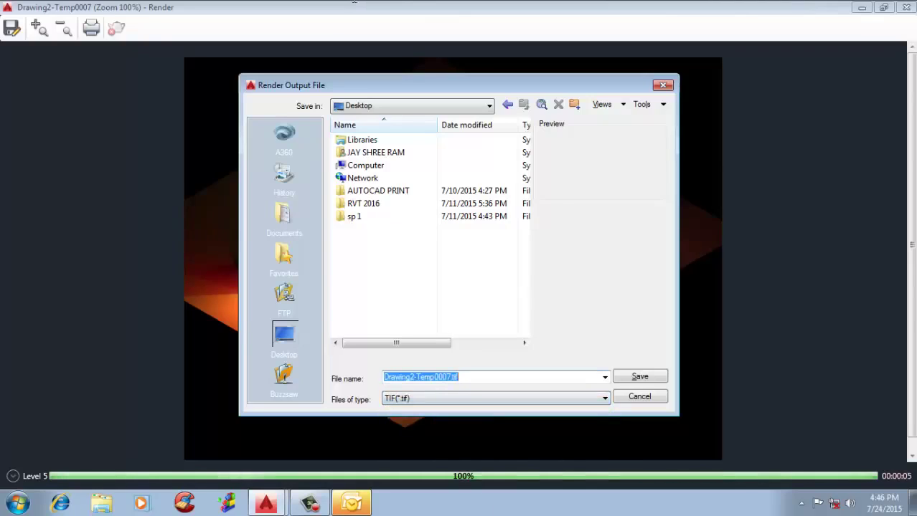
type("123")
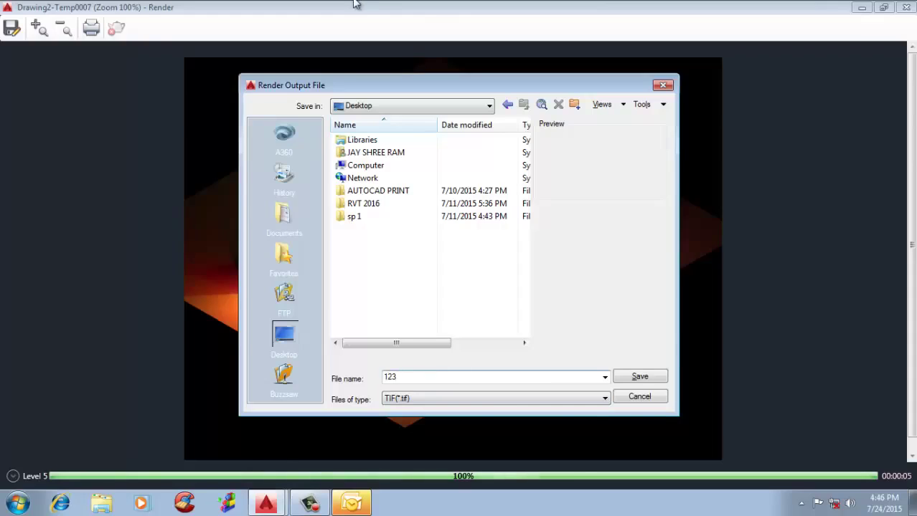
key("Return")
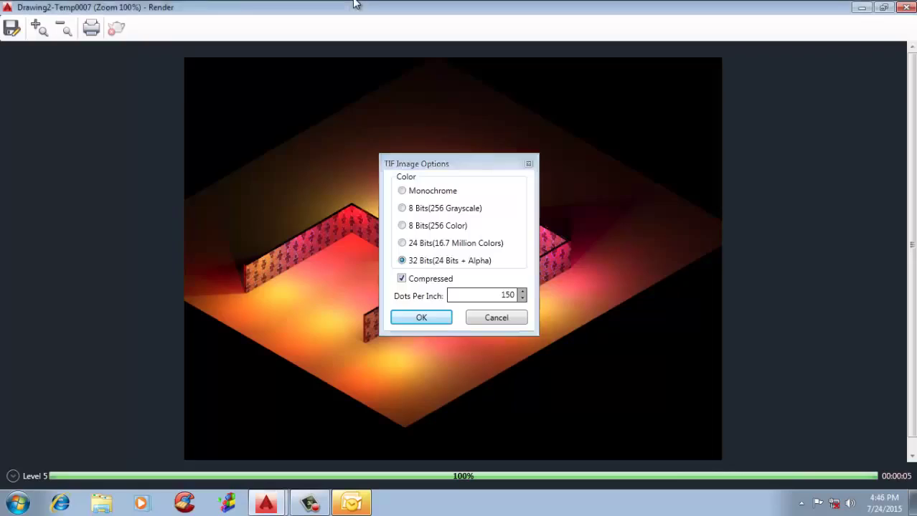
key("Return")
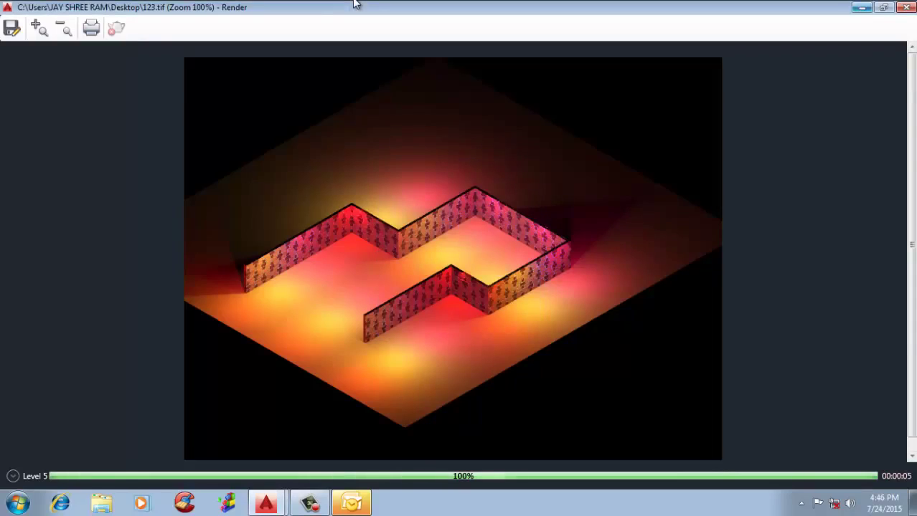
- Open the saved 123.tif from the Windows desktop to view the rendered image, and close the viewer
left_click(905, 7)
key("super+d")
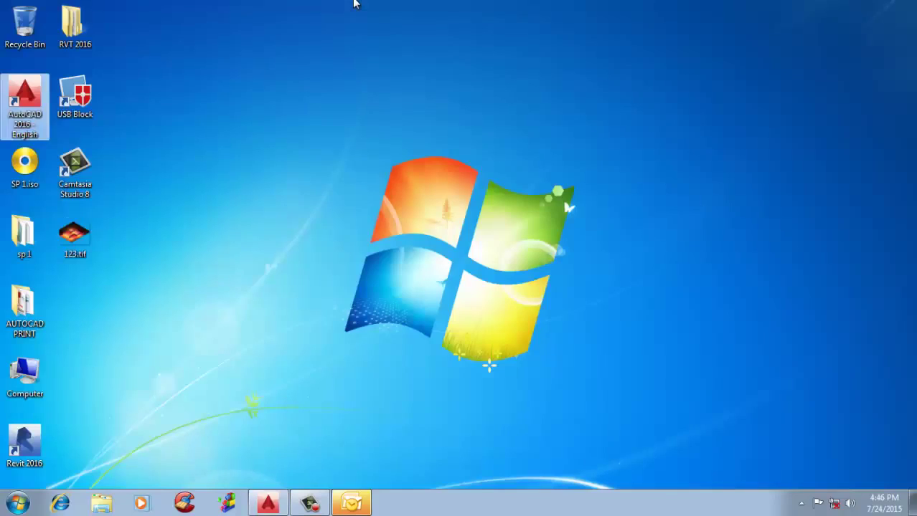
double_click(75, 234)
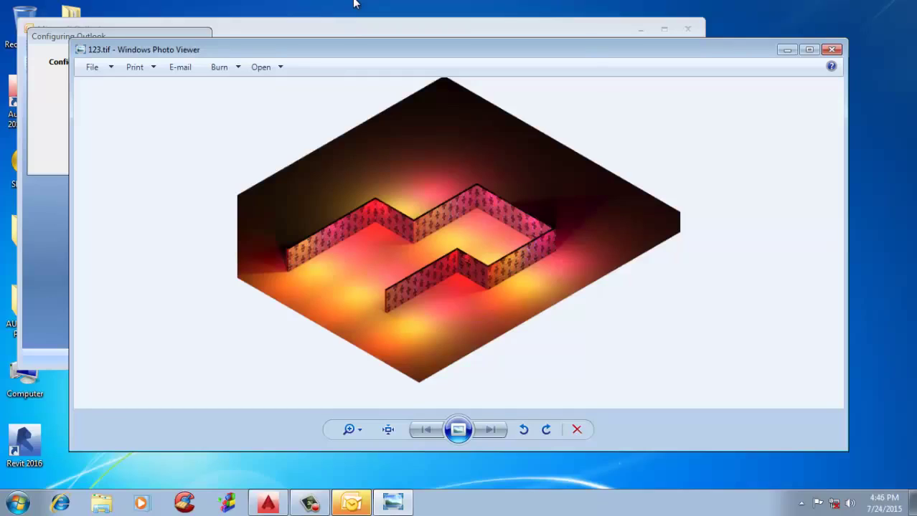
key("alt+F4")
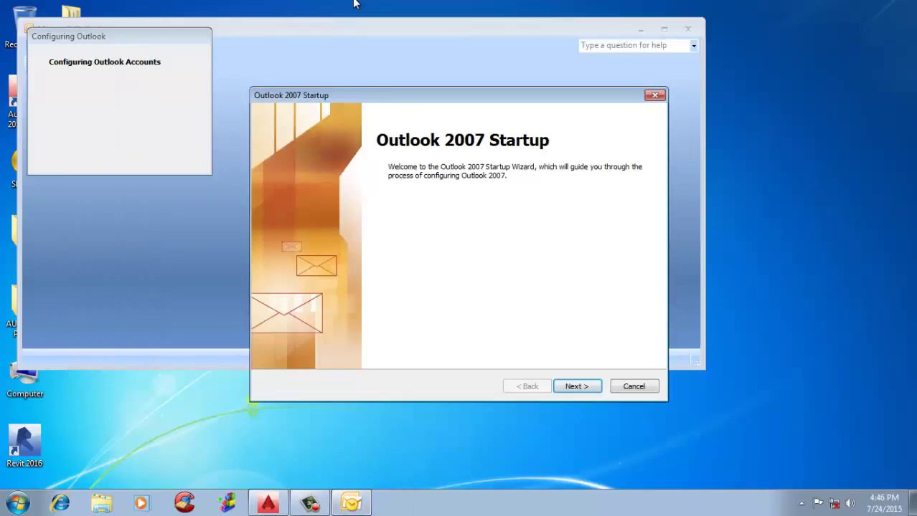
- Close the Outlook 2007 Startup wizard and switch back to AutoCAD
key("alt+F4")
key("y")
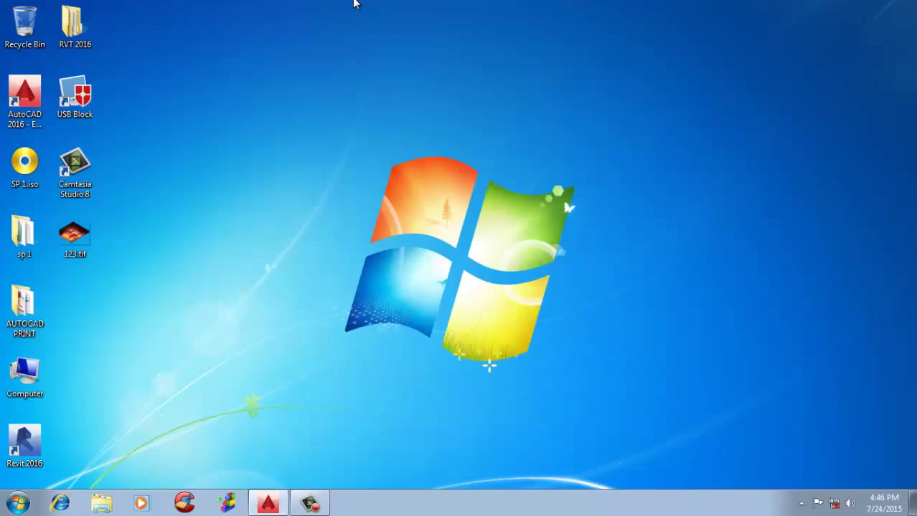
left_click(268, 503)
scroll(432, 296, "down", 6)
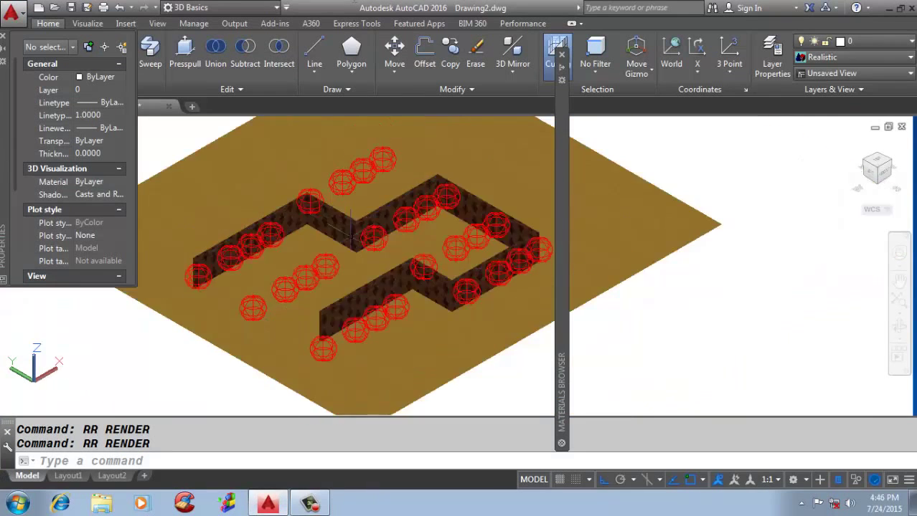
scroll(433, 297, "up", 2)
left_click(280, 366)
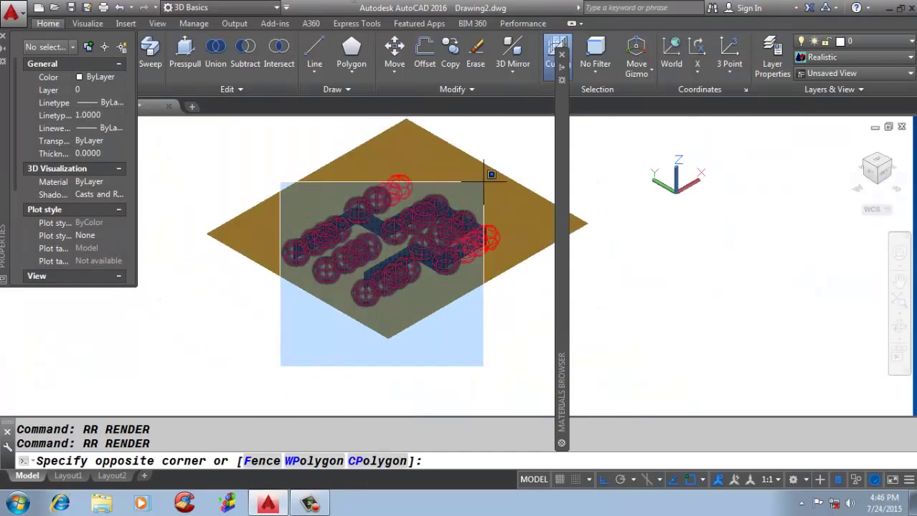
left_click(493, 174)
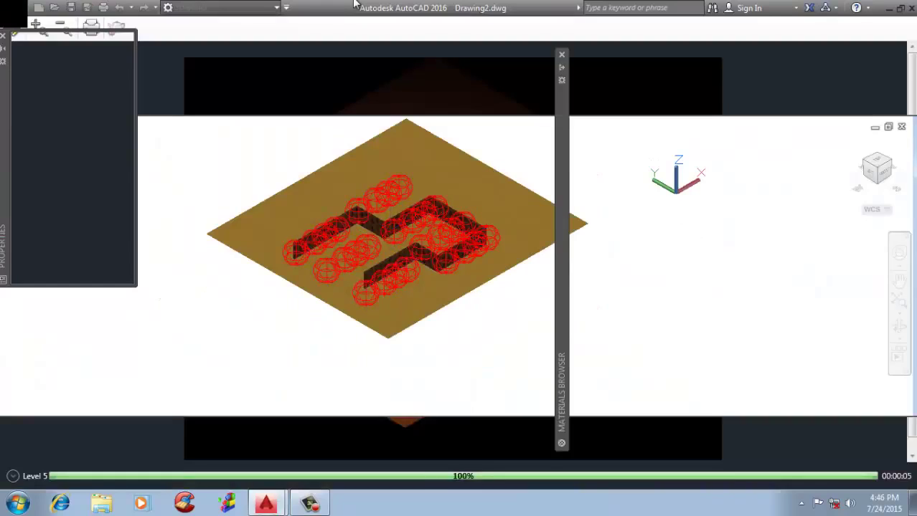
- Close the render view and the properties palette, and switch the viewport to the Conceptual visual style
key("Escape")
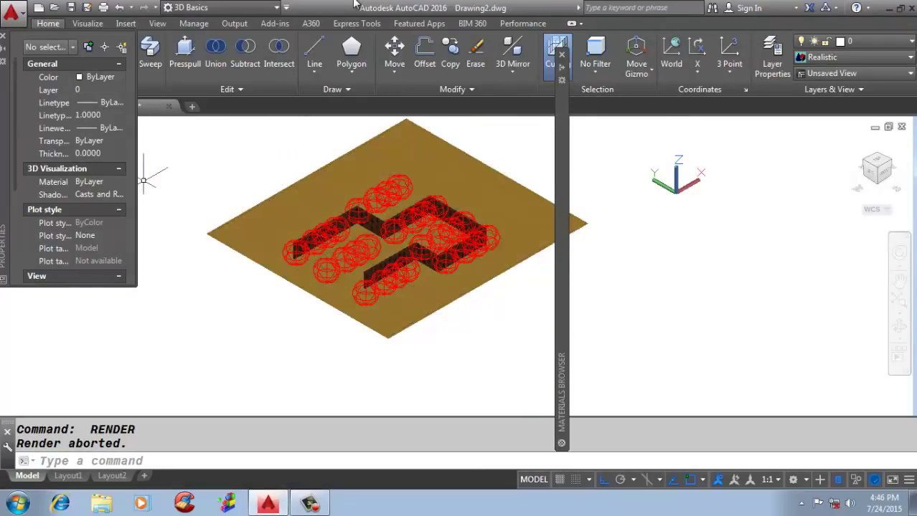
left_click(3, 35)
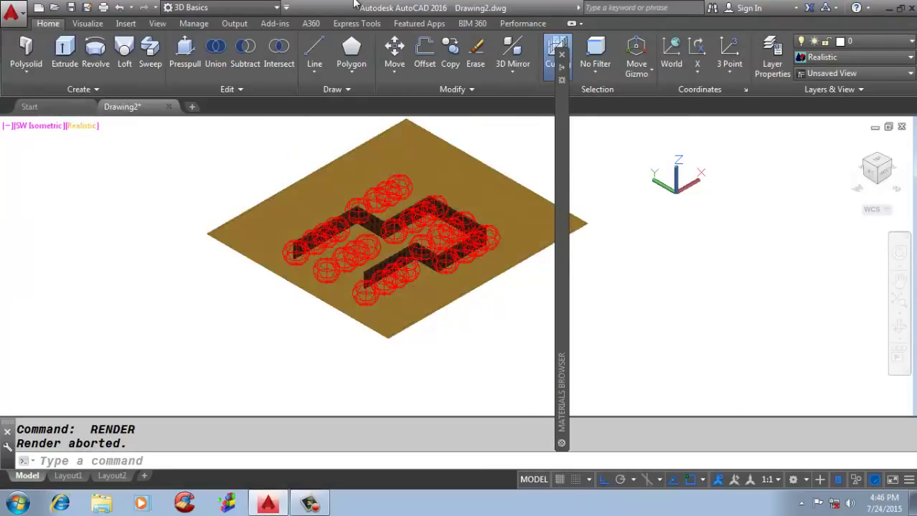
left_click(81, 127)
left_click(124, 175)
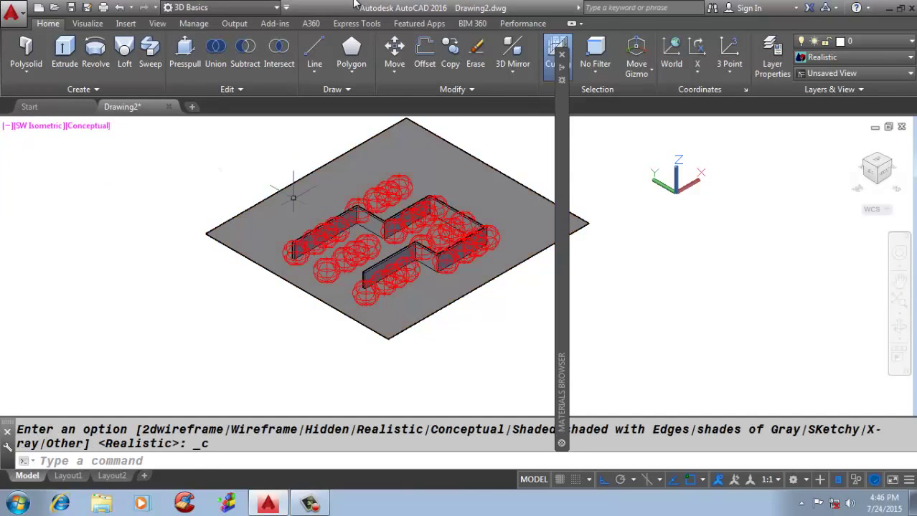
scroll(420, 258, "up", 6)
scroll(302, 253, "down", 8)
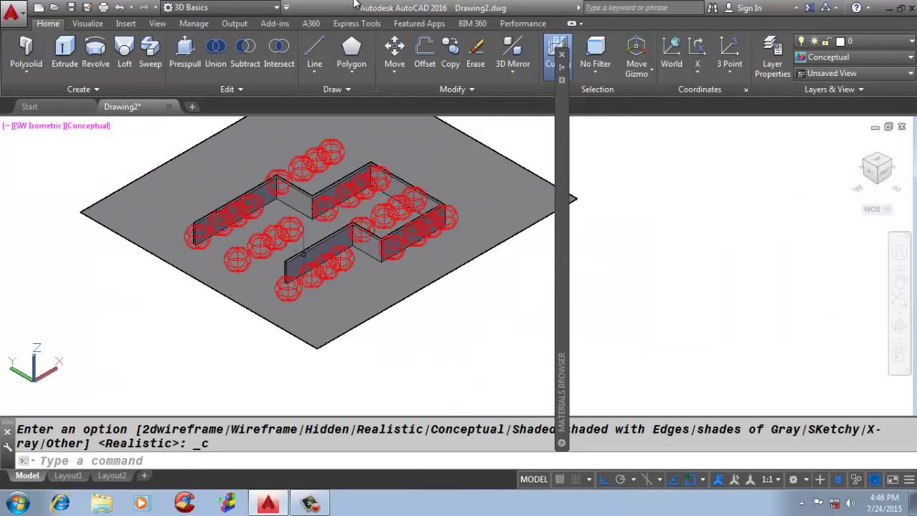
left_click(230, 323)
left_click(390, 142)
scroll(368, 226, "up", 3)
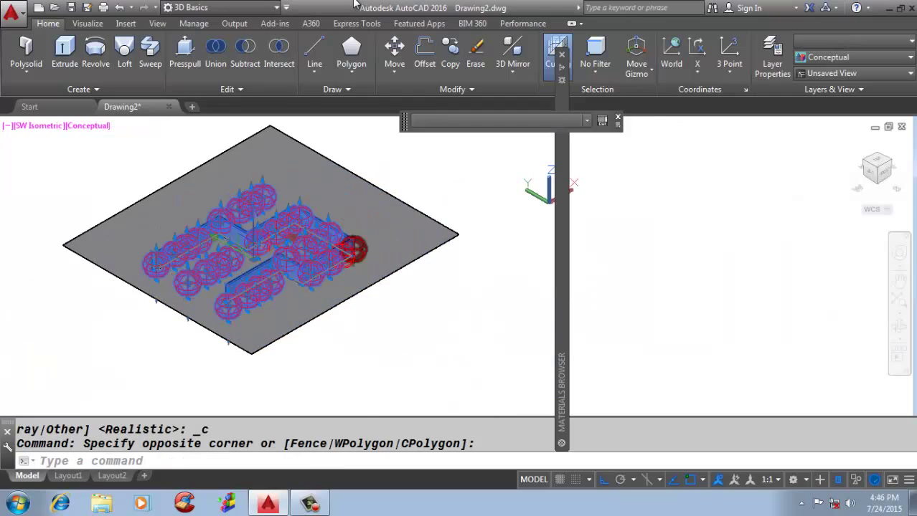
key("Escape")
- Pick one light at the wall's corner, select all similar lights and erase them
left_click(345, 248)
scroll(378, 244, "up", 2)
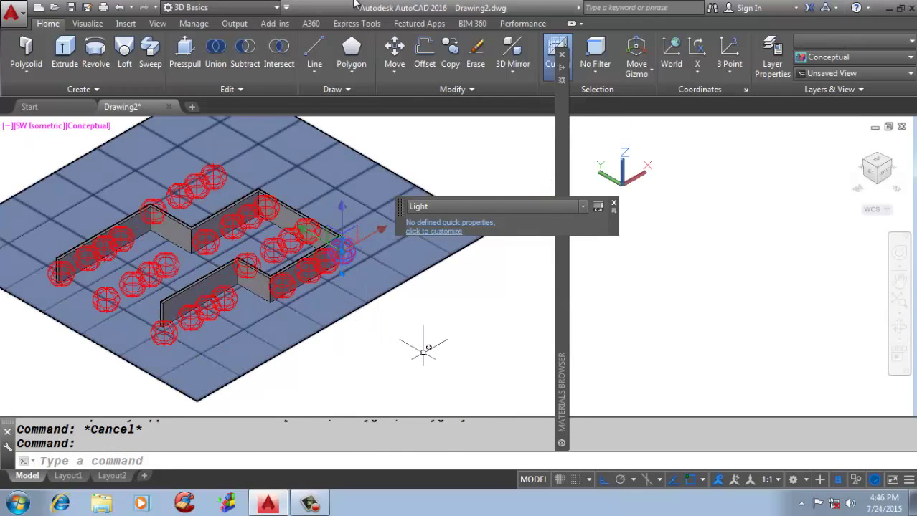
right_click(426, 338)
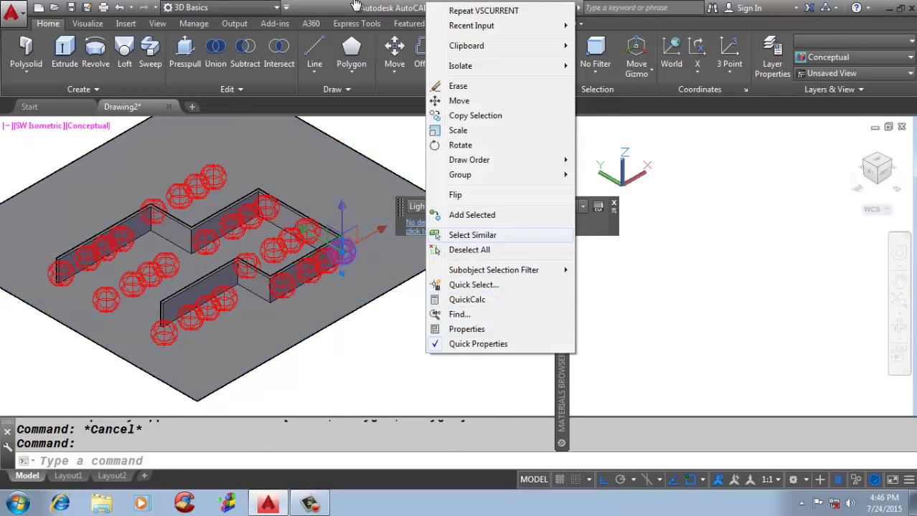
left_click(472, 235)
right_click(450, 345)
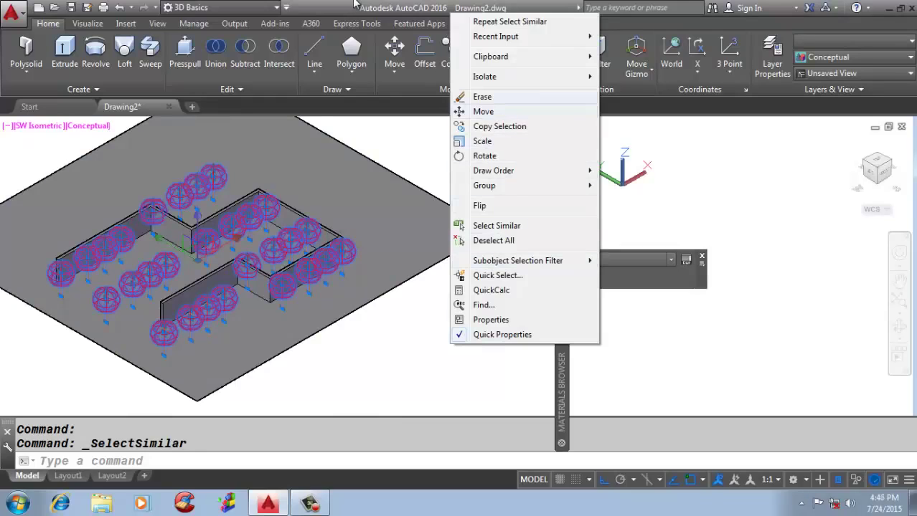
left_click(482, 96)
scroll(446, 307, "down", 3)
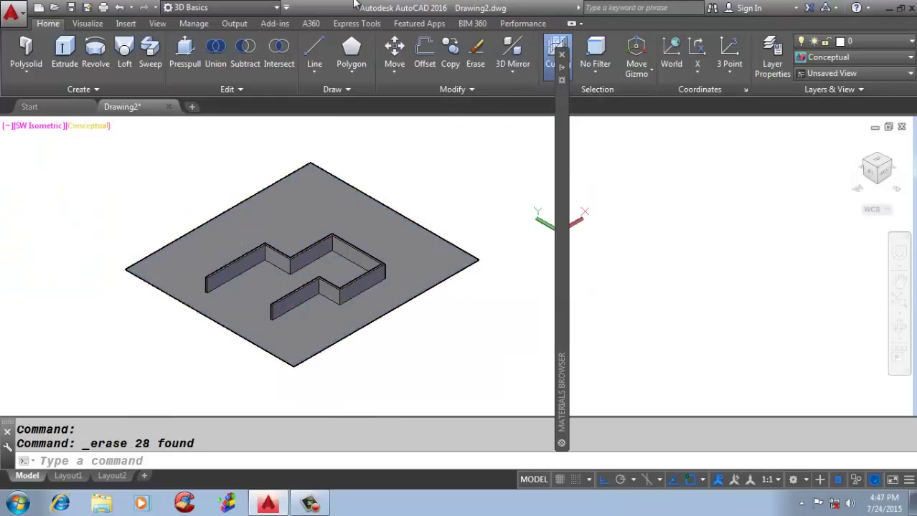
- Show the model in the Hidden visual style and erase the ground slab beneath the walls
left_click(103, 129)
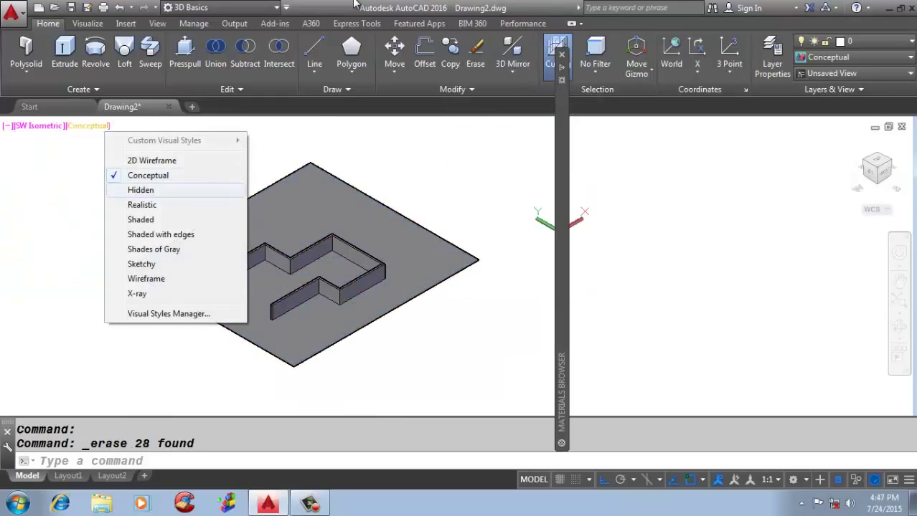
left_click(141, 190)
scroll(286, 297, "up", 3)
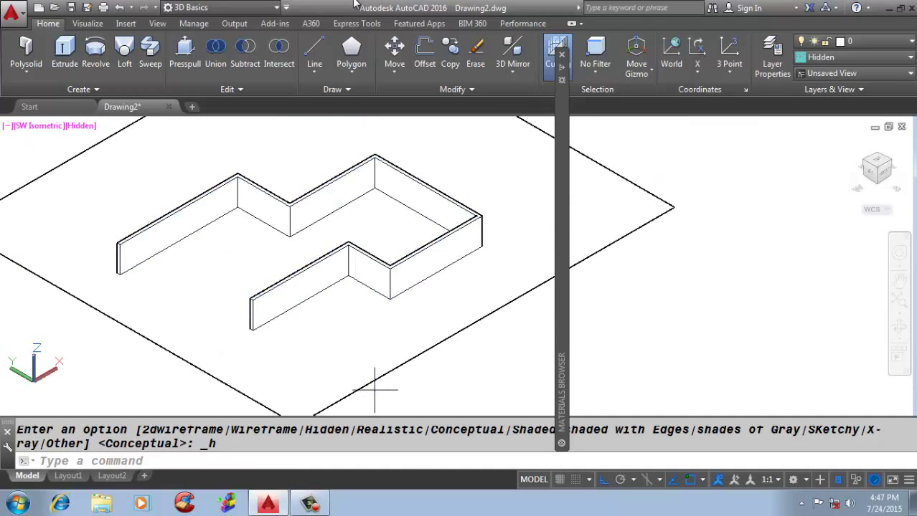
left_click(375, 390)
left_click(365, 353)
type("e")
key("Return")
scroll(386, 254, "up", 2)
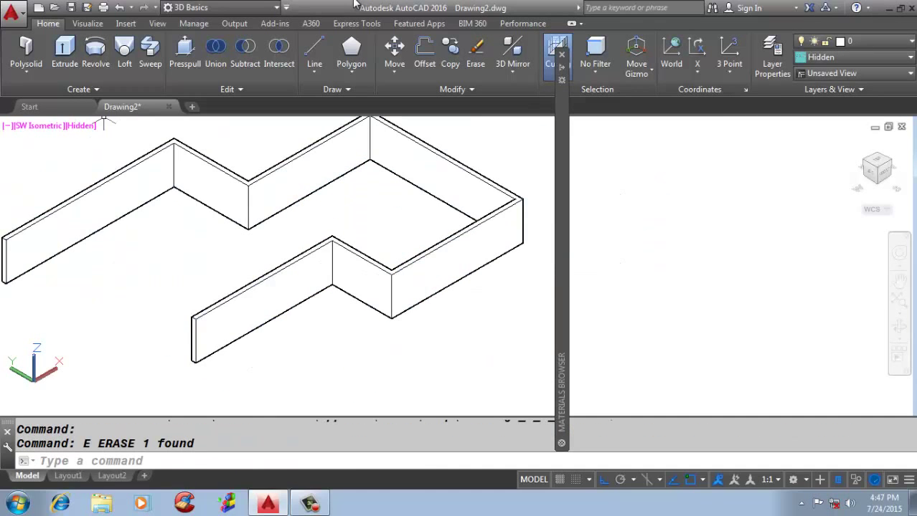
- View the walls in the Realistic, Shaded and Shaded with edges visual styles in turn
left_click(81, 126)
left_click(115, 205)
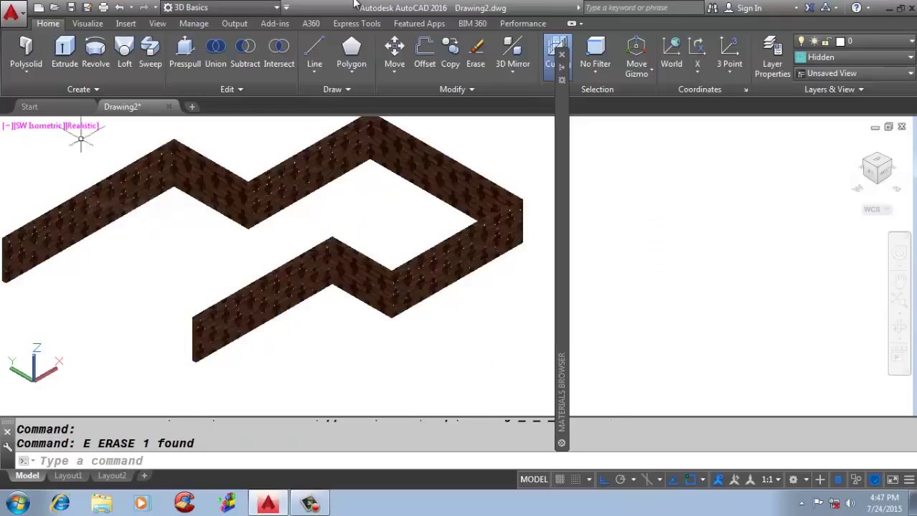
left_click(81, 126)
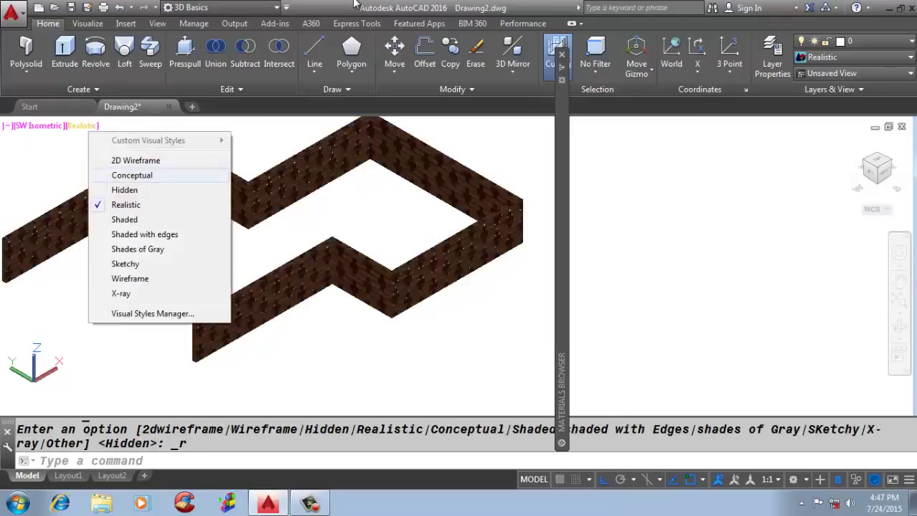
left_click(124, 218)
left_click(81, 125)
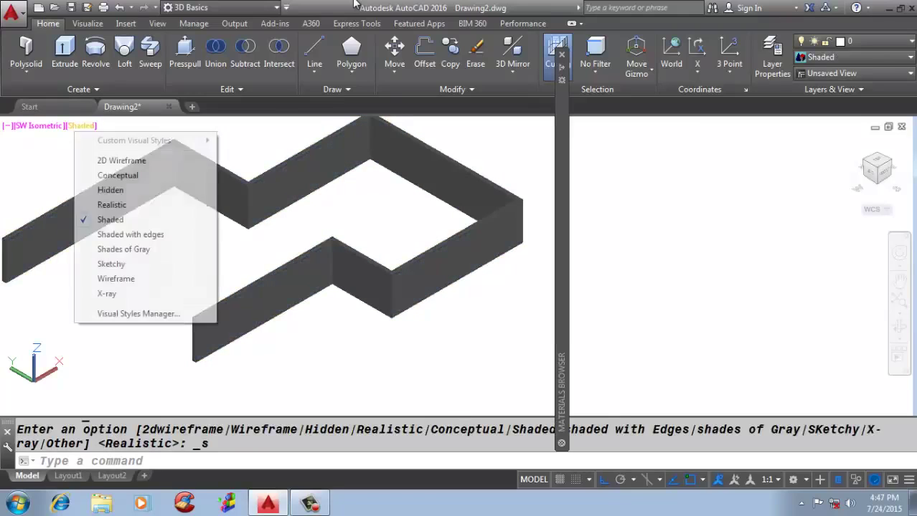
left_click(124, 231)
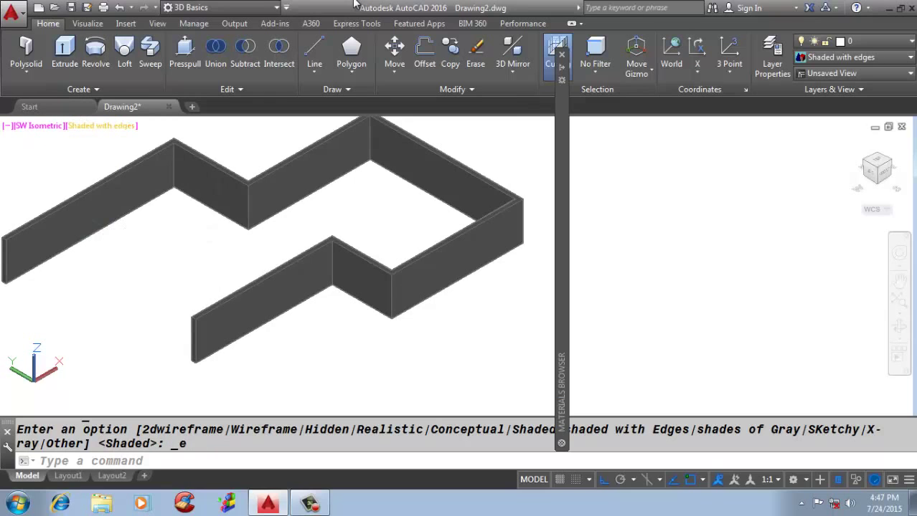
- View the walls in the Sketchy, Wireframe and X-ray visual styles in turn
left_click(101, 125)
left_click(119, 264)
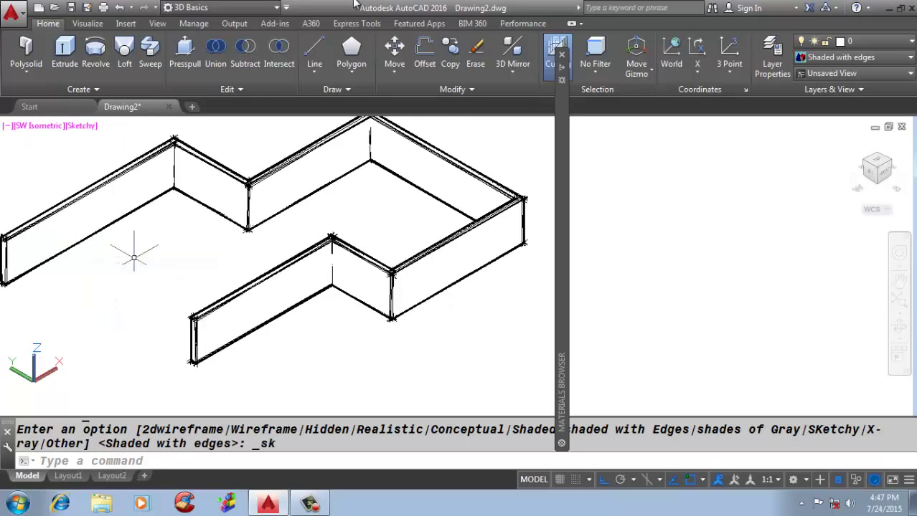
left_click(79, 125)
left_click(116, 278)
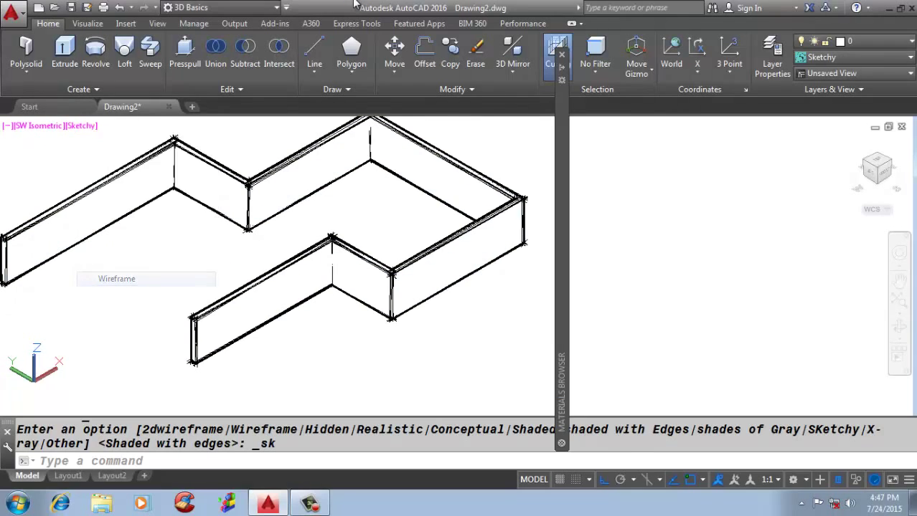
left_click(86, 126)
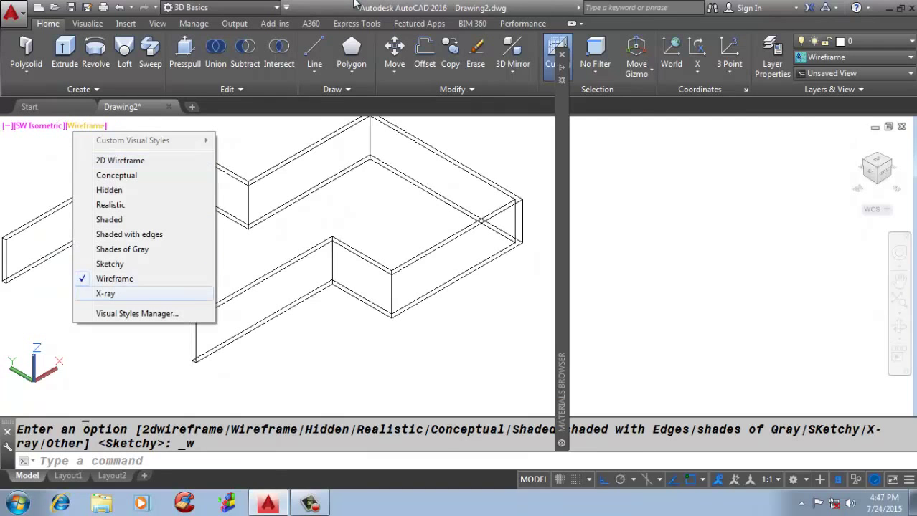
left_click(105, 294)
- Examine the walls' brick material and transparent corners up close in the X-ray style
scroll(256, 333, "up", 6)
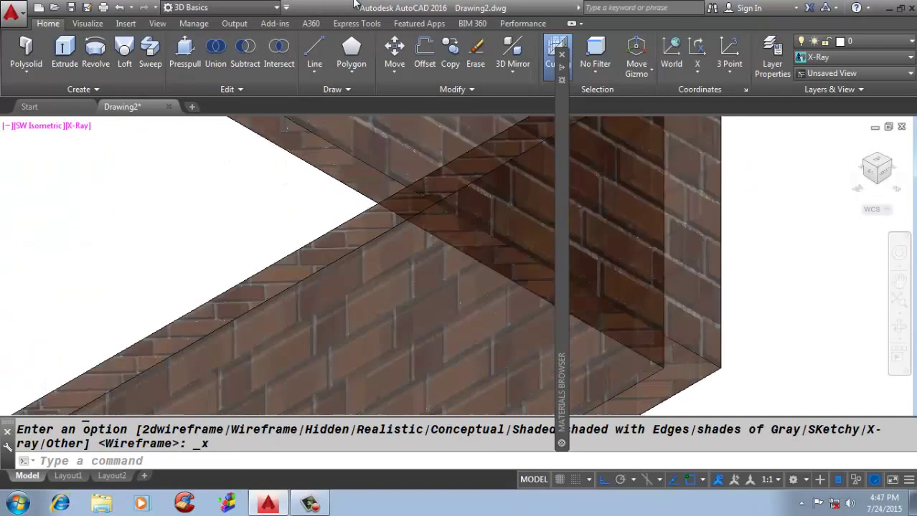
scroll(384, 293, "down", 6)
scroll(407, 253, "up", 5)
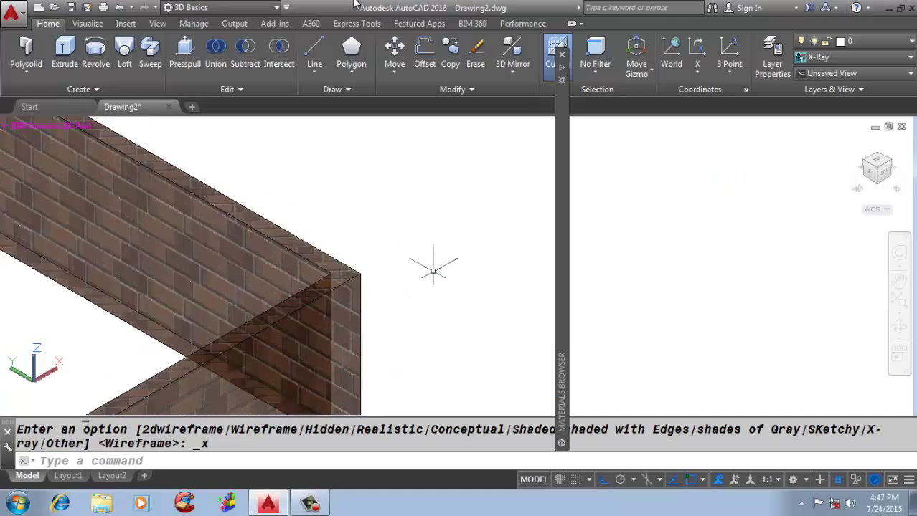
scroll(433, 269, "down", 6)
scroll(294, 280, "up", 7)
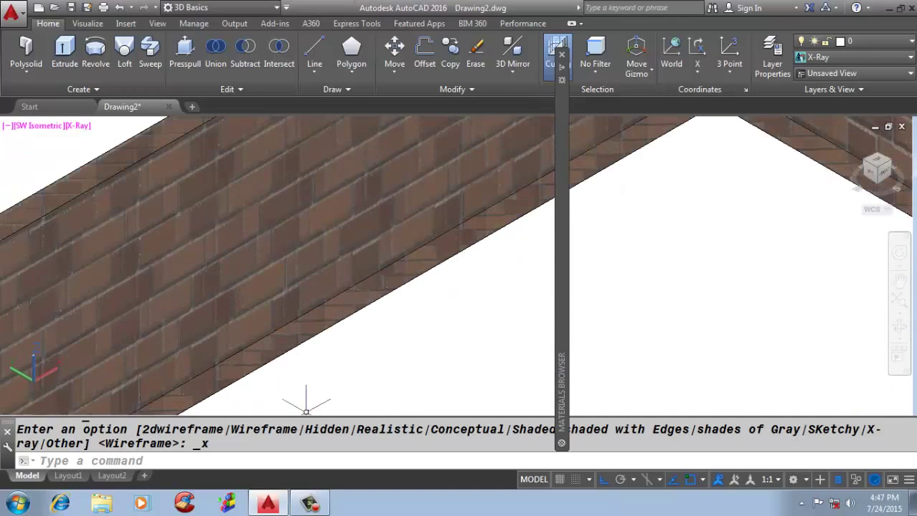
scroll(311, 286, "down", 6)
scroll(338, 290, "up", 7)
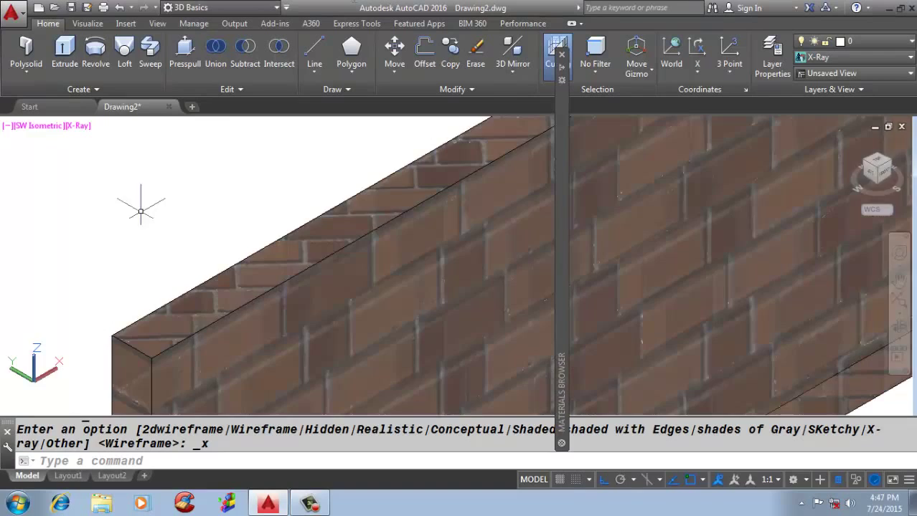
scroll(139, 201, "down", 5)
- Erase the brick wall solid
left_click(348, 307)
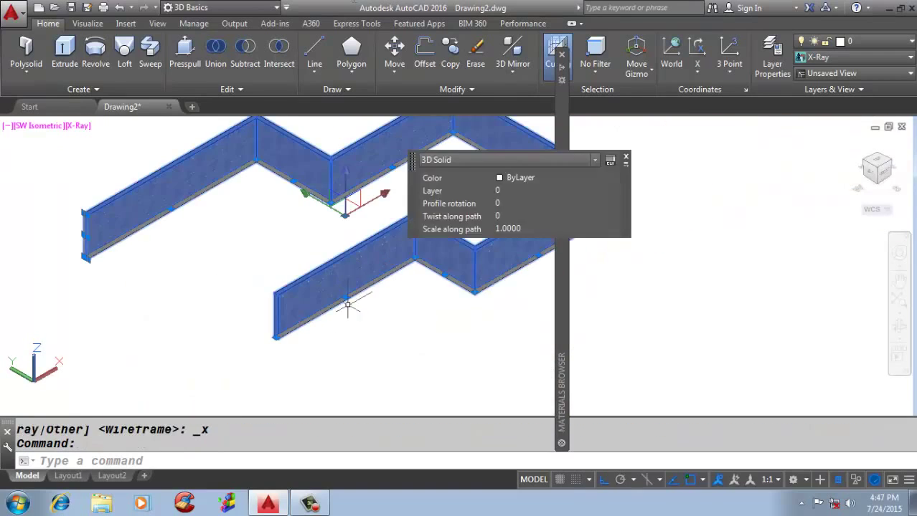
type("e")
key("Return")
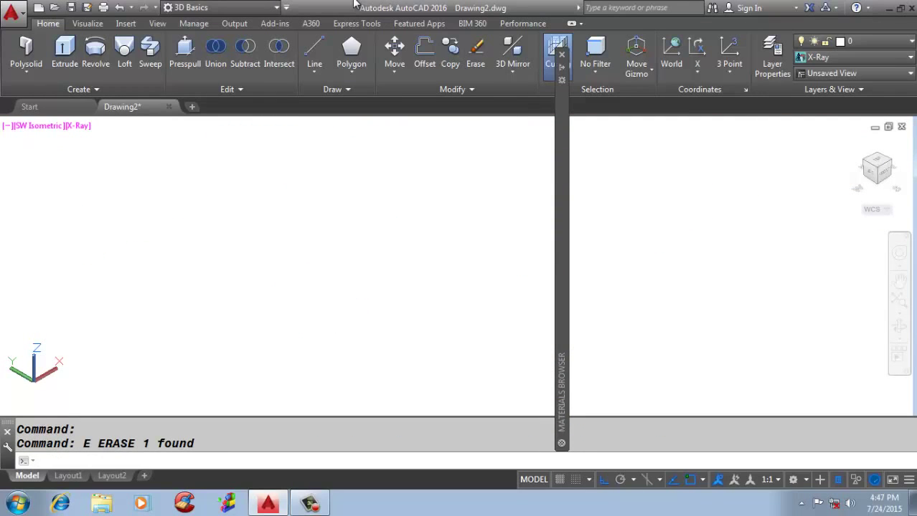
- Draw a box about 37 long, 24 wide and 35 high, and show it in the Conceptual visual style
left_click(25, 70)
left_click(29, 94)
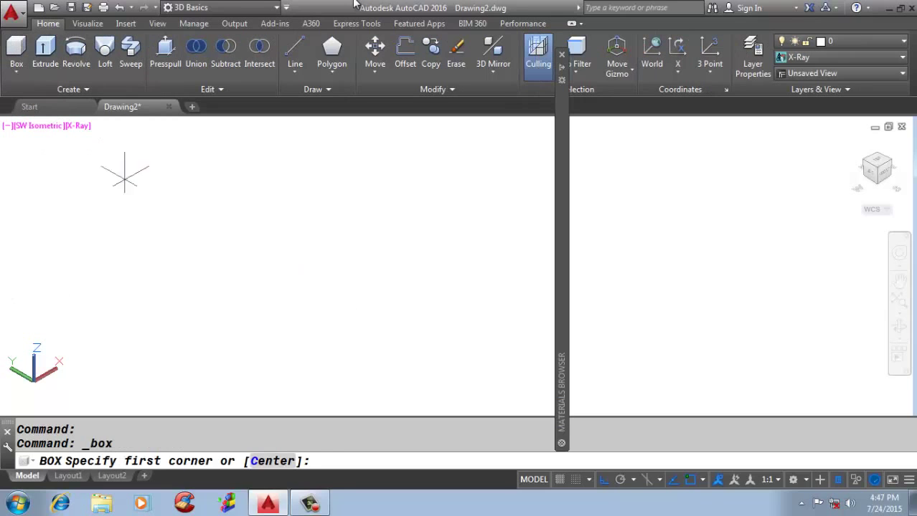
left_click(302, 357)
left_click(333, 274)
left_click(316, 179)
left_click(330, 276)
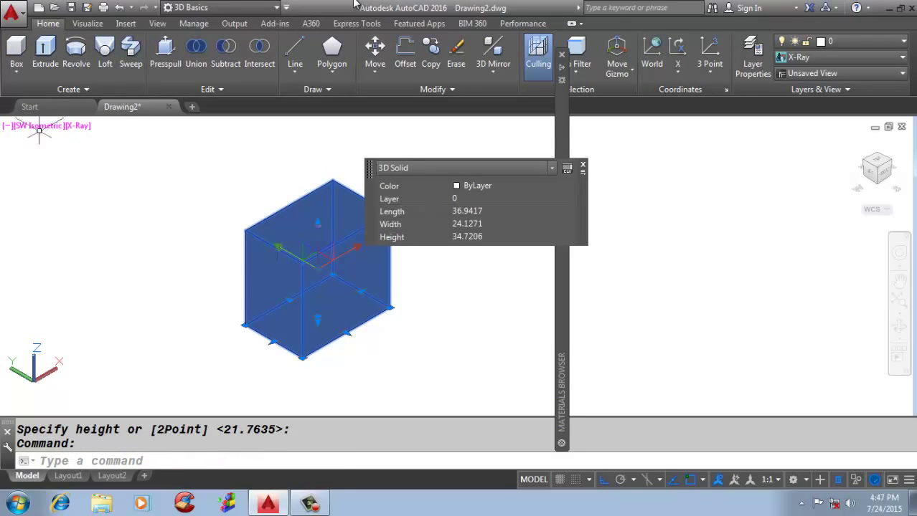
left_click(79, 126)
left_click(93, 176)
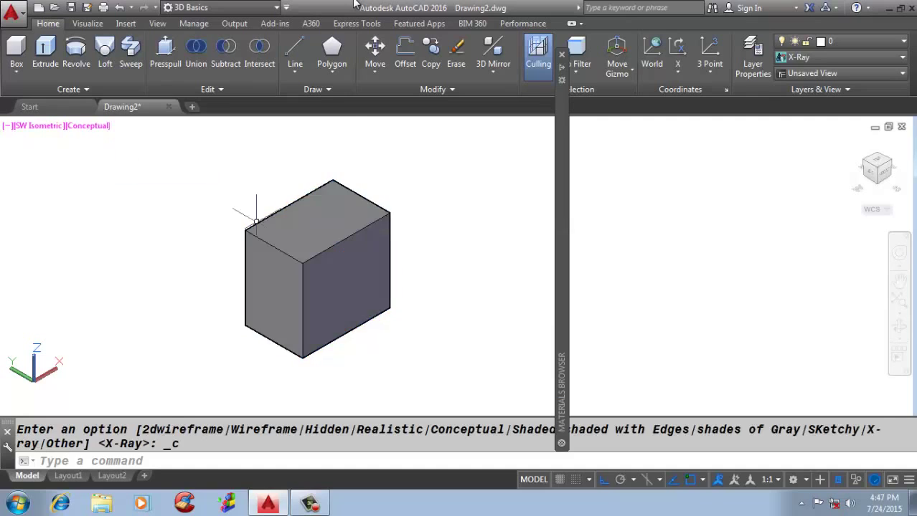
- Set the box's length to 60, width to 40 and height to 8, and deselect it
left_click(440, 181)
type("6")
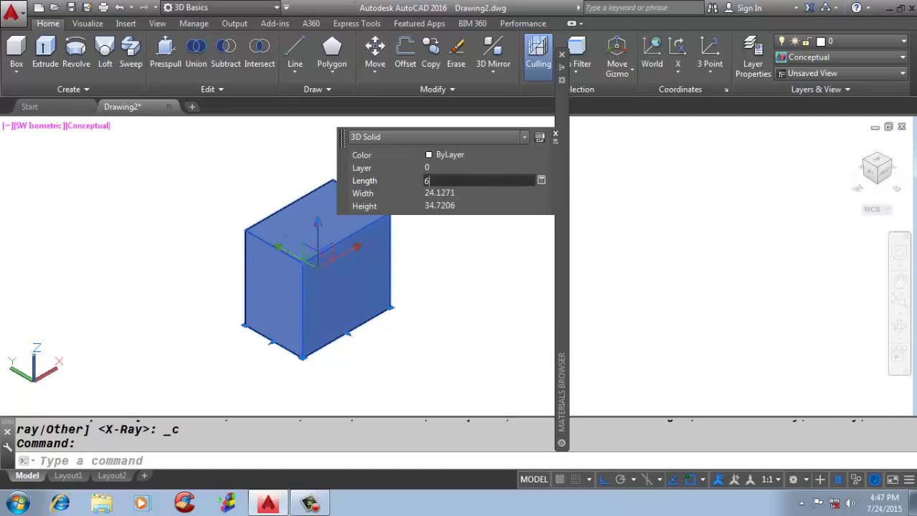
type("0")
key("Tab")
type("40")
key("Tab")
type("8")
key("Return")
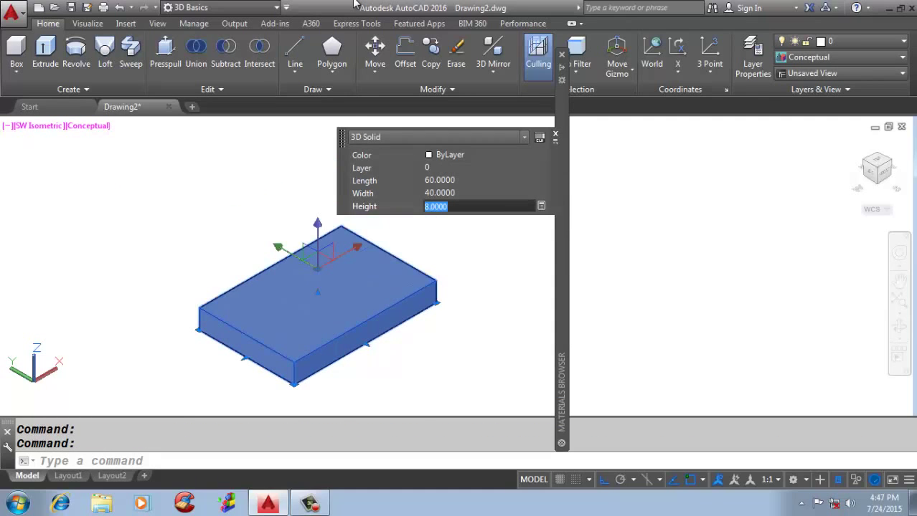
key("Escape")
key("Escape")
- Draw a second box about 24 wide and 14 high behind the flat slab and select it
left_click(16, 53)
left_click(124, 254)
left_click(158, 171)
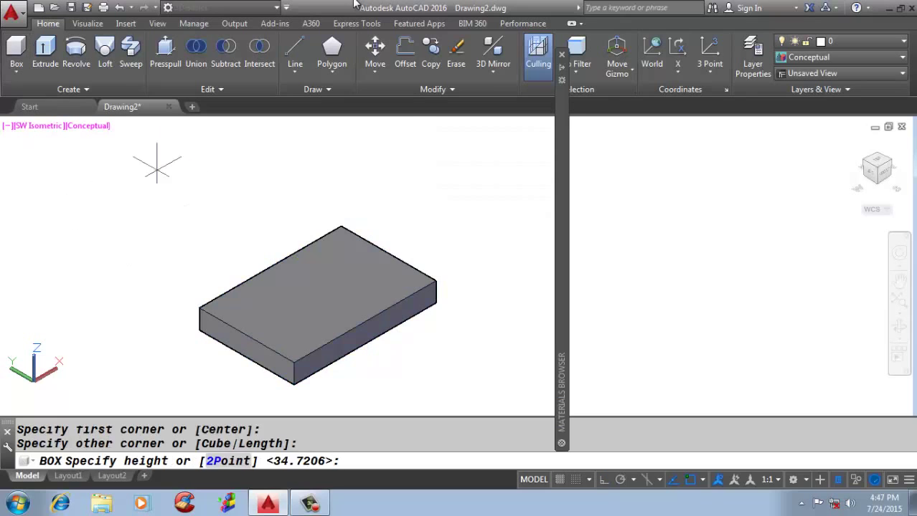
left_click(158, 132)
left_click(157, 176)
- Set the second box's length to 60, width to 20 and height to 30
left_click(301, 110)
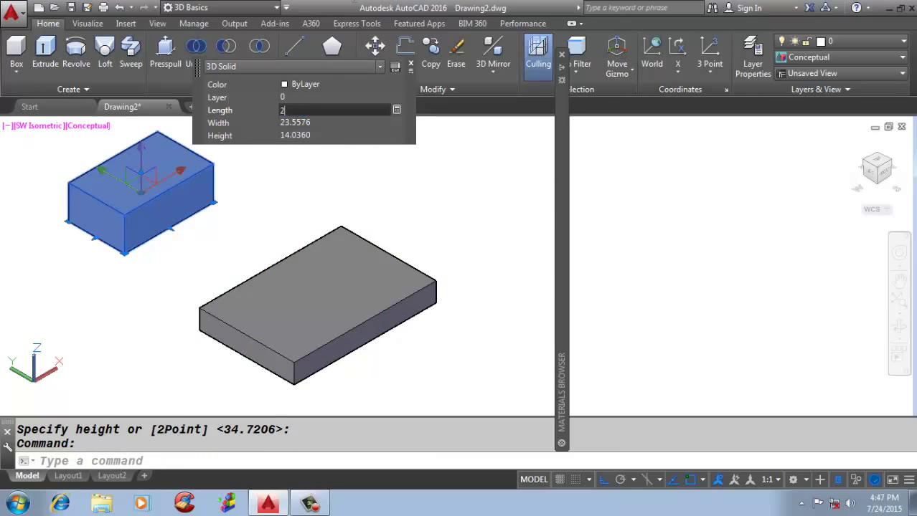
type("60")
key("Tab")
type("20")
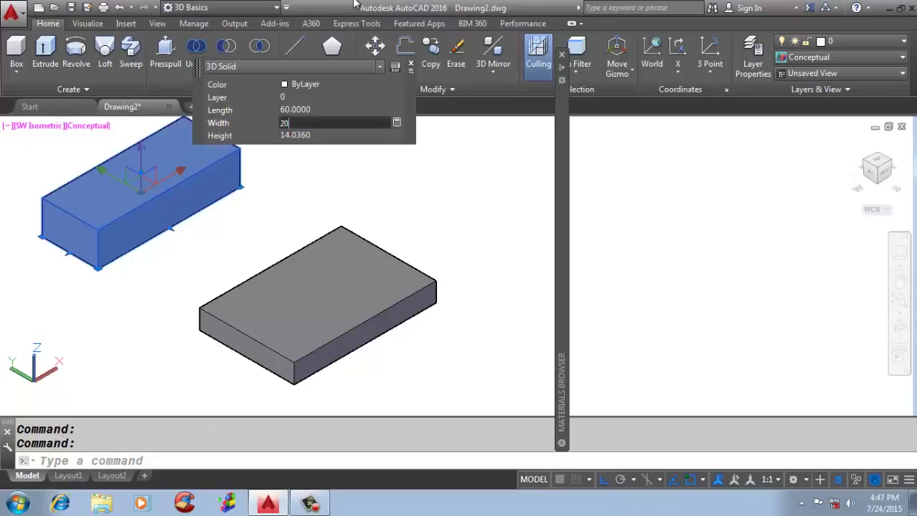
key("Tab")
type("30")
key("Return")
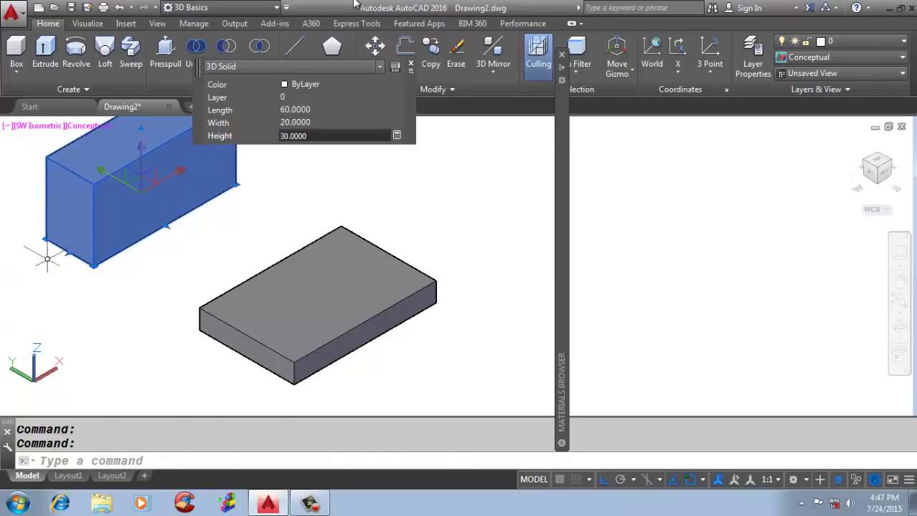
- Move the tall box onto the flat slab, aligning its lower outer corner with the slab's top corner so the rear faces are flush
type("m")
key("Return")
left_click(93, 266)
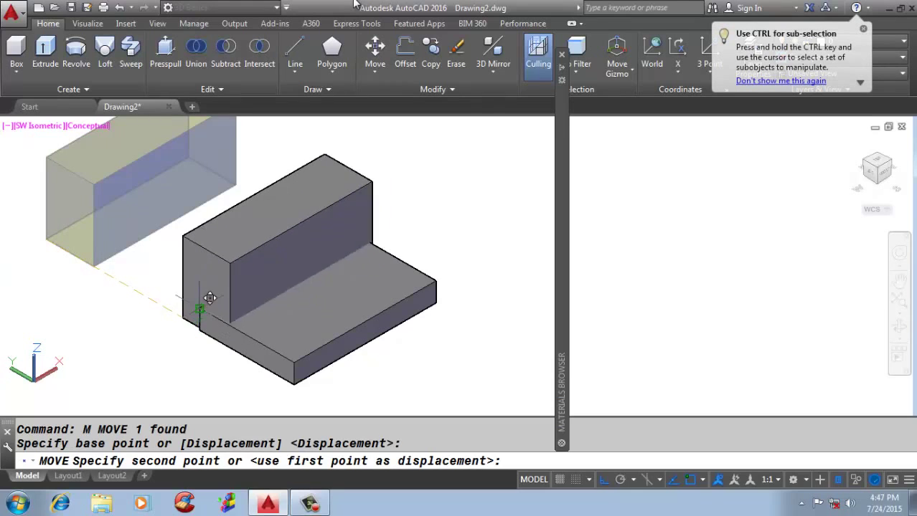
left_click(199, 310)
left_click(339, 275)
key("Escape")
- Draw a third box about 26 long, 20 wide and 18 high beside the assembled boxes and select it
left_click(17, 52)
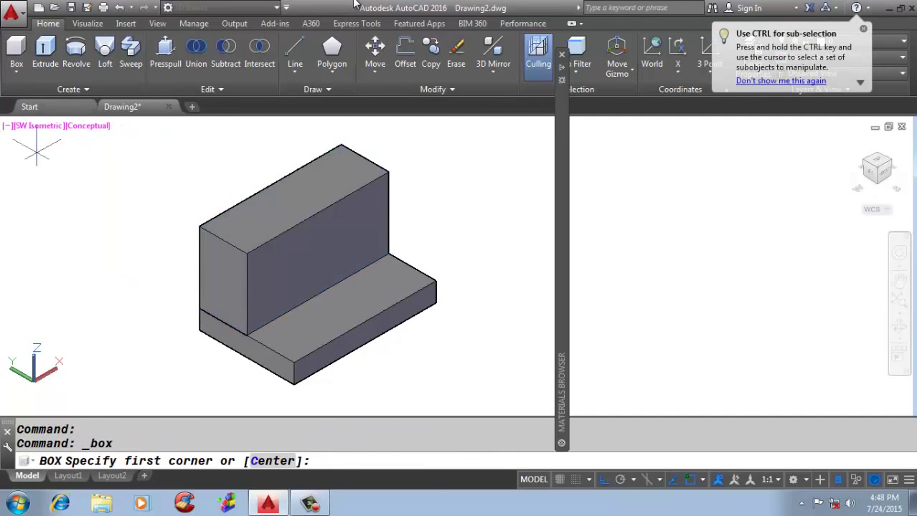
left_click(103, 259)
left_click(119, 198)
left_click(117, 149)
left_click(115, 180)
- Set the third box's length to 20, width to 20 and height to 30
left_click(248, 144)
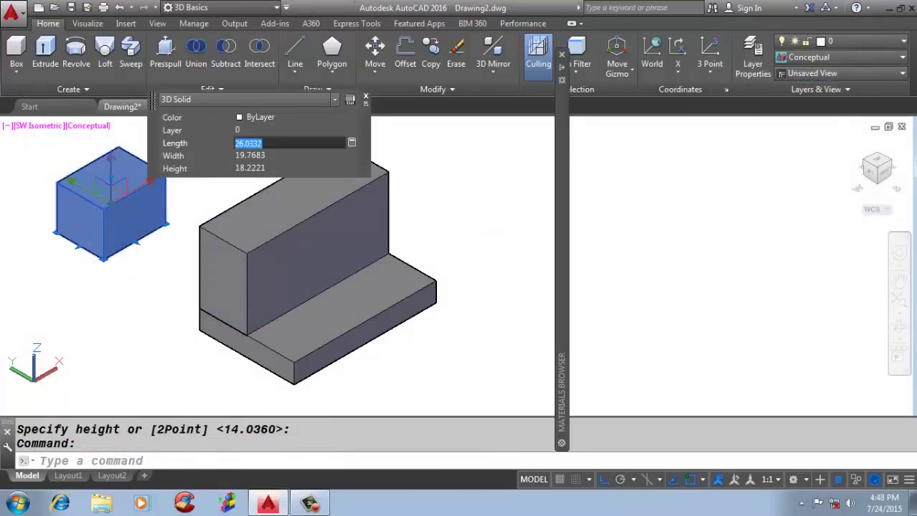
type("20")
key("Tab")
type("20")
key("Tab")
type("30")
key("Return")
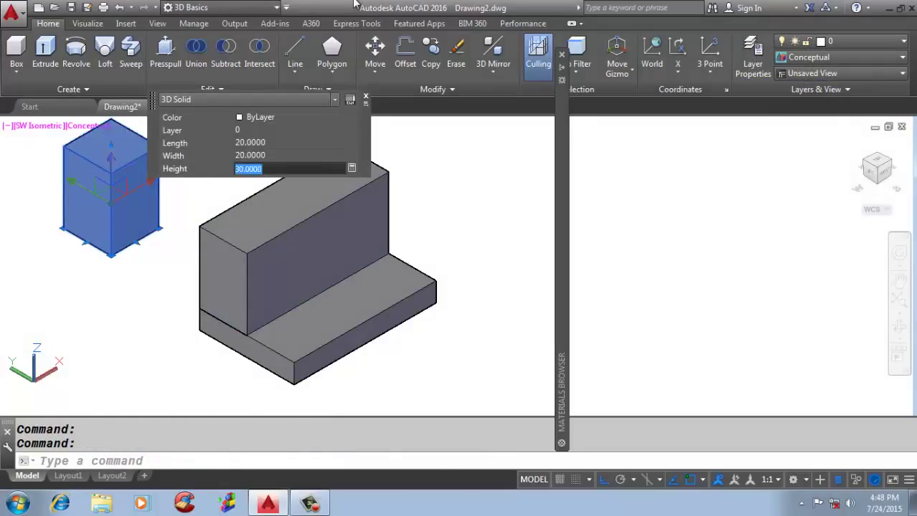
- Move the third box onto the slab's free end corner, so it stands against the tall box and flush with the slab's edges
type("M")
key("Return")
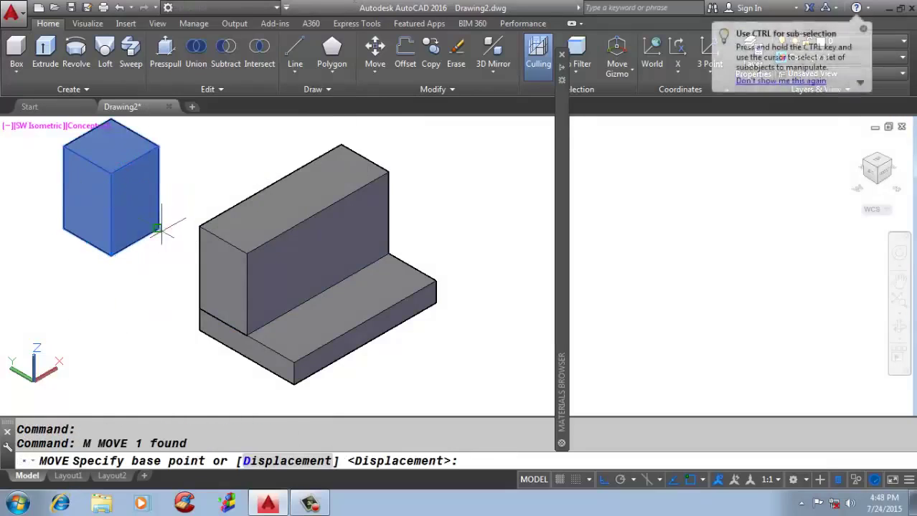
left_click(159, 229)
left_click(441, 270)
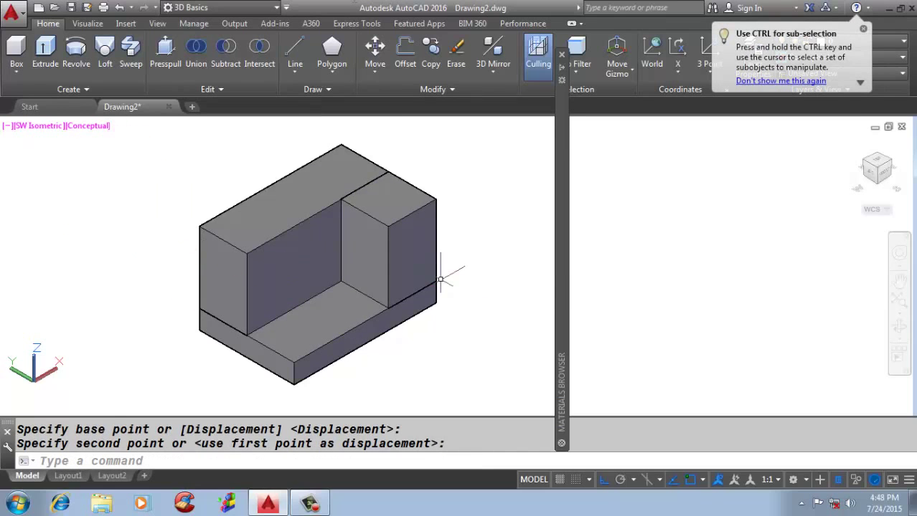
- Unite the slab and the two boxes standing on it into one solid
scroll(464, 260, "up", 4)
scroll(463, 261, "down", 4)
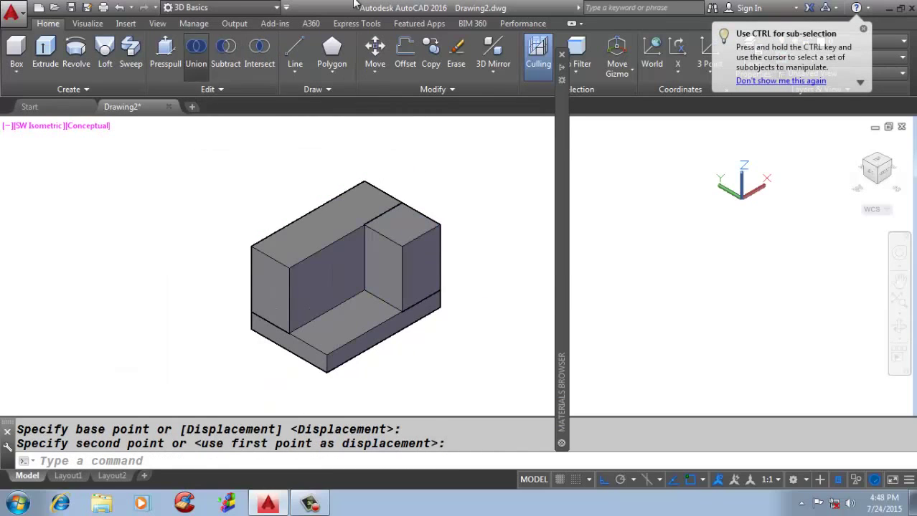
left_click(195, 54)
left_click_drag(451, 177, 311, 337)
key("Return")
- Draw diagonal lines from the long wall's lower front corner up to the inner top corner and down to the short wall's lower corner
type("L")
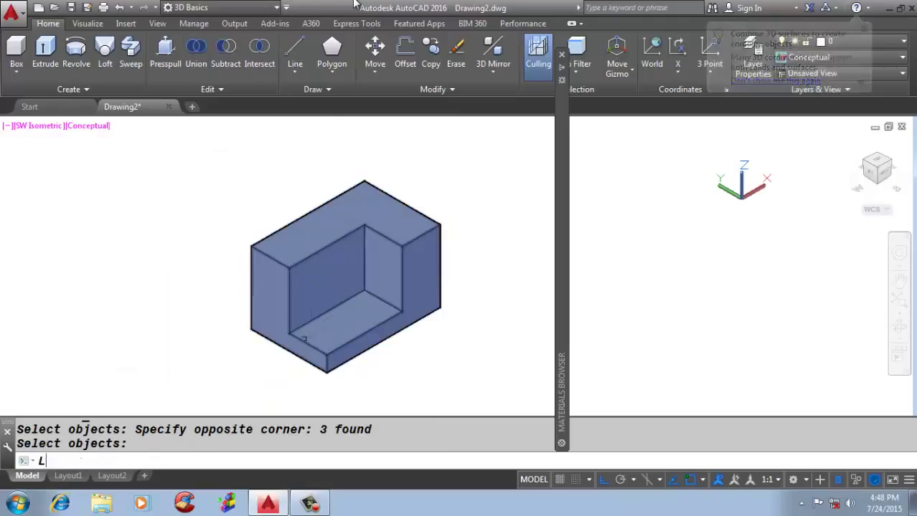
key("Return")
left_click(288, 332)
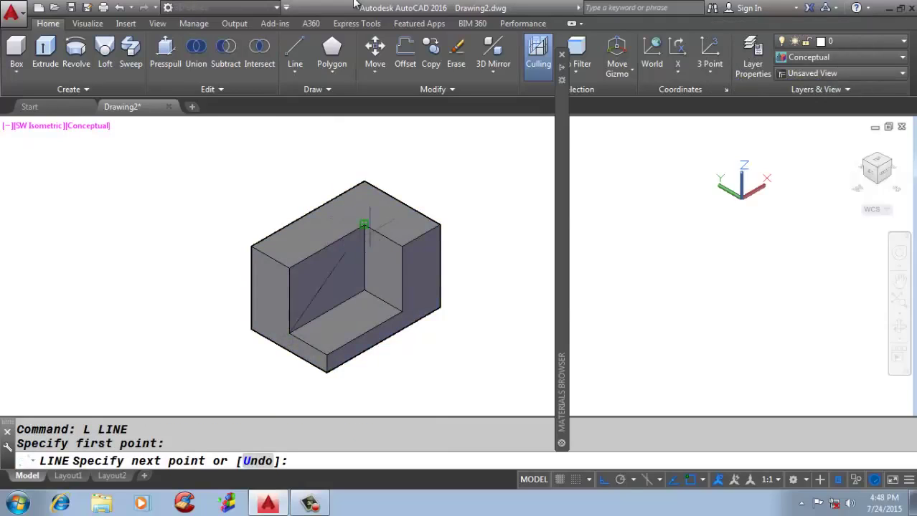
left_click(363, 226)
left_click(399, 312)
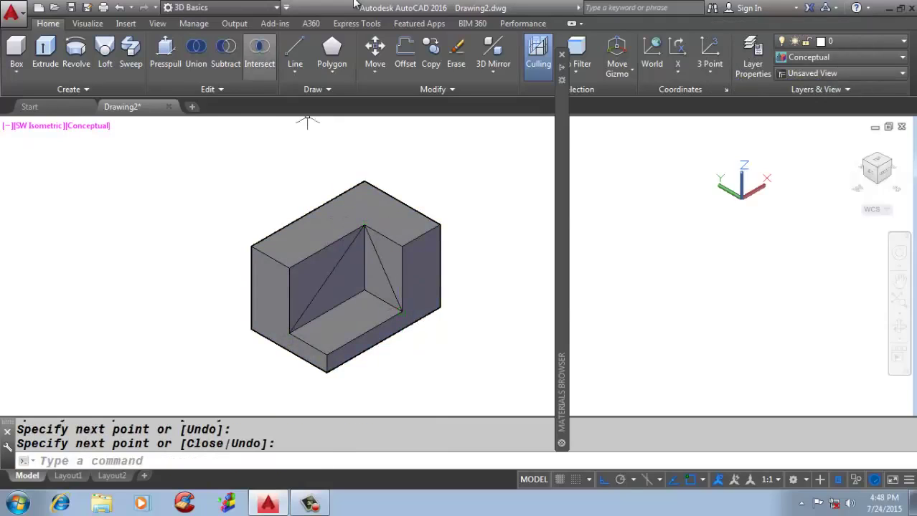
- Presspull the triangular areas above both diagonal lines back through the walls to cut them into slopes
left_click(165, 54)
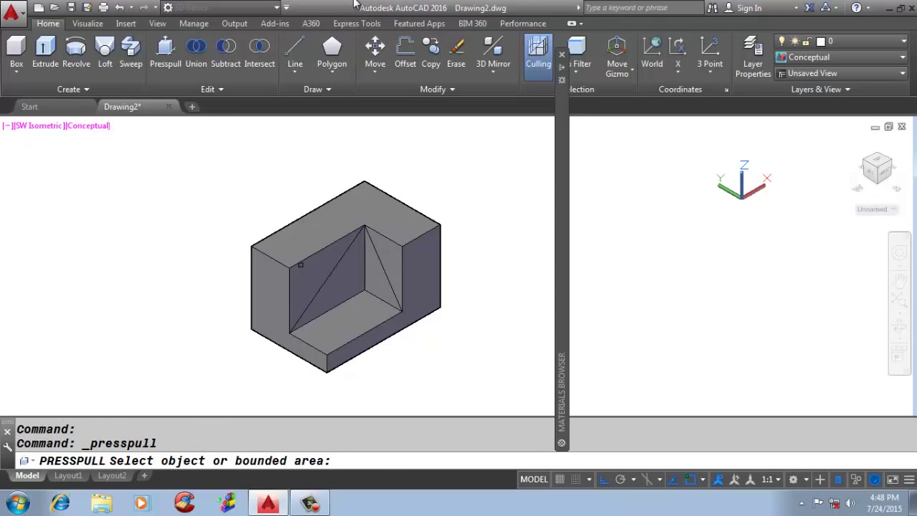
left_click(207, 214)
left_click(310, 276)
left_click(199, 209)
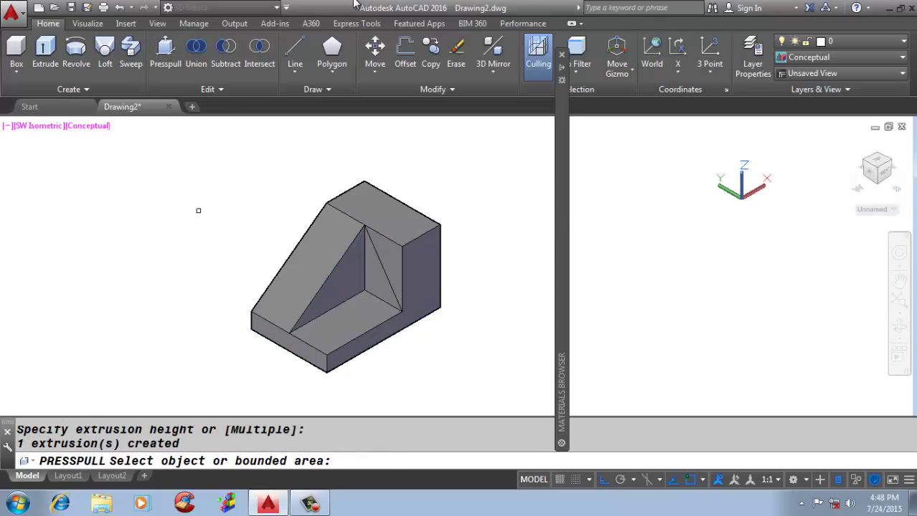
left_click(387, 250)
left_click(490, 192)
key("Return")
key("Escape")
- Move the solid clear of the two diagonal construction lines and erase those lines
left_click(407, 273)
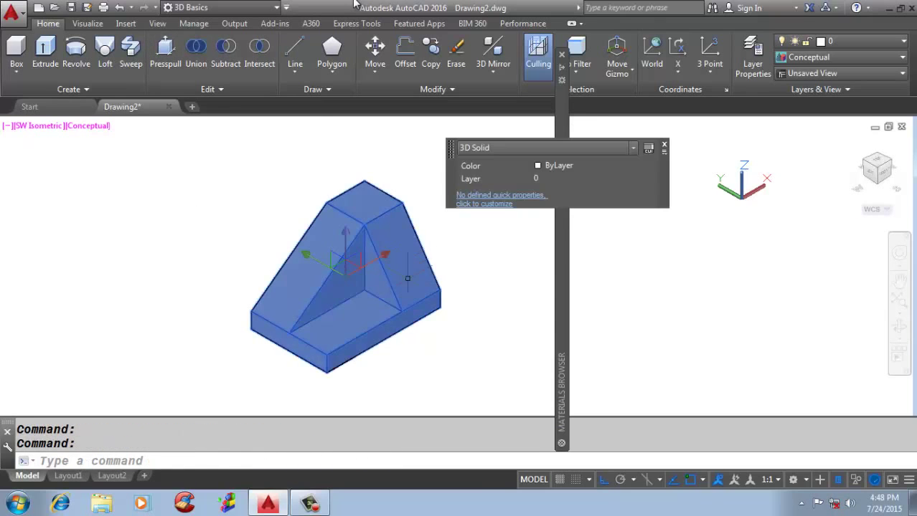
left_click_drag(408, 272, 671, 255)
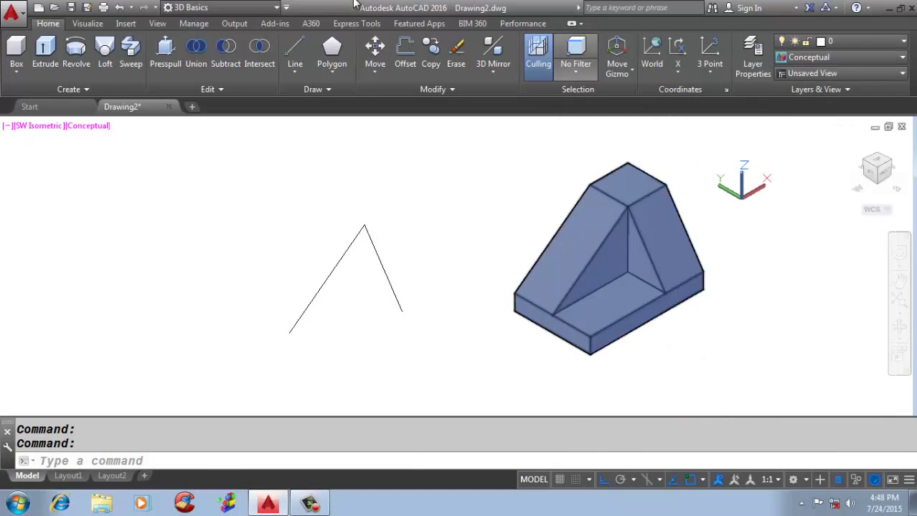
key("Escape")
left_click(471, 260)
left_click(189, 364)
type("e")
key("Return")
- Zoom to the drawing extents, regenerate the drawing and examine the sloped solid
type("z")
key("Return")
type("re")
key("Return")
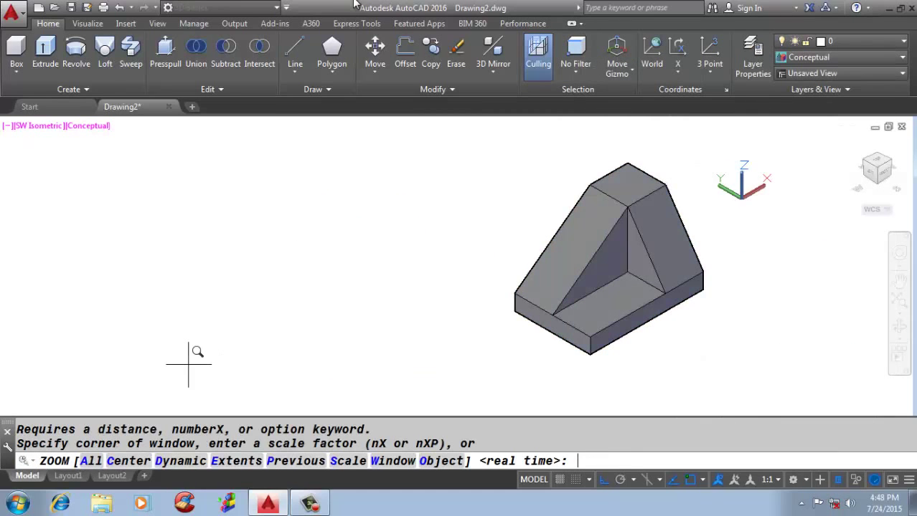
type("e")
key("Return")
type("re")
key("Return")
scroll(101, 288, "down", 8)
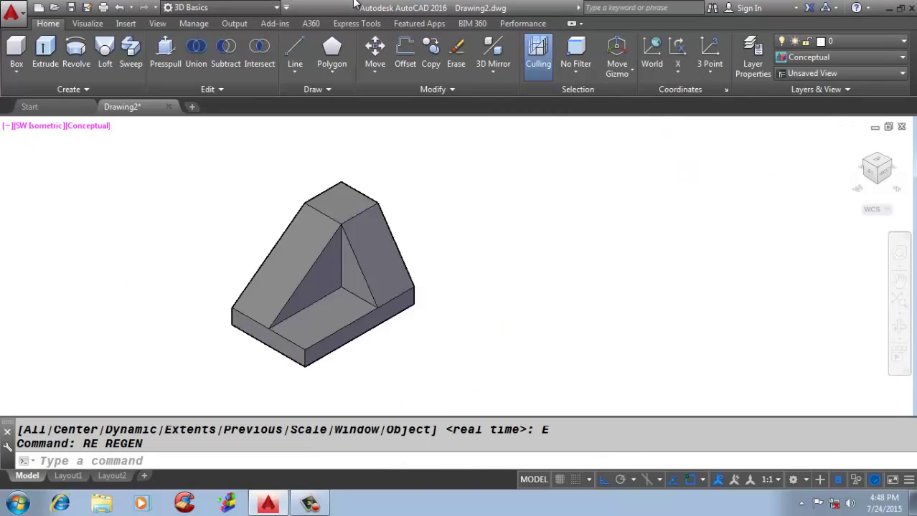
scroll(254, 273, "up", 6)
scroll(392, 170, "up", 3)
scroll(471, 193, "down", 2)
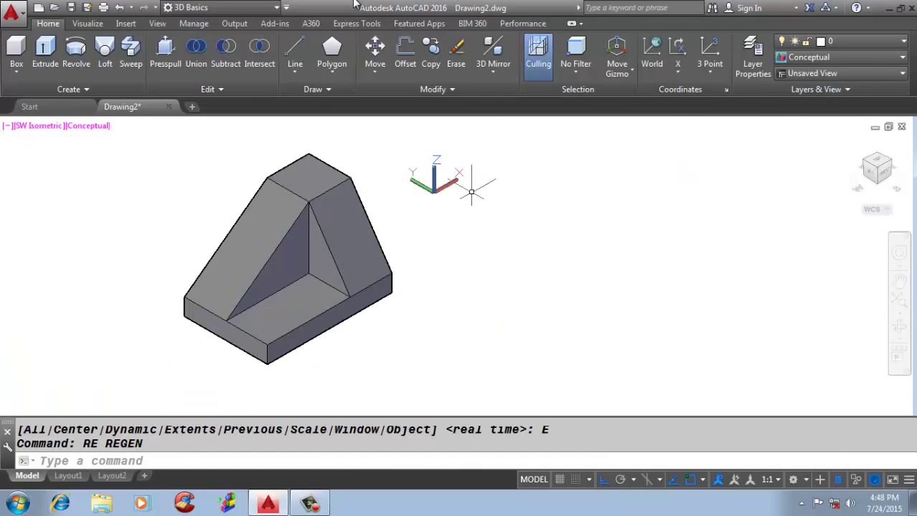
- Set the UCSICON option to Noorigin so the UCS icon stays in the viewport corner
type("ucscon")
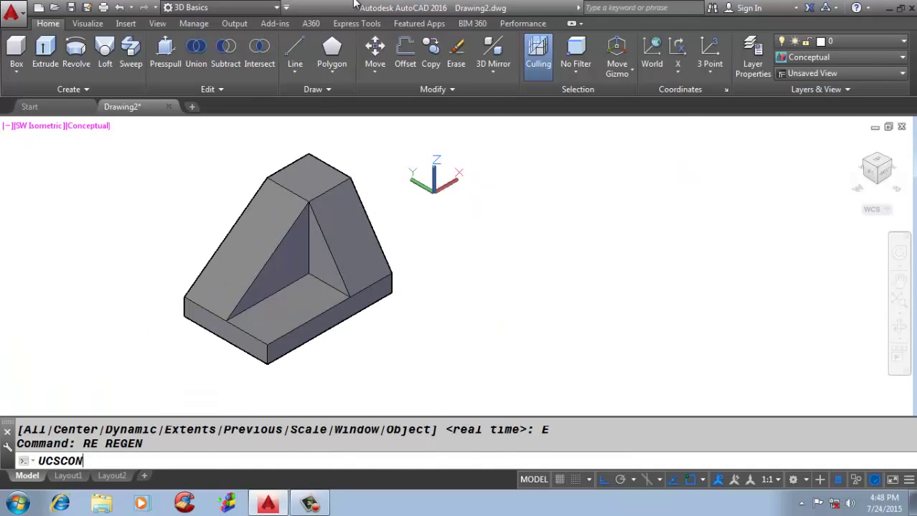
type("i")
key("Return")
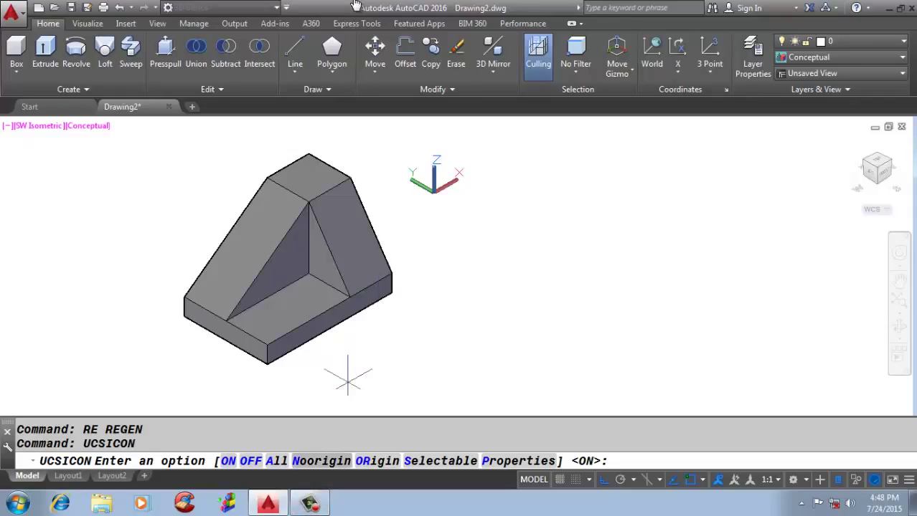
type("n")
key("Return")
scroll(271, 270, "up", 2)
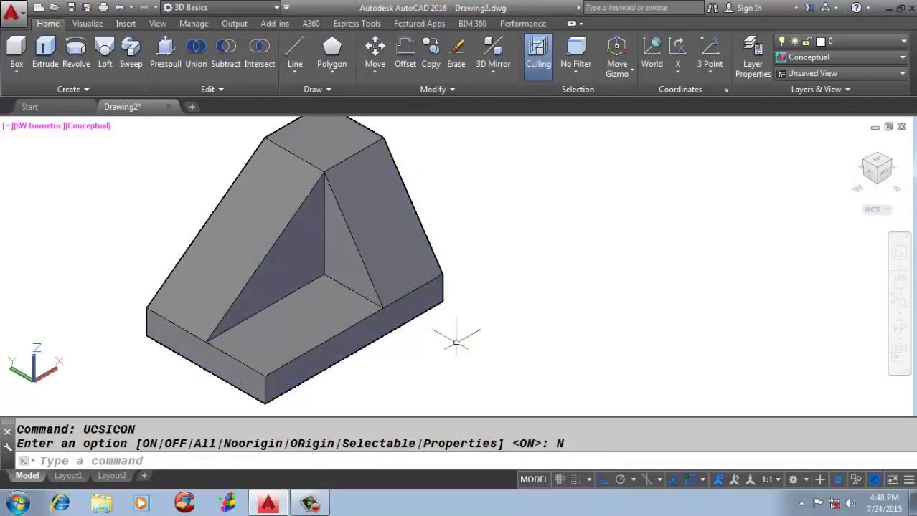
- Open Layout1 and delete its default viewport
left_click(68, 476)
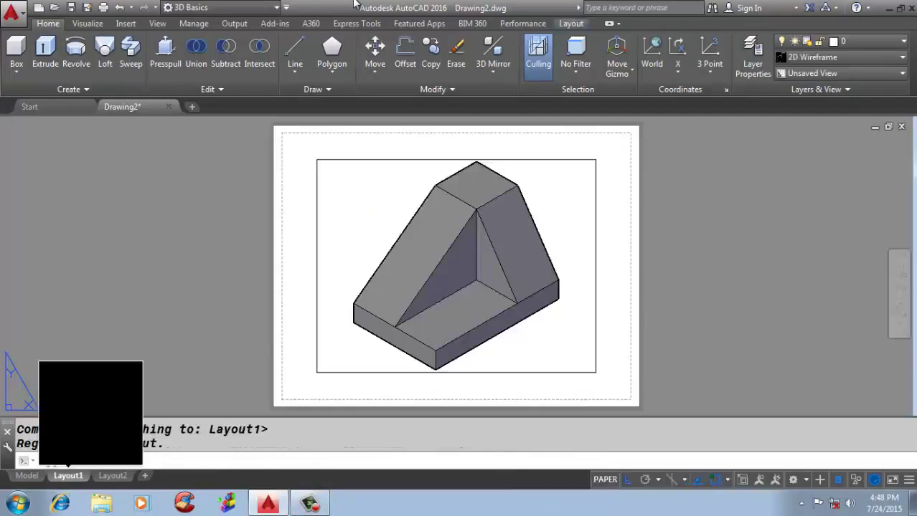
left_click(337, 250)
left_click(3, 332)
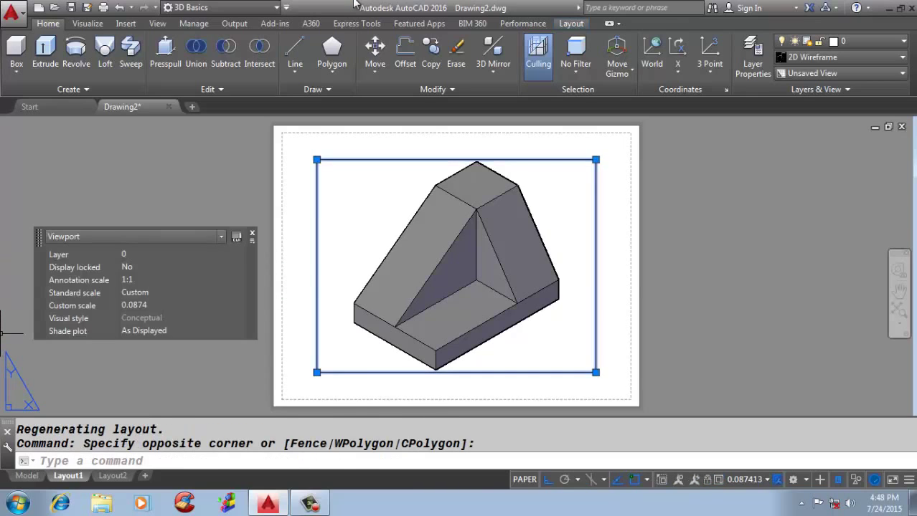
key("Delete")
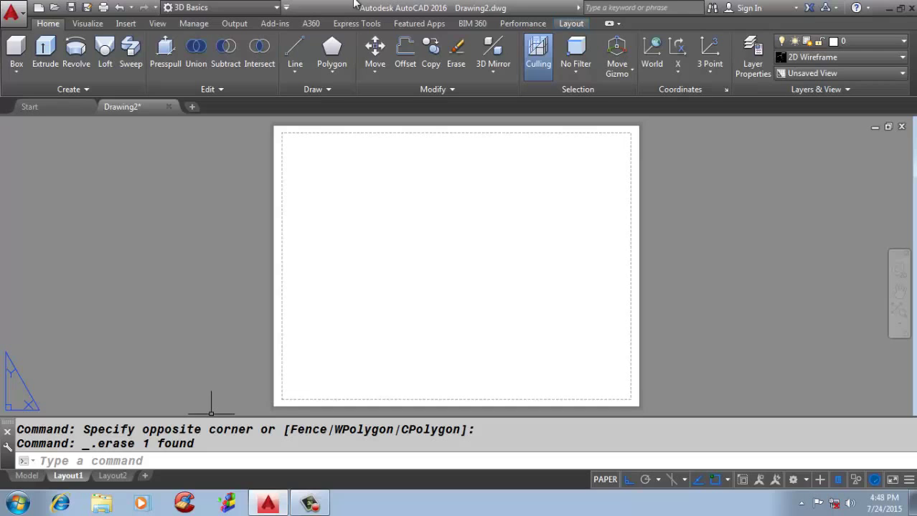
- Open Layout2 and delete its default viewport
left_click(112, 475)
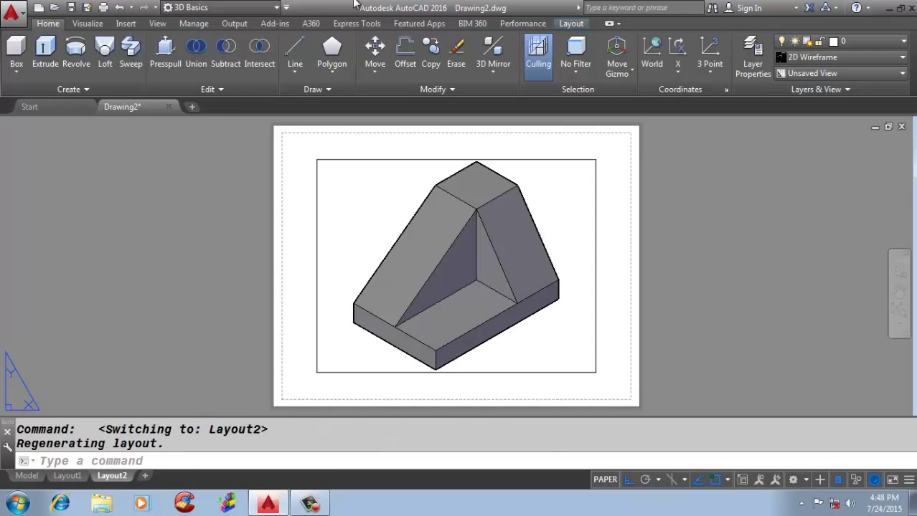
left_click(213, 394)
left_click(321, 237)
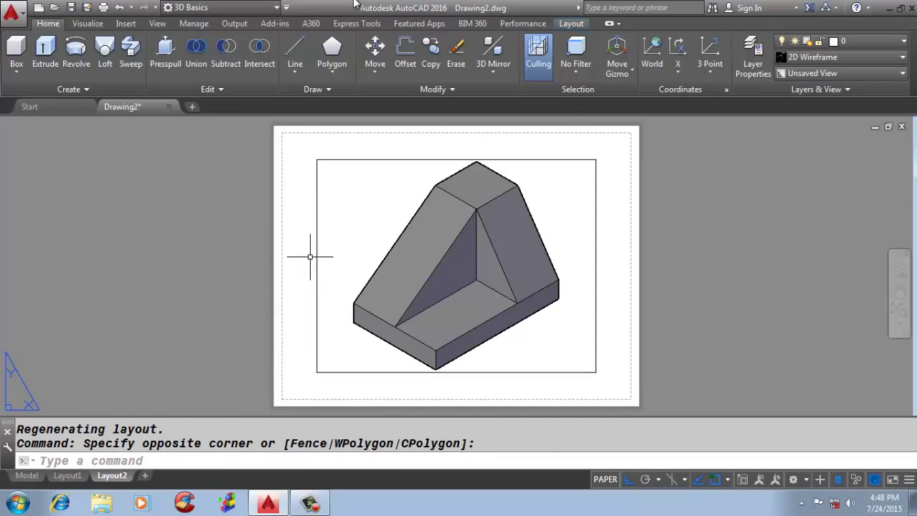
left_click(317, 257)
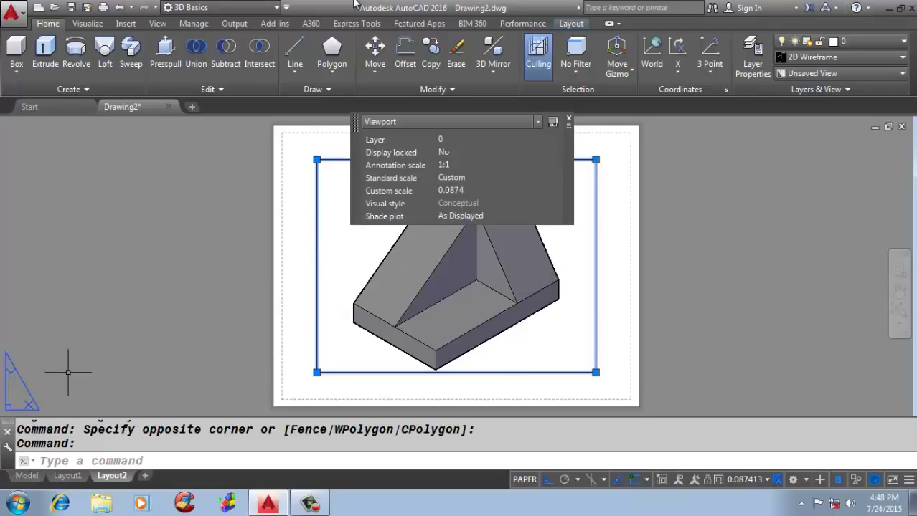
key("Delete")
left_click(68, 476)
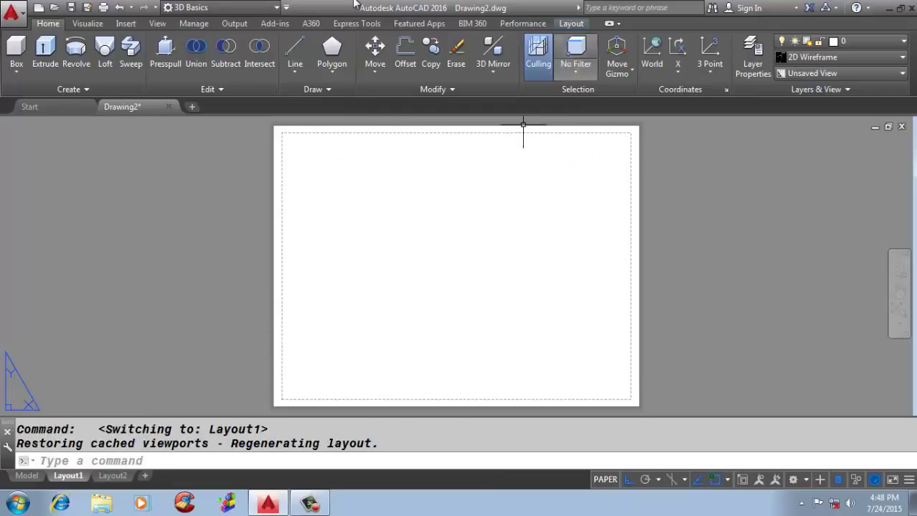
left_click(571, 24)
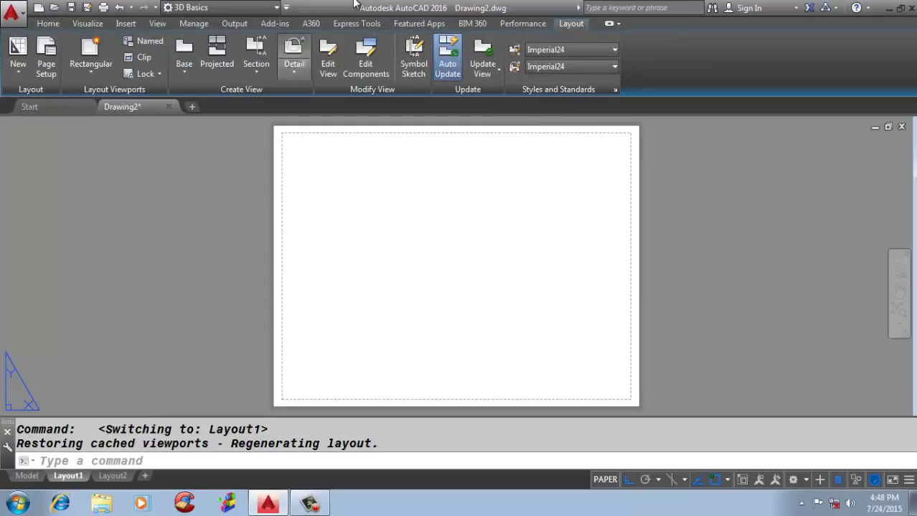
left_click(183, 64)
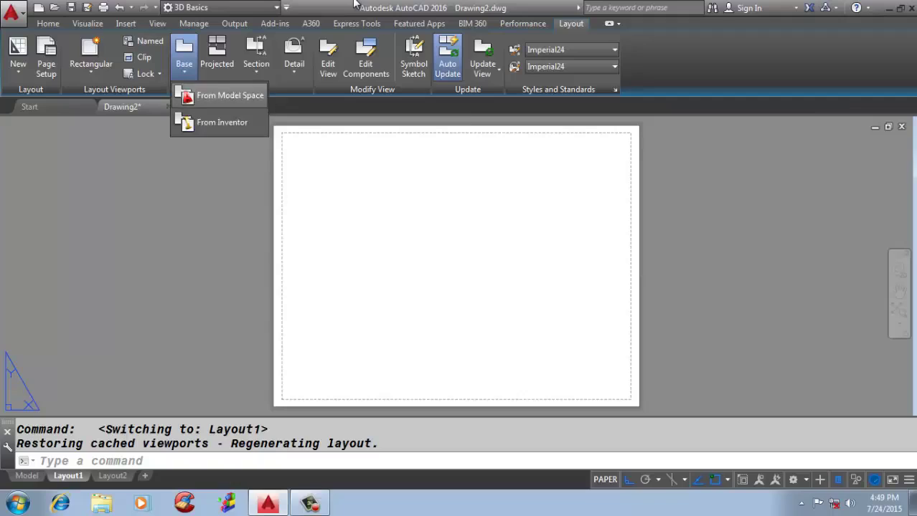
left_click(223, 95)
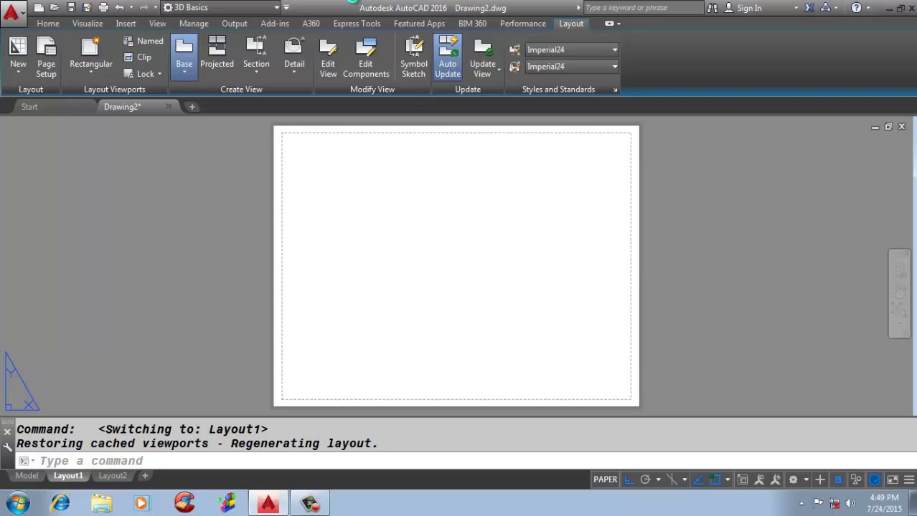
left_click(184, 52)
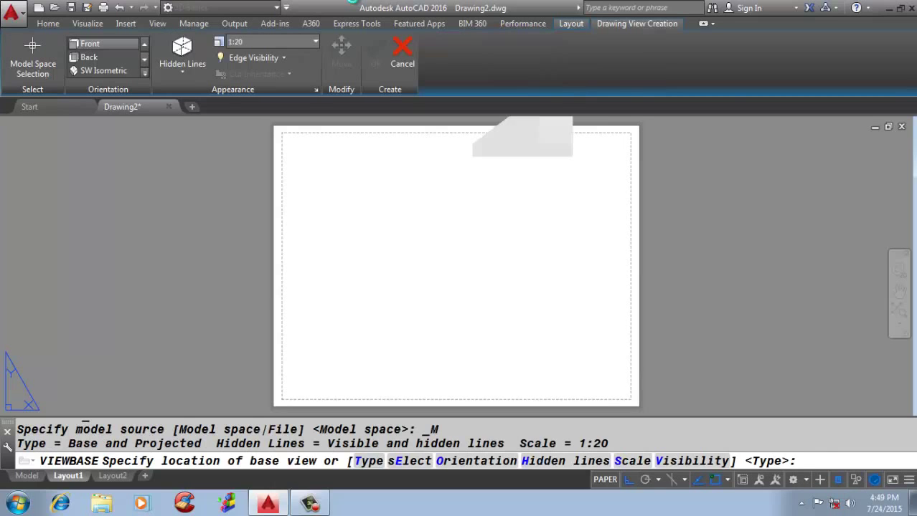
key("Escape")
key("Escape")
key("Escape")
left_click(27, 476)
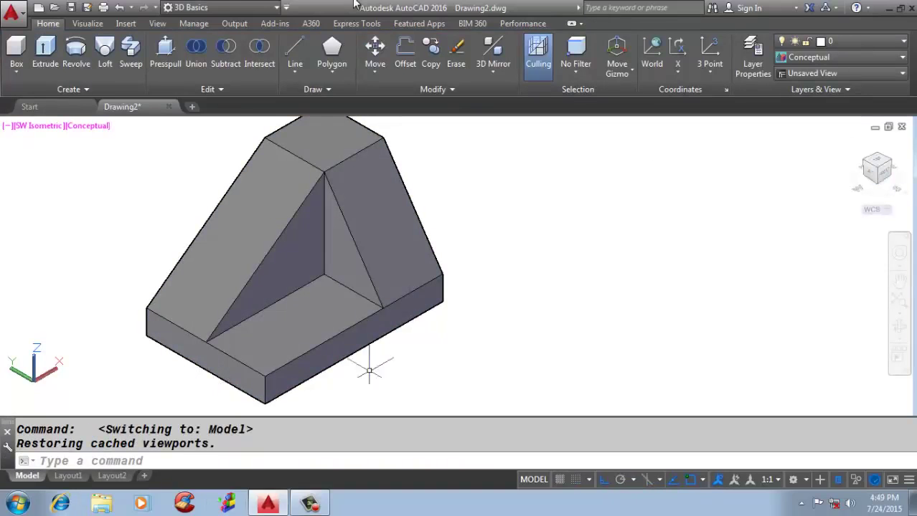
- Switch to the Layout1 sheet and bring up the tools for creating drawing views
left_click(68, 477)
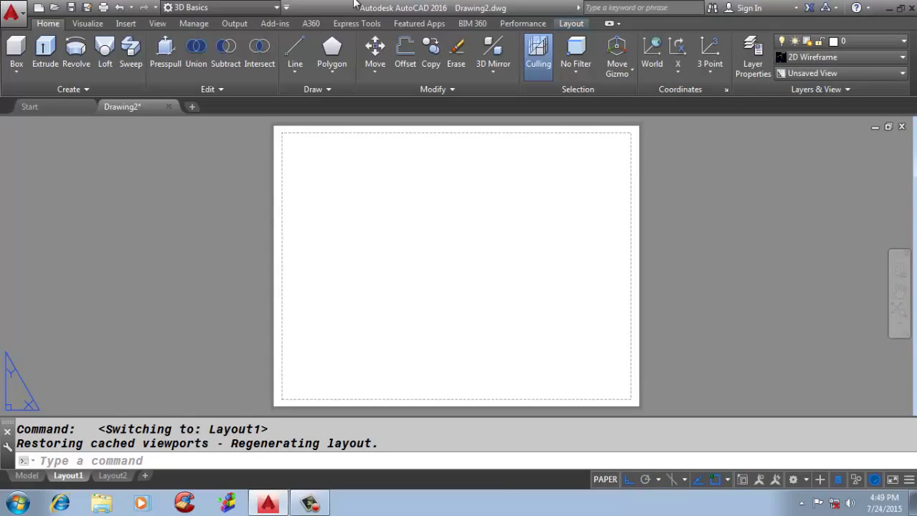
left_click(571, 23)
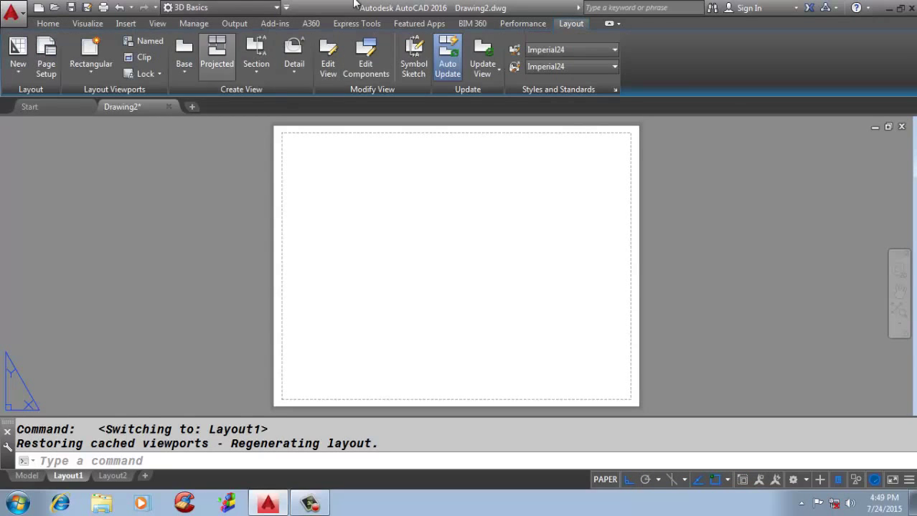
- Place a base view of the model-space solid with Front orientation in the upper-left part of the sheet
left_click(184, 54)
left_click(230, 95)
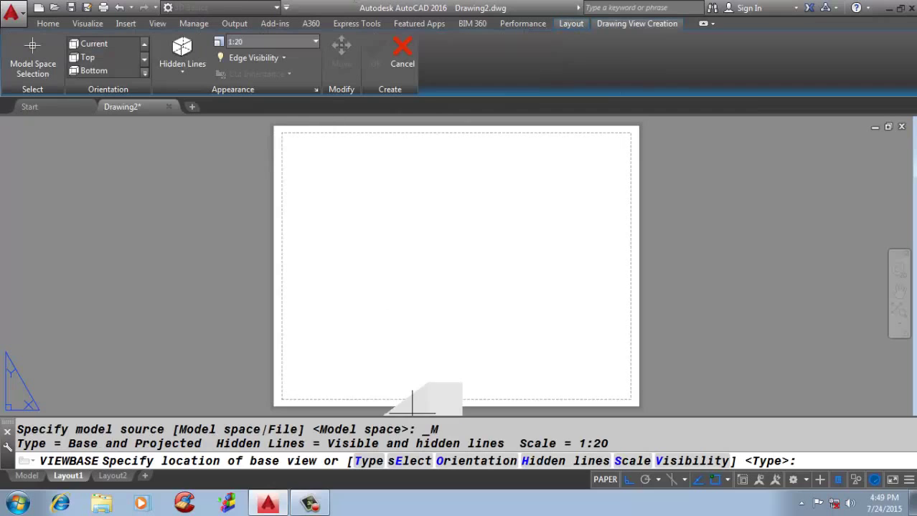
type("O")
key("Return")
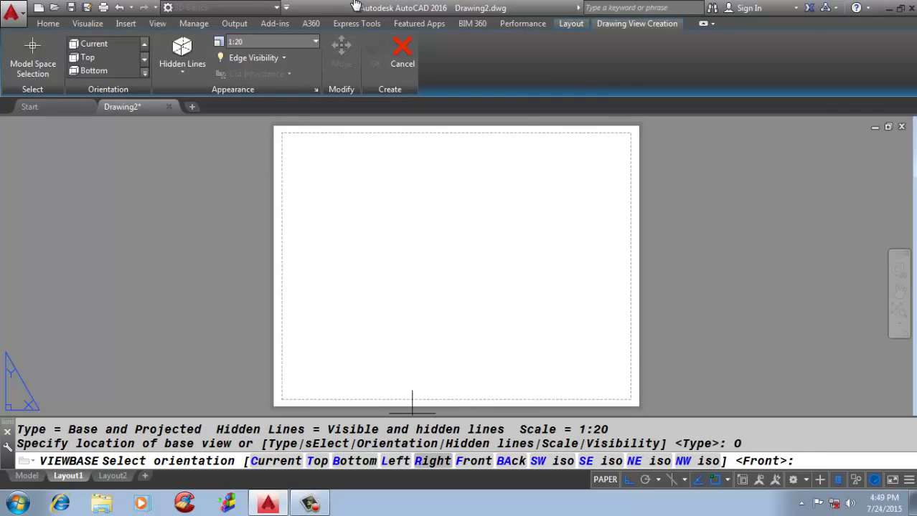
left_click(473, 461)
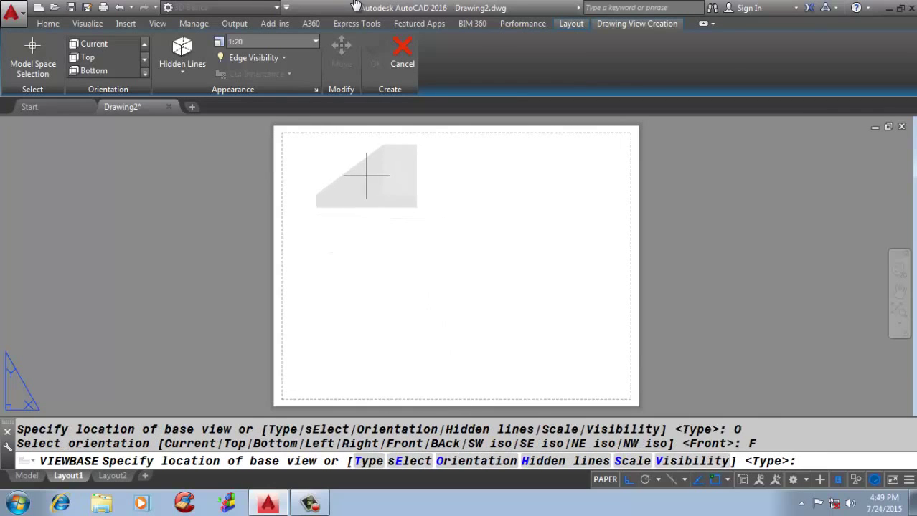
left_click(365, 181)
key("Return")
- Project a side view beside the front view, a top view below it and an isometric view beyond the sheet's upper-left corner
left_click(547, 153)
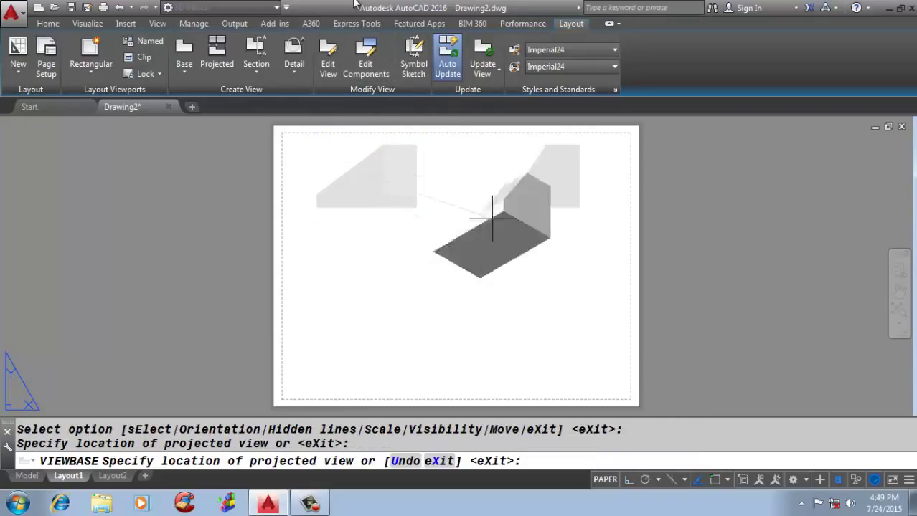
left_click(376, 330)
scroll(409, 334, "down", 2)
scroll(340, 205, "up", 2)
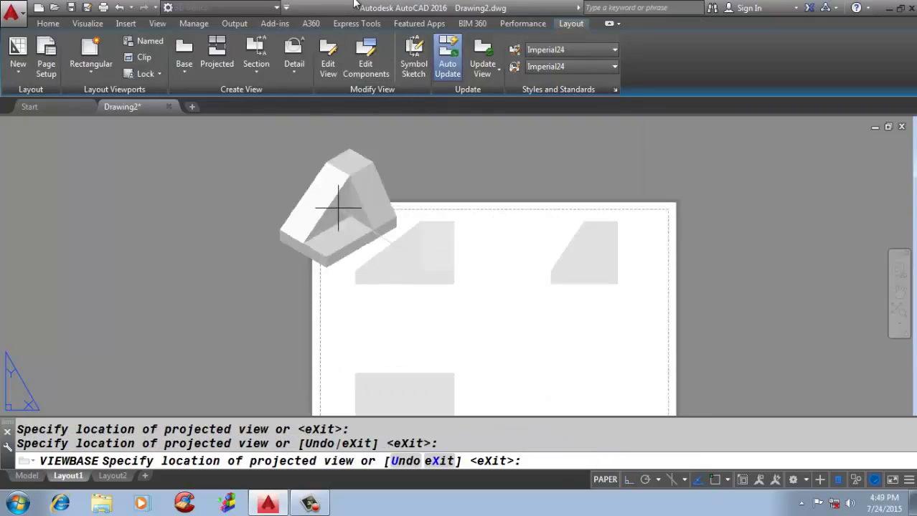
left_click(249, 167)
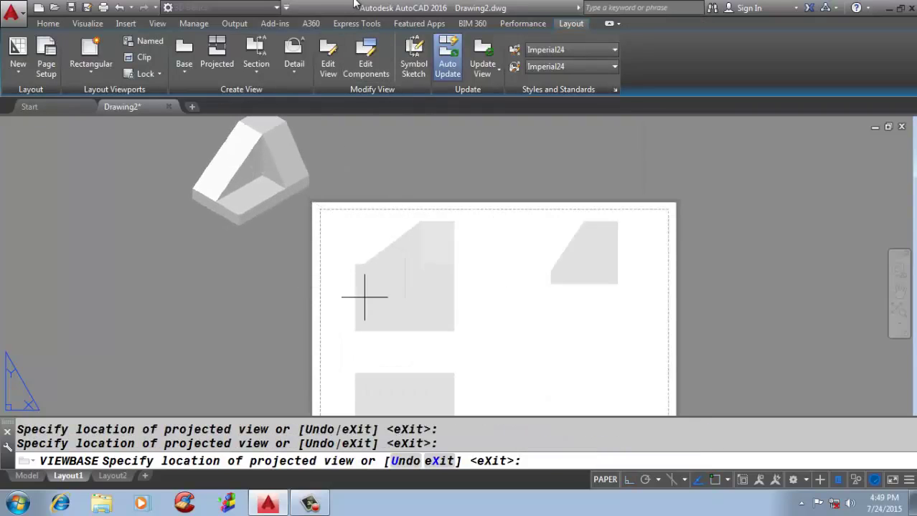
key("Return")
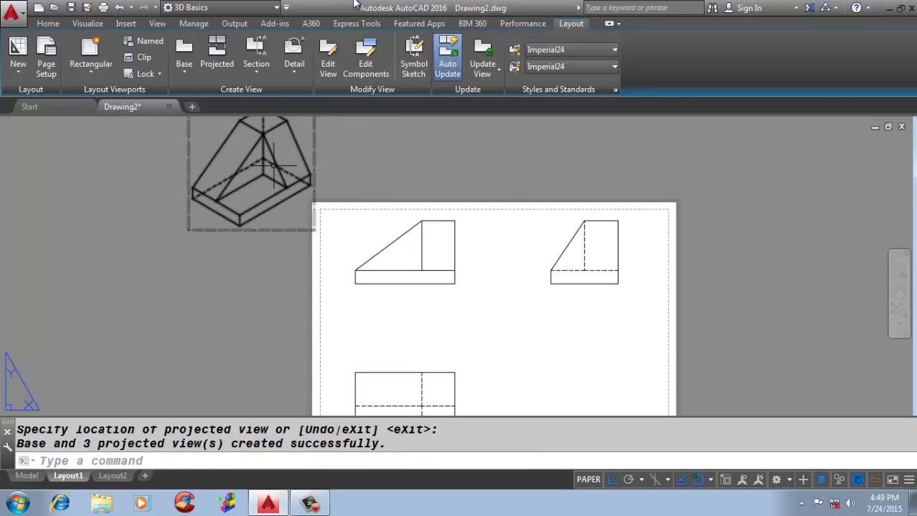
- Move the isometric view into the empty lower-right part of the sheet with Ortho off
left_click(275, 166)
scroll(275, 166, "down", 2)
type("m")
key("Return")
left_click(167, 216)
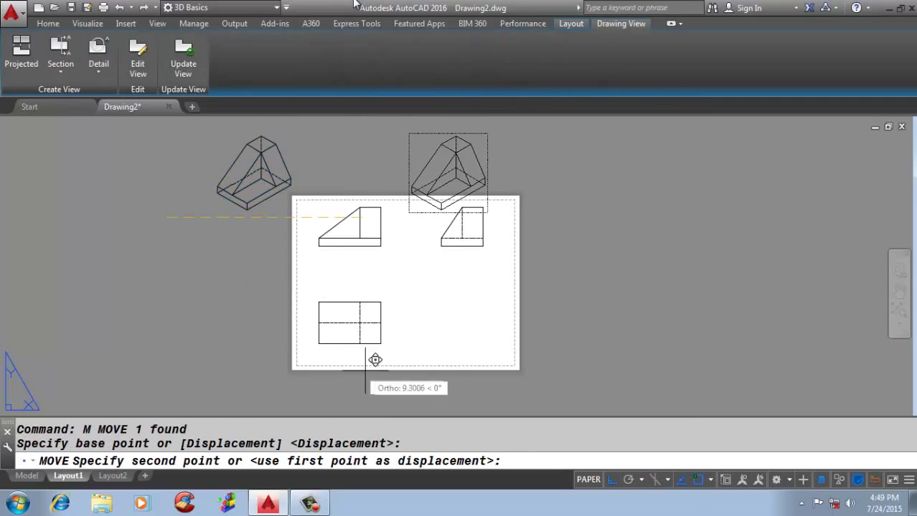
key("F8")
left_click(375, 363)
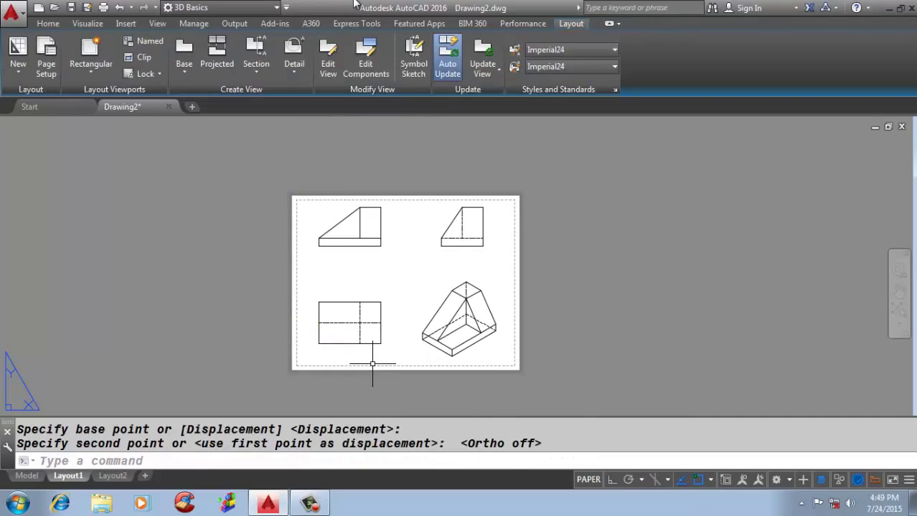
- Erase all four drawing views from the Layout1 sheet
key("Escape")
scroll(474, 323, "up", 2)
key("Escape")
scroll(474, 322, "up", 2)
scroll(474, 316, "down", 5)
left_click(567, 344)
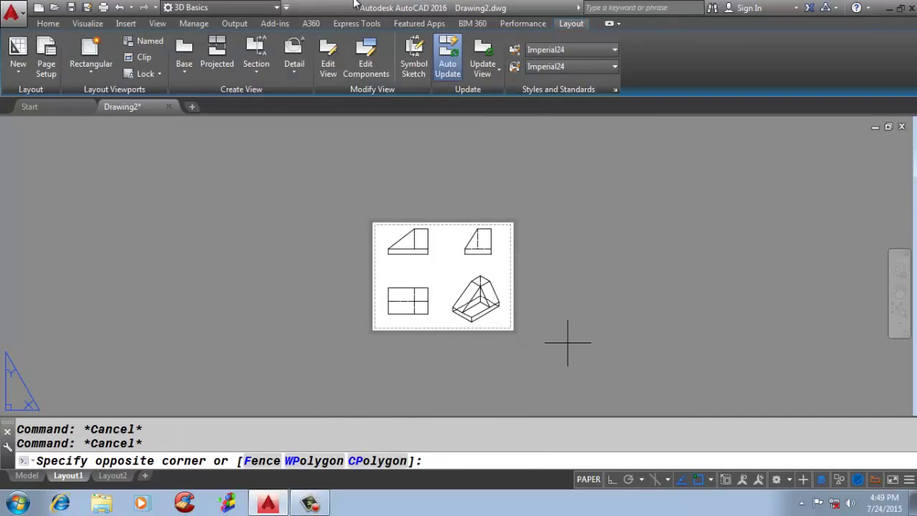
left_click(294, 204)
type("e")
key("Return")
- Create a base view from model space with Front orientation in the upper-left part of the empty sheet
left_click(184, 68)
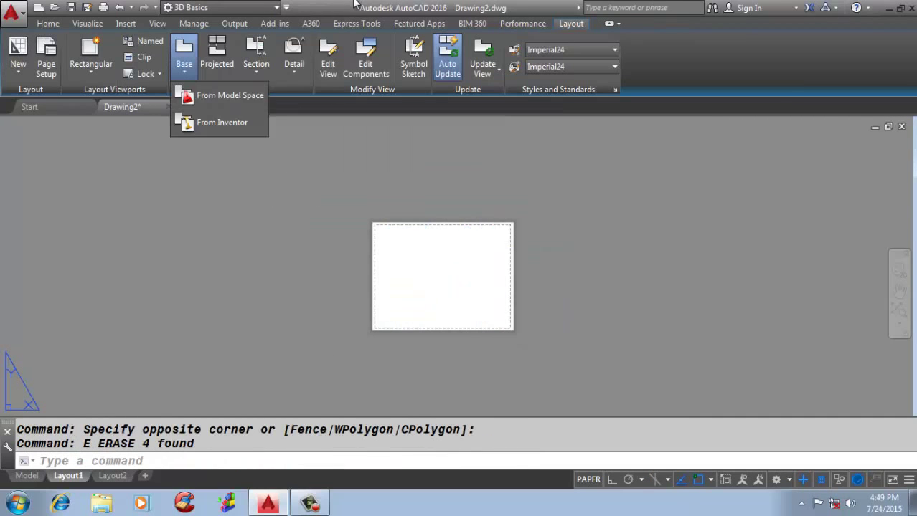
left_click(229, 95)
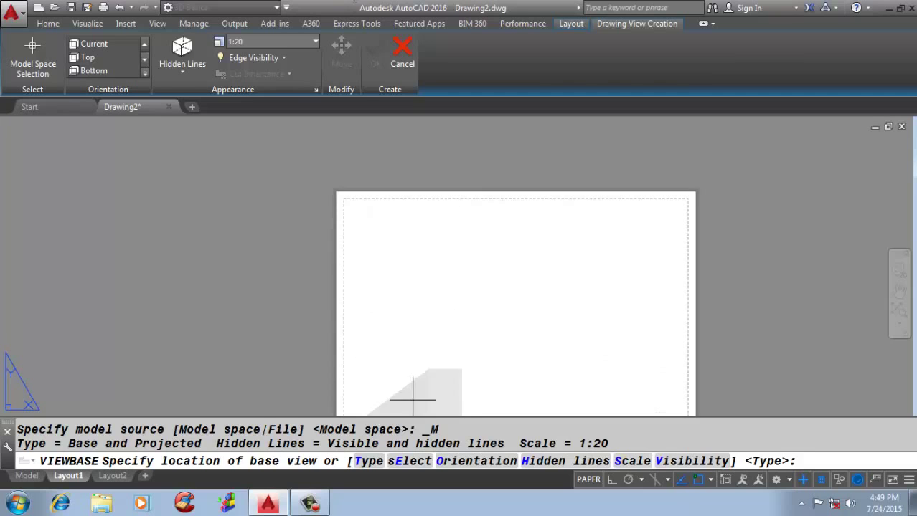
type("o")
key("Return")
type("f")
key("Return")
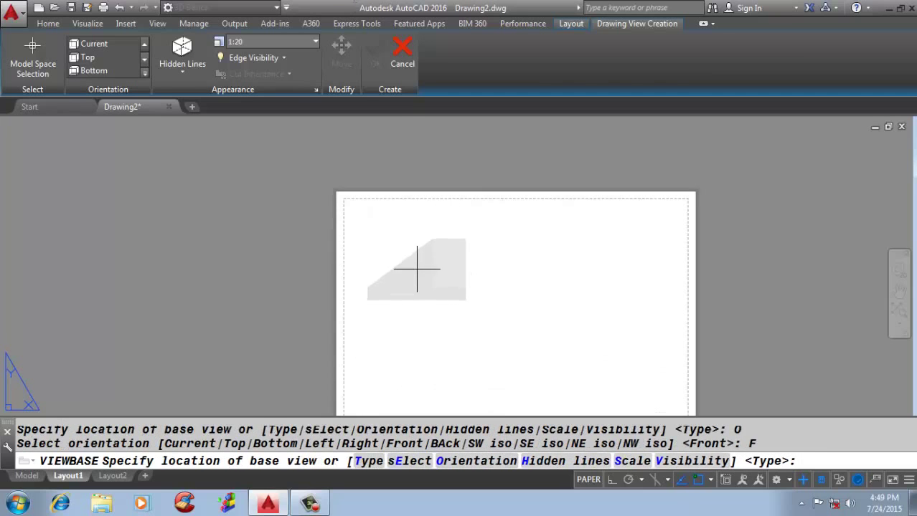
left_click(420, 253)
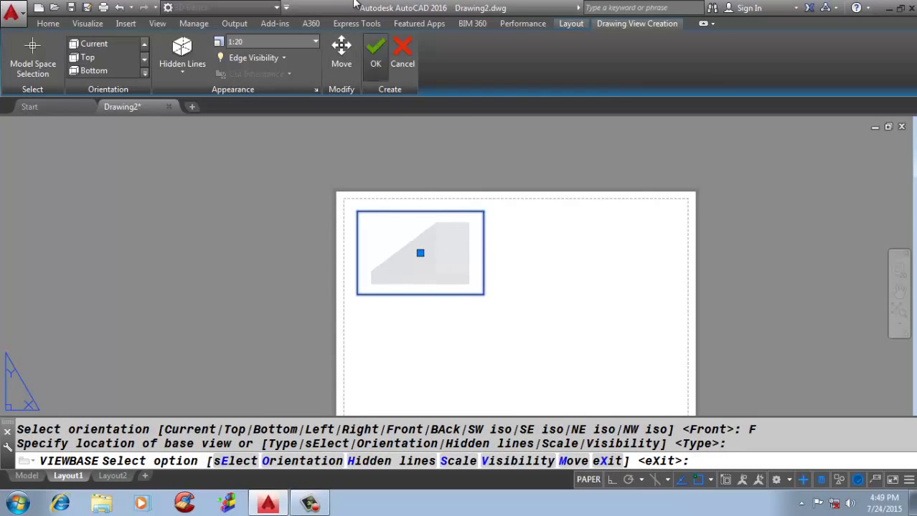
key("Return")
- Project a side view beside the base view, a top view below it and an isometric view outside the sheet's upper-left corner
left_click(555, 251)
left_click(452, 333)
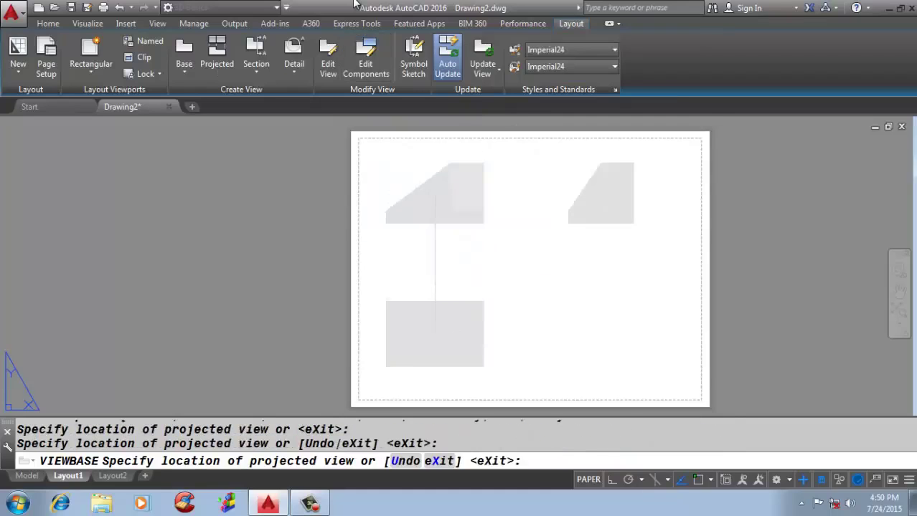
scroll(436, 270, "down", 1)
scroll(396, 191, "up", 1)
scroll(412, 275, "down", 2)
scroll(525, 230, "up", 1)
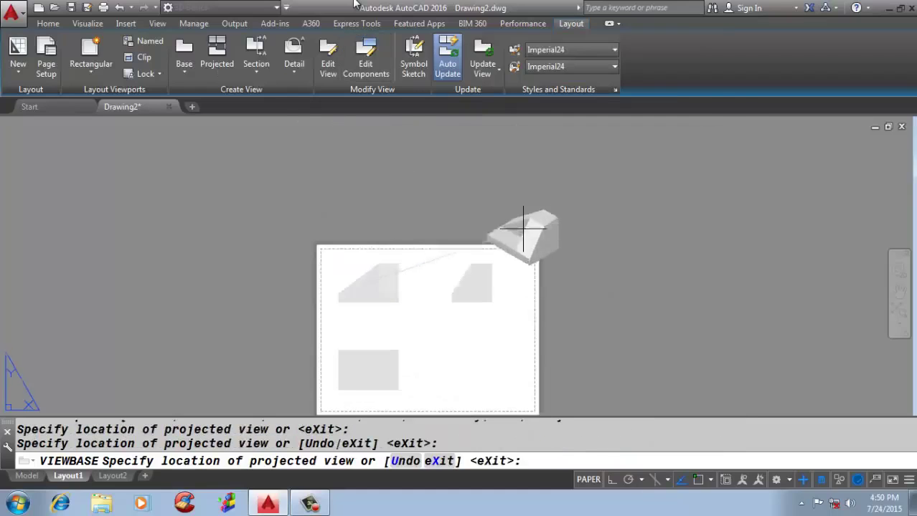
scroll(228, 203, "down", 2)
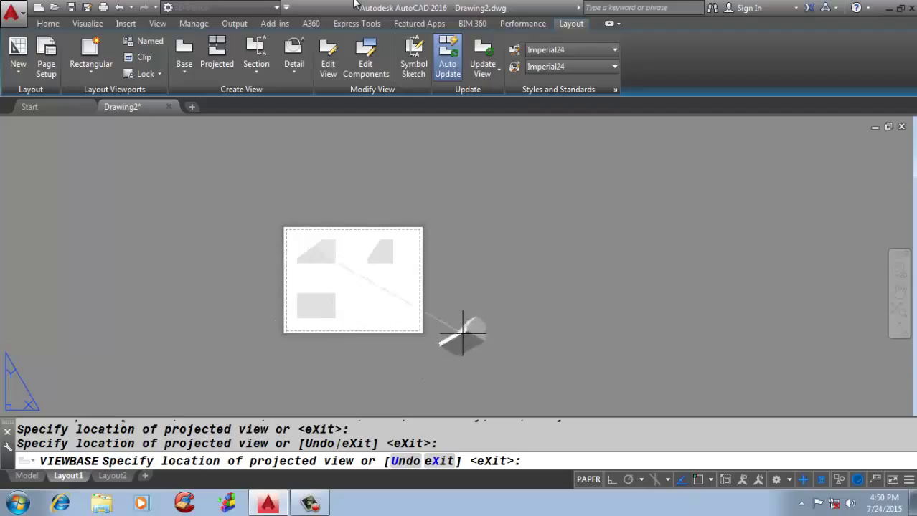
scroll(264, 183, "up", 2)
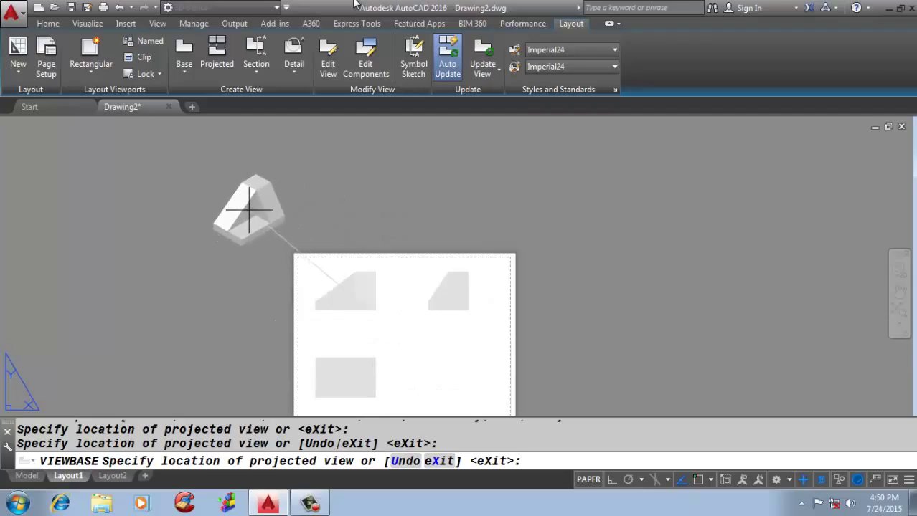
key("Return")
- Move the projected isometric view into the free lower-right area of the sheet
left_click(264, 236)
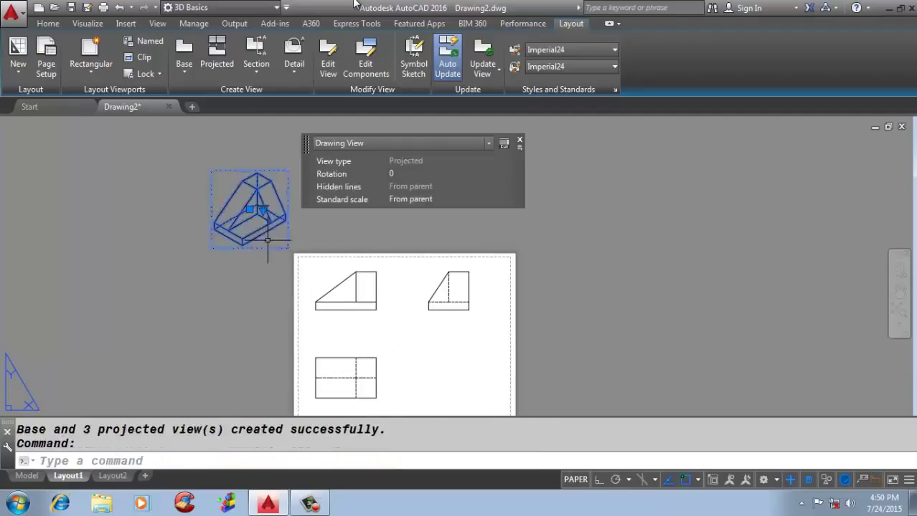
scroll(147, 222, "down", 2)
type("m")
key("Return")
left_click(104, 210)
left_click(221, 310)
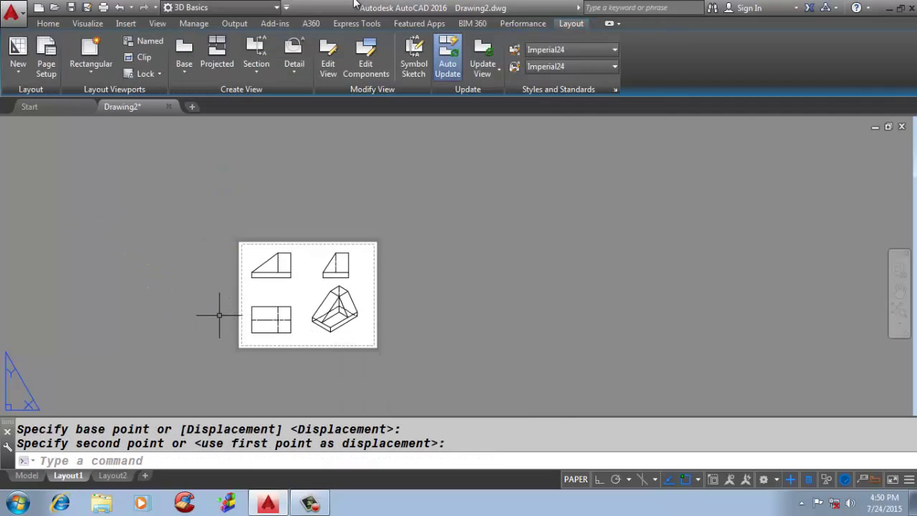
- Edit the isometric view to display as Shaded with visible lines
scroll(373, 304, "up", 3)
left_click(385, 303)
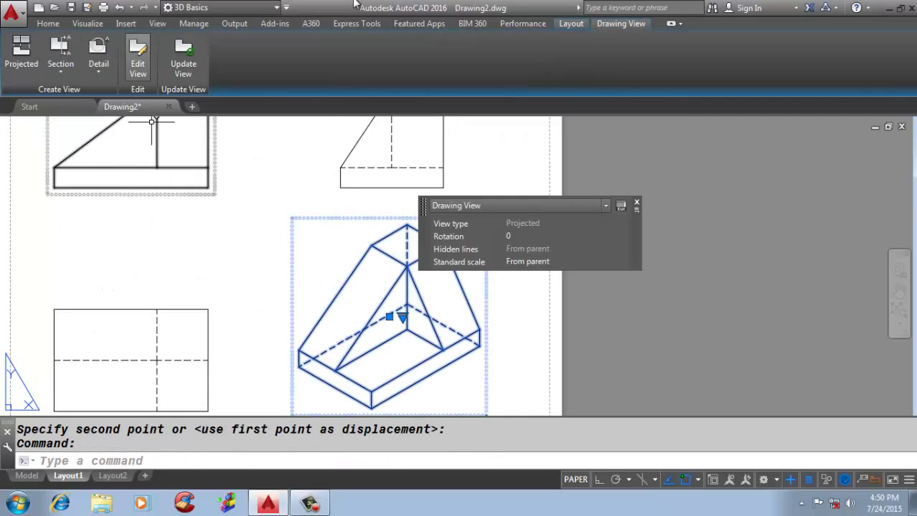
left_click(138, 58)
left_click(95, 64)
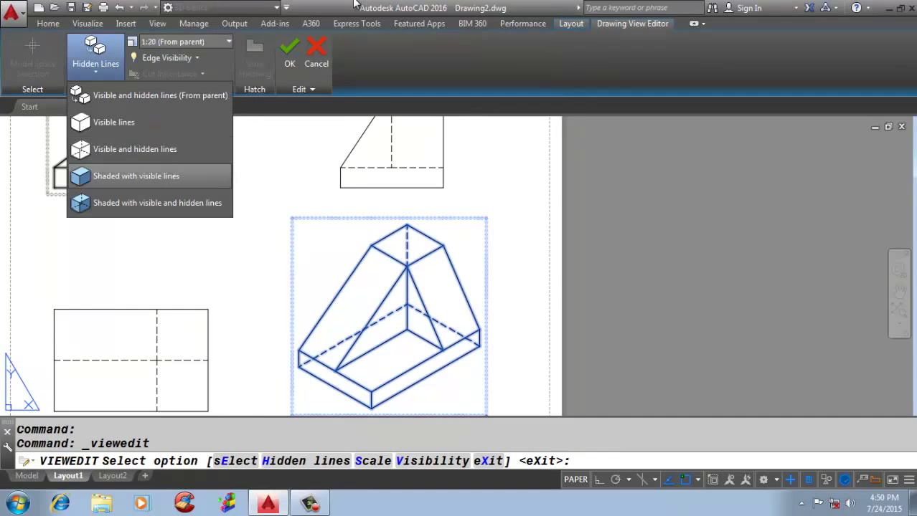
left_click(136, 176)
left_click(289, 54)
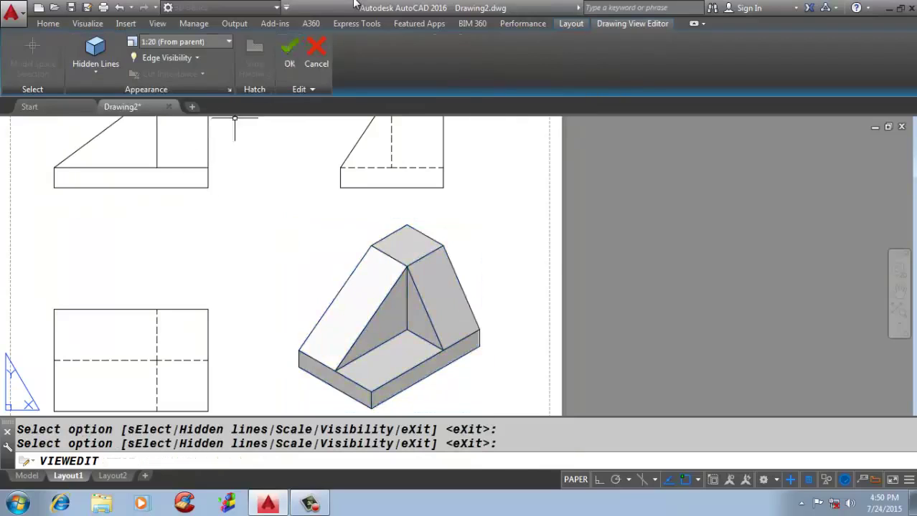
- Create a full section view from the front view, cutting vertically just left of its inner vertical edge, and place it left of the sheet
scroll(577, 244, "down", 4)
scroll(538, 209, "up", 2)
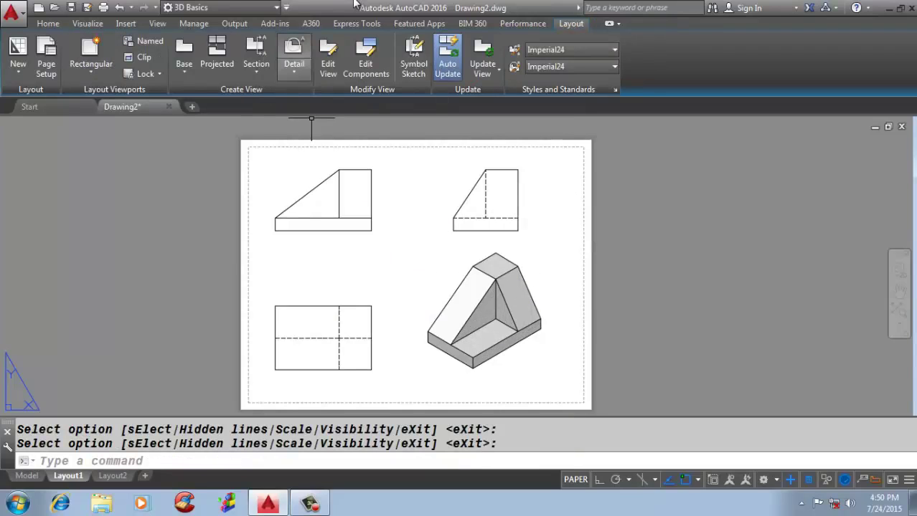
left_click(256, 66)
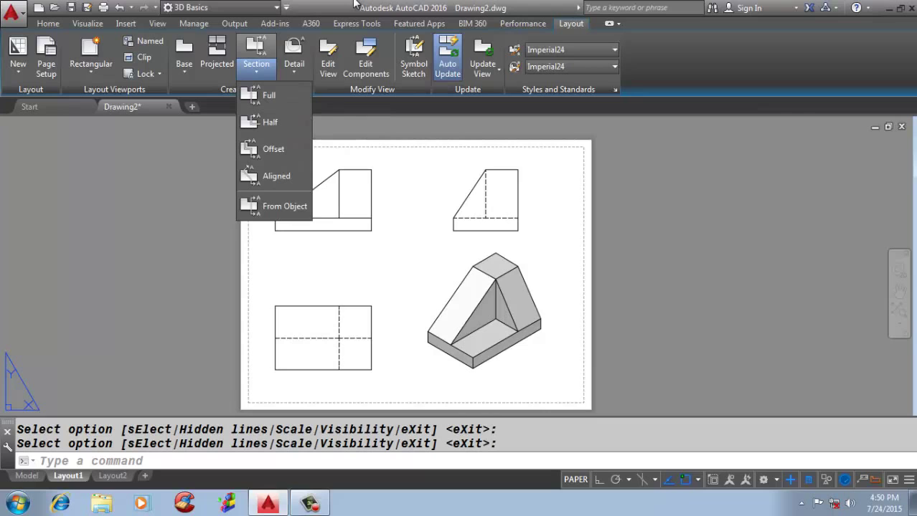
left_click(269, 95)
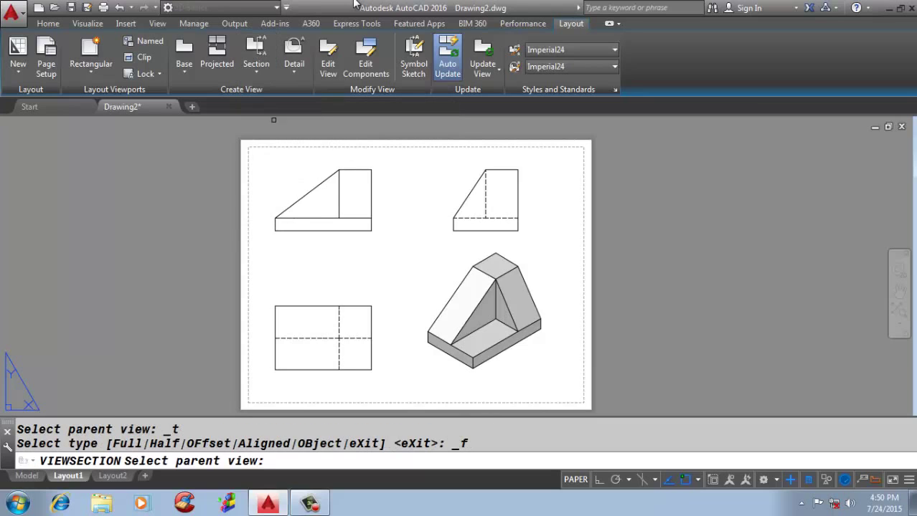
left_click(326, 208)
scroll(332, 153, "up", 2)
left_click(330, 150)
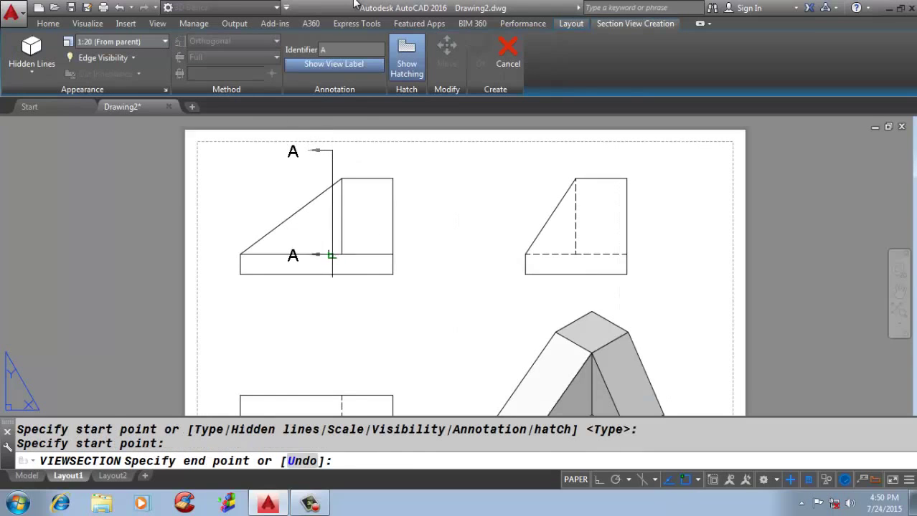
left_click(334, 301)
scroll(405, 259, "down", 4)
scroll(307, 251, "up", 4)
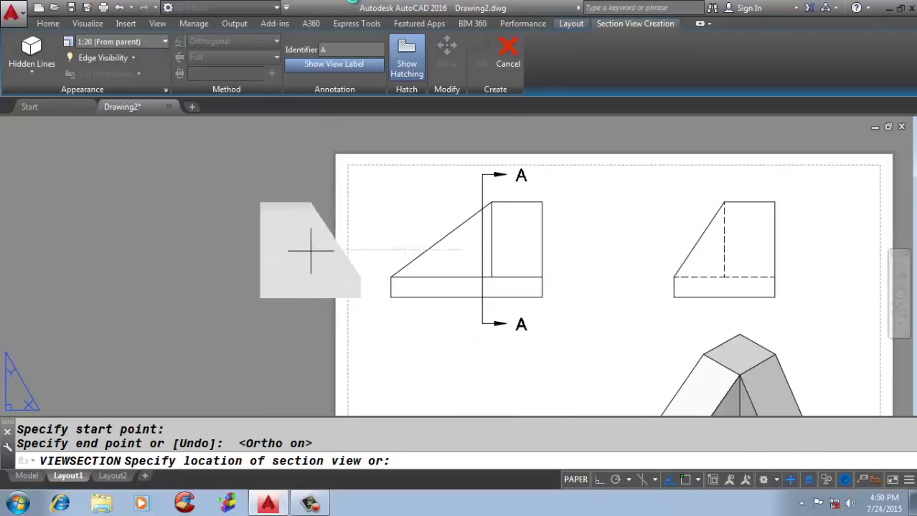
left_click(243, 250)
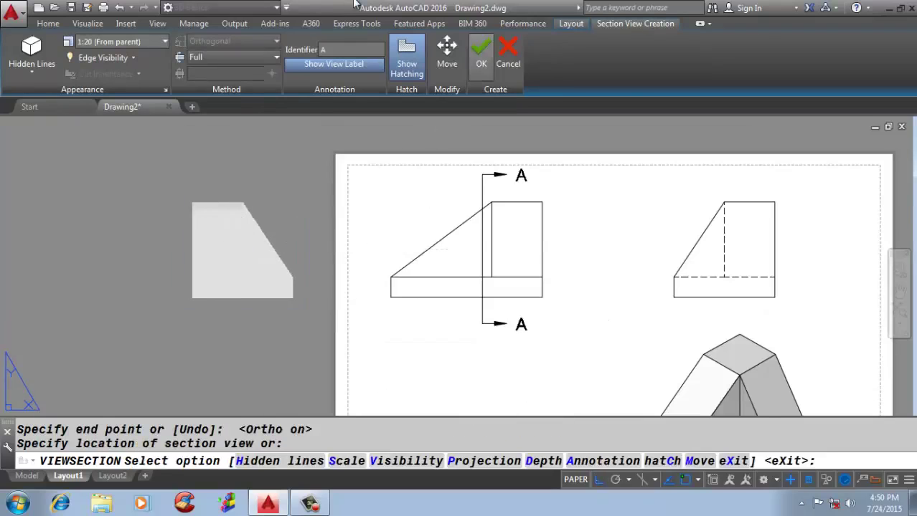
key("Return")
- Set the section view's standard scale to 1:30
scroll(258, 363, "up", 5)
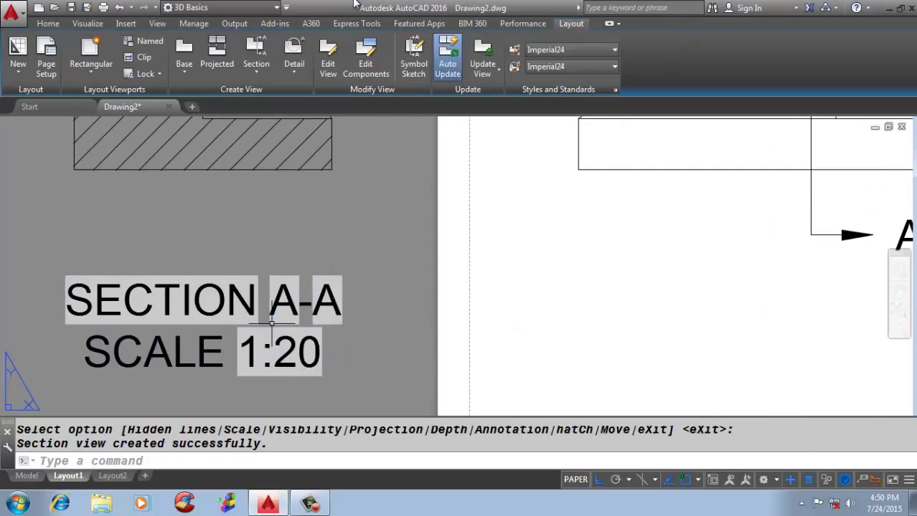
scroll(282, 362, "down", 4)
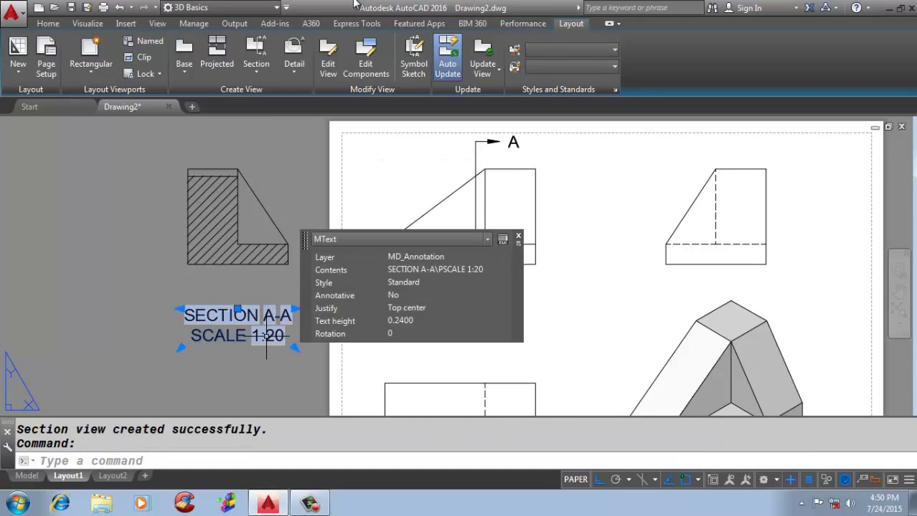
left_click(248, 267)
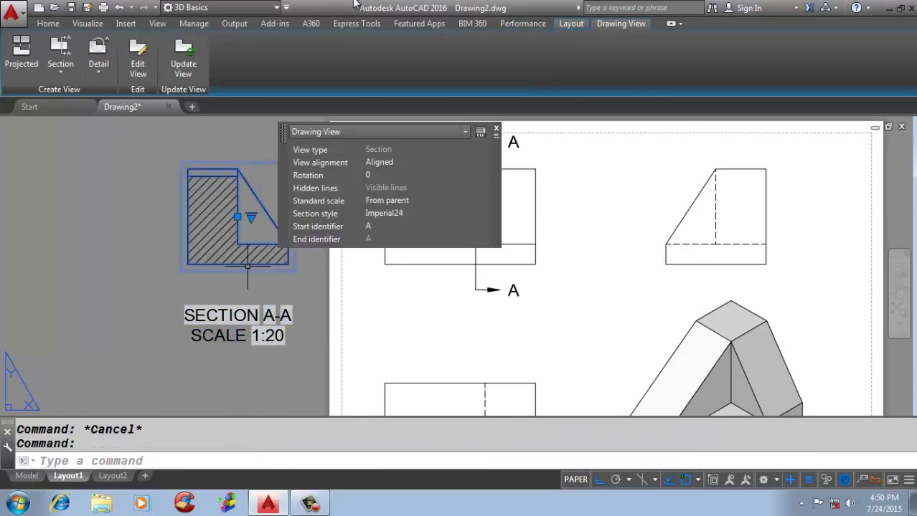
left_click(251, 217)
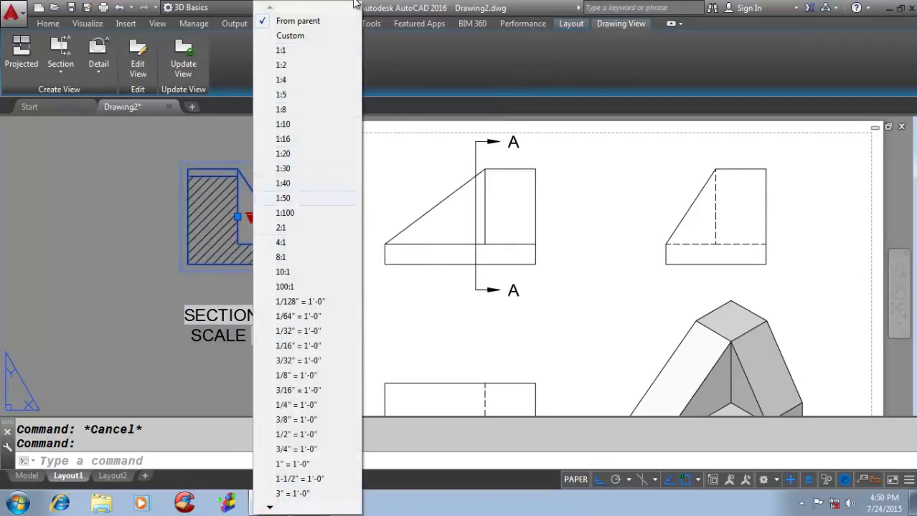
key("Escape")
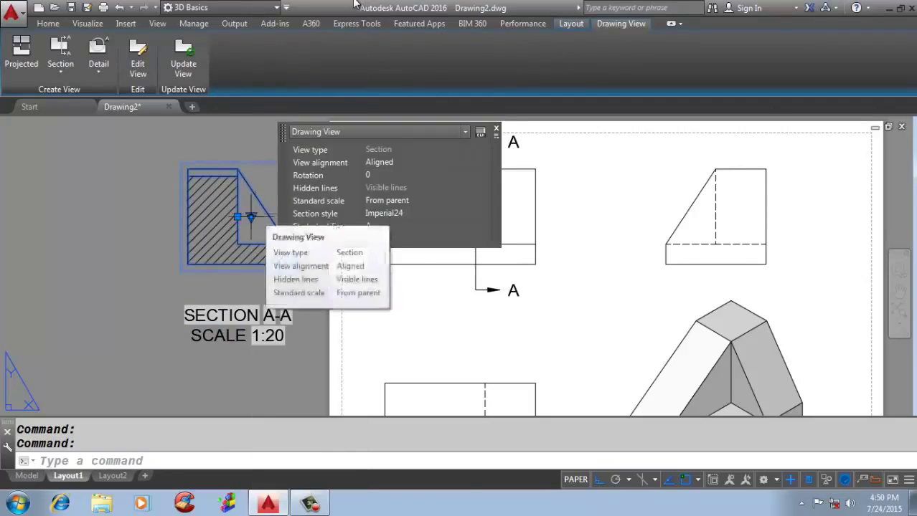
left_click(251, 217)
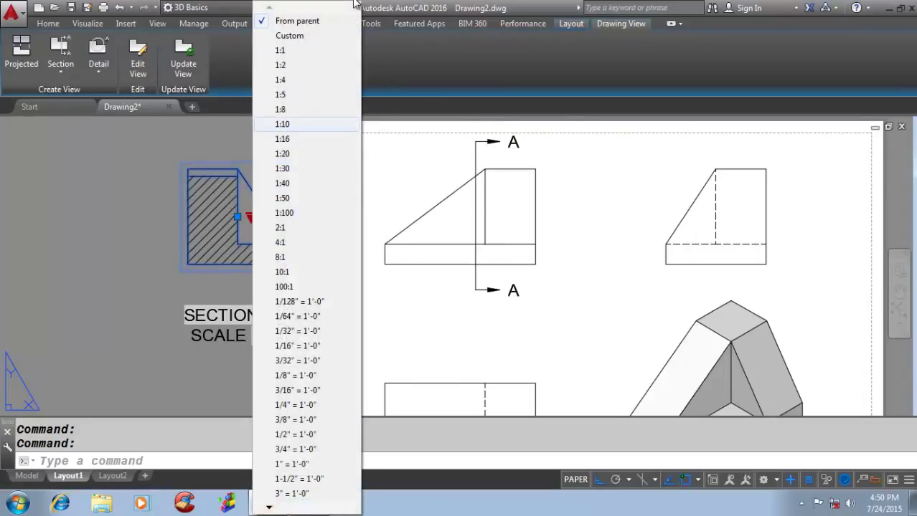
left_click(287, 168)
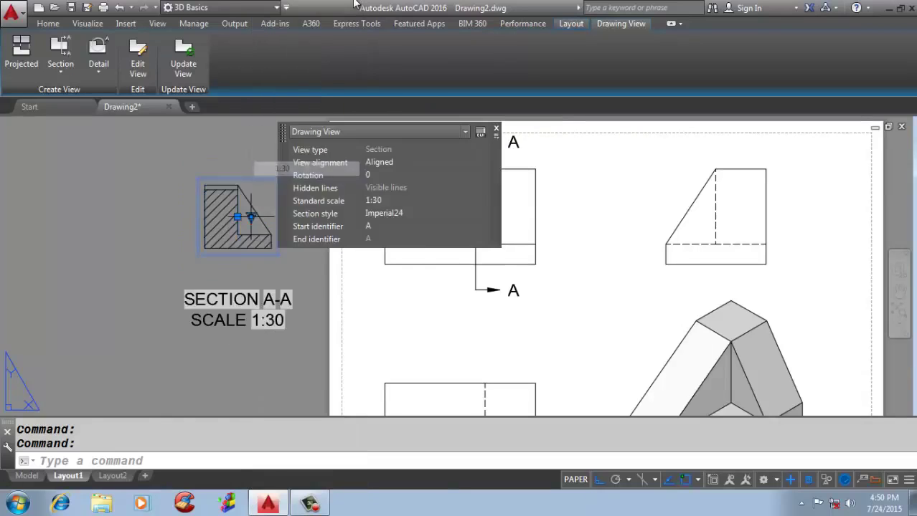
- Set the section view's standard scale to 1:40 and deselect the view
scroll(204, 214, "down", 2)
scroll(204, 214, "up", 5)
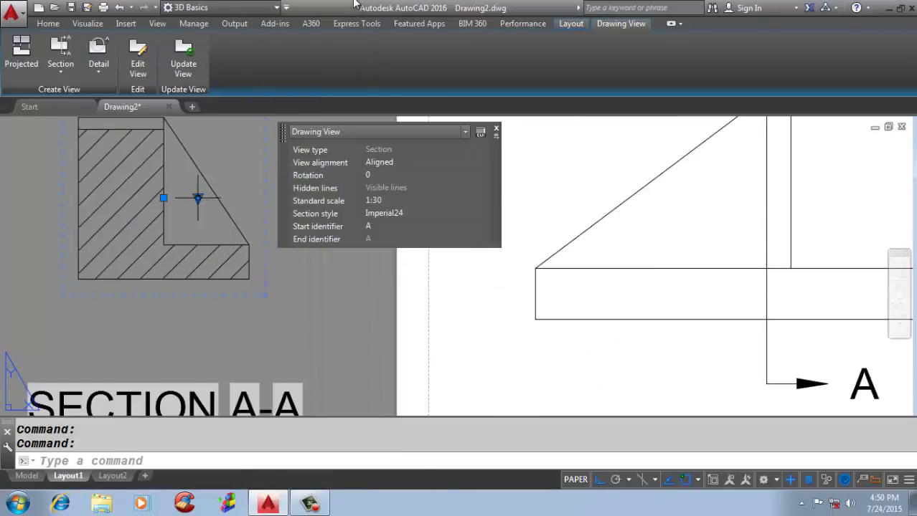
left_click(387, 200)
left_click(226, 183)
key("Escape")
key("Escape")
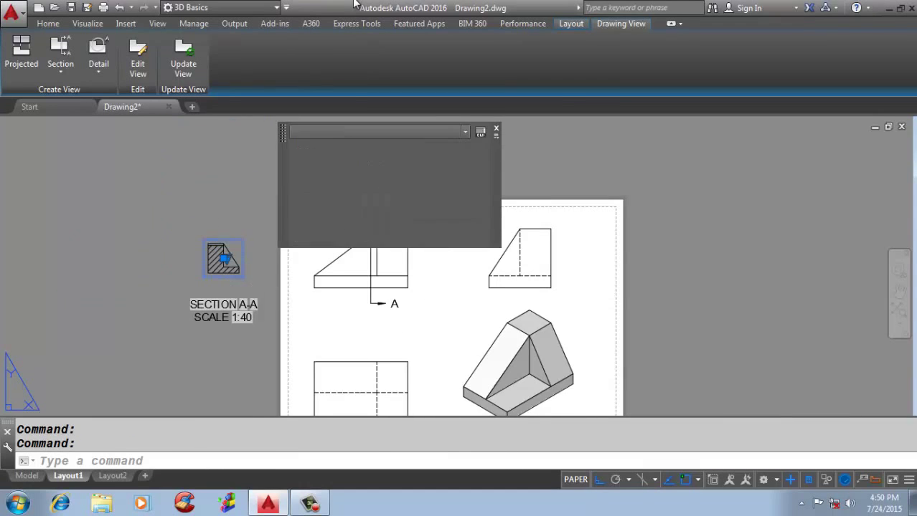
scroll(244, 231, "up", 3)
scroll(244, 230, "down", 4)
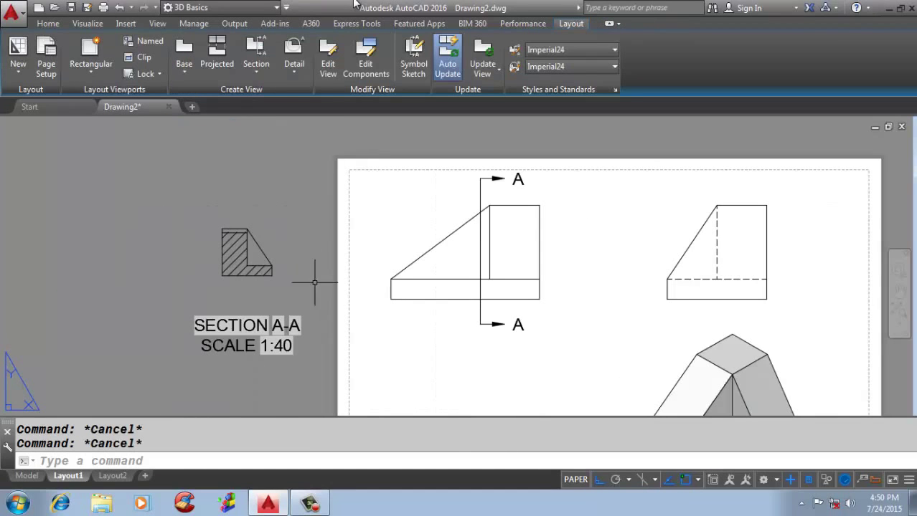
scroll(495, 323, "up", 2)
scroll(495, 323, "down", 3)
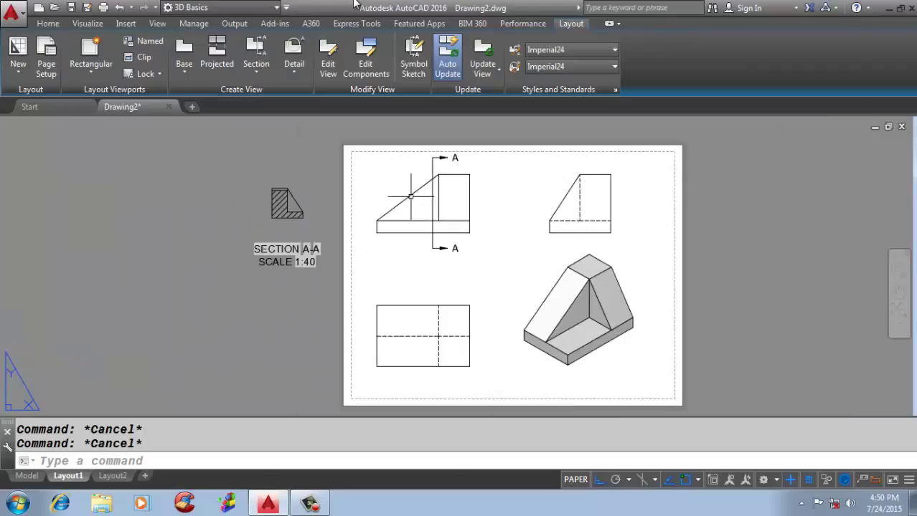
- Start a circular detail view from the section view, centring the boundary near its inner corner and sizing it out past the sloped edge
scroll(448, 187, "up", 2)
left_click(294, 49)
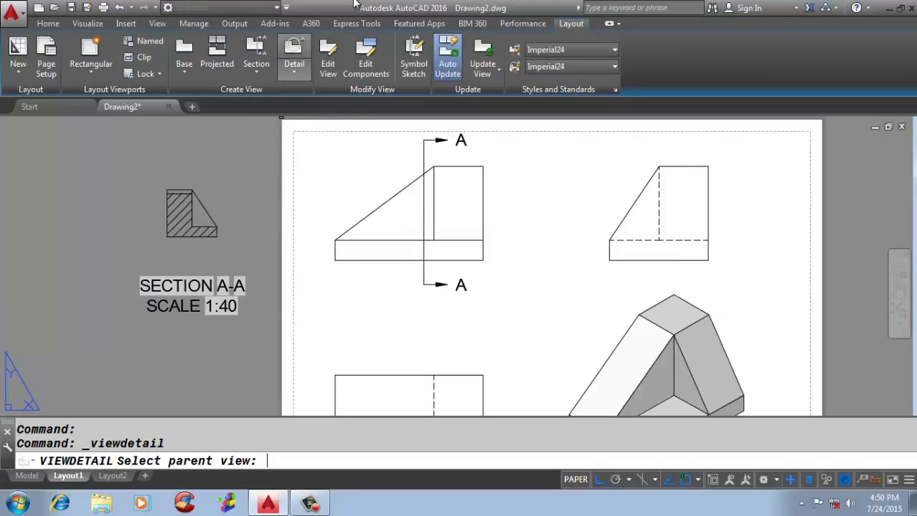
left_click(294, 70)
left_click(317, 94)
scroll(228, 181, "up", 4)
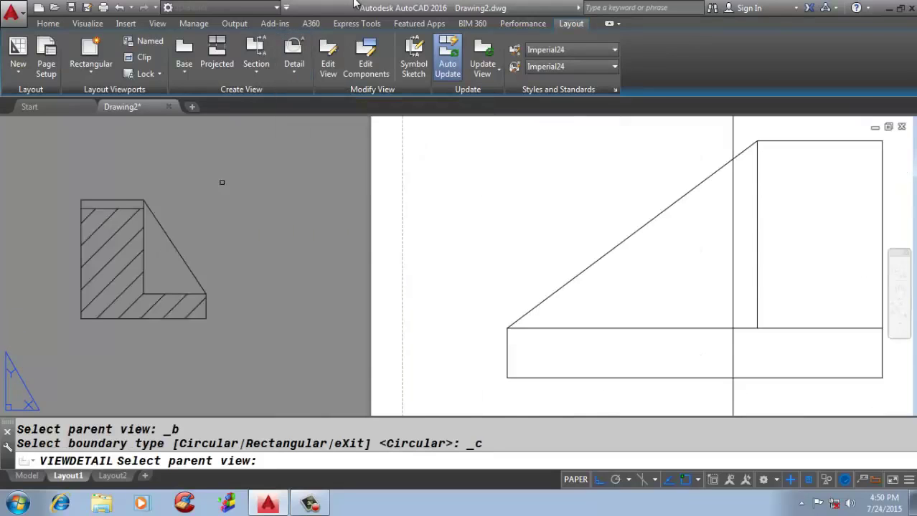
left_click(149, 263)
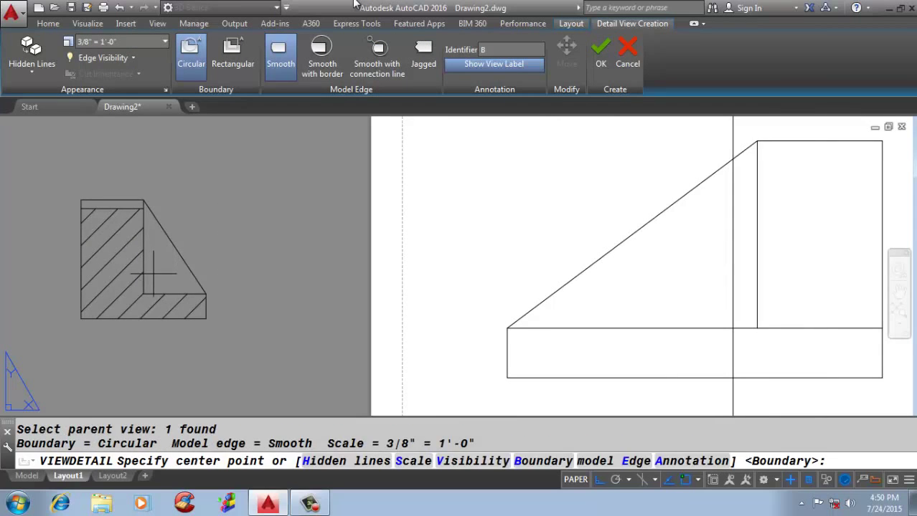
left_click(153, 272)
left_click(192, 204)
- Place the detail view below the section view's label and finish creating it
scroll(191, 202, "down", 5)
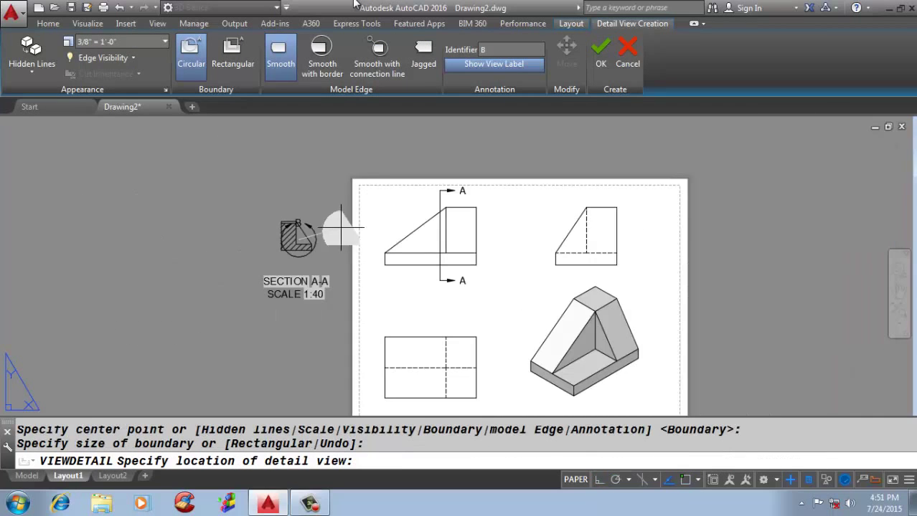
scroll(506, 303, "up", 4)
scroll(536, 194, "down", 5)
scroll(393, 262, "up", 6)
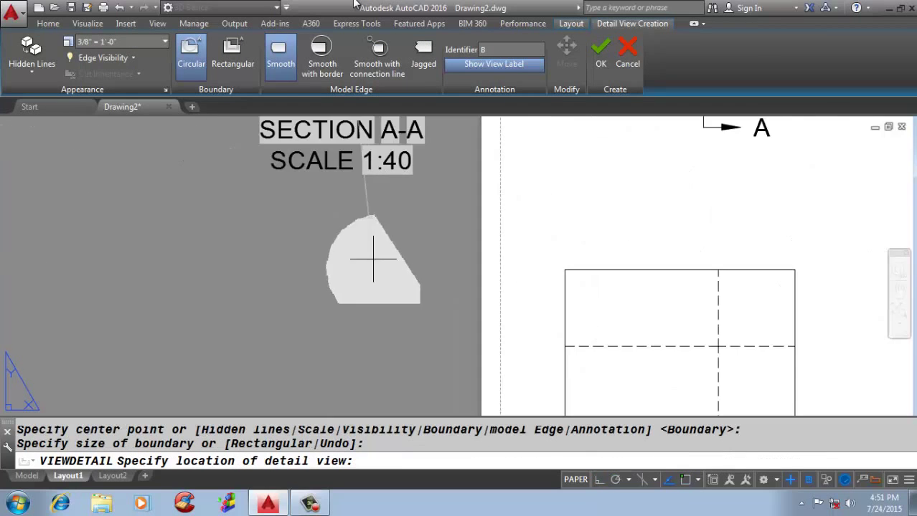
left_click(343, 280)
key("Return")
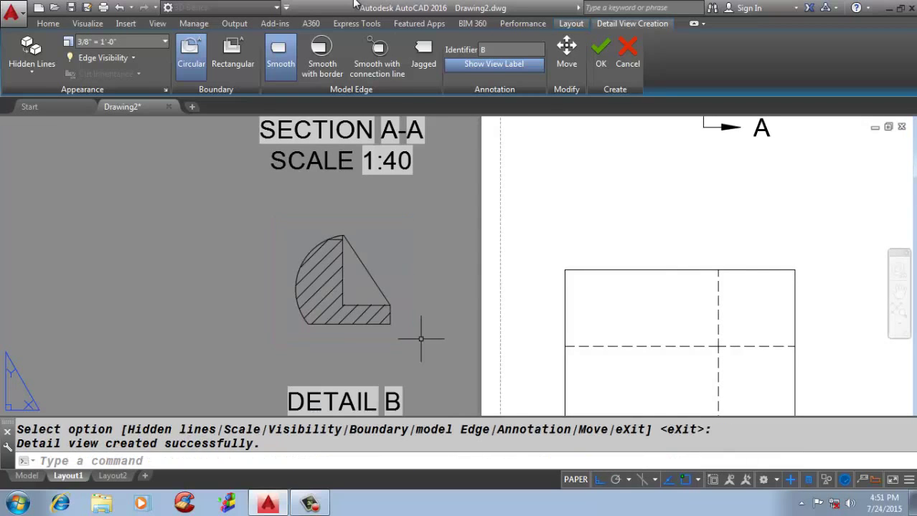
- Set the detail view's standard scale to 1:16 and deselect the view
scroll(471, 312, "down", 6)
scroll(376, 335, "up", 4)
scroll(376, 335, "up", 2)
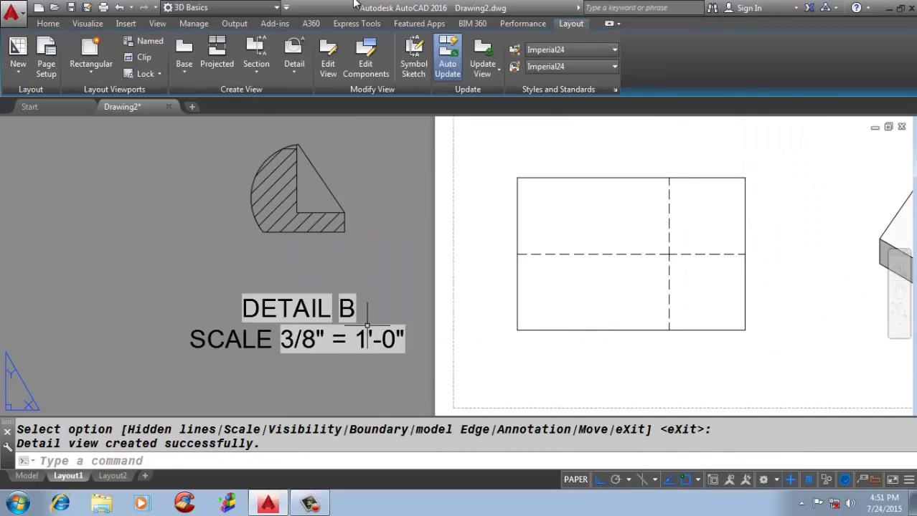
scroll(364, 250, "down", 4)
scroll(337, 208, "up", 4)
scroll(328, 174, "down", 4)
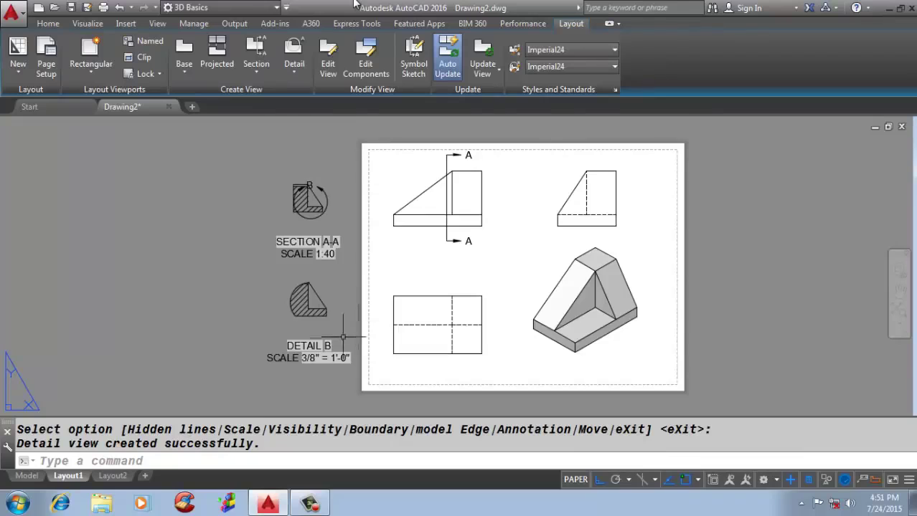
left_click(308, 301)
scroll(310, 298, "up", 8)
key("Escape")
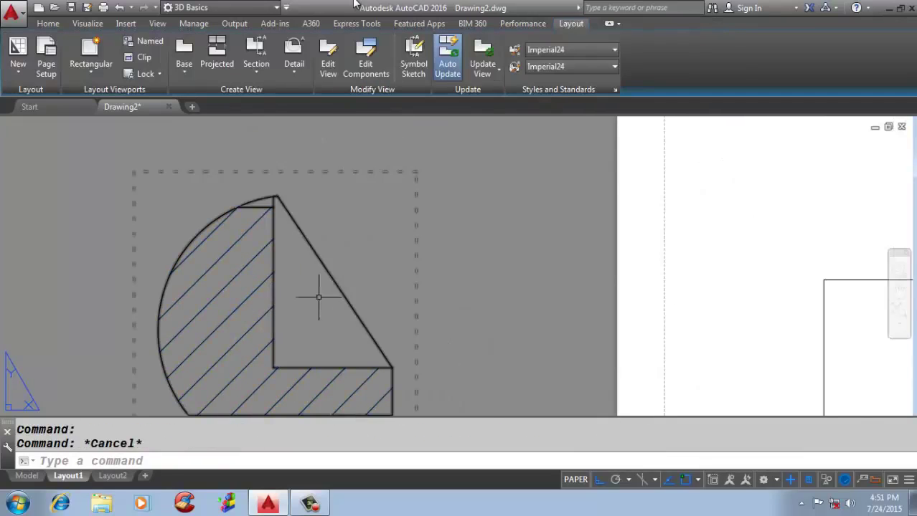
left_click(333, 287)
left_click(287, 307)
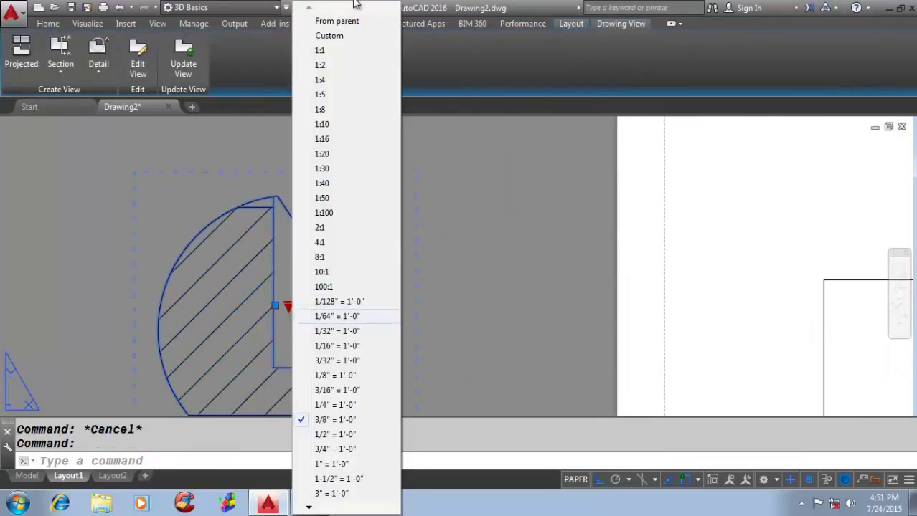
left_click(321, 138)
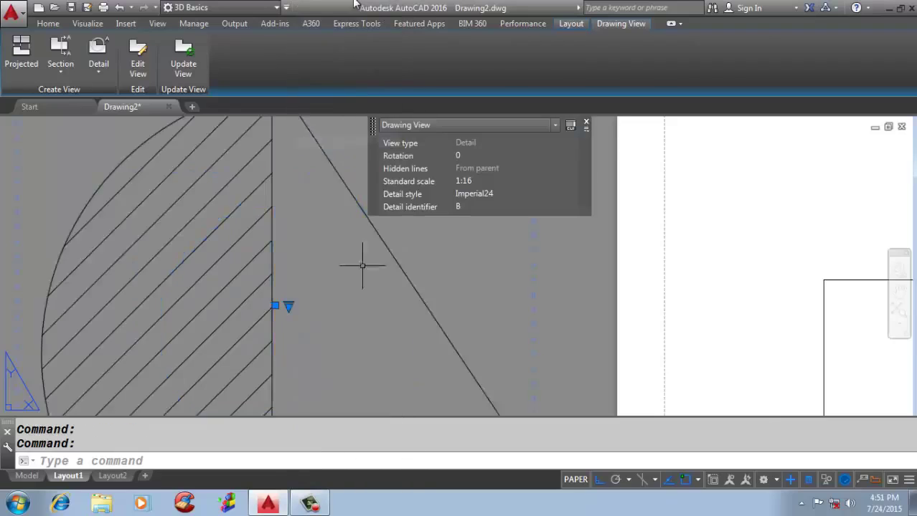
scroll(364, 262, "down", 6)
key("Escape")
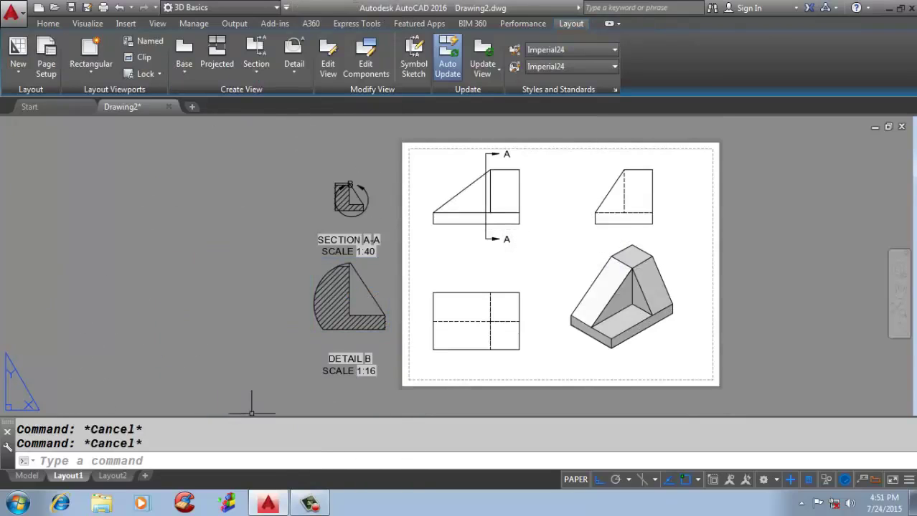
- Modify Layout1's page setup to use ISO A0 (1189.00 x 841.00 MM) paper
right_click(70, 475)
left_click(136, 381)
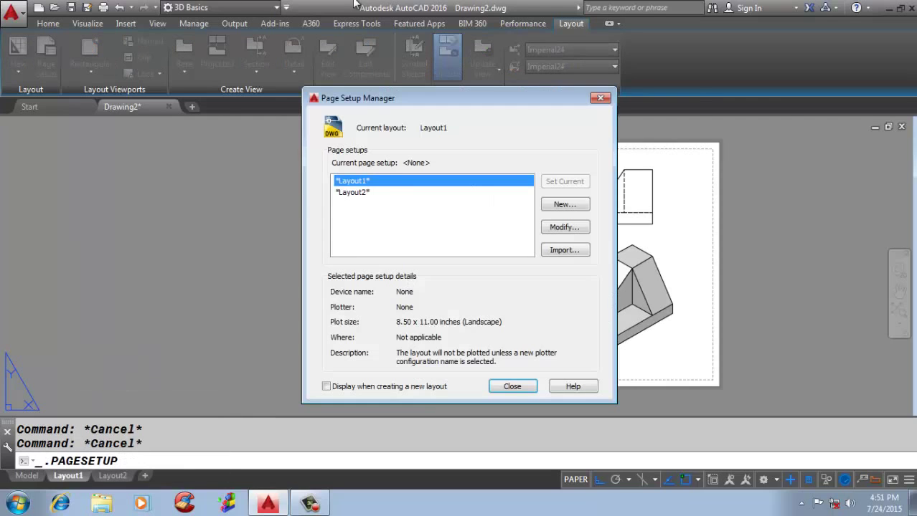
left_click(564, 228)
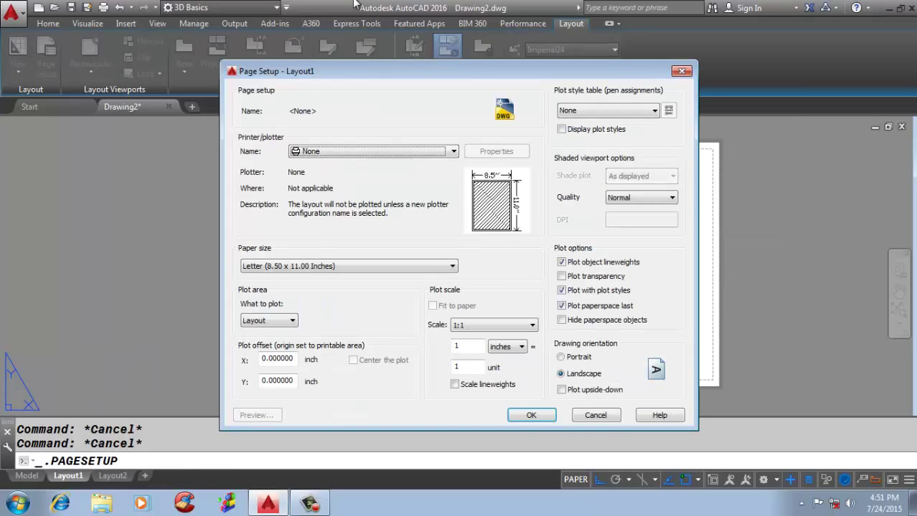
left_click(423, 266)
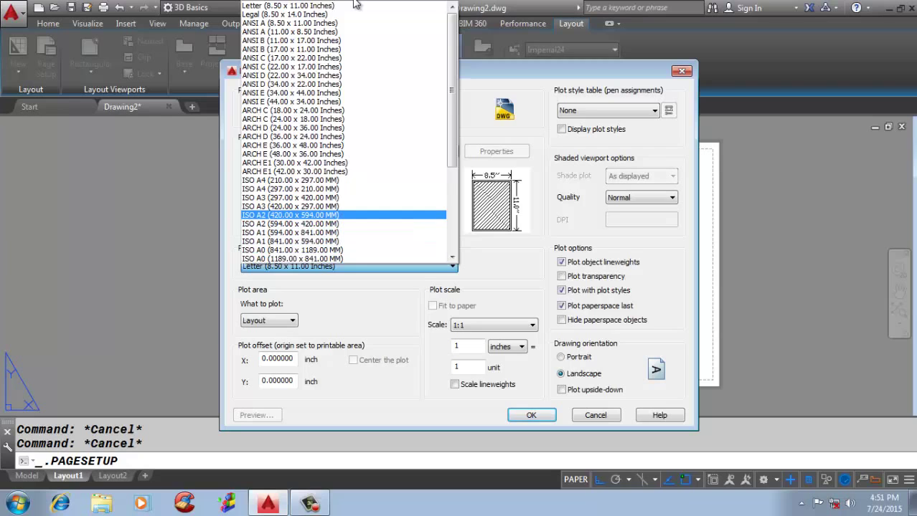
key("Down")
key("Down")
key("Down")
key("Down")
key("Down")
key("Down")
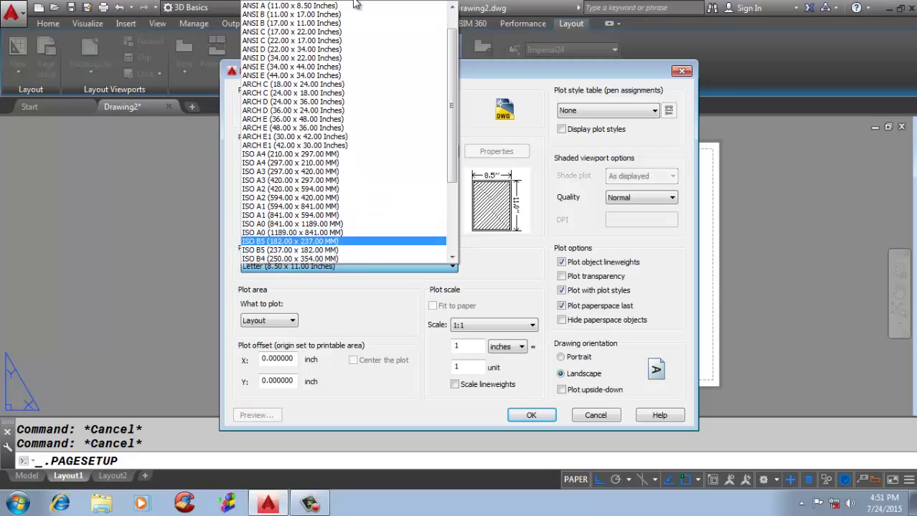
key("Up")
key("Up")
key("Down")
key("Down")
key("Up")
key("Return")
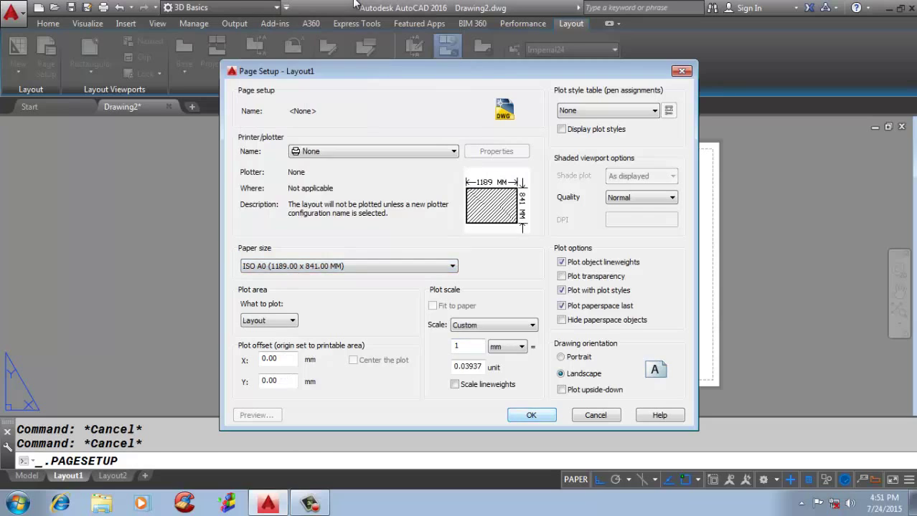
key("Return")
left_click(511, 386)
- Move all the drawing views to the right so the section and detail views lie on the sheet
scroll(415, 215, "down", 2)
left_click(242, 268)
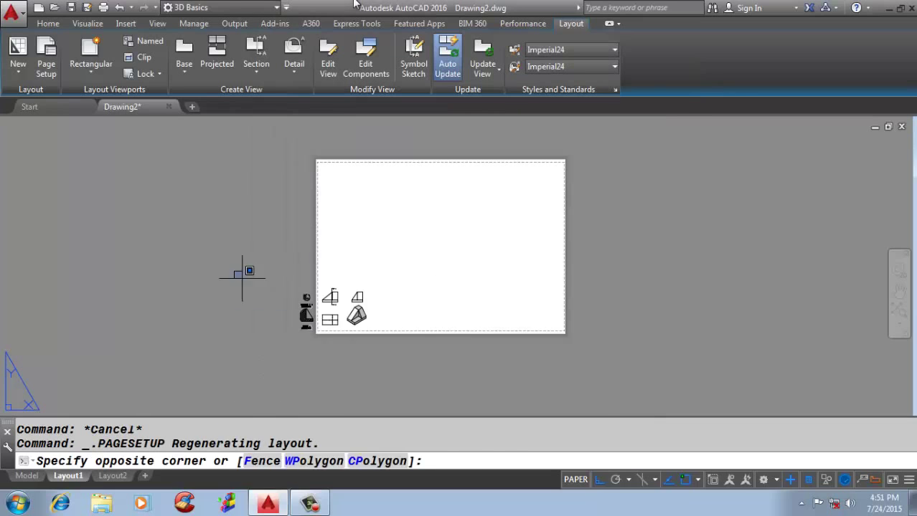
left_click(448, 353)
key("Return")
left_click(425, 363)
left_click(486, 329)
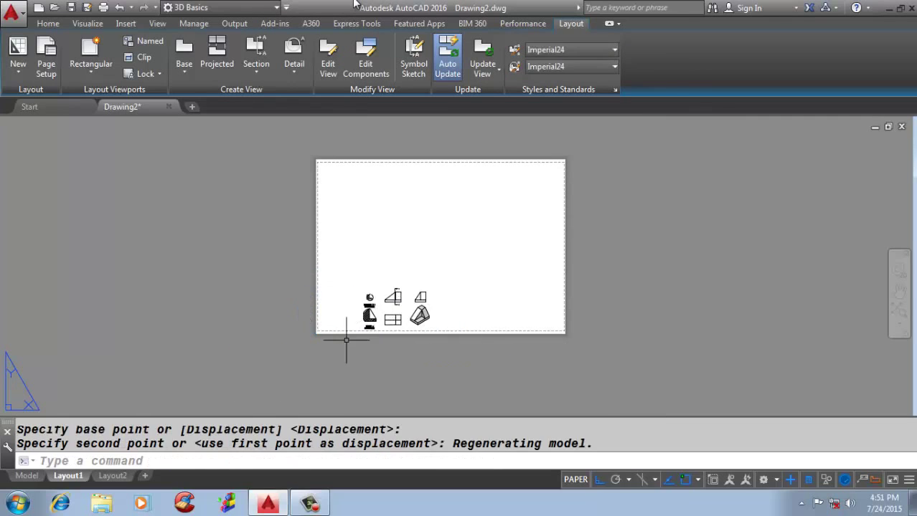
- Move all the drawing views straight up, away from the sheet's lower edge
scroll(348, 340, "up", 5)
scroll(285, 355, "down", 1)
scroll(323, 278, "down", 5)
left_click(276, 226)
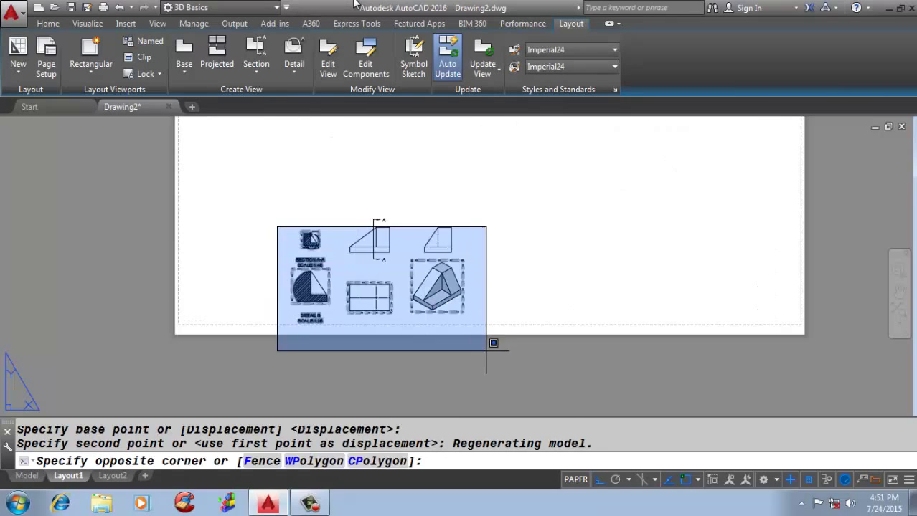
left_click(487, 349)
left_click(493, 370)
left_click(328, 233)
key("Return")
left_click(223, 354)
left_click(223, 305)
- Examine the arranged section, detail, projected and isometric views on the enlarged sheet
scroll(311, 240, "up", 2)
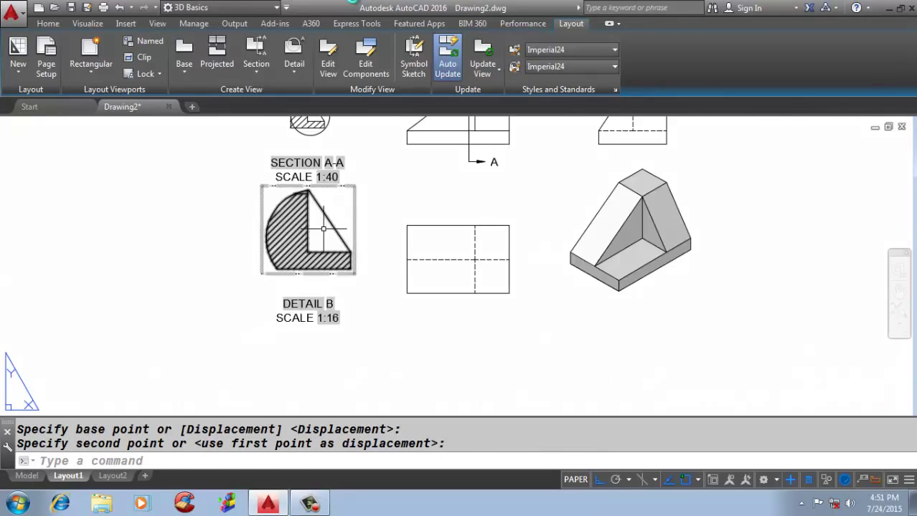
middle_click_drag(323, 227, 272, 323)
scroll(297, 385, "down", 1)
scroll(345, 329, "up", 2)
scroll(322, 299, "down", 3)
scroll(309, 312, "up", 2)
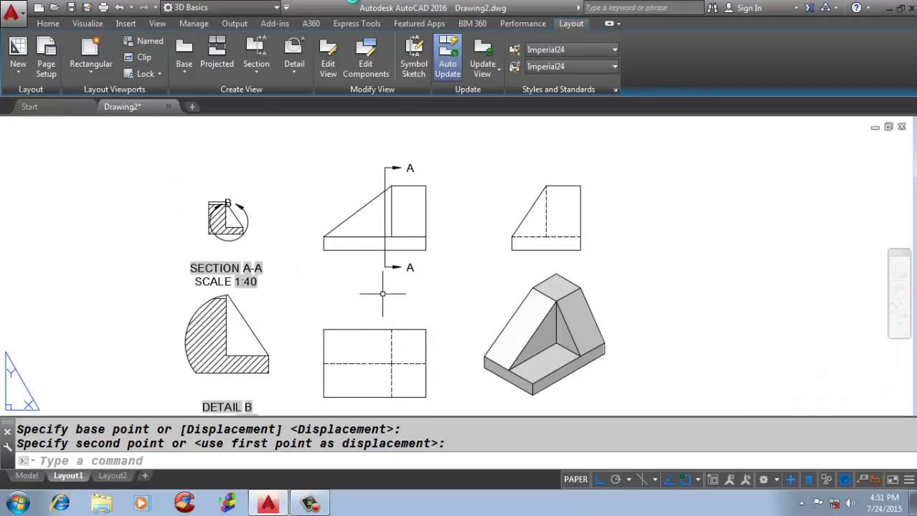
scroll(323, 344, "down", 3)
scroll(260, 345, "up", 4)
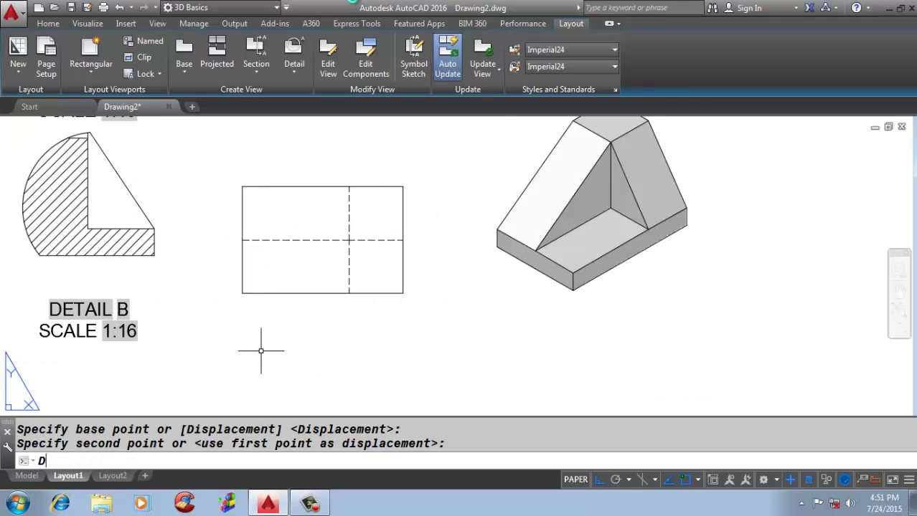
type("D")
key("Escape")
key("Escape")
- Modify Layout1's page setup to use ISO A3 (420.00 x 297.00 MM) paper
right_click(65, 475)
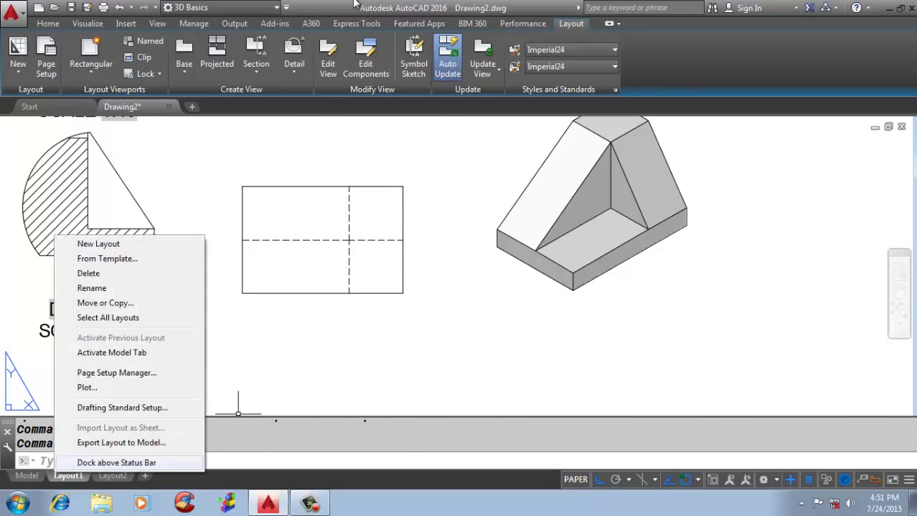
left_click(117, 373)
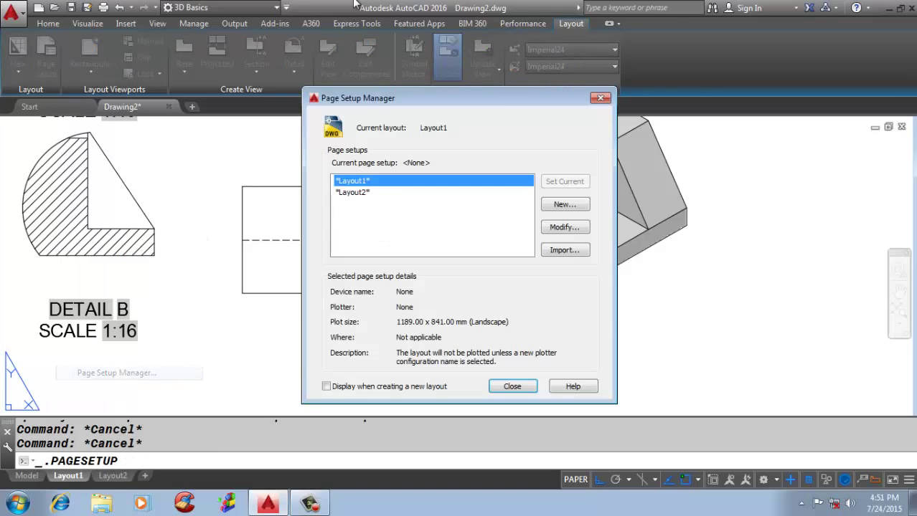
left_click(565, 227)
left_click(394, 267)
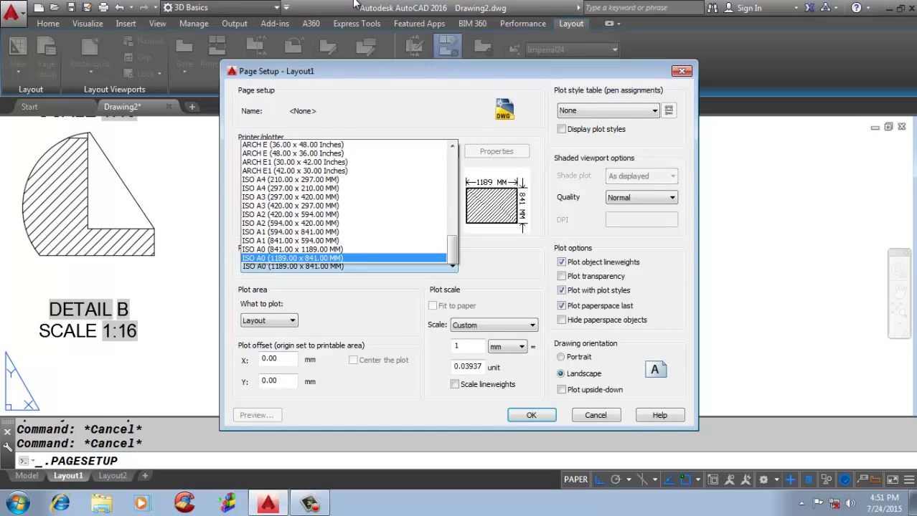
key("Up")
key("Up")
key("Up")
key("Up")
key("Up")
key("Up")
key("Up")
key("Up")
key("Up")
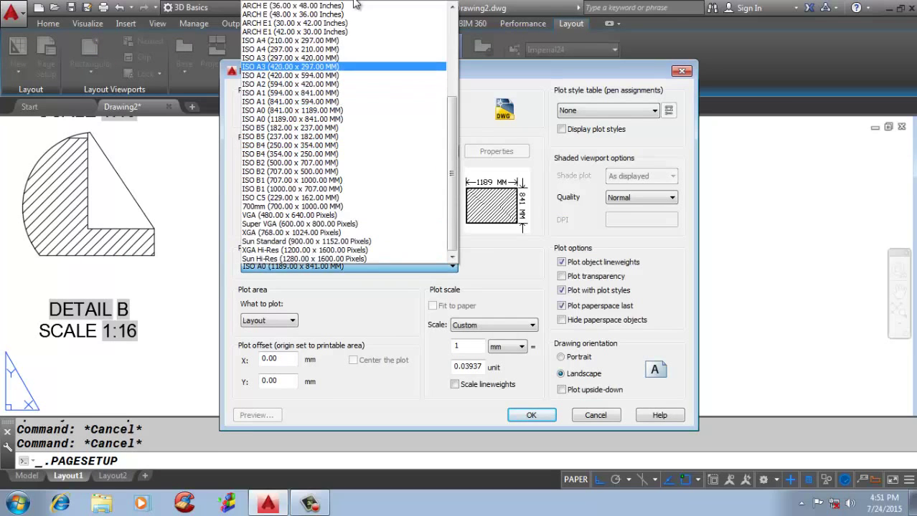
key("Return")
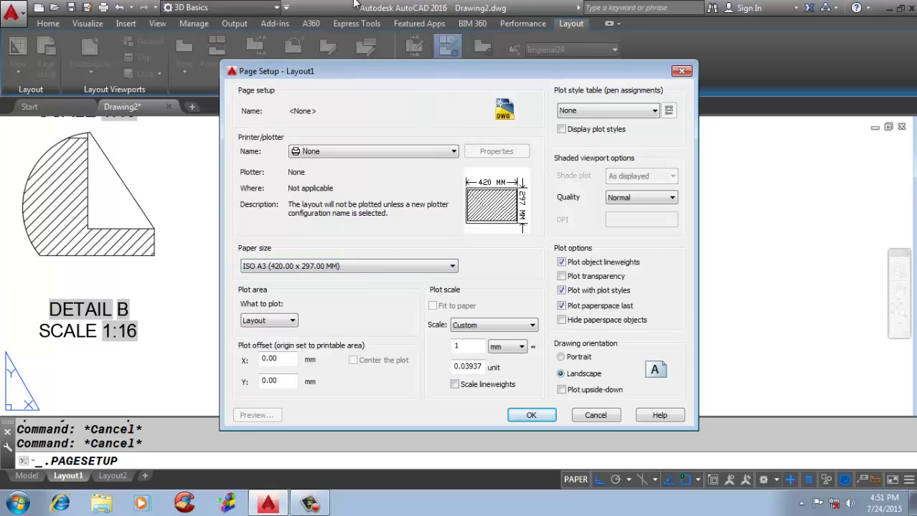
key("Return")
left_click(511, 386)
- Move all the drawing views together, with ortho off, so they lie centred inside the A3 sheet's printable area
scroll(510, 188, "down", 5)
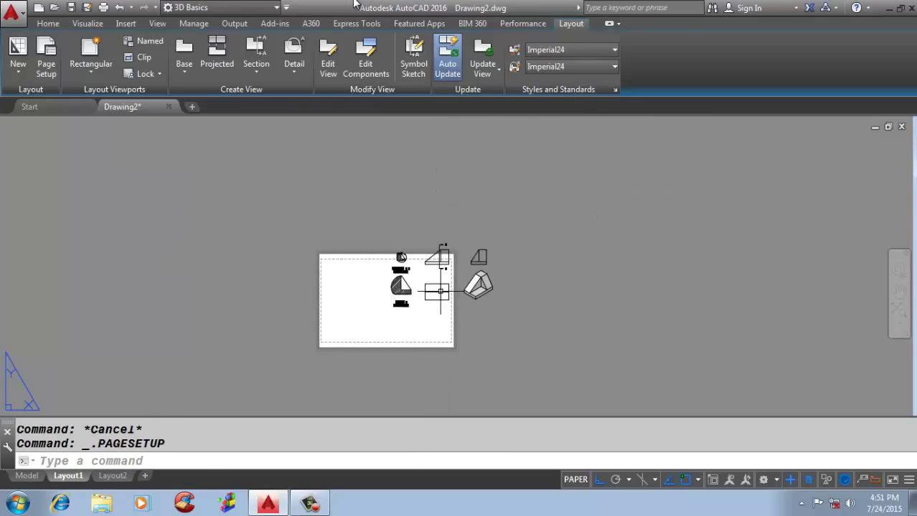
left_click(374, 215)
left_click(570, 372)
type("m")
key("Return")
left_click(538, 315)
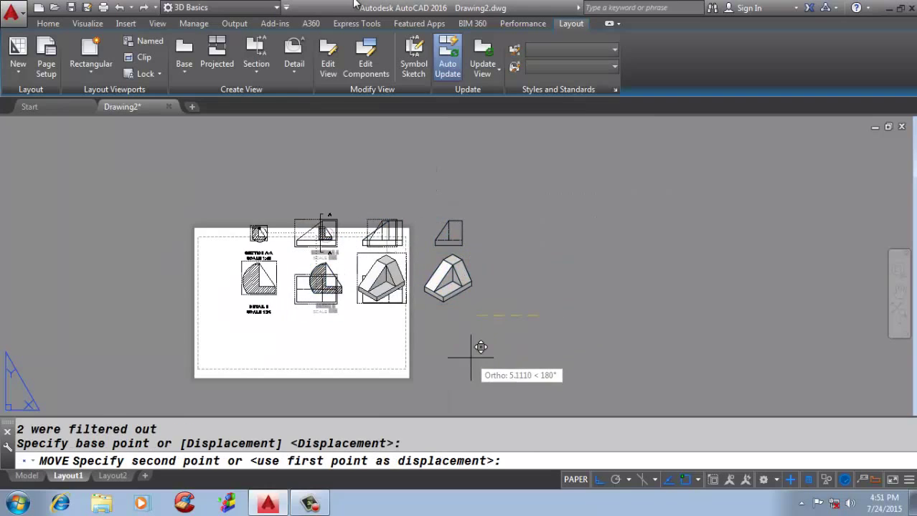
key("F8")
left_click(449, 351)
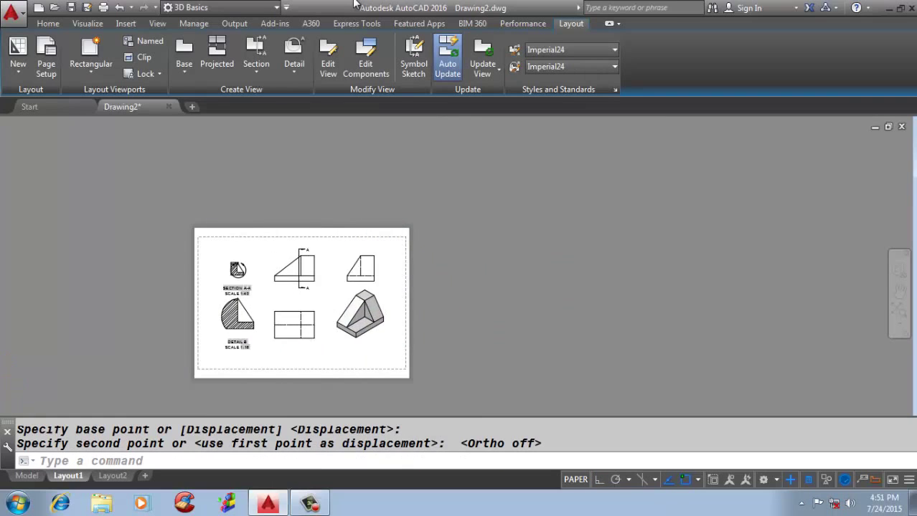
- Add an aligned dimension for the rectangular view's length, placed just below its lower edge
scroll(425, 198, "up", 6)
scroll(426, 199, "down", 2)
scroll(388, 351, "up", 2)
type("D")
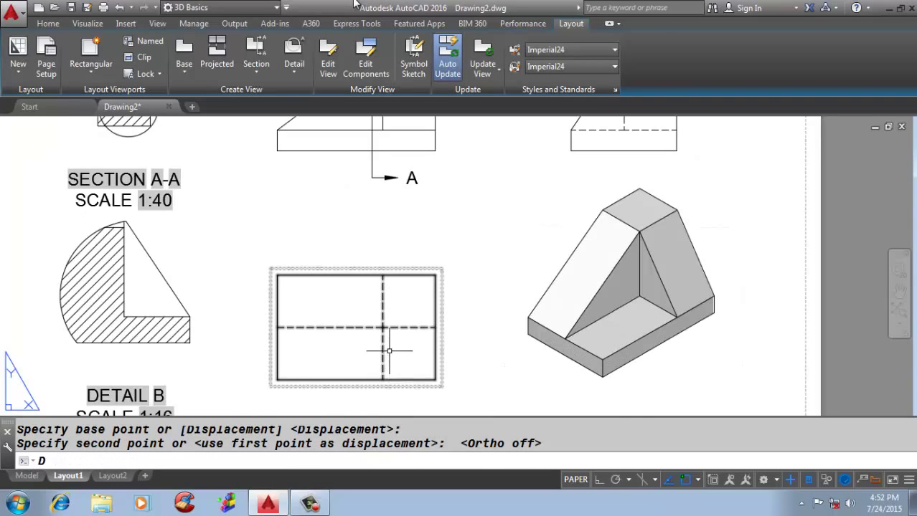
type("AL")
key("Return")
scroll(389, 351, "down", 1)
scroll(380, 323, "up", 1)
left_click(277, 380)
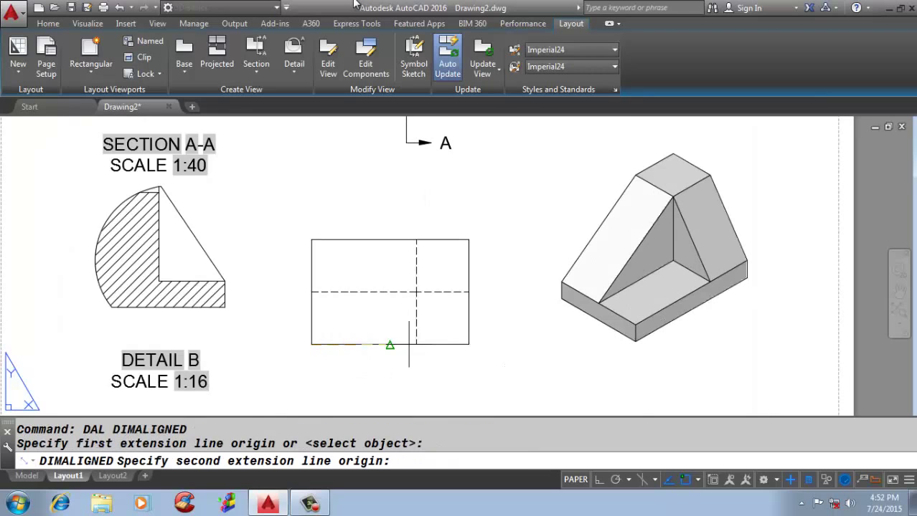
left_click(466, 344)
scroll(419, 362, "up", 3)
left_click(421, 360)
scroll(387, 395, "down", 1)
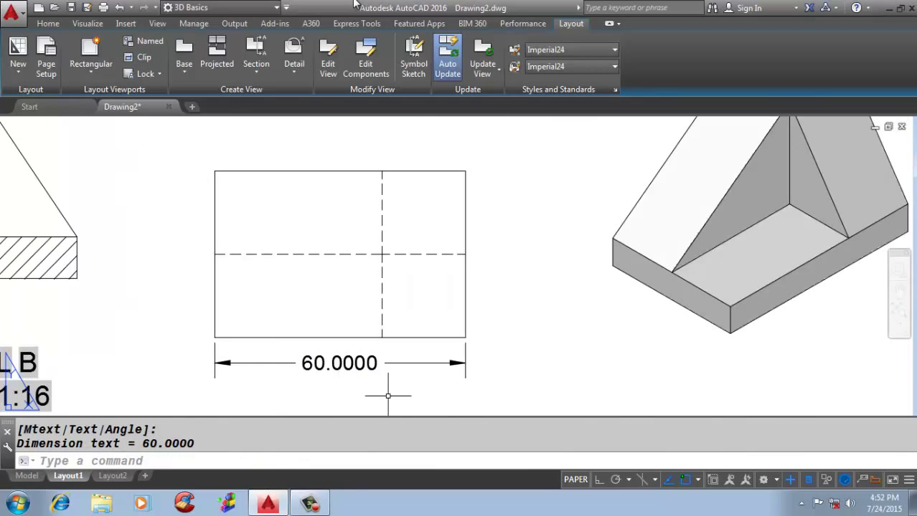
- Set the Standard dimension style's primary unit precision to 0, without decimals
key("Return")
key("alt+m")
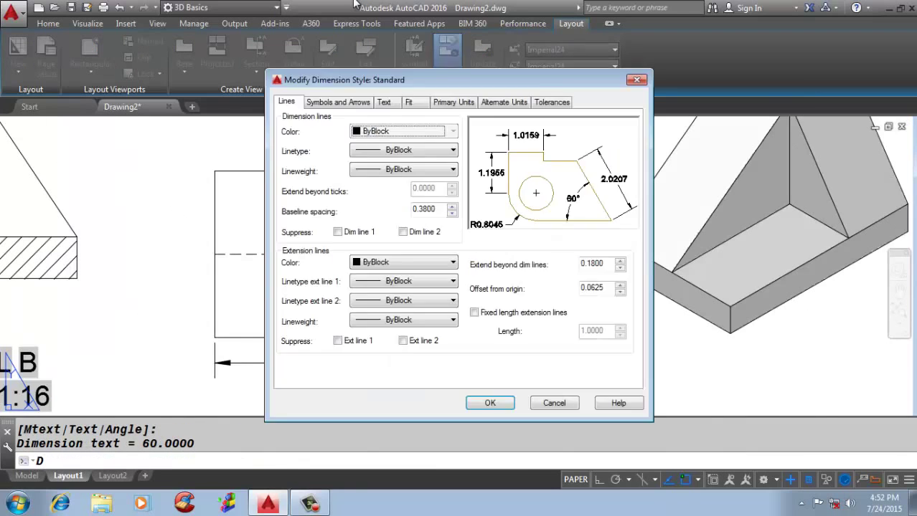
left_click(454, 103)
left_click(430, 150)
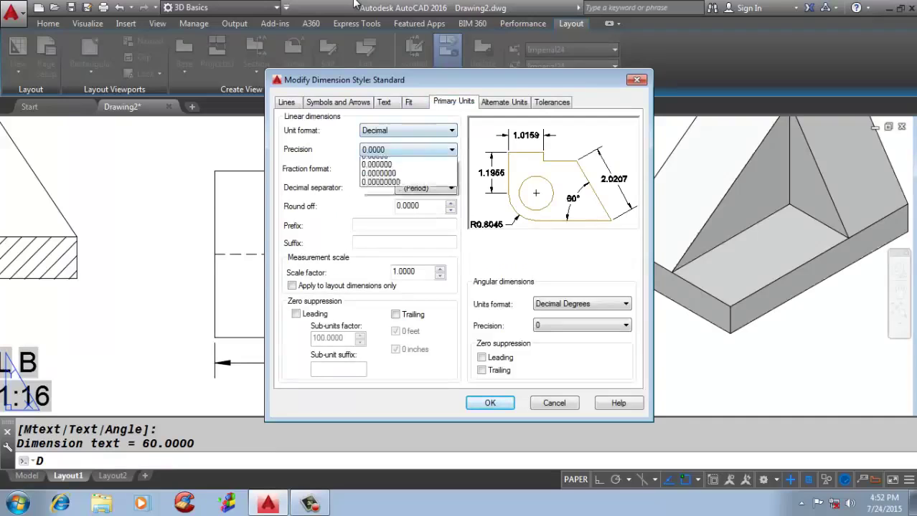
left_click(413, 161)
key("Return")
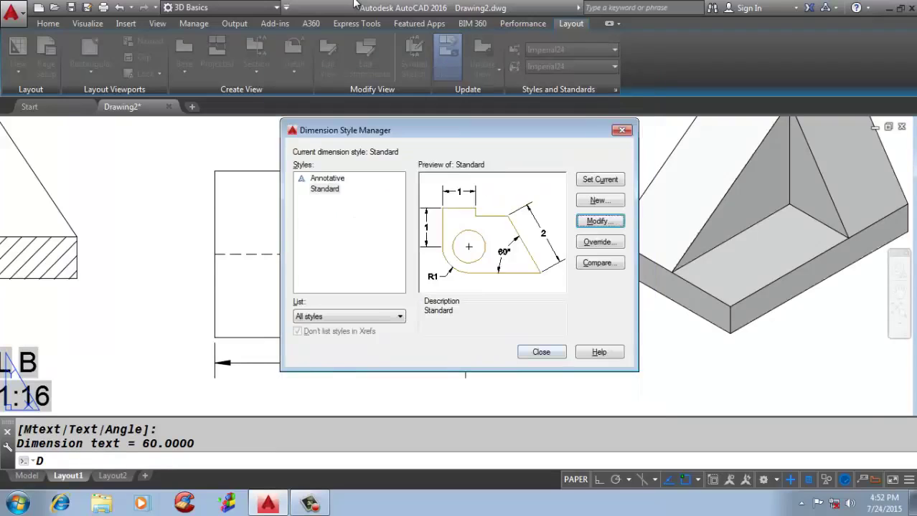
key("Escape")
- Add an aligned dimension for the rectangular view's width along its right-hand edge
type("DAL")
key("Return")
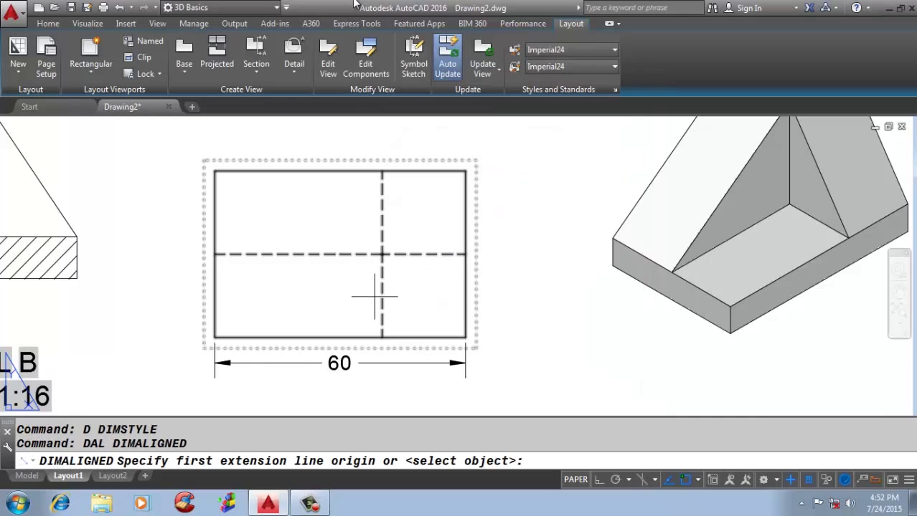
left_click(464, 338)
left_click(466, 171)
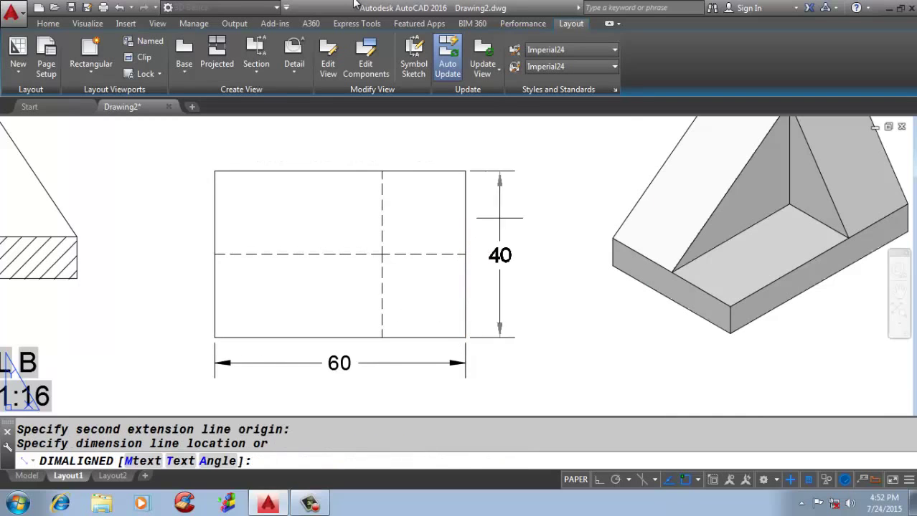
left_click(493, 259)
- Dimension the base slab's thickness beside the right-hand edge of the projected side view
scroll(477, 344, "down", 4)
scroll(585, 167, "up", 2)
key("Return")
left_click(643, 209)
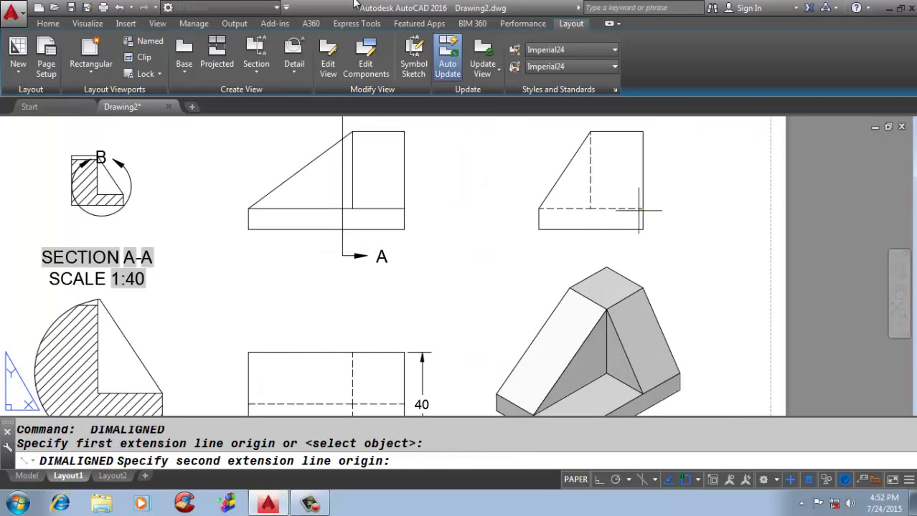
left_click(643, 229)
left_click(655, 223)
- Dimension the overall height of the front view that carries the section line, beside its vertical edge
key("Return")
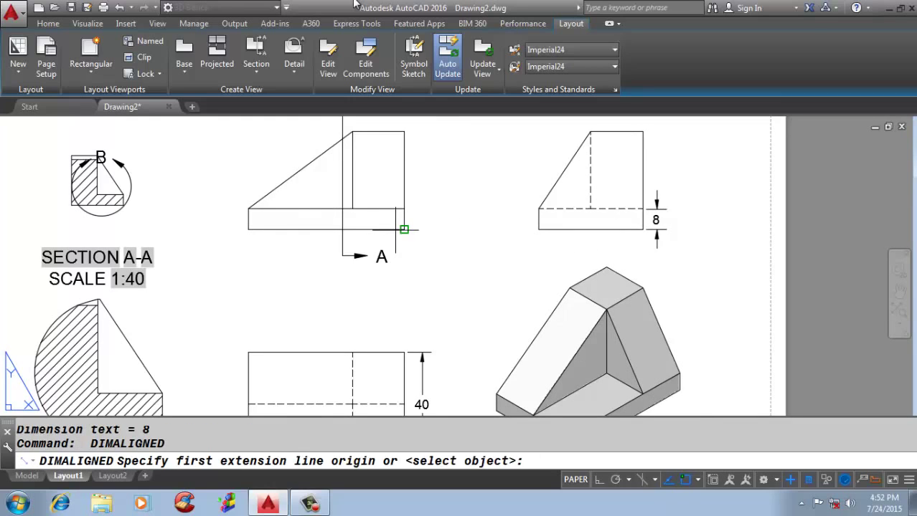
left_click(404, 229)
left_click(404, 131)
left_click(422, 179)
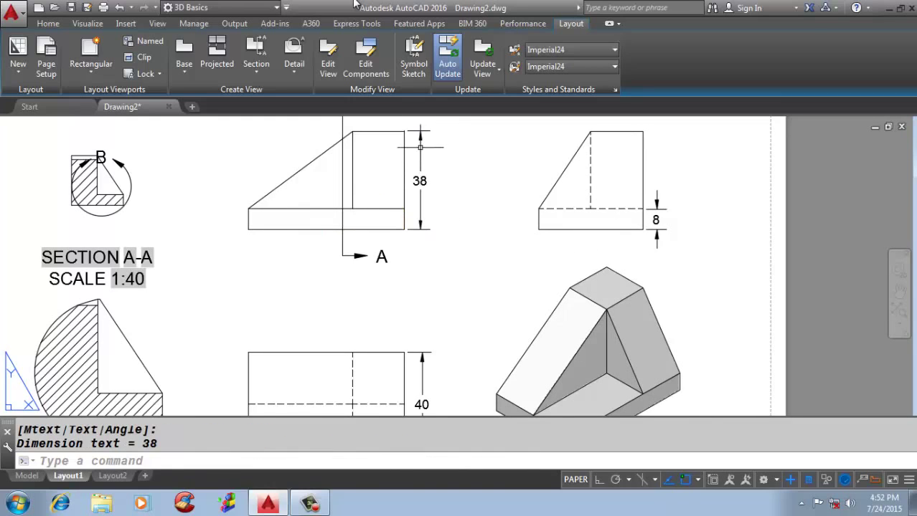
- Dimension the width of the flat top in the projected side view, placed above its upper edge
scroll(638, 213, "up", 2)
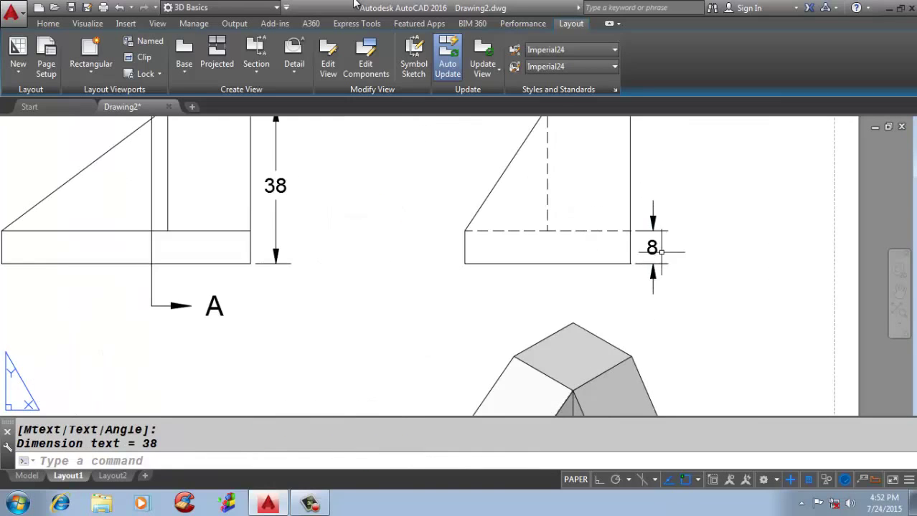
scroll(661, 252, "down", 2)
scroll(583, 143, "up", 2)
key("Return")
left_click(548, 175)
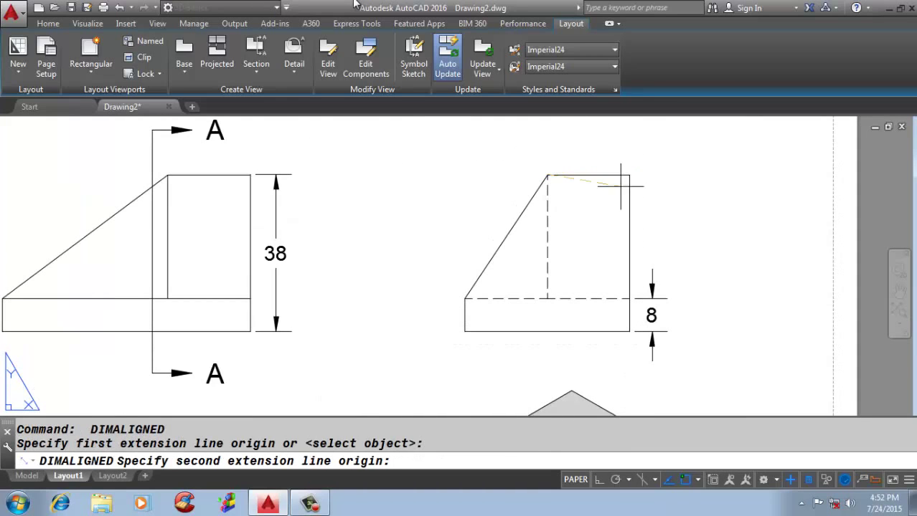
left_click(629, 175)
left_click(625, 152)
- Examine the dimensioned front, side and rectangular views and their arrangement on the A3 sheet
scroll(526, 214, "down", 2)
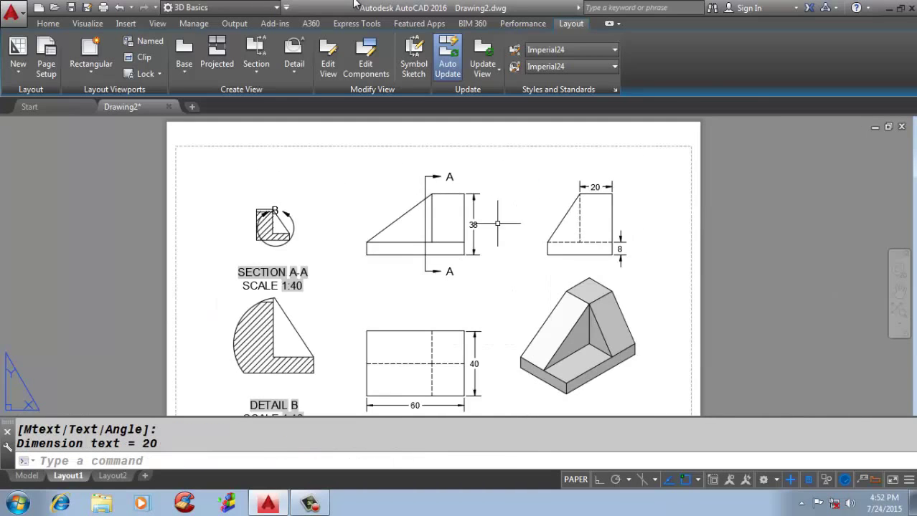
scroll(526, 213, "up", 1)
scroll(474, 341, "down", 3)
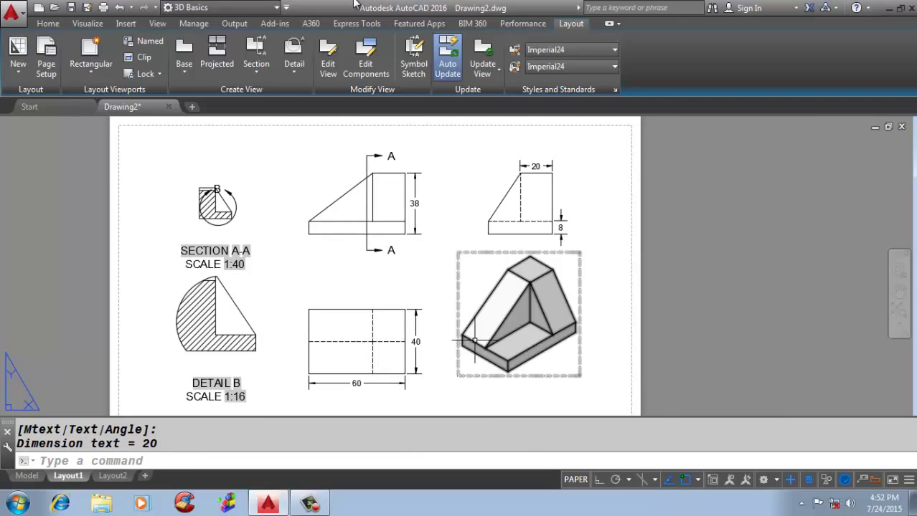
middle_click_drag(327, 290, 358, 262)
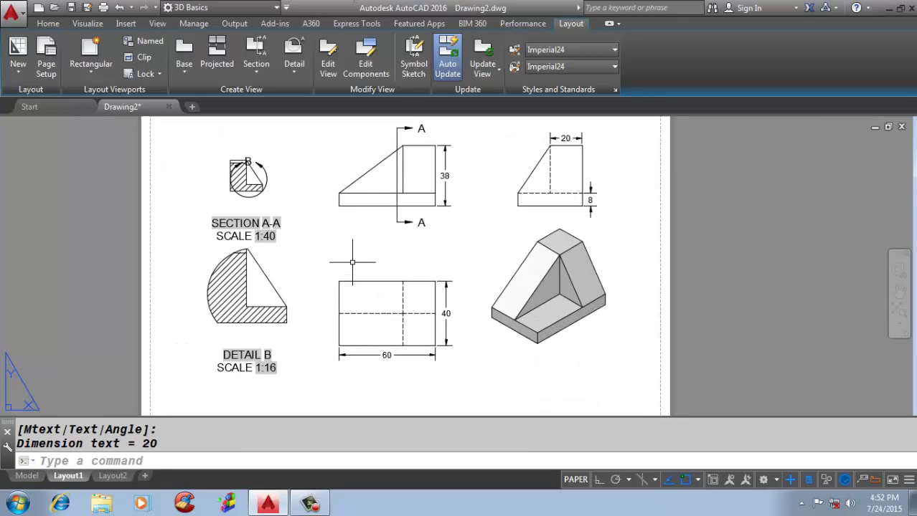
scroll(369, 221, "down", 2)
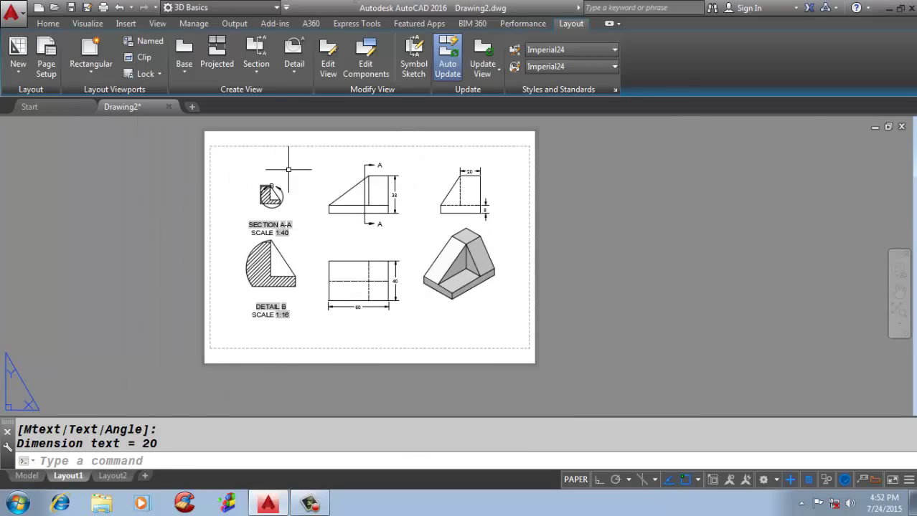
scroll(288, 169, "up", 2)
mouse_move(361, 182)
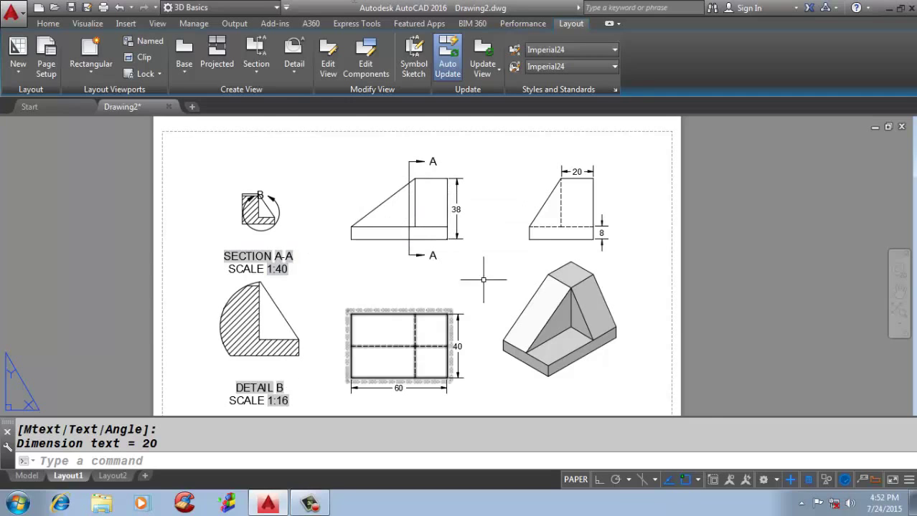
scroll(634, 364, "up", 2)
- In model space, draw a circle of about 5.9 radius on the base's long vertical side face, centred on its upper edge
left_click(27, 476)
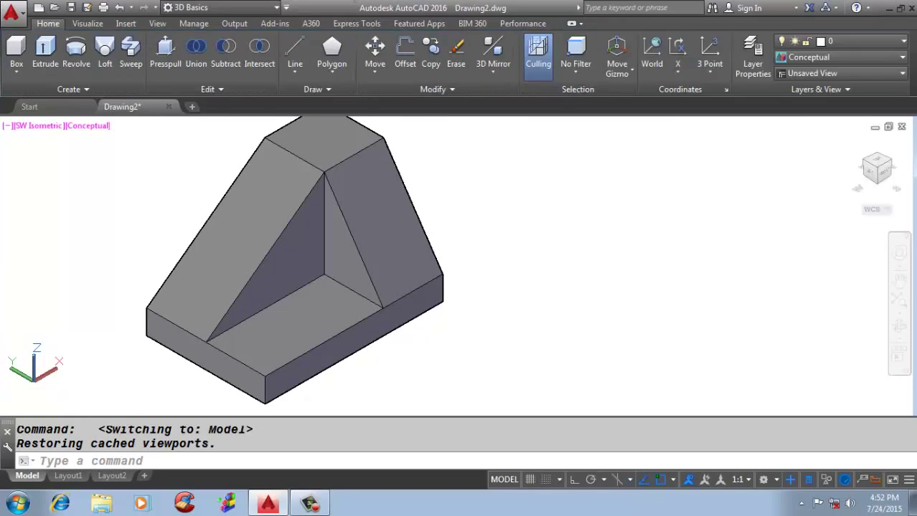
scroll(416, 228, "down", 4)
scroll(317, 310, "up", 3)
type("c")
key("Return")
left_click(378, 291)
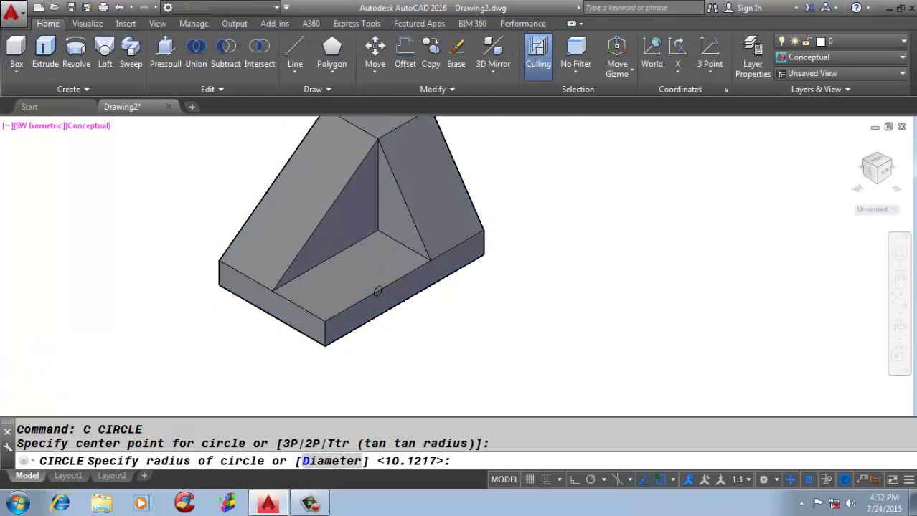
scroll(370, 281, "up", 3)
key("Return")
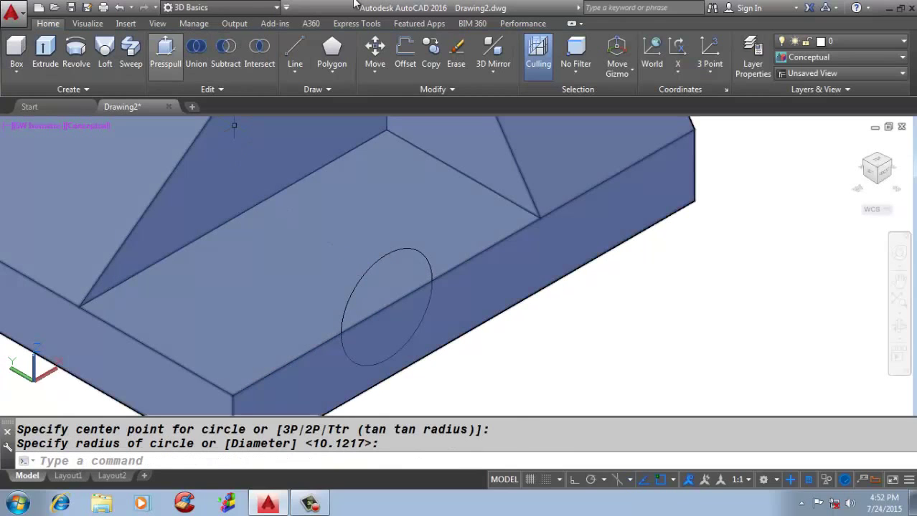
- Presspull the lower half of the circle into the base to cut a half-round groove
left_click(165, 54)
left_click(370, 330)
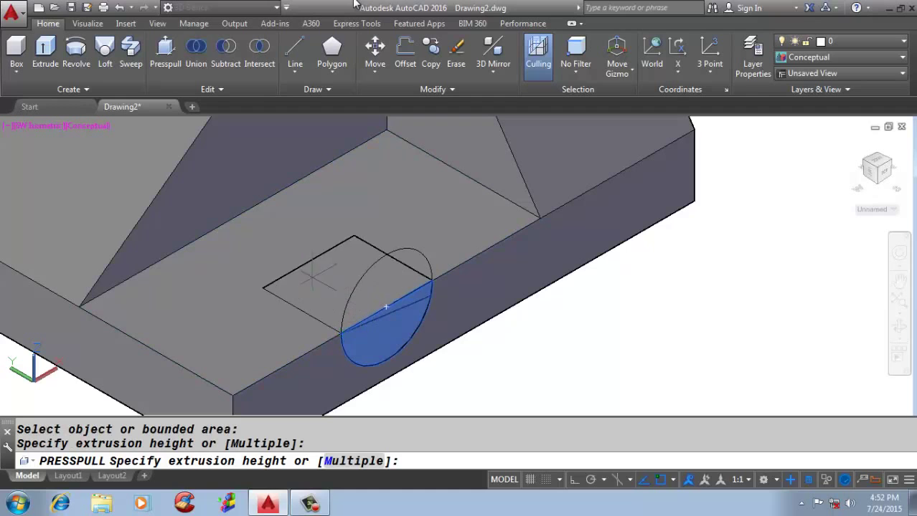
left_click(306, 271)
key("Escape")
key("Escape")
- Erase the circle left at the mouth of the half-round groove
left_click(365, 274)
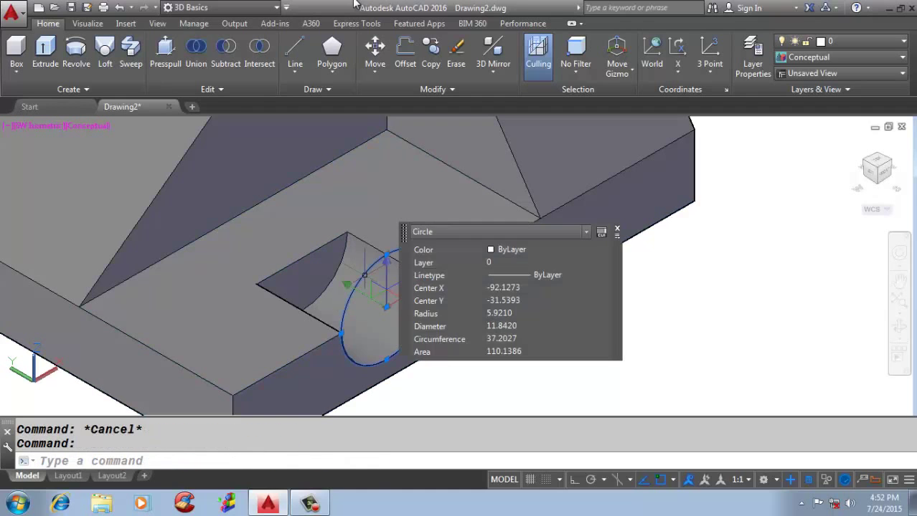
type("E")
key("Return")
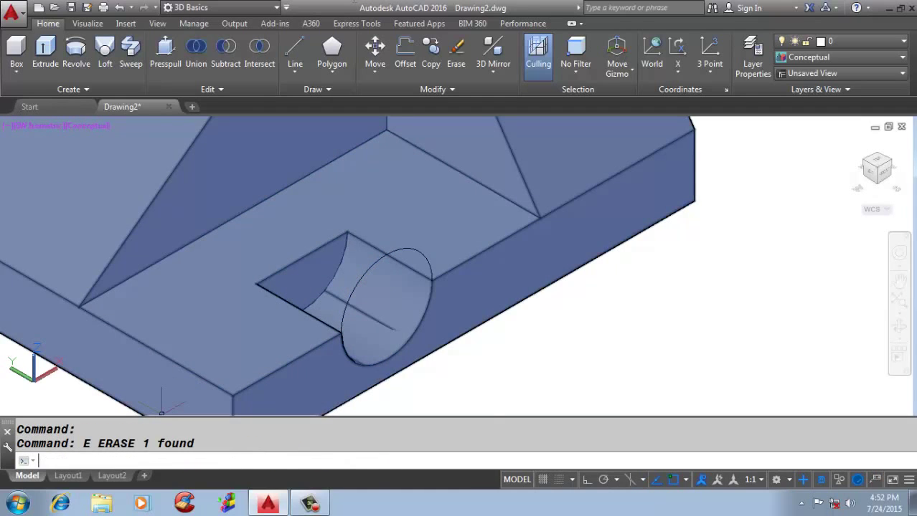
- Return to Layout1 and check how the half-round groove is shown in the drawing views
left_click(68, 477)
scroll(573, 316, "down", 4)
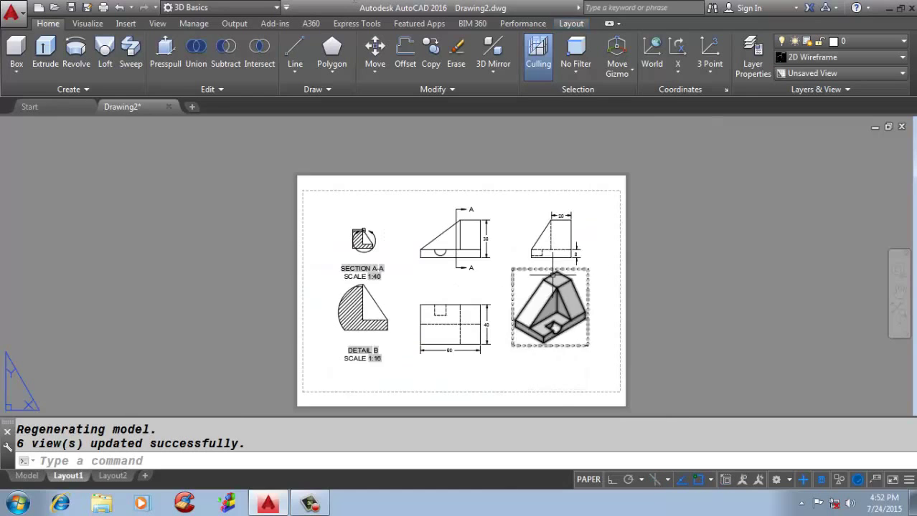
scroll(528, 245, "up", 2)
scroll(244, 276, "up", 3)
scroll(385, 209, "down", 2)
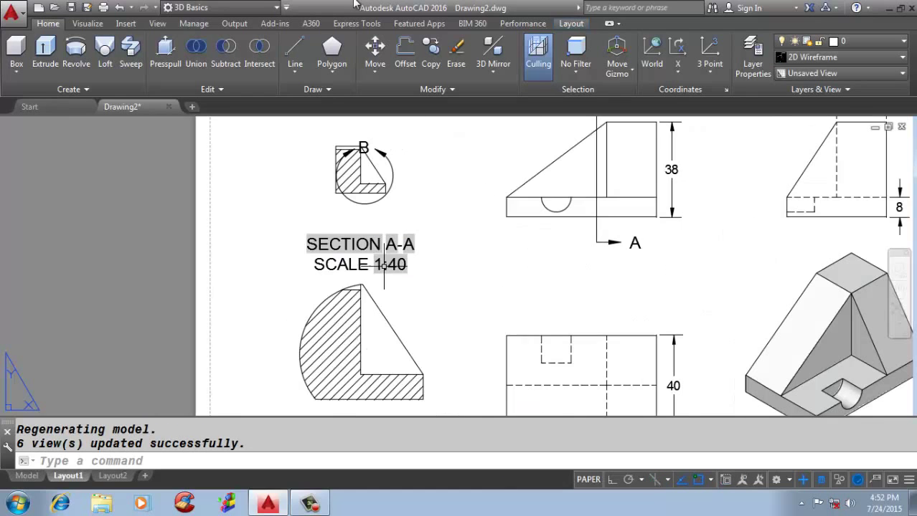
- Move the A-A section line on the front view so it cuts through the half-round groove
scroll(519, 295, "down", 1)
scroll(574, 234, "up", 2)
left_click(564, 264)
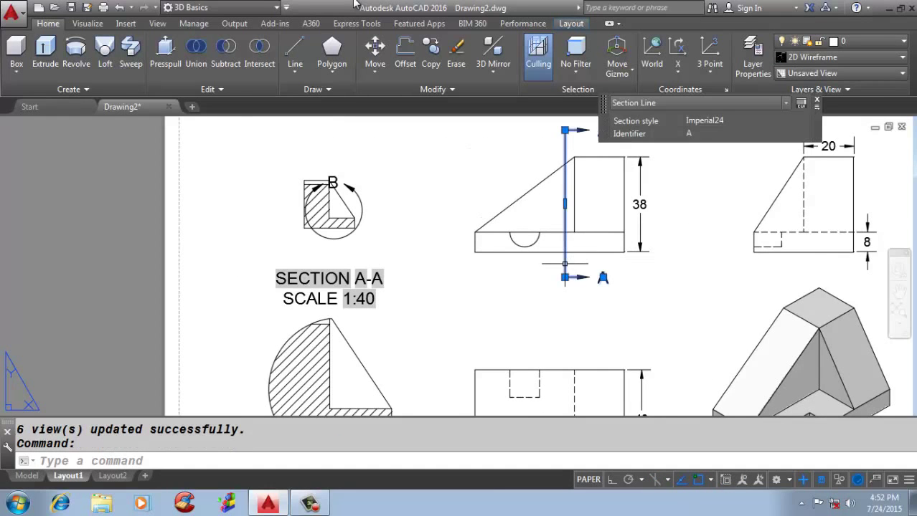
key("Return")
left_click(537, 293)
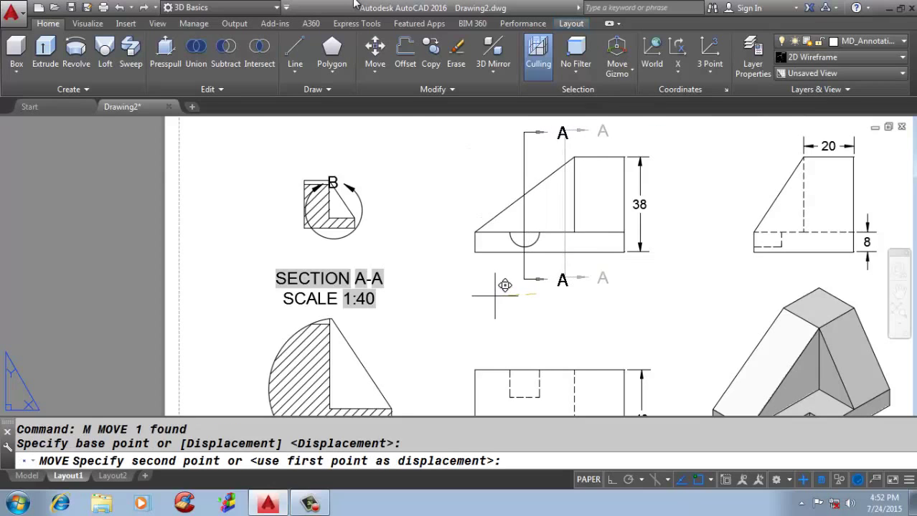
left_click(495, 295)
- Examine how section A-A, detail B and the other drawing views show the groove at the moved section line
scroll(494, 296, "up", 3)
scroll(431, 301, "down", 3)
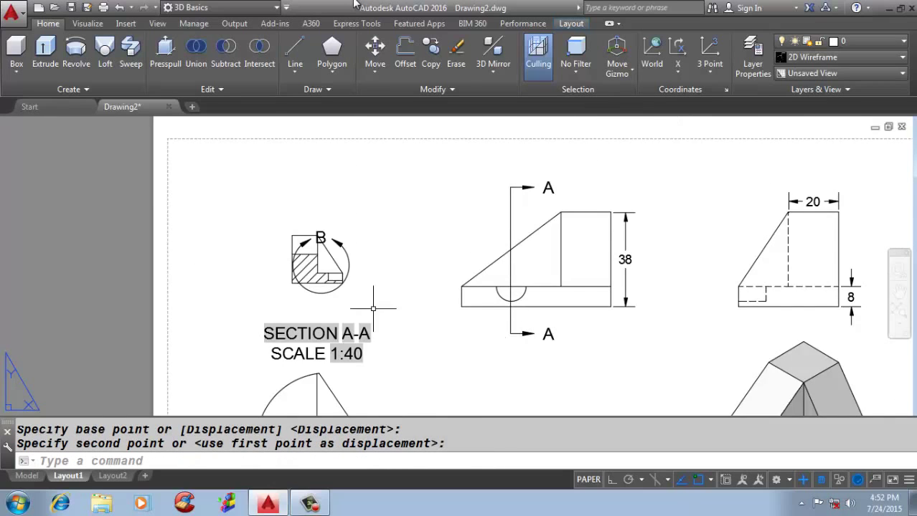
scroll(326, 287, "up", 4)
scroll(312, 288, "up", 2)
scroll(244, 284, "down", 4)
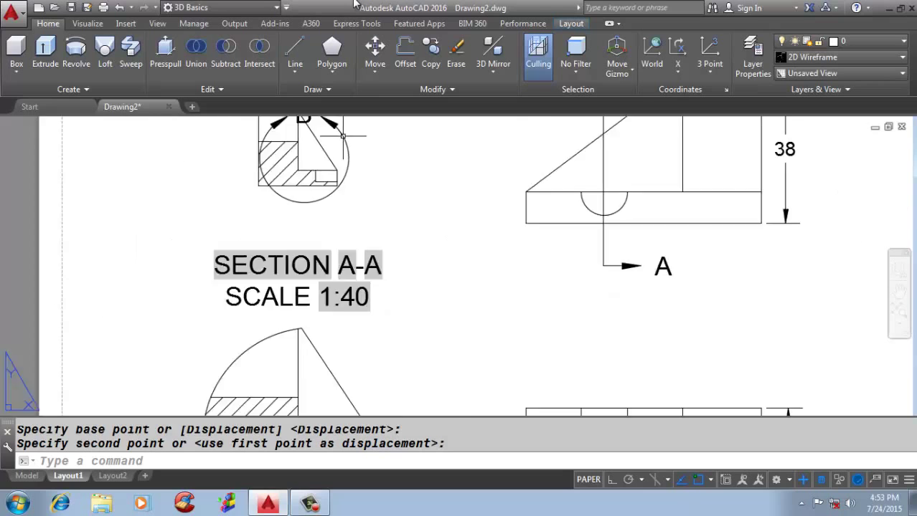
scroll(337, 327, "up", 3)
scroll(310, 339, "down", 4)
scroll(309, 340, "down", 4)
scroll(349, 350, "up", 4)
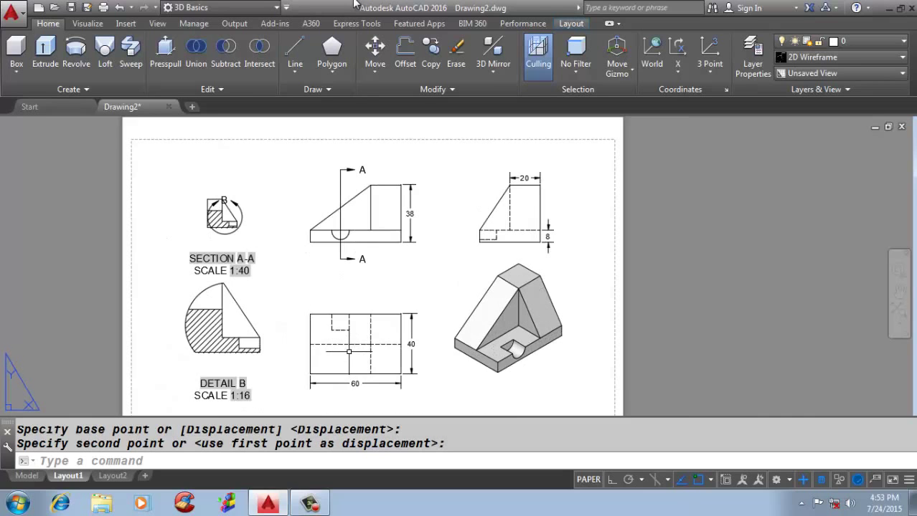
- In model space, presspull the groove's inner end face out to the base's side face to fill the groove
key("ctrl+Page_Up")
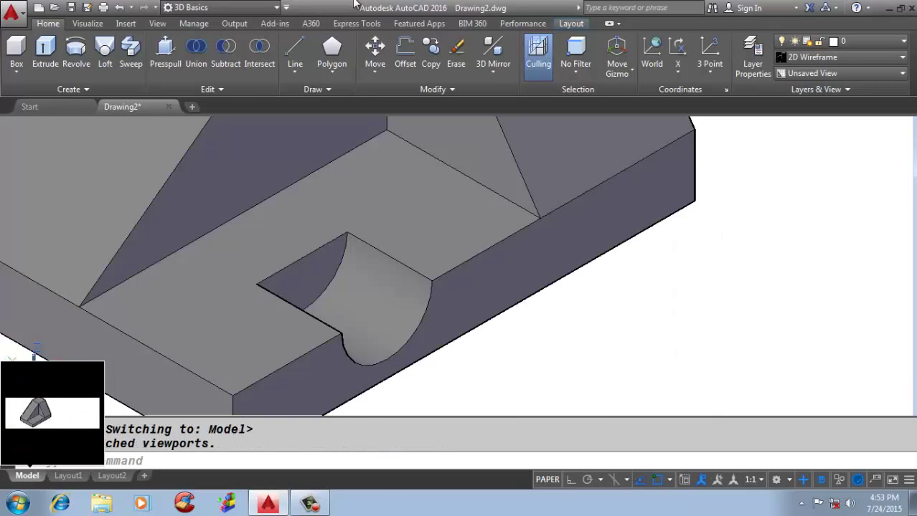
left_click(164, 53)
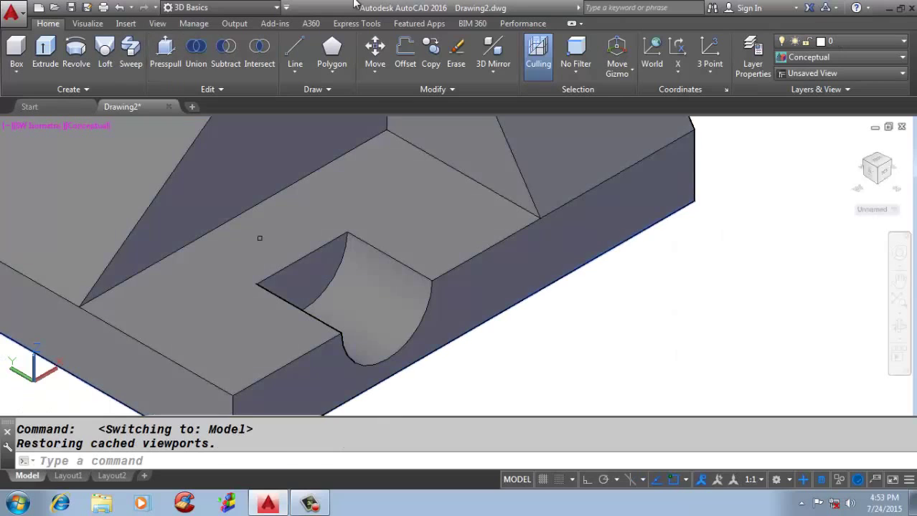
left_click(309, 280)
left_click(427, 276)
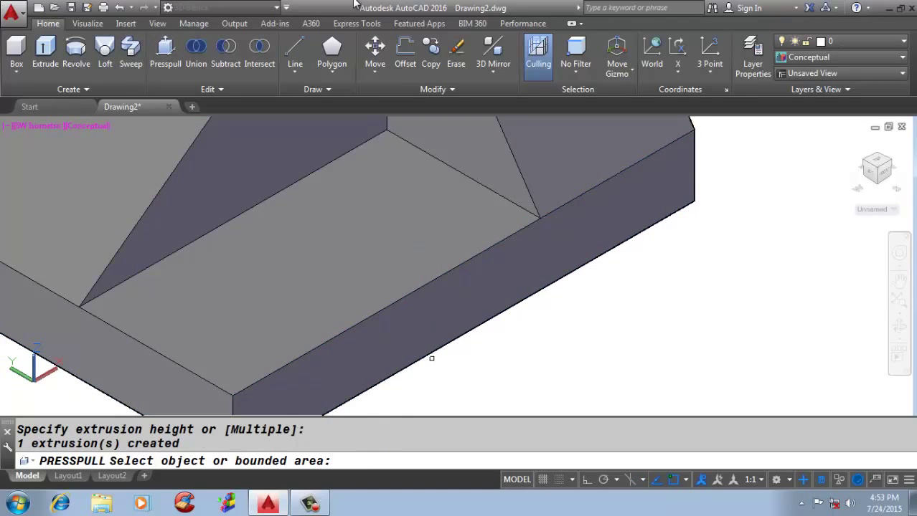
key("Escape")
- Return to Layout1 and check the section, orthographic and isometric views after the groove's removal
left_click(68, 476)
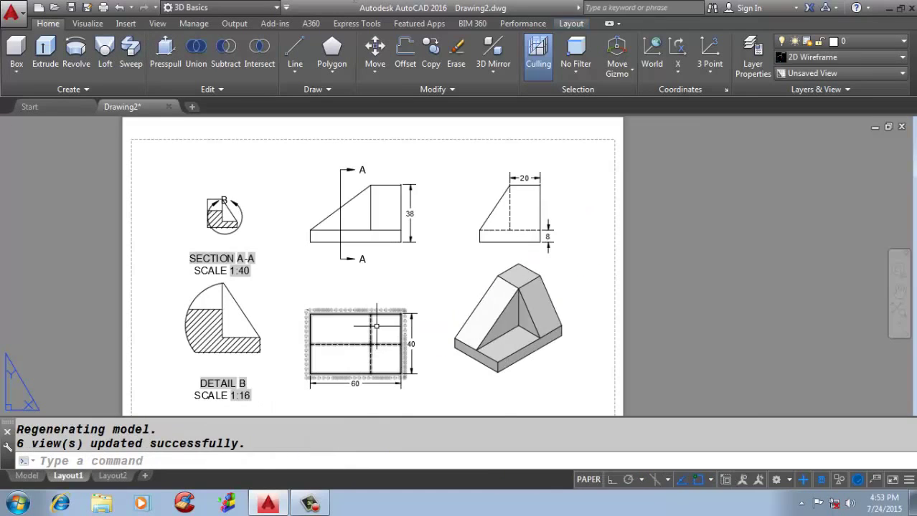
scroll(456, 180, "up", 4)
scroll(456, 181, "down", 8)
scroll(457, 202, "up", 8)
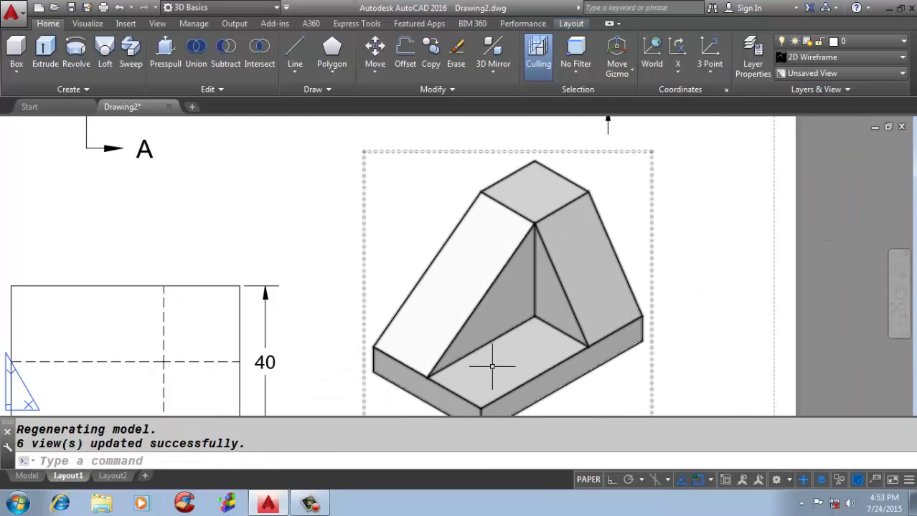
scroll(536, 365, "down", 7)
scroll(465, 393, "up", 2)
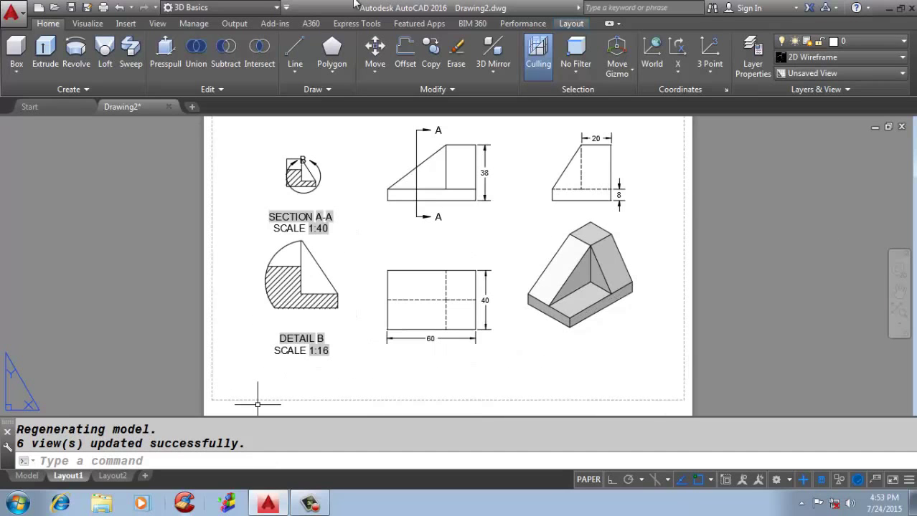
- Set up a single-sheet plot of Layout1 with the DWG To PDF.pc3 plotter and preview it
right_click(64, 476)
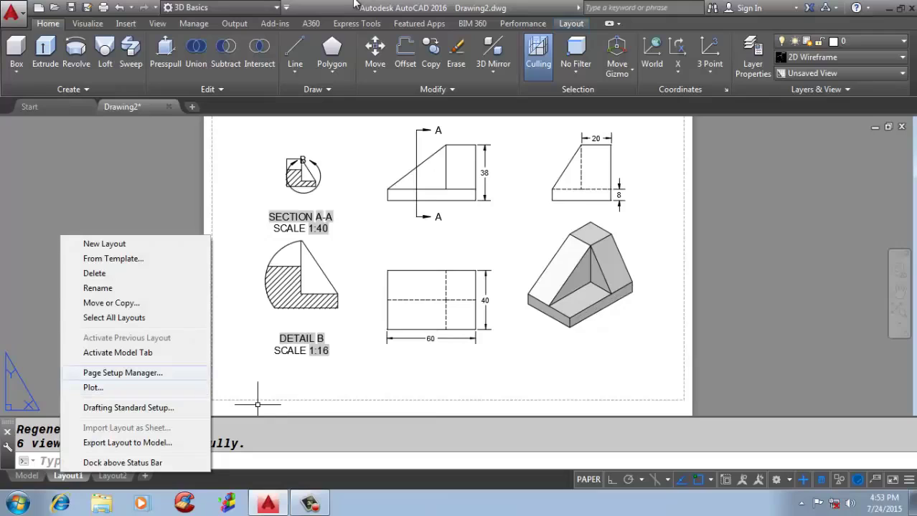
left_click(93, 388)
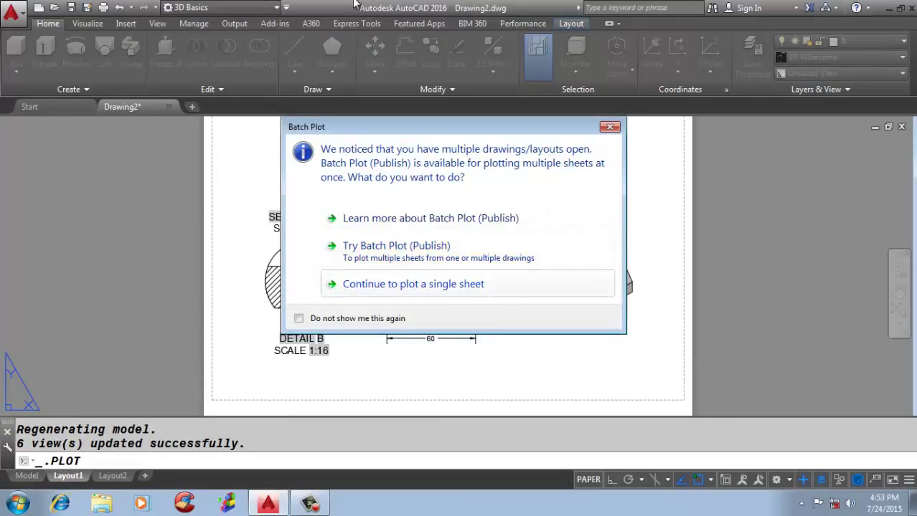
key("Return")
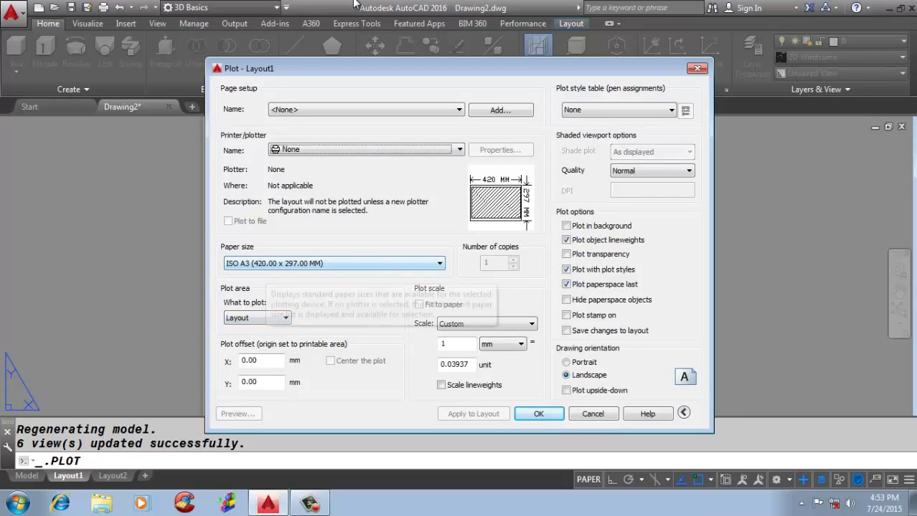
left_click(366, 150)
key("Return")
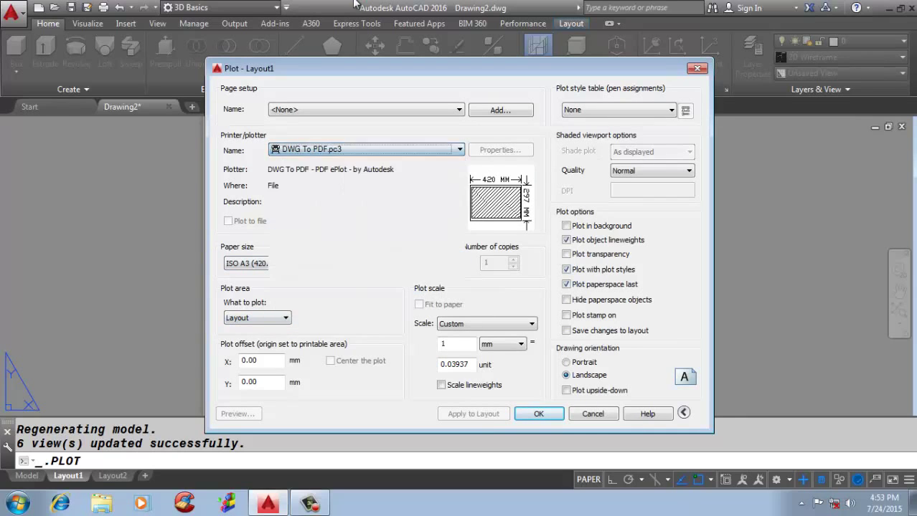
key("alt+p")
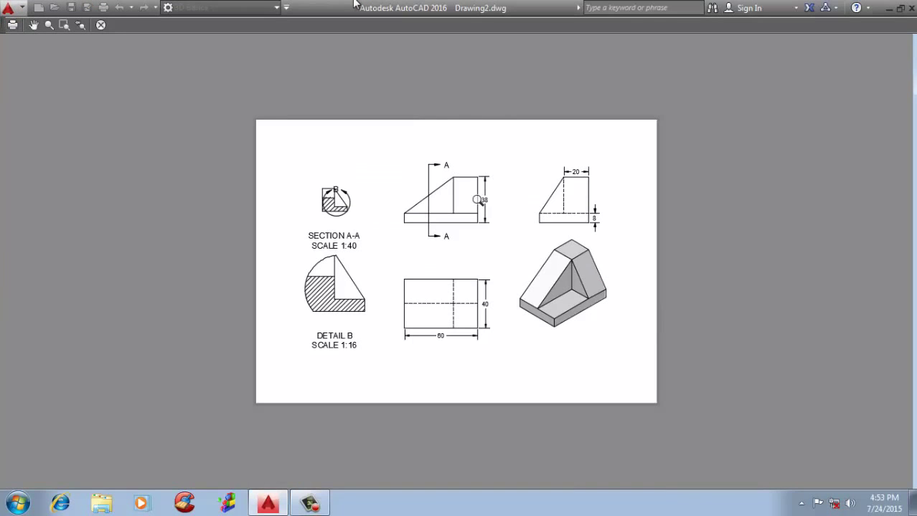
- Plot from the preview, save Drawing2-Layout1.pdf to the Desktop, and close the PDF opened in Adobe Reader
right_click(480, 201)
left_click(513, 226)
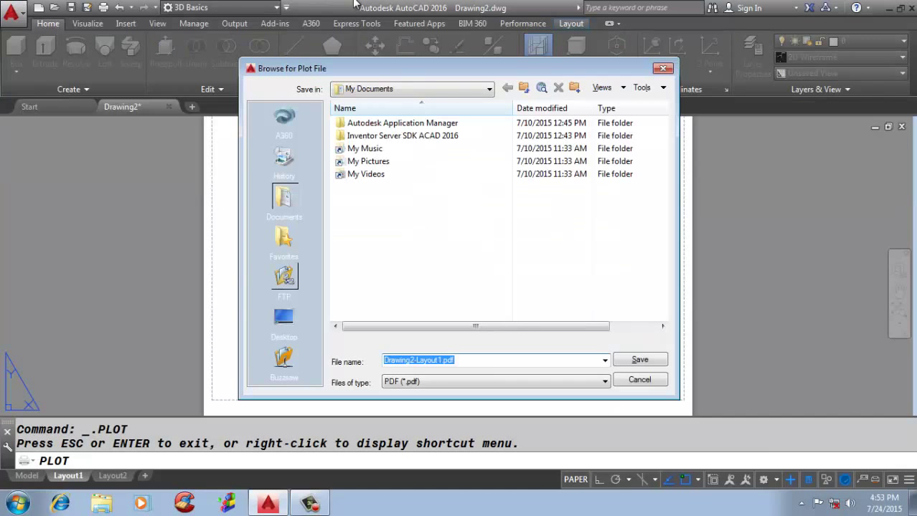
left_click(284, 318)
left_click(640, 360)
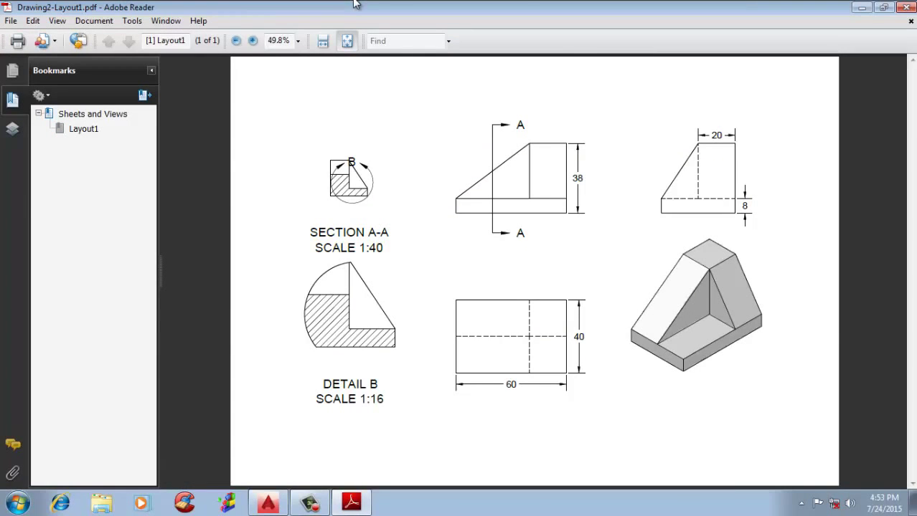
left_click(906, 7)
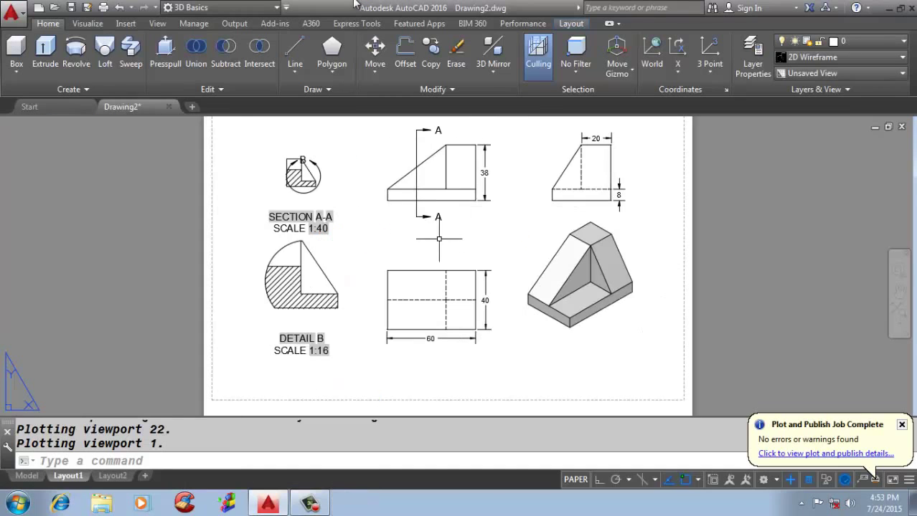
- Look over the whole Layout1 sheet and go back to the solid in model space
scroll(439, 240, "down", 4)
scroll(449, 232, "up", 4)
scroll(454, 219, "down", 2)
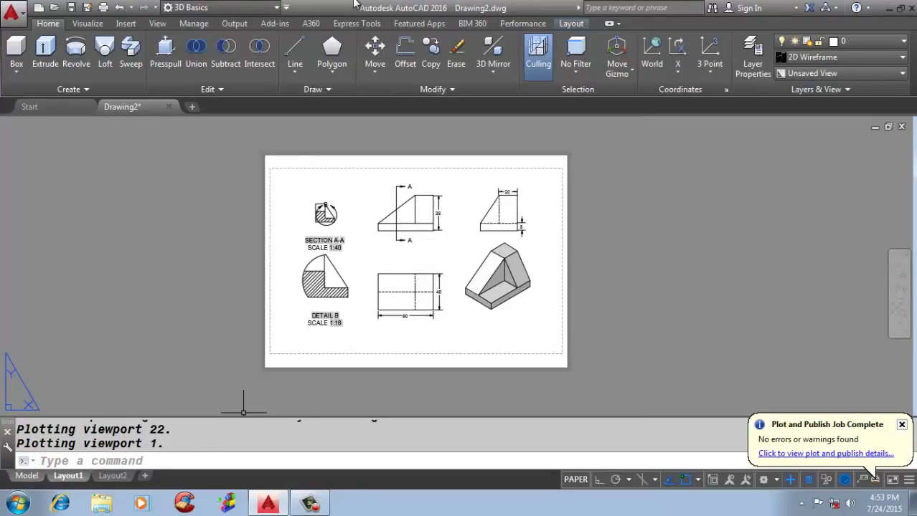
left_click(27, 475)
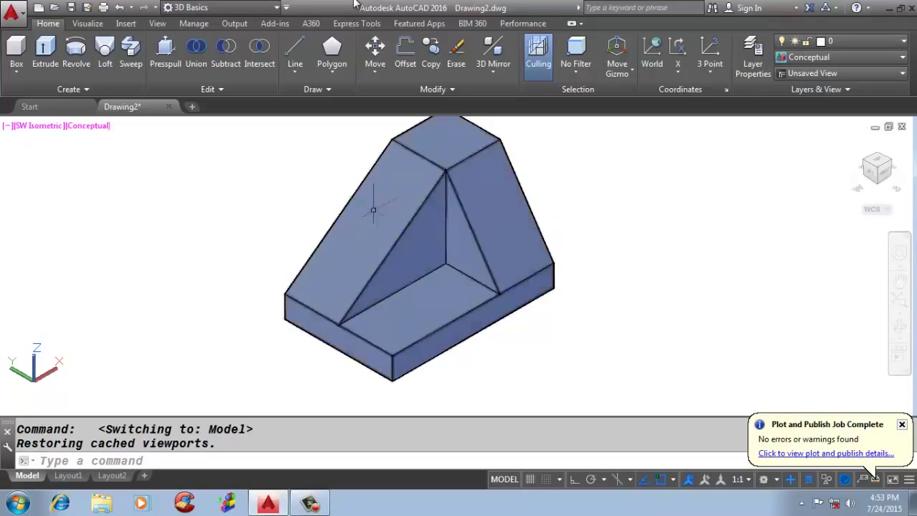
left_click(16, 70)
key("Escape")
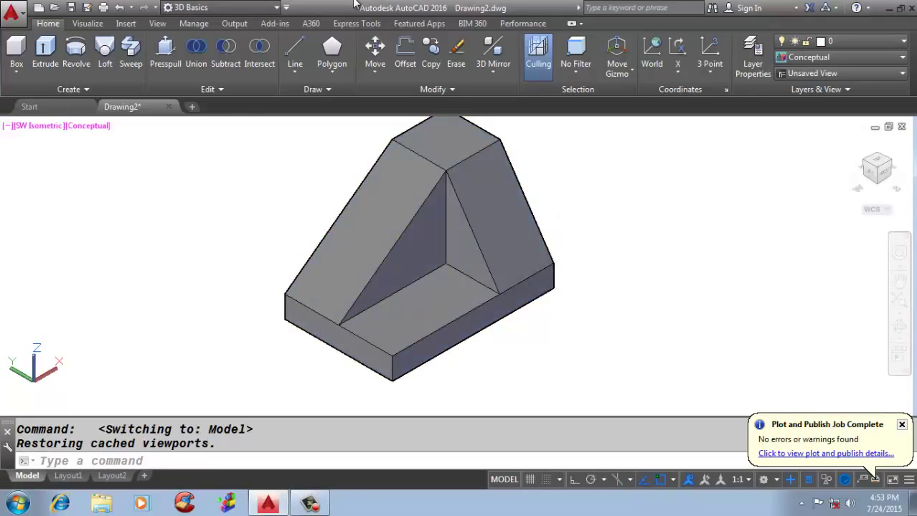
key("Escape")
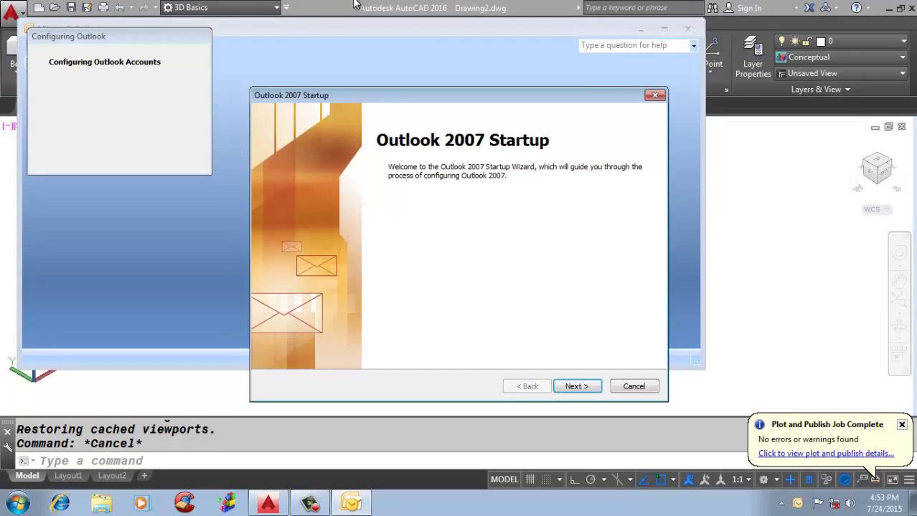
key("Escape")
left_click(434, 285)
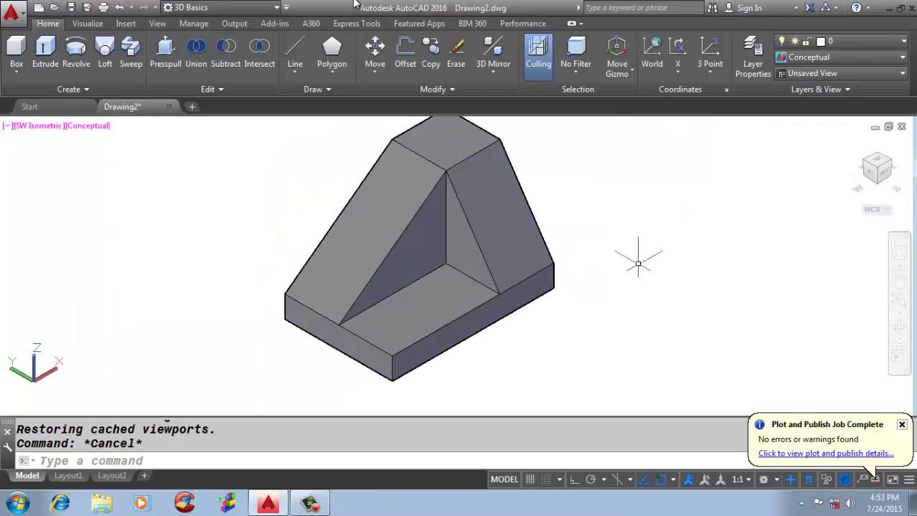
- Orbit the solid to a raised oblique angle and save the current display as a named model view in the View Manager
left_click_drag(872, 172, 850, 189)
middle_click_drag(608, 158, 638, 375, "shift")
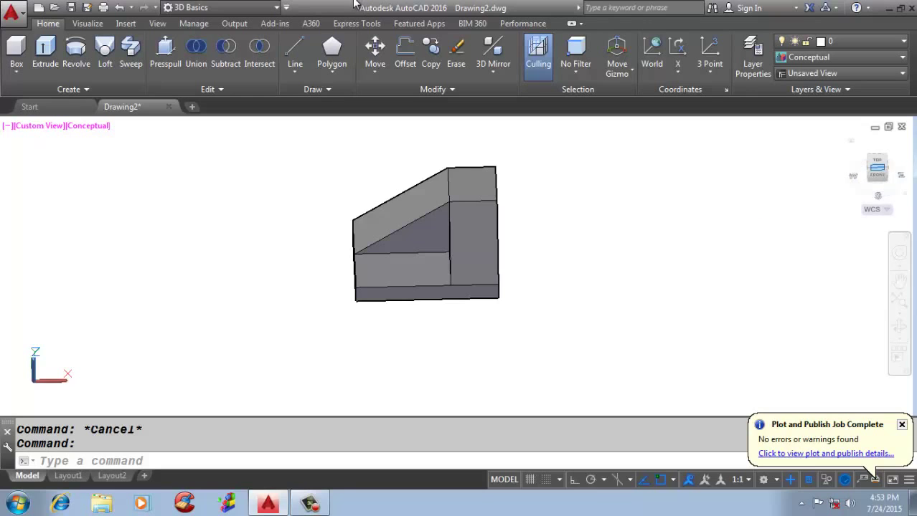
left_click(876, 169)
middle_click_drag(353, 2, 353, 2, "shift")
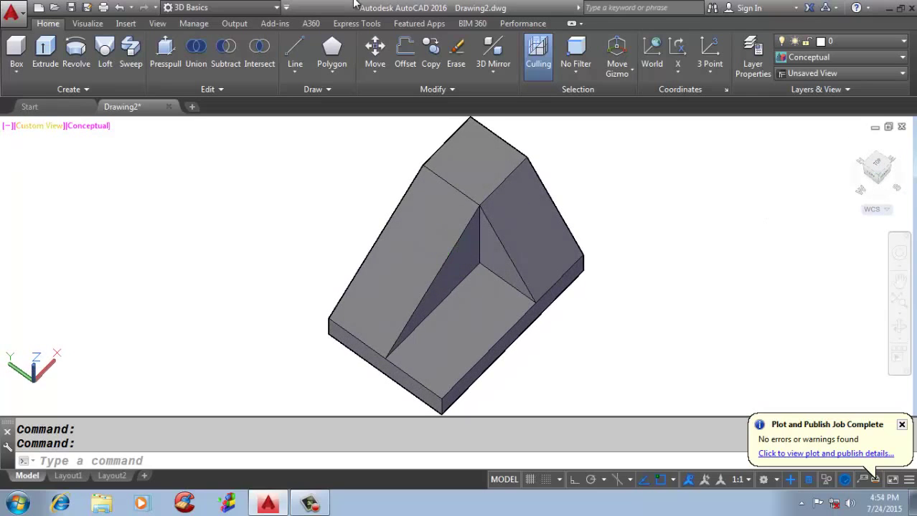
left_click(40, 126)
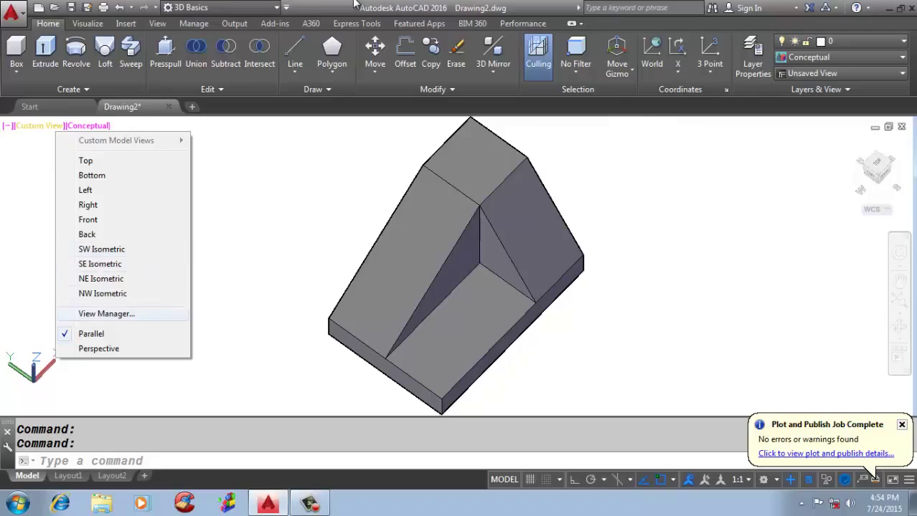
left_click(106, 314)
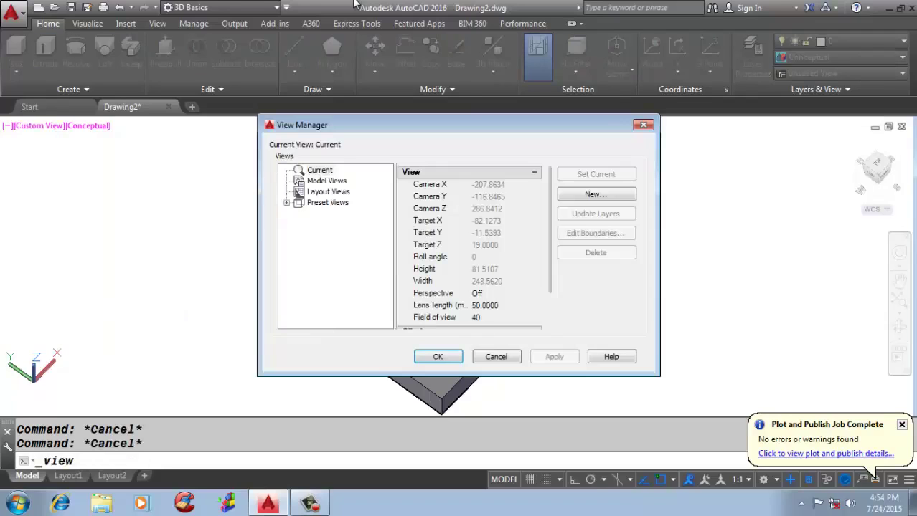
left_click(596, 194)
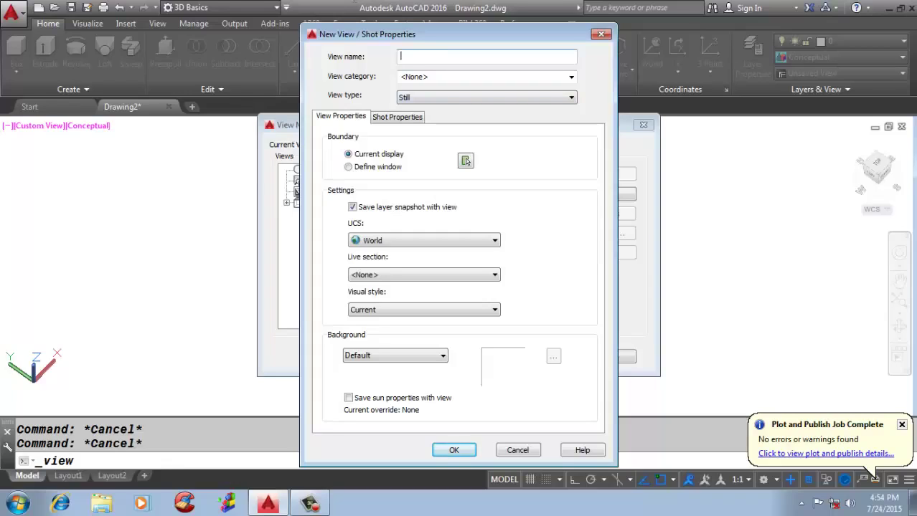
key("Return")
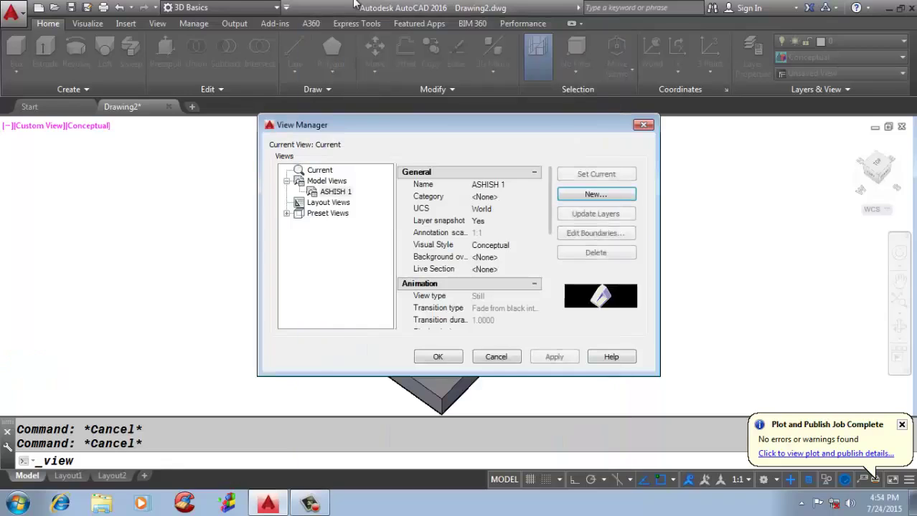
left_click(554, 357)
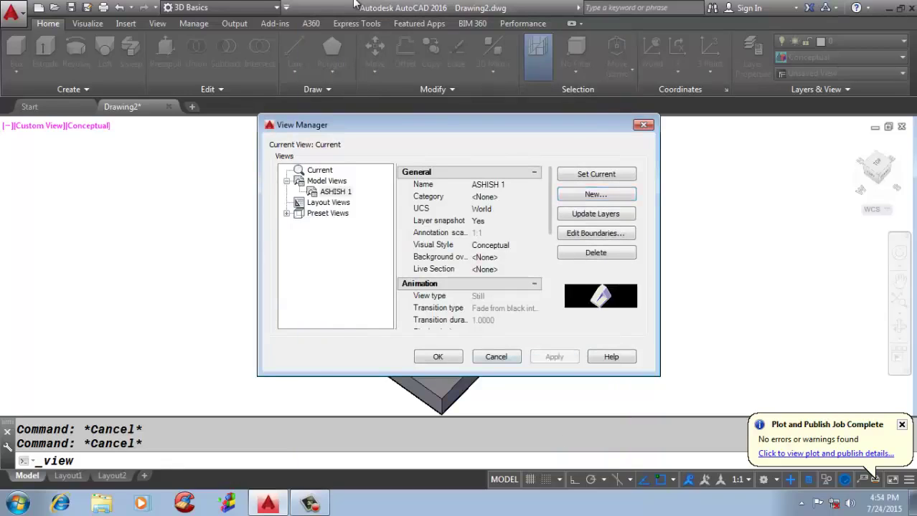
left_click(438, 356)
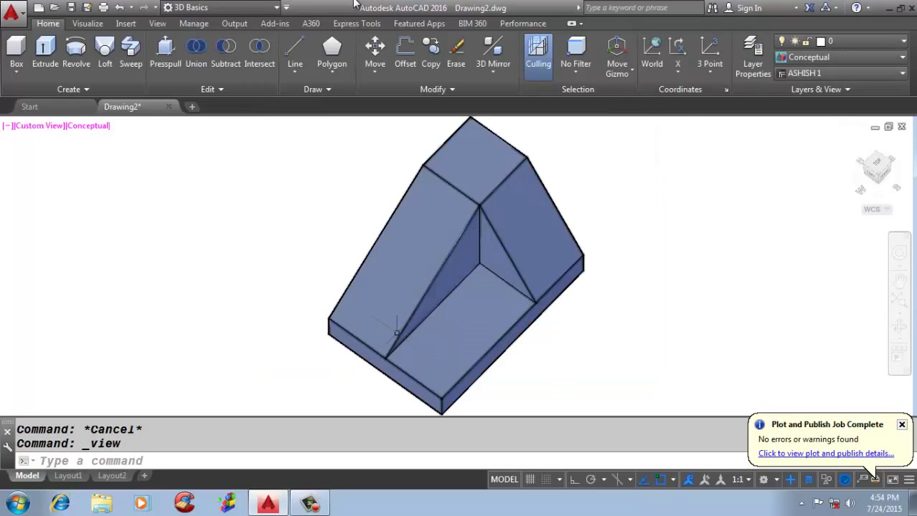
- Switch the model to the Top view and restore the saved custom model view
left_click(28, 128)
left_click(58, 161)
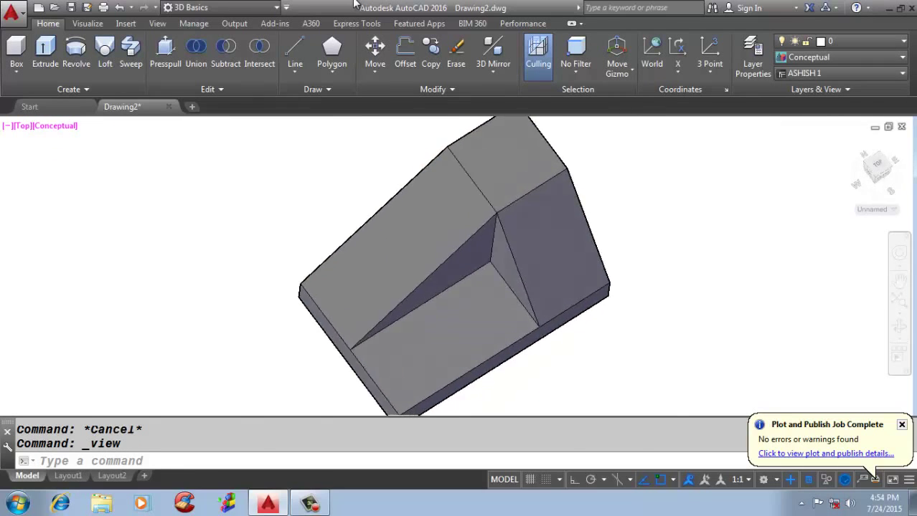
left_click(22, 126)
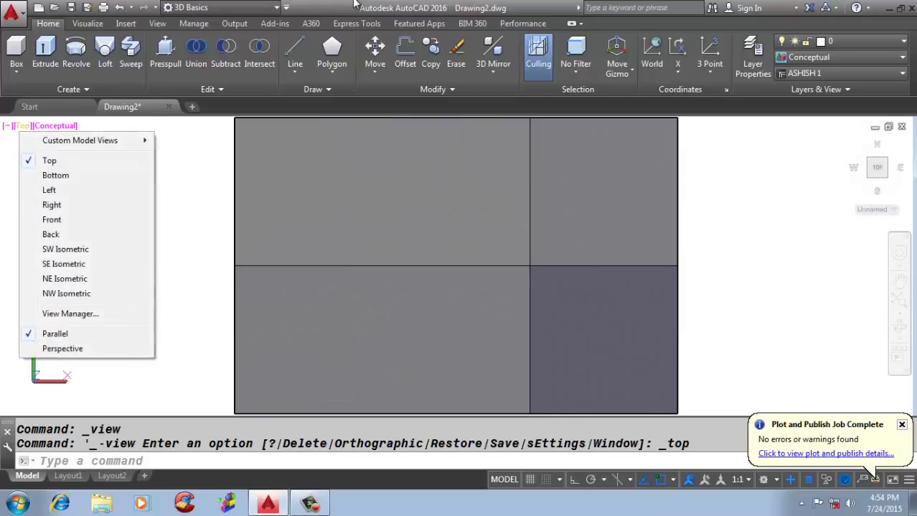
left_click(191, 141)
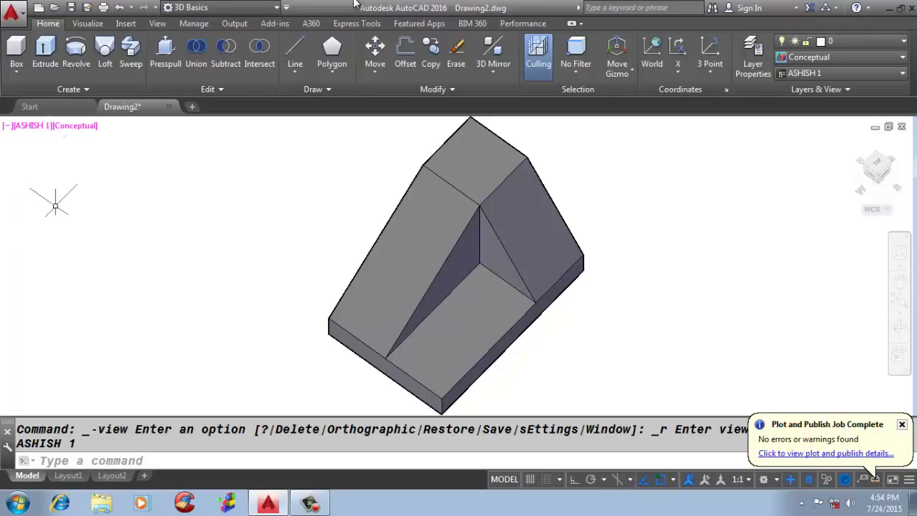
- Delete the saved custom model view in the View Manager and apply the change
type("v")
key("Return")
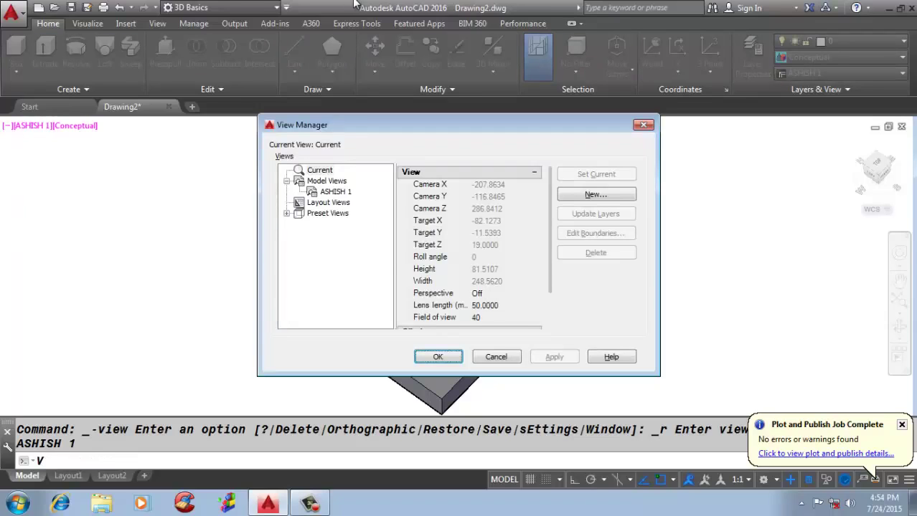
left_click(335, 192)
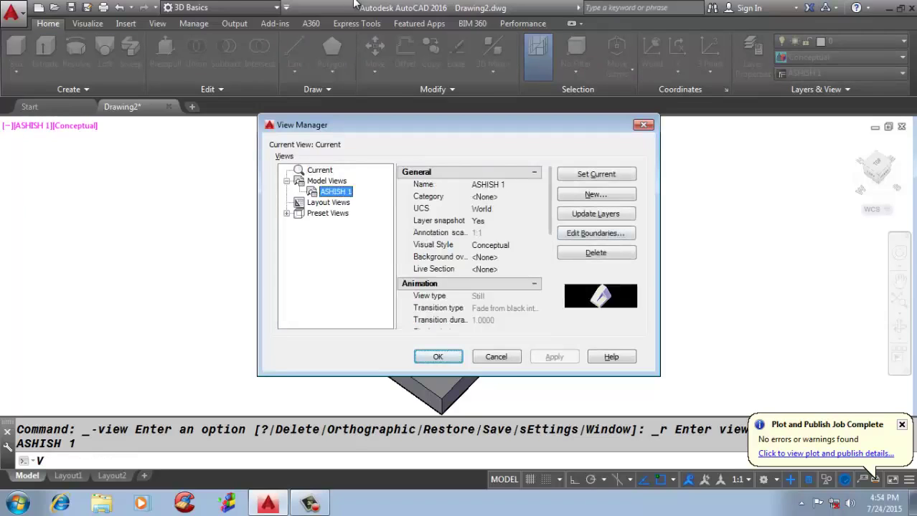
key("Left")
key("Left")
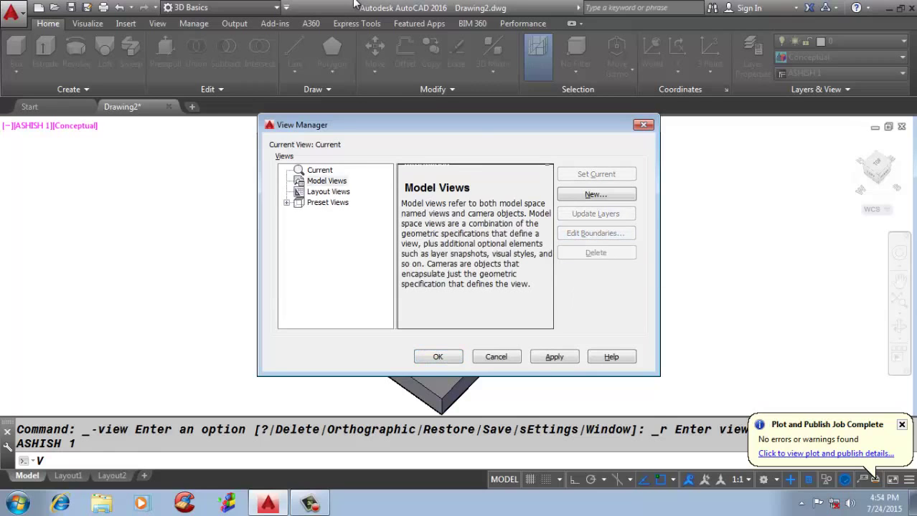
key("Return")
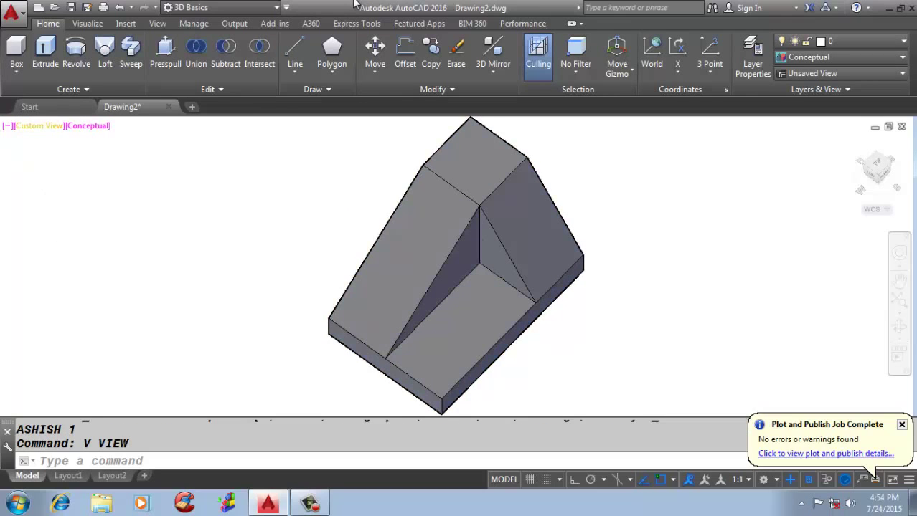
- Check the Model Views category in the View Manager for remaining saved views, and close it without changes
left_click(32, 128)
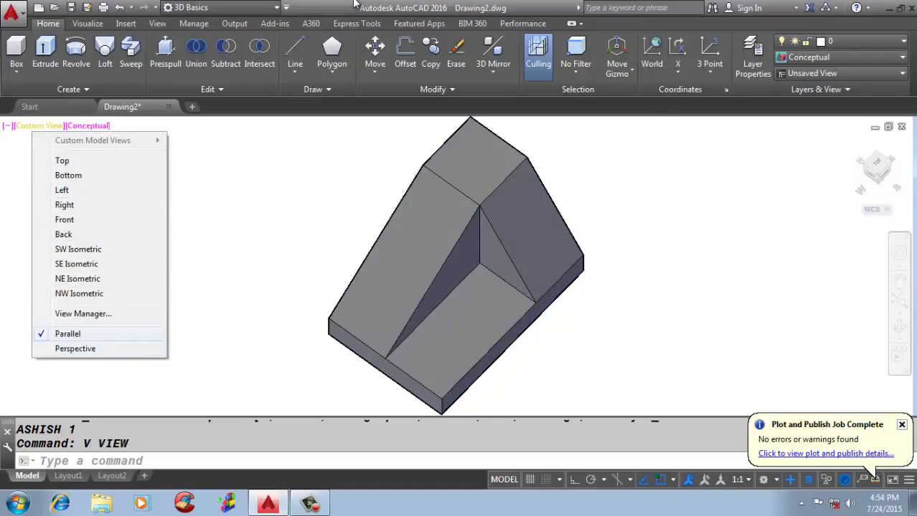
left_click(83, 313)
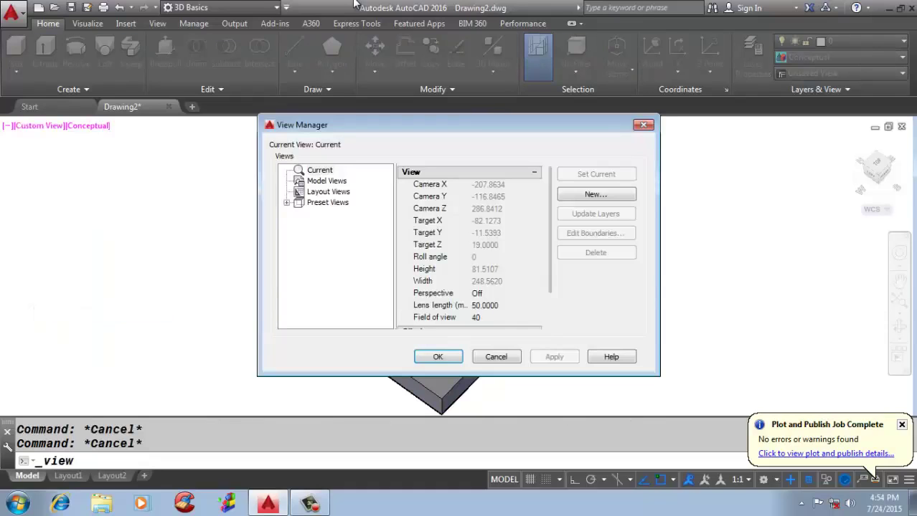
left_click(326, 181)
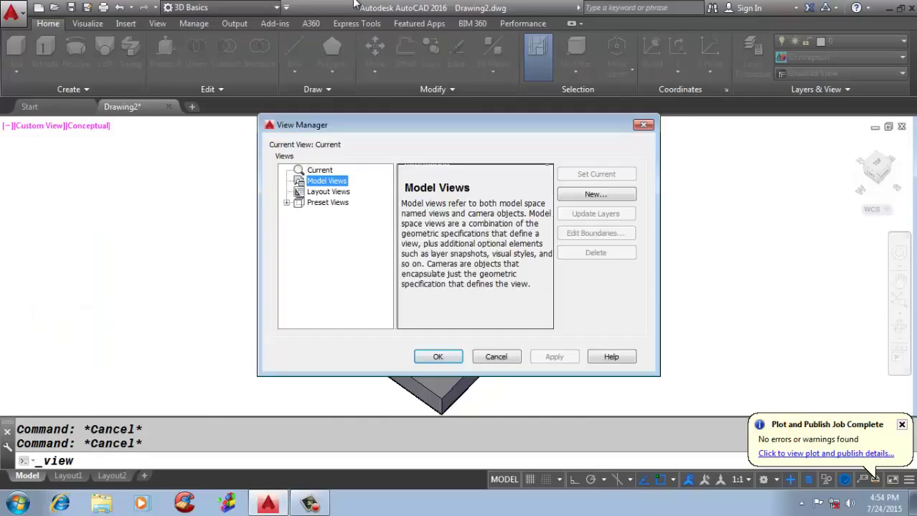
key("Down")
key("Up")
key("Up")
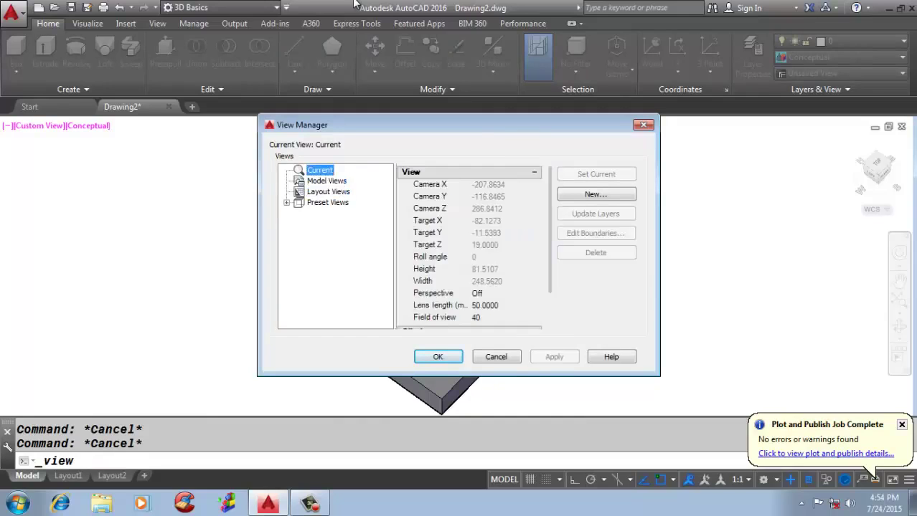
key("Escape")
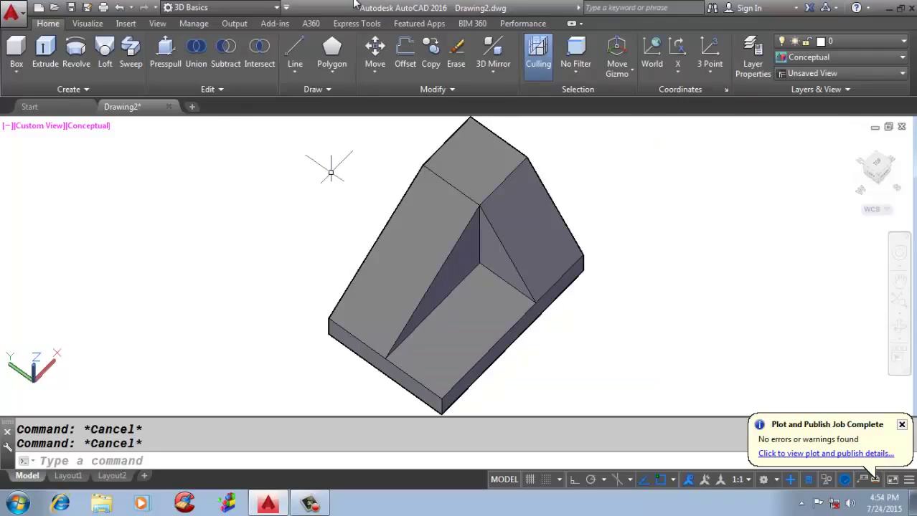
- Turn on sunlight while keeping the existing exposure settings, and close the Render Environment & Exposure settings
left_click(87, 23)
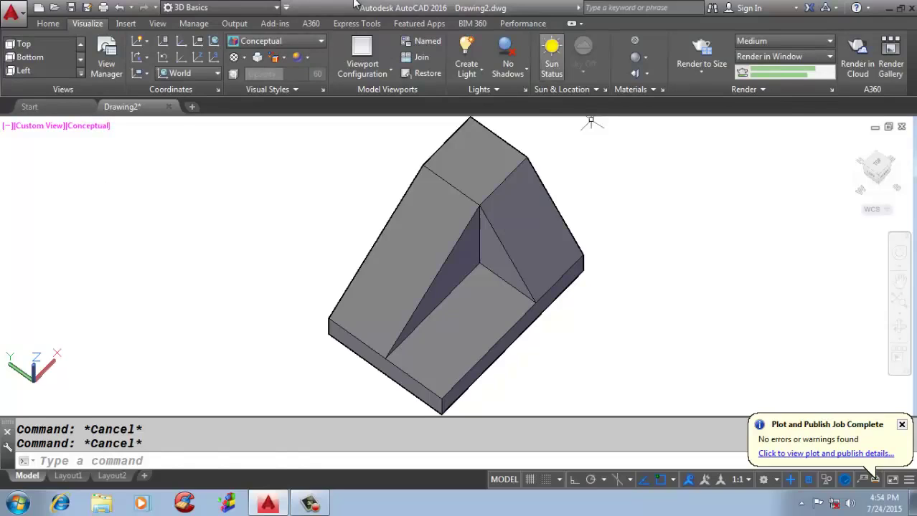
left_click(552, 55)
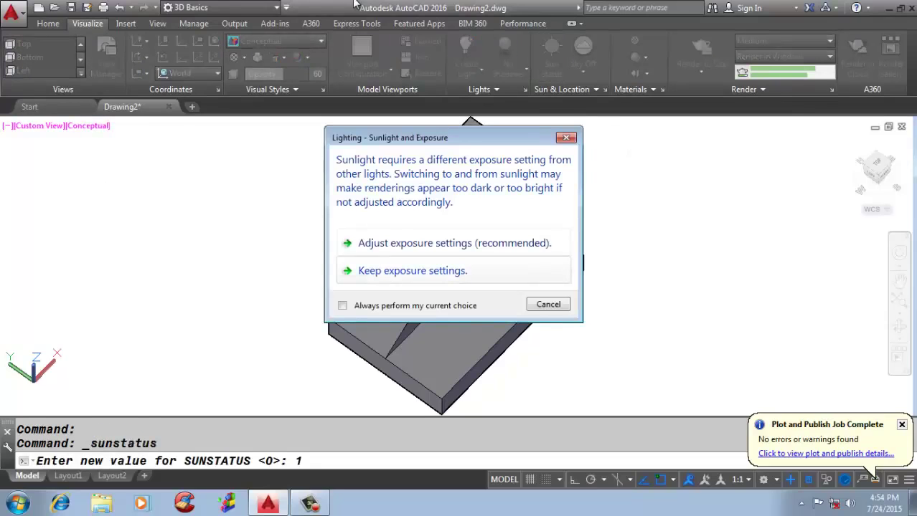
left_click(431, 271)
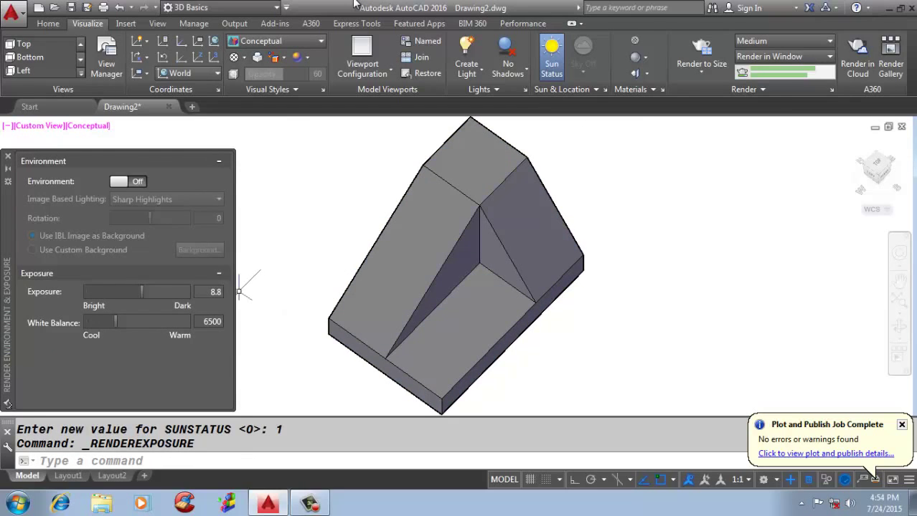
left_click(8, 156)
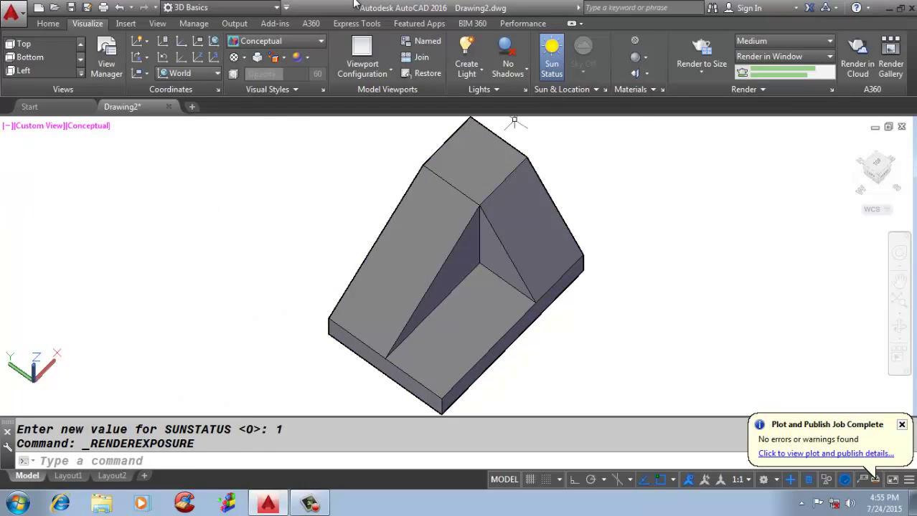
- Switch sunlight off and on again, with default lighting turned off and the exposure settings adjusted as recommended
left_click(550, 58)
left_click(551, 57)
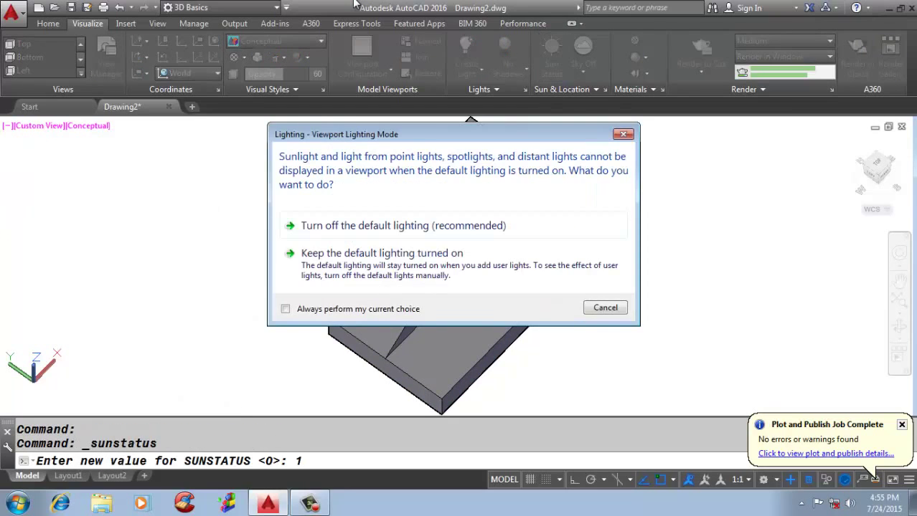
key("Return")
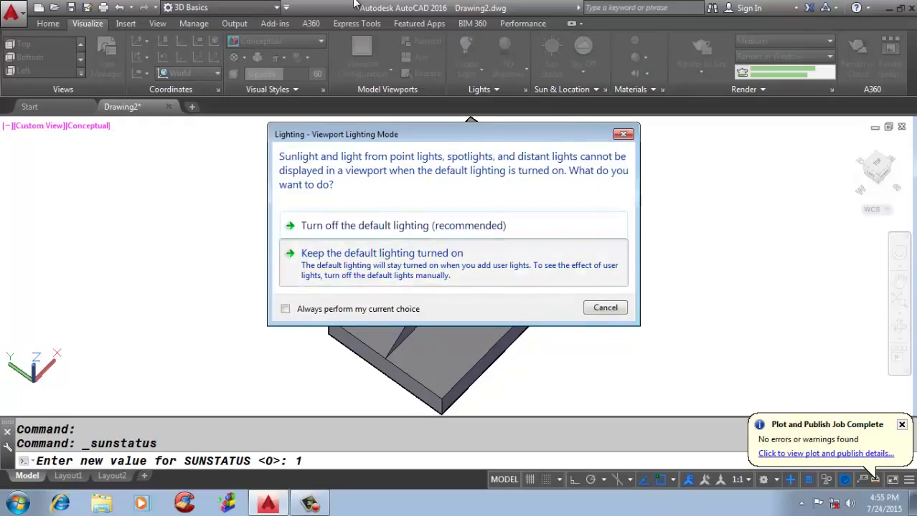
left_click(430, 243)
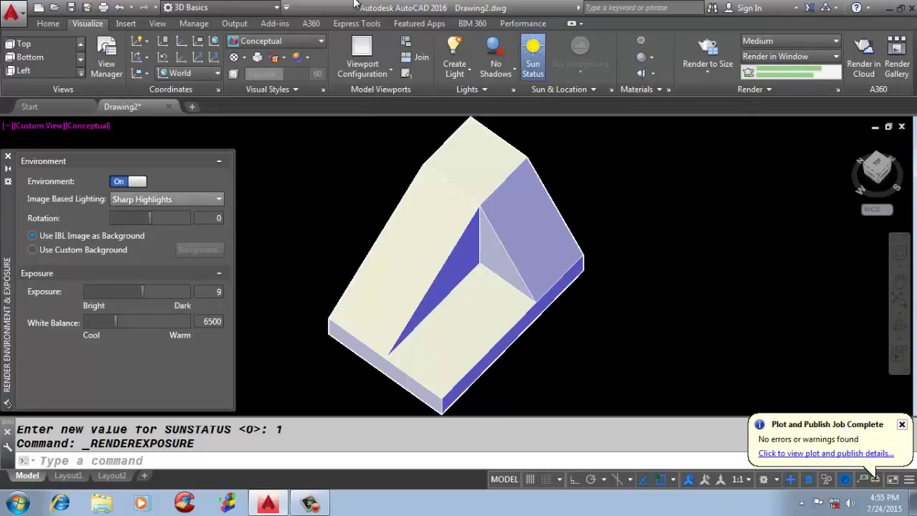
- Set the image-based lighting rotation to -60 and switch the render environment to a custom background
left_click(168, 199)
left_click(168, 199)
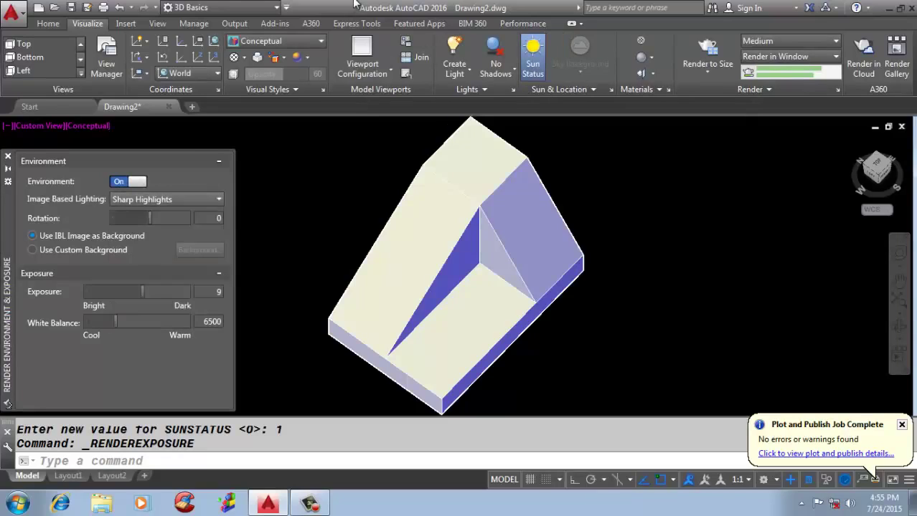
left_click_drag(148, 218, 138, 218)
left_click(32, 250)
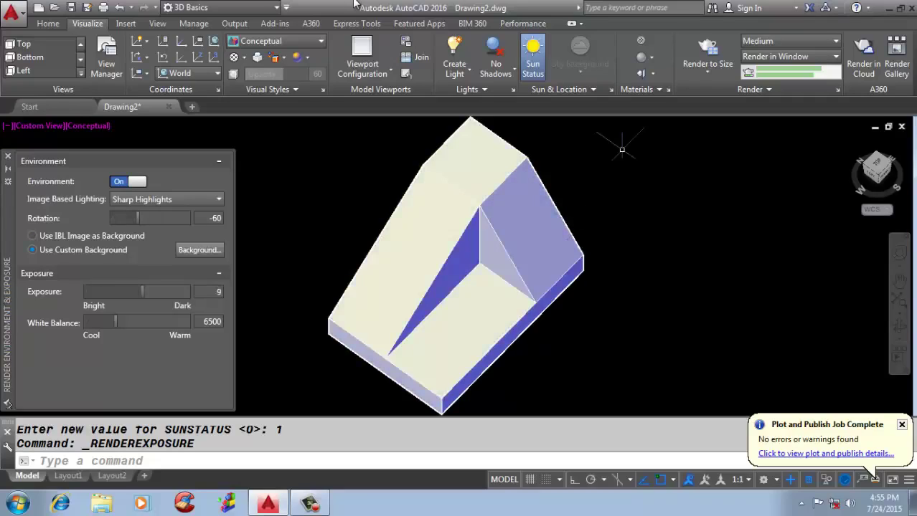
- Render the sunlit solid in the render window and return to the drawing
type("RR")
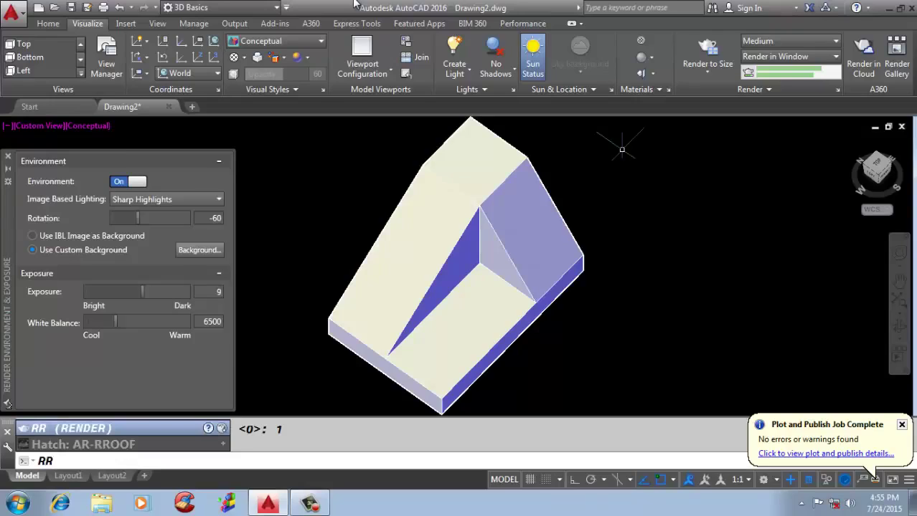
key("Return")
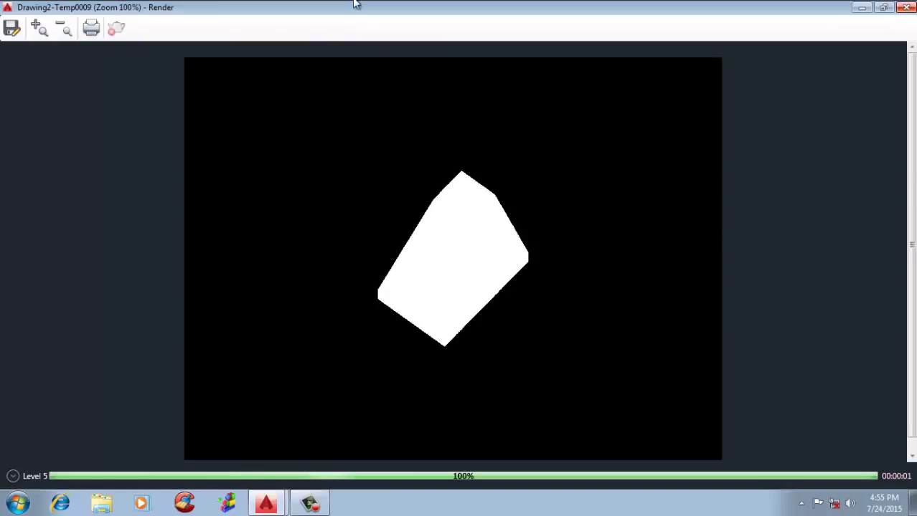
key("alt+Tab")
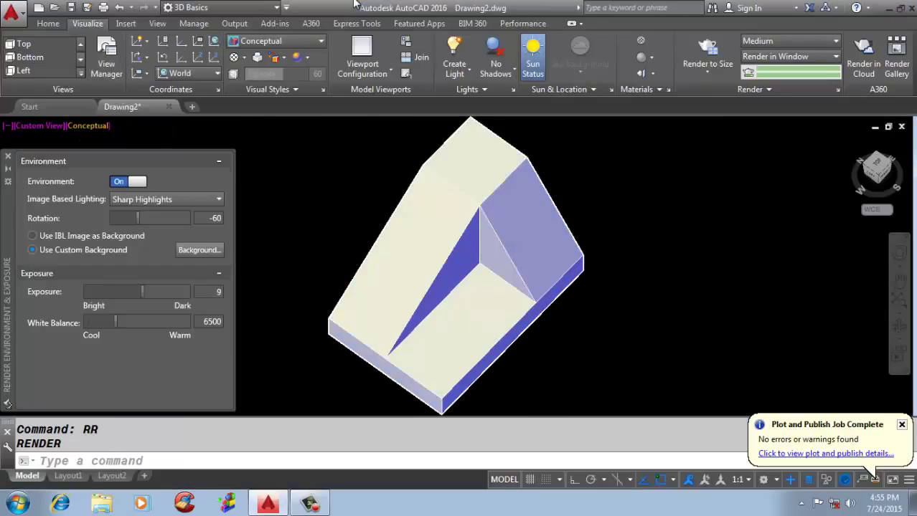